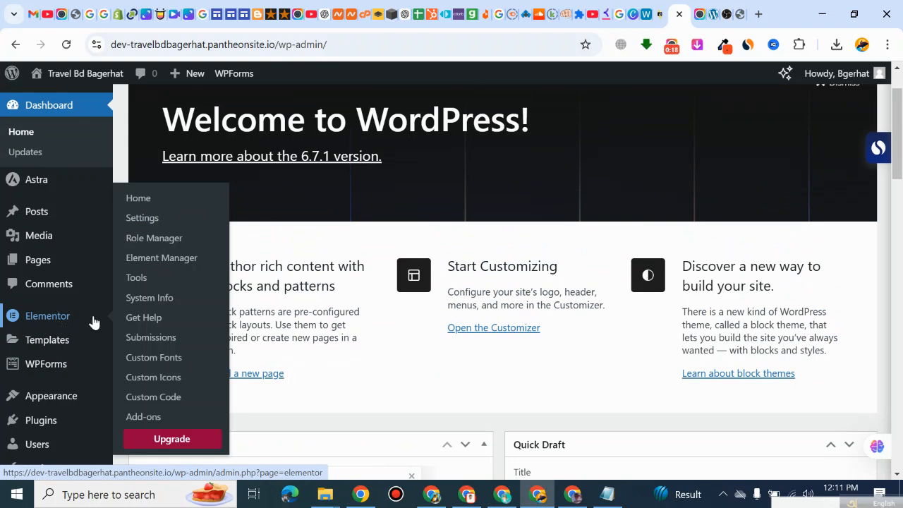
Step: Review the installed WordPress themes and open the list of installed plugins
mouse_move(37, 235)
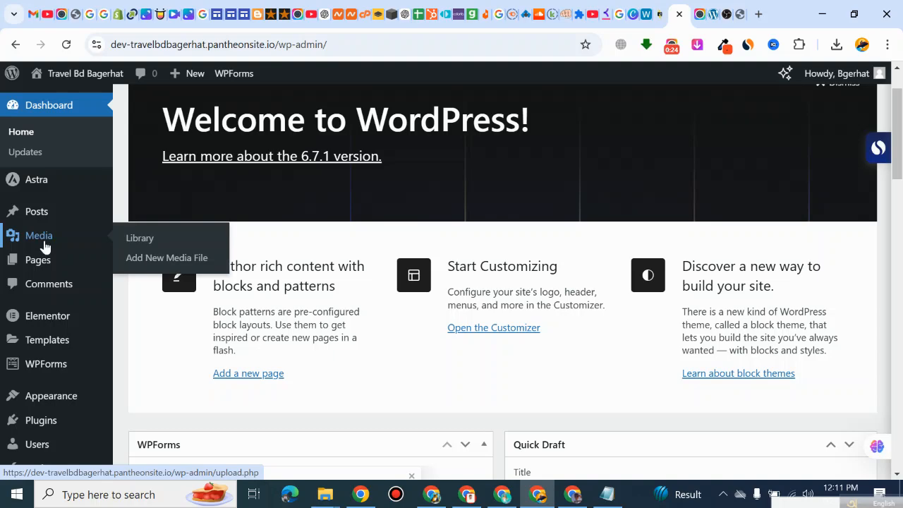
scroll(54, 362, down, 2)
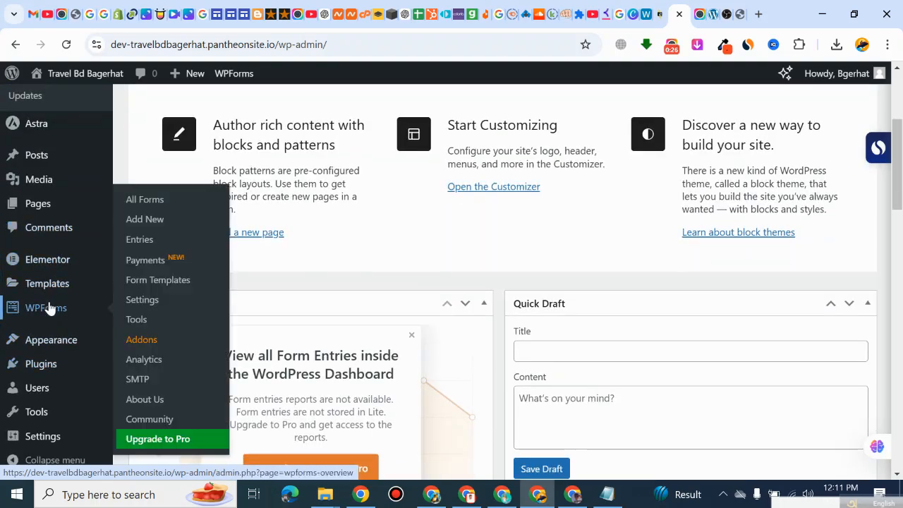
click(63, 341)
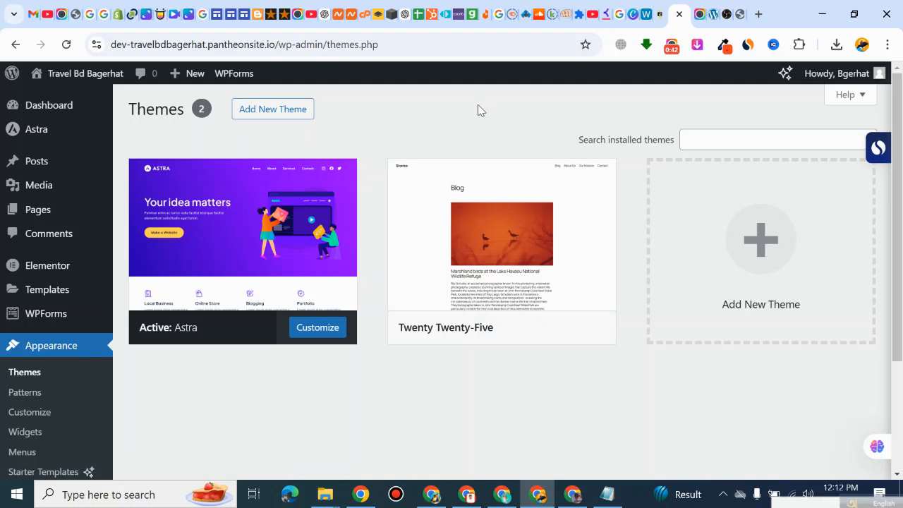
mouse_move(227, 226)
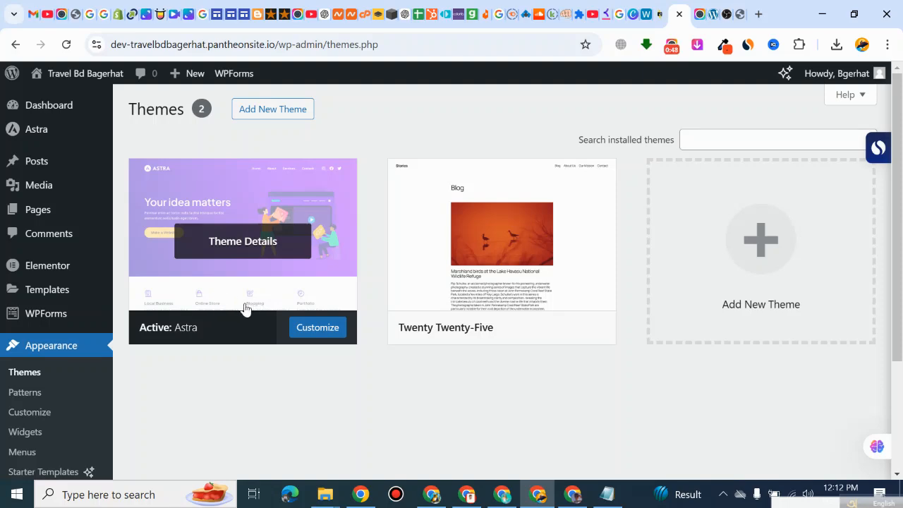
scroll(30, 410, down, 2)
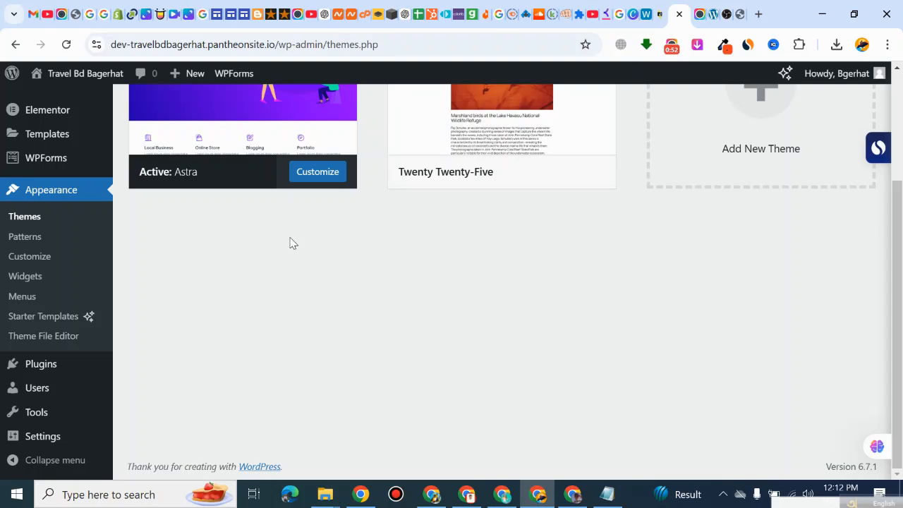
click(51, 375)
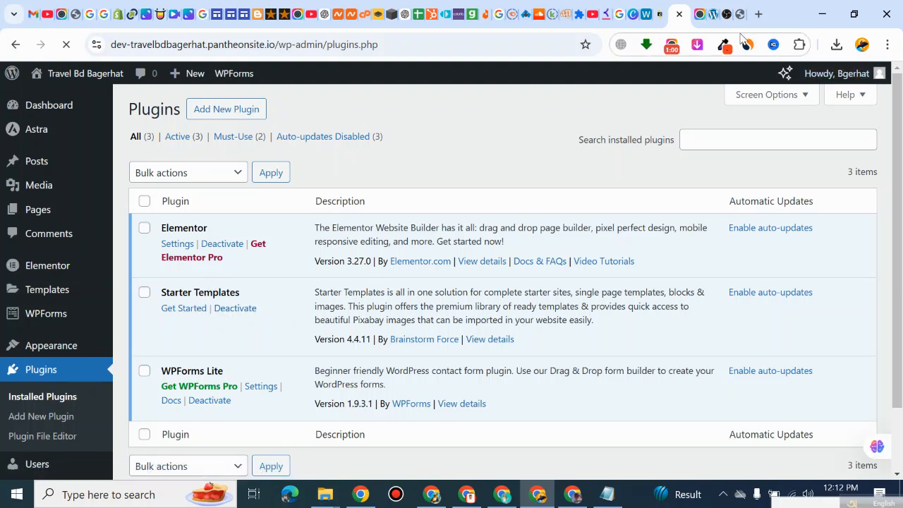
Step: Detach the Awesome Screenshot video tab into its own window and dismiss that window
click(701, 15)
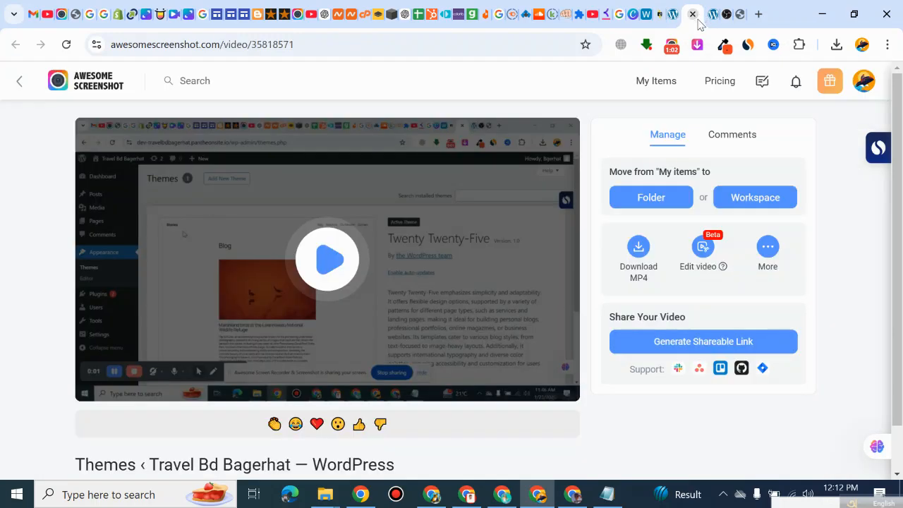
drag(695, 27, 752, 24)
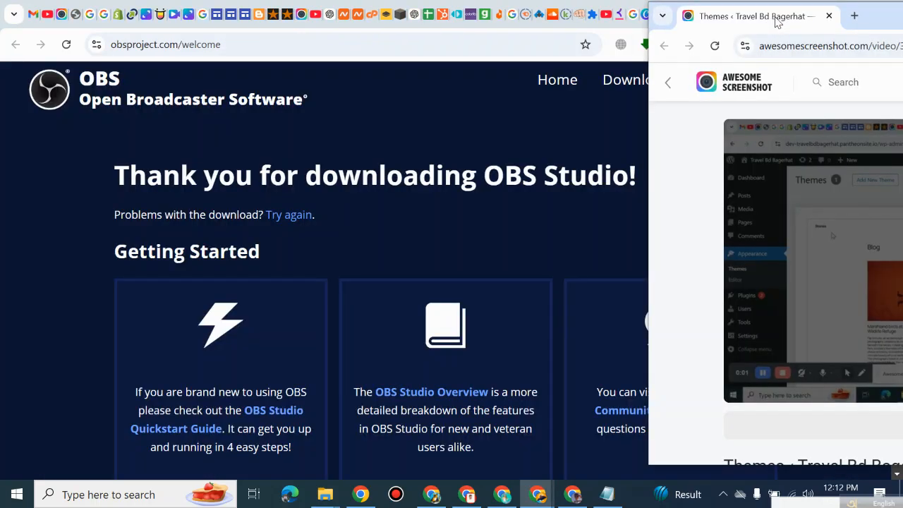
drag(872, 27, 457, 85)
click(828, 90)
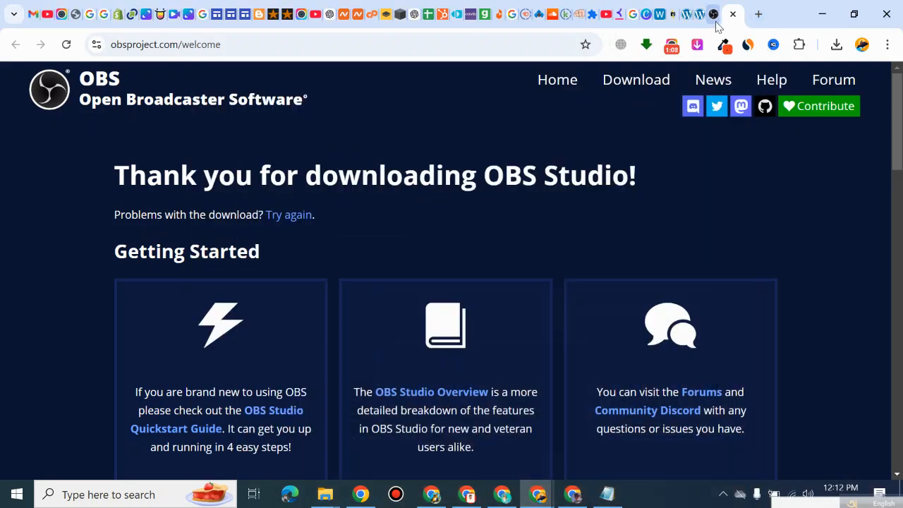
Step: Switch to the live Travel Bd Bagerhat website and look through its homepage down to the footer
click(718, 21)
click(737, 20)
click(697, 19)
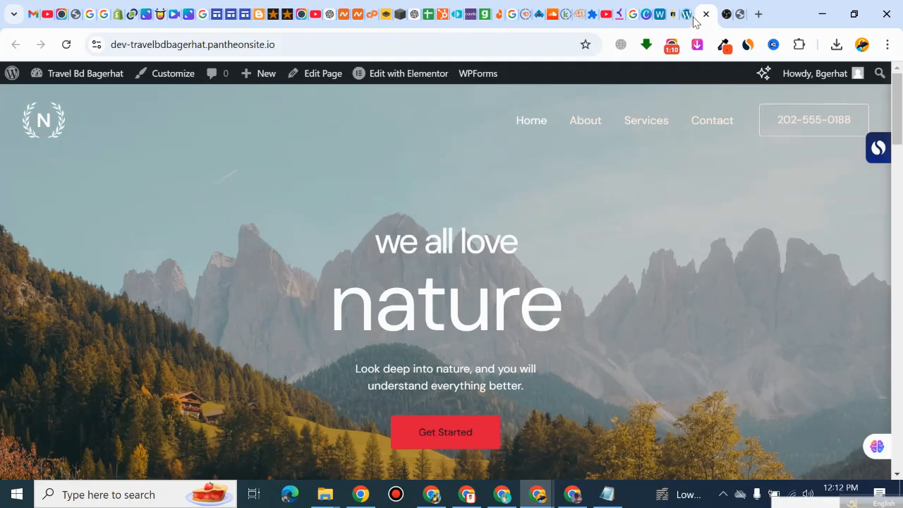
scroll(449, 260, down, 15)
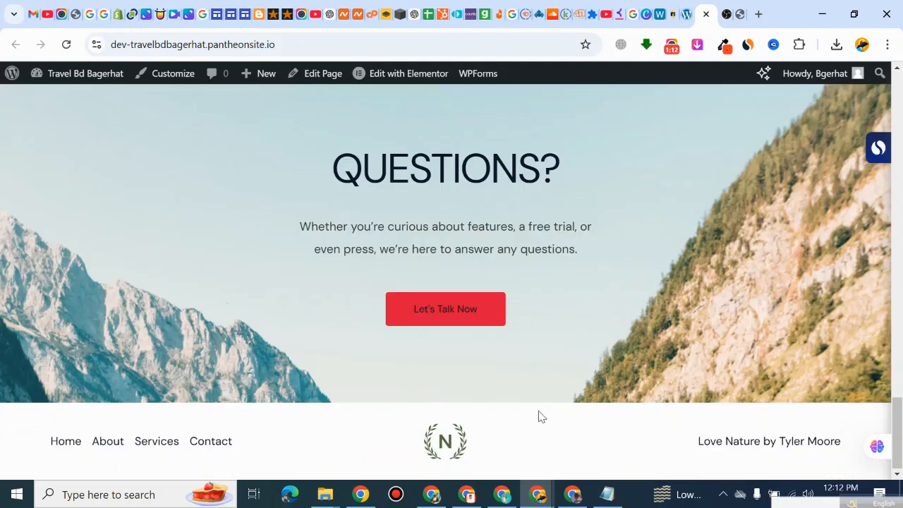
scroll(589, 268, up, 10)
Step: Return to the dashboard's installed plugins list and review its entries
click(686, 15)
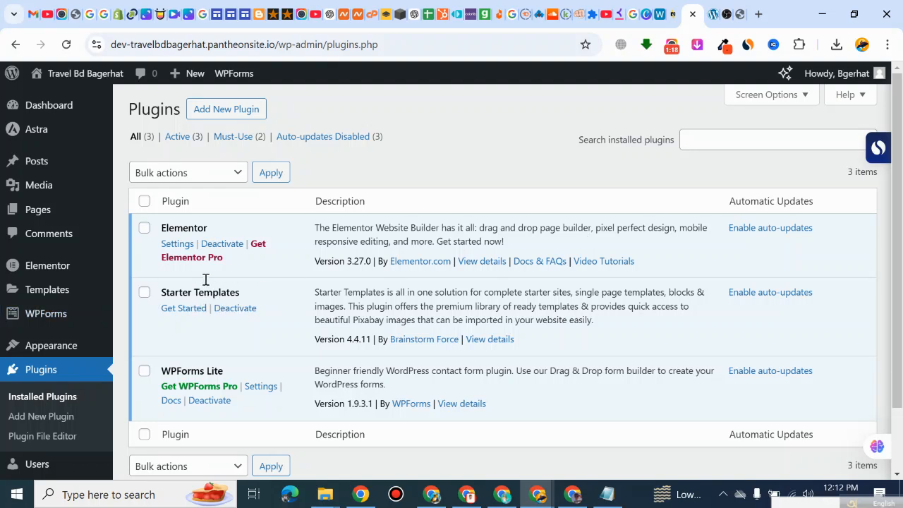
scroll(46, 345, down, 2)
scroll(46, 343, up, 2)
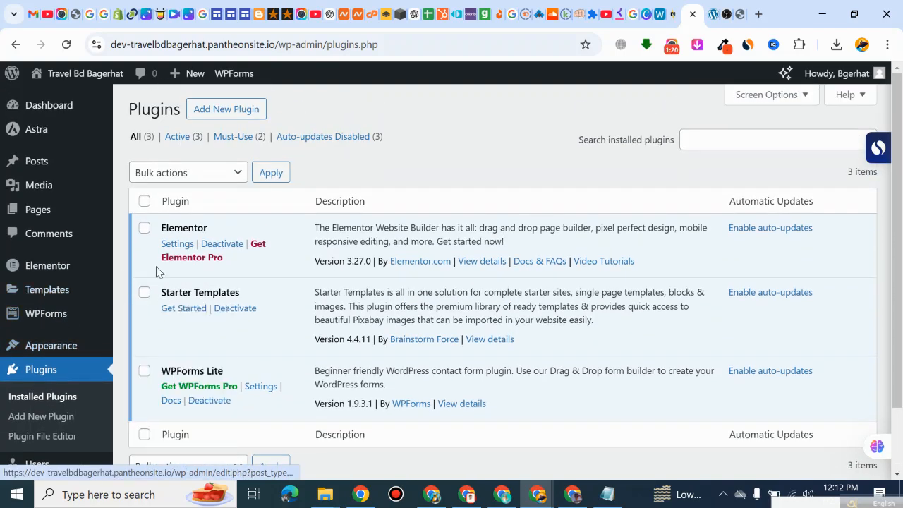
mouse_move(23, 215)
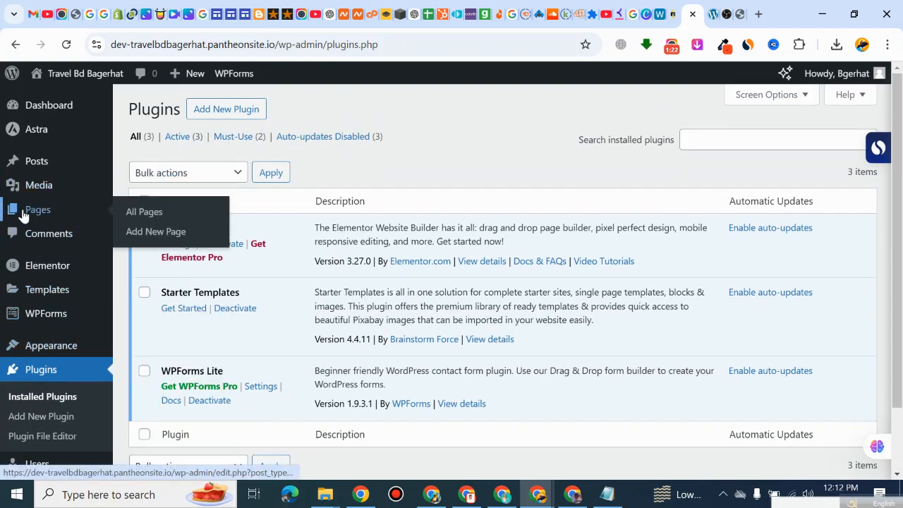
mouse_move(37, 173)
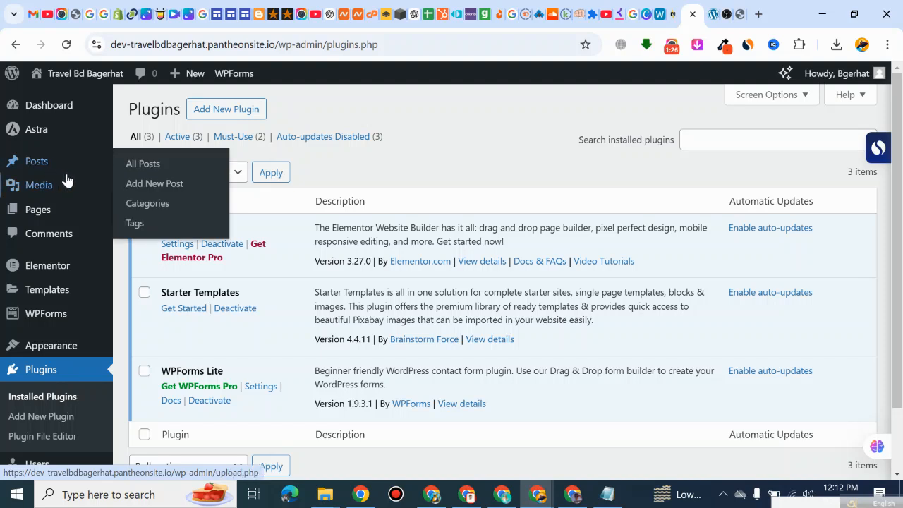
Step: Open the list of all site pages and look through it
click(40, 215)
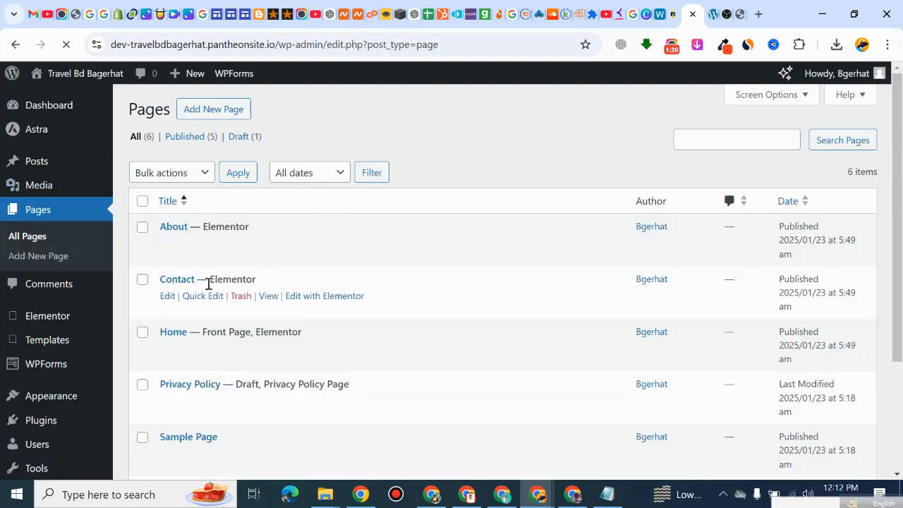
scroll(183, 254, down, 2)
scroll(26, 135, up, 2)
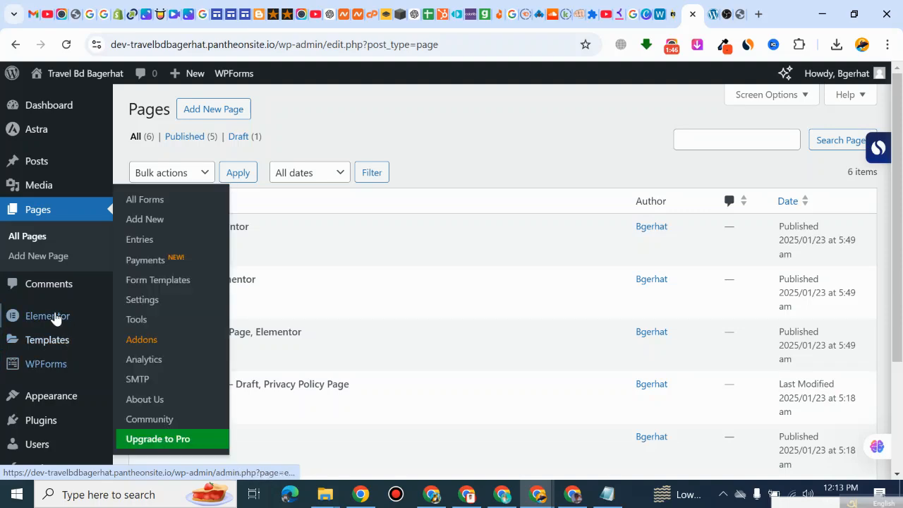
Step: Reopen the installed plugins list and review the Elementor, Starter Templates and WPForms Lite entries
scroll(48, 206, down, 2)
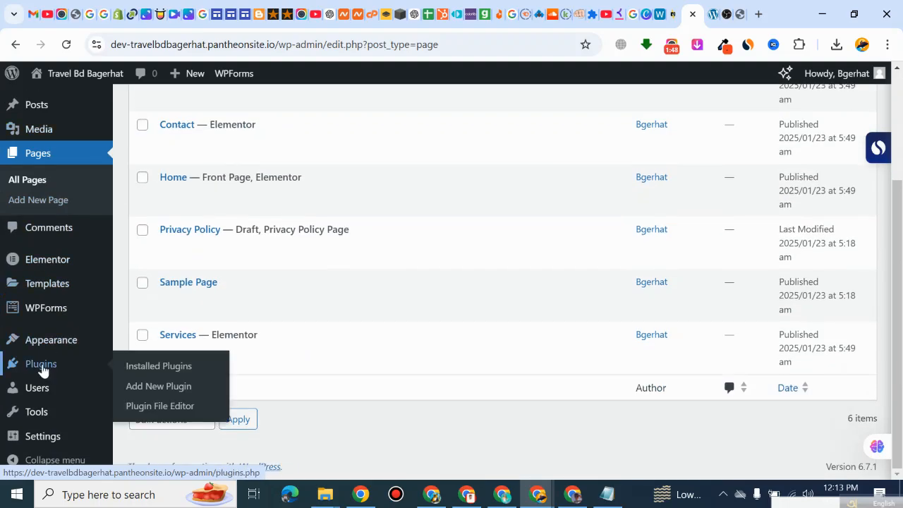
click(42, 371)
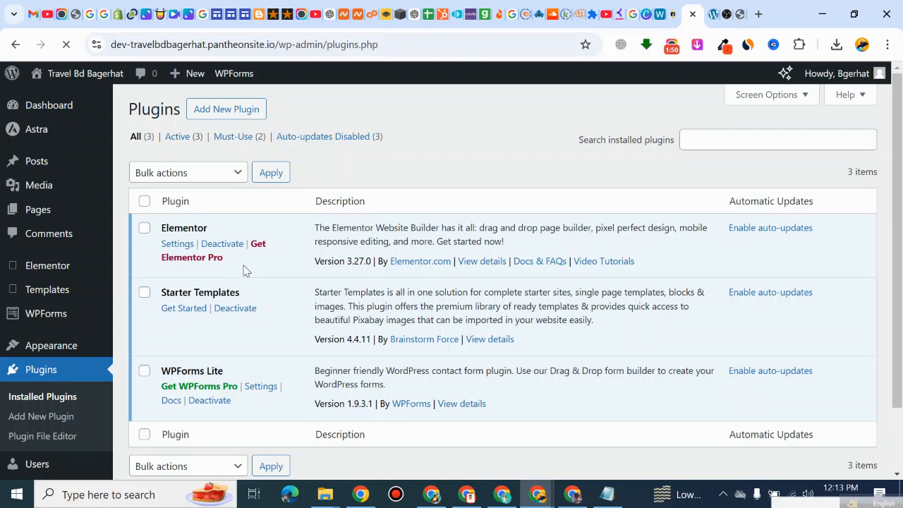
scroll(282, 296, down, 1)
scroll(232, 317, up, 2)
scroll(207, 288, down, 1)
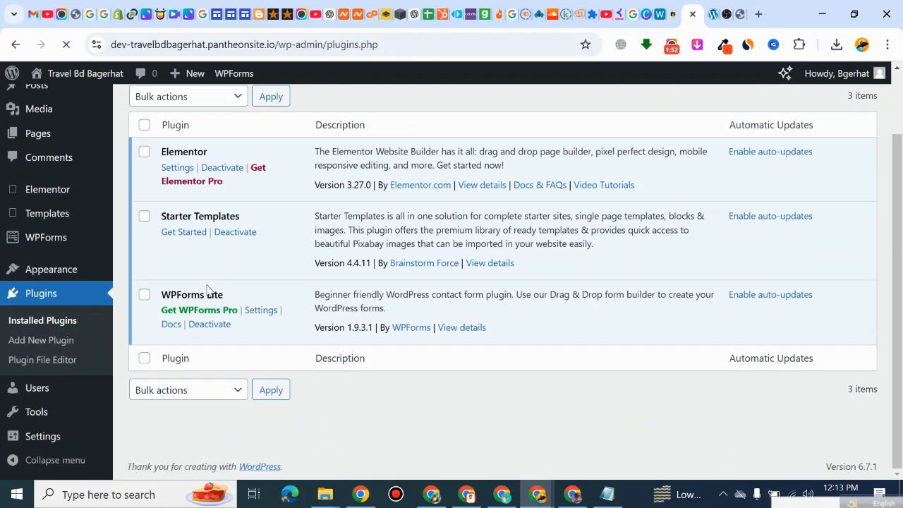
scroll(203, 278, up, 1)
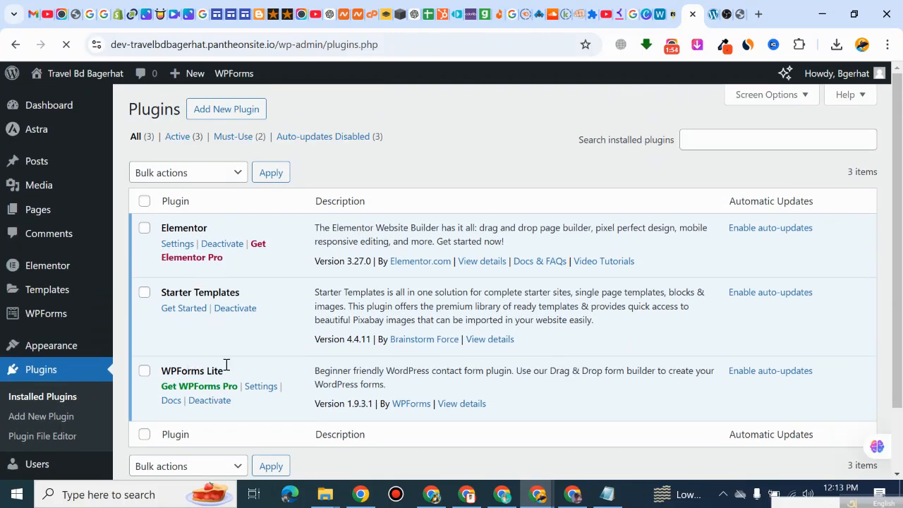
Step: Examine the sections of the live homepage, from the hero banner and navigation through the service cards
click(709, 14)
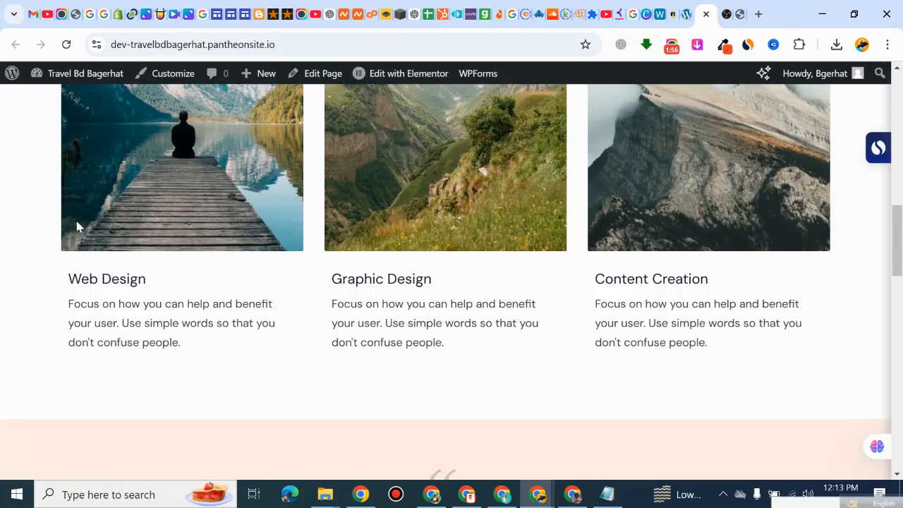
scroll(79, 226, up, 10)
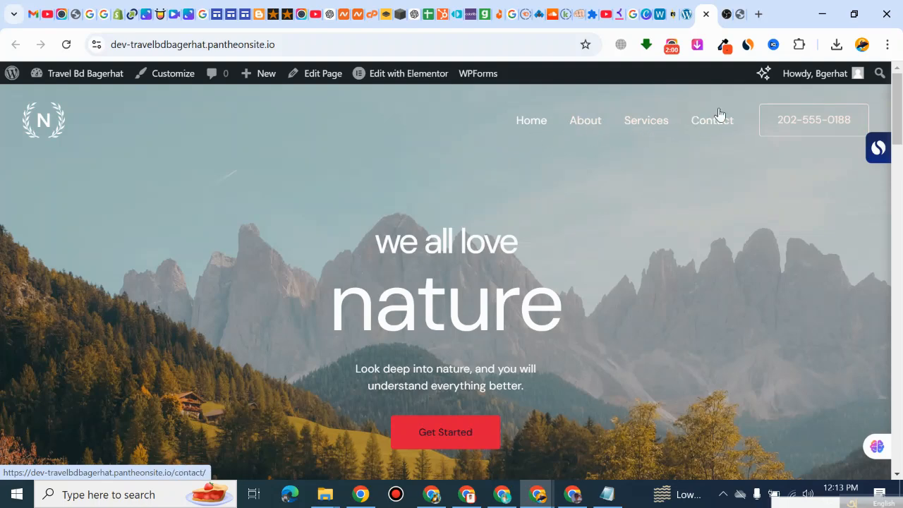
click(685, 14)
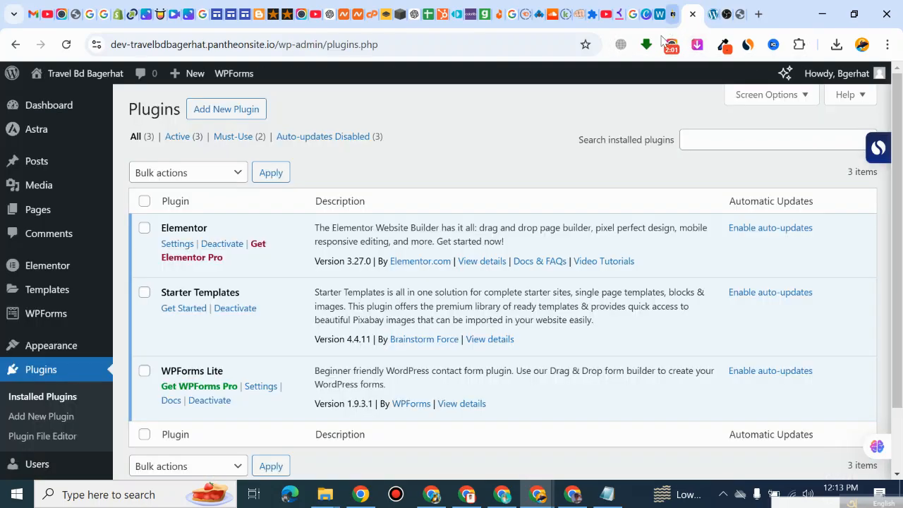
click(714, 16)
scroll(369, 207, down, 5)
scroll(349, 336, up, 5)
scroll(362, 322, down, 8)
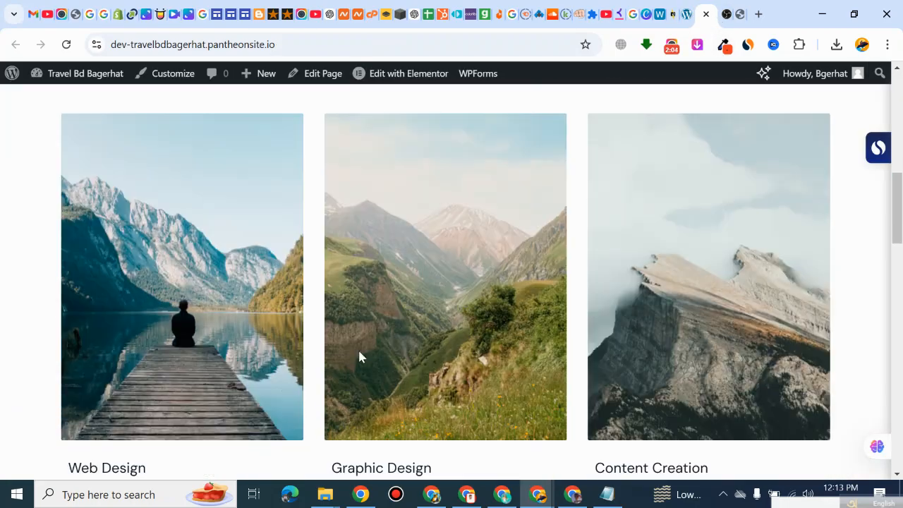
scroll(358, 353, down, 5)
scroll(340, 392, up, 10)
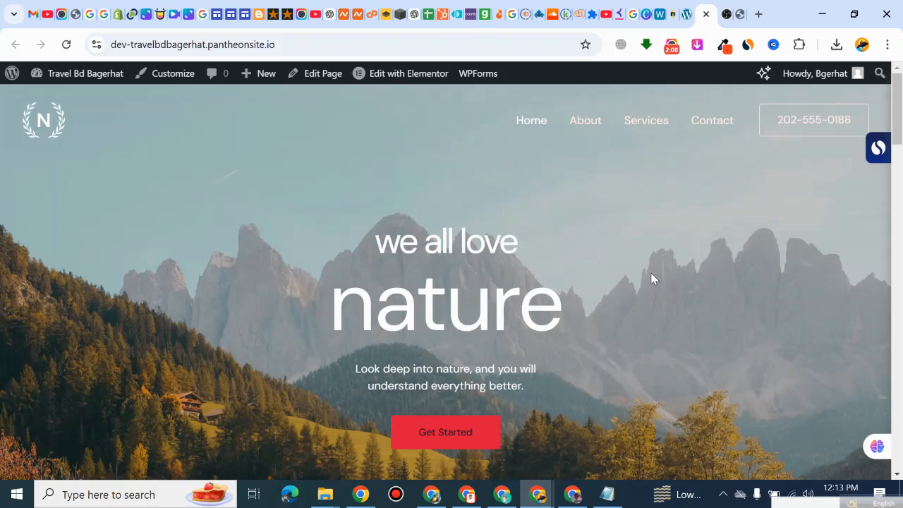
scroll(651, 272, down, 4)
scroll(650, 272, up, 4)
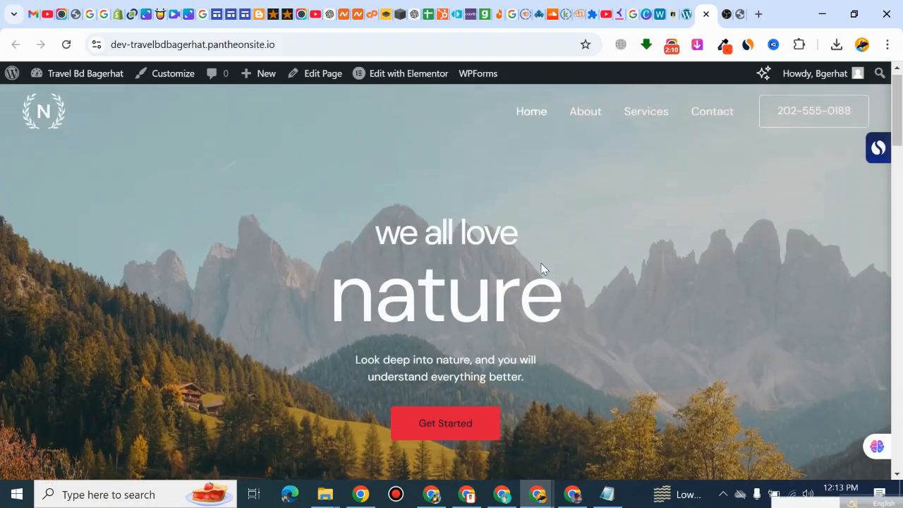
Step: Return to the WordPress dashboard and open the list of all pages
click(685, 14)
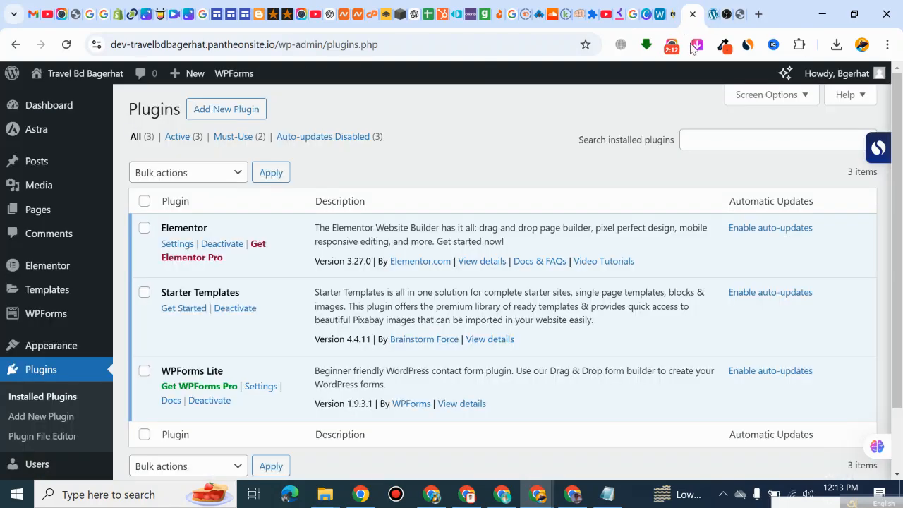
click(37, 210)
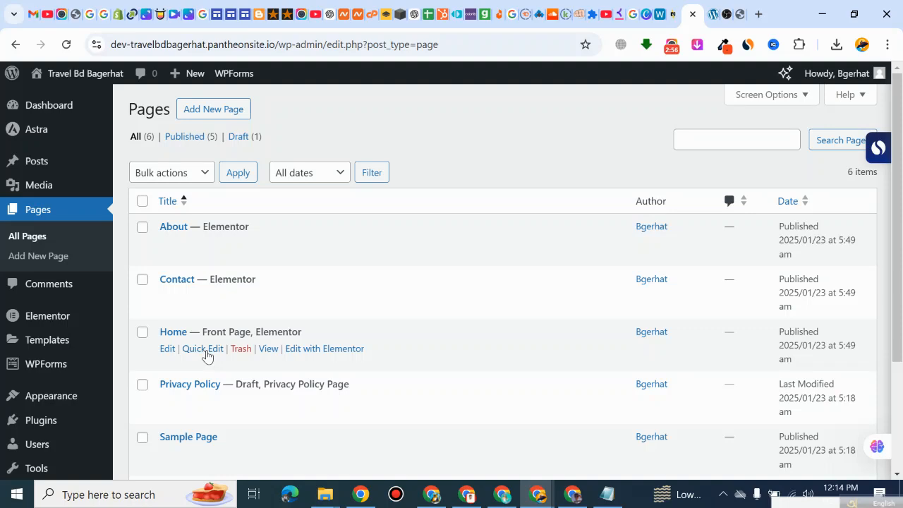
click(205, 348)
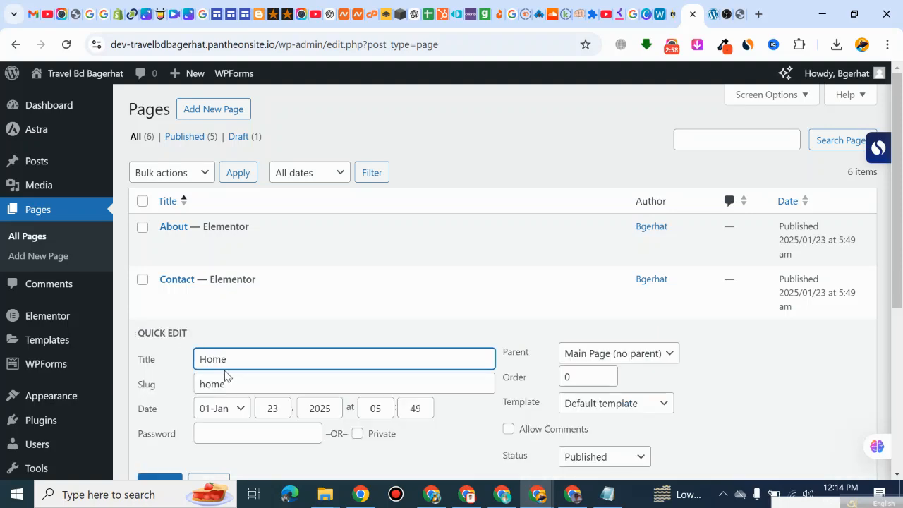
scroll(230, 359, down, 2)
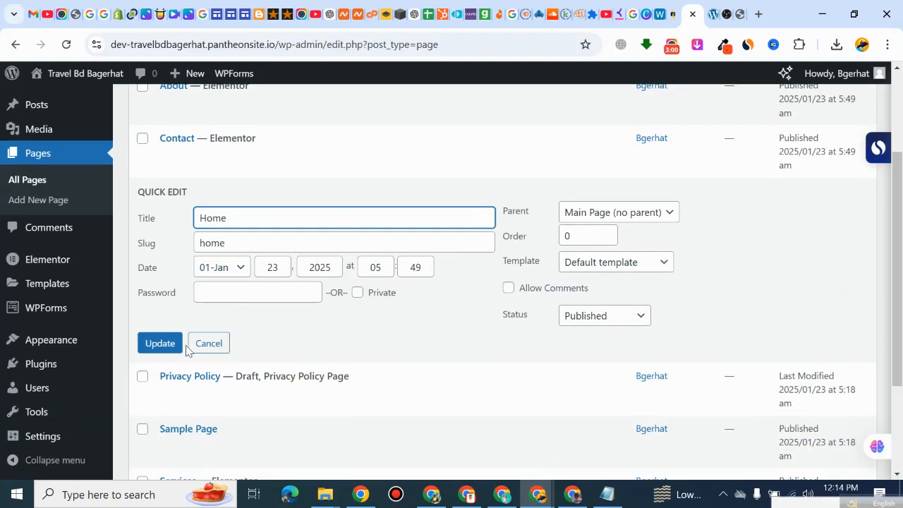
click(201, 344)
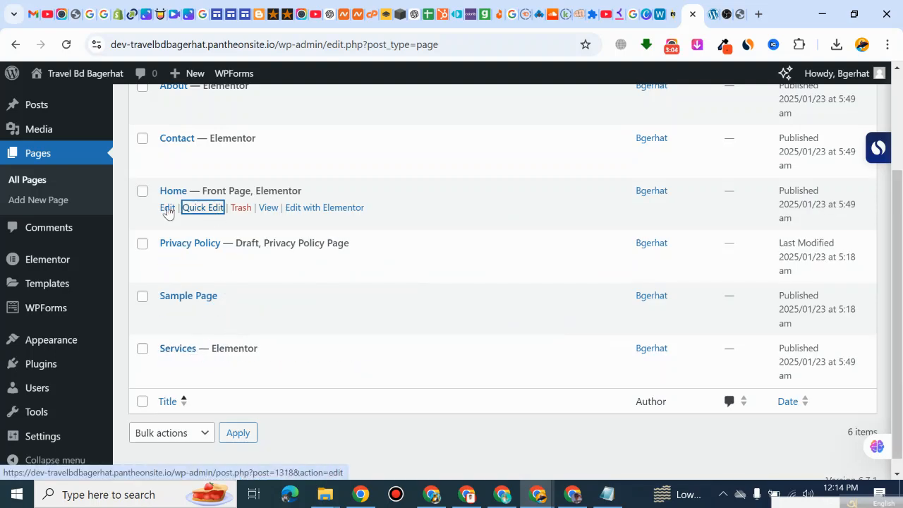
Step: Open the Home page in the Elementor editor and dismiss the AI introduction and its dialog
click(332, 210)
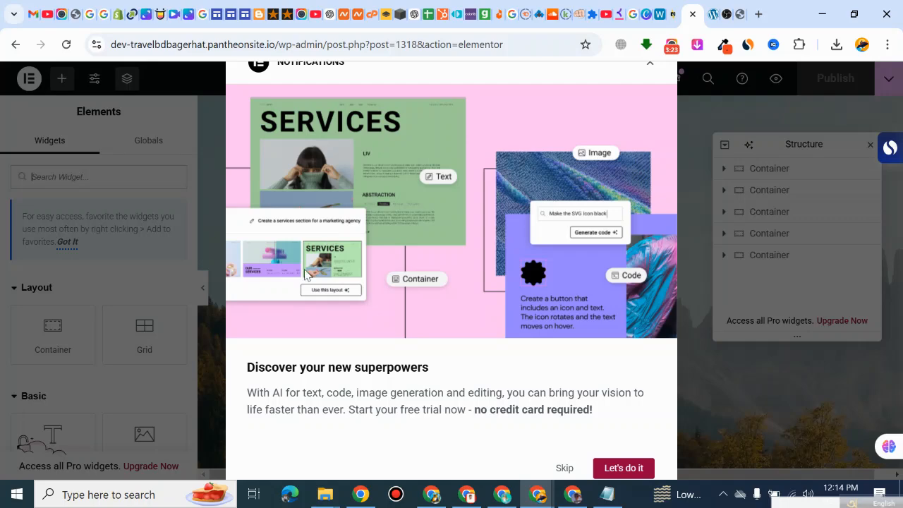
click(613, 469)
scroll(671, 228, down, 2)
click(748, 145)
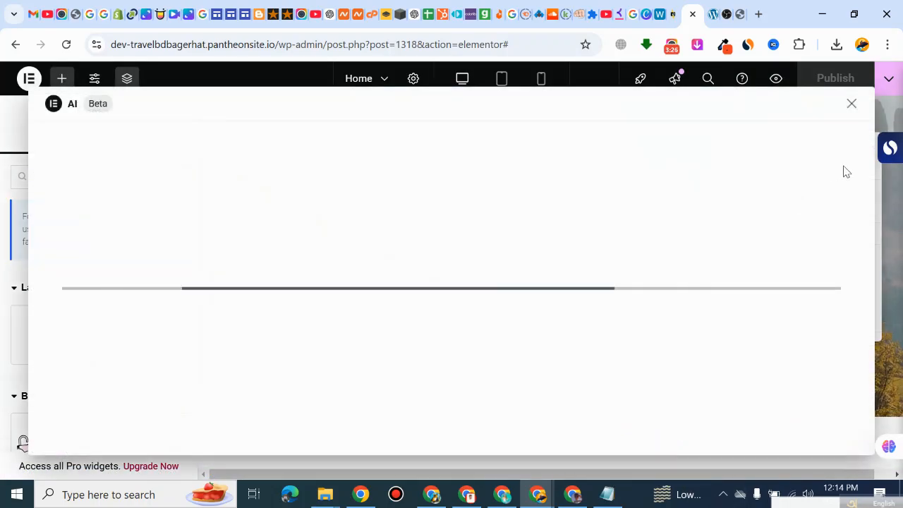
click(852, 106)
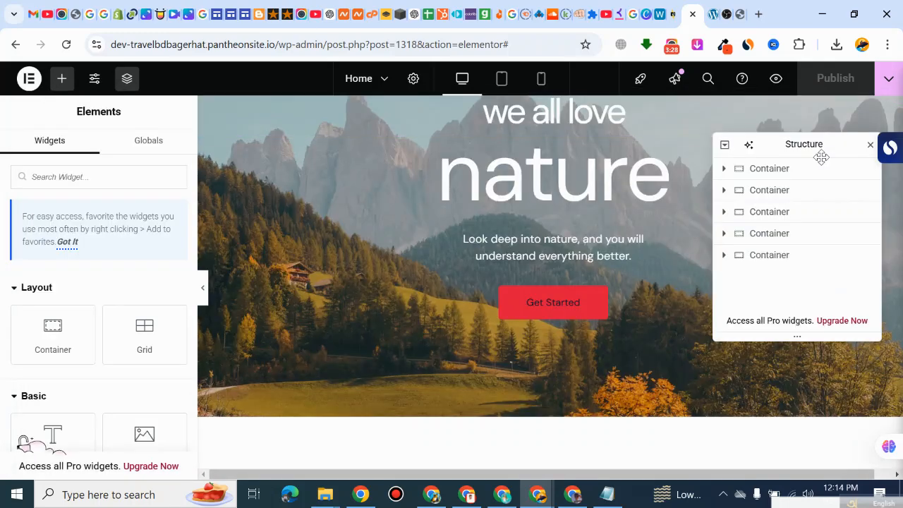
Step: Close the Structure panel and look through the Home page's sections, from the hero banner to the contact call-to-action
click(870, 147)
scroll(586, 314, up, 2)
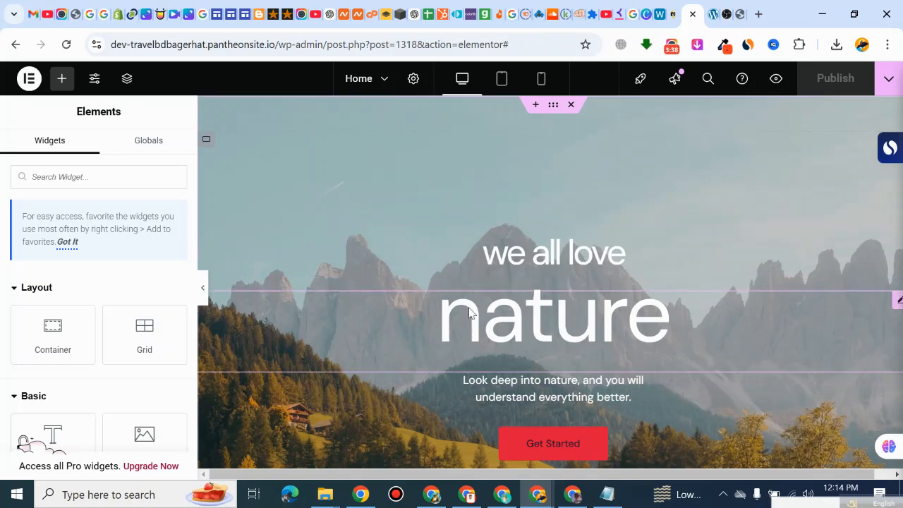
scroll(540, 331, down, 10)
scroll(535, 314, down, 10)
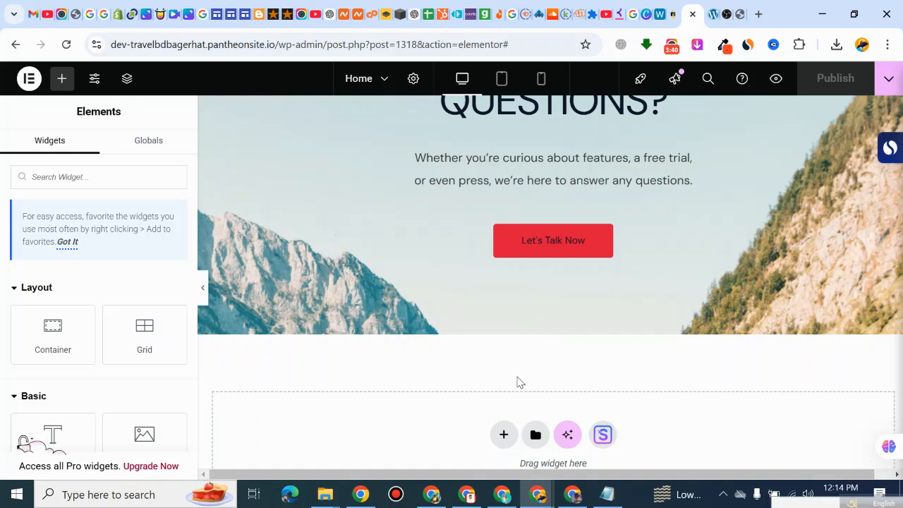
scroll(518, 380, up, 10)
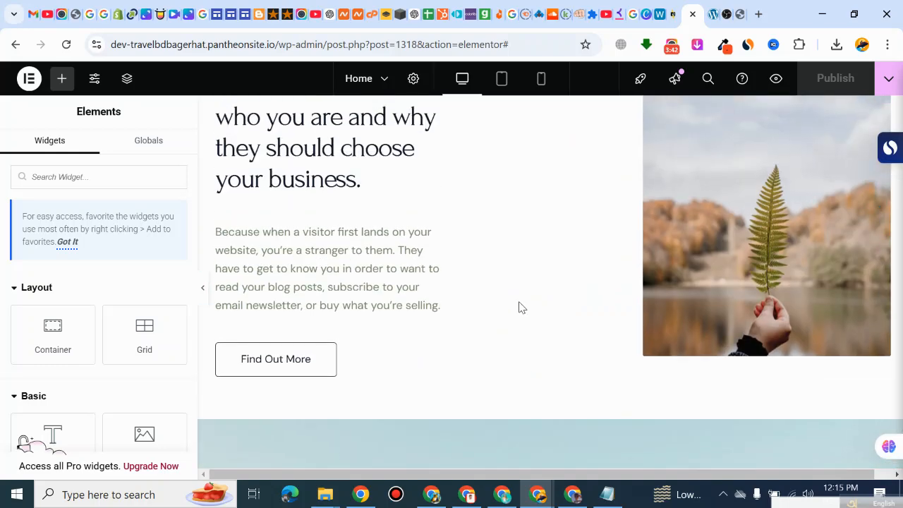
Step: Dismiss the AI dialog and leave the Elementor editor for the dashboard by shortening the page address to /wp-admin
click(671, 46)
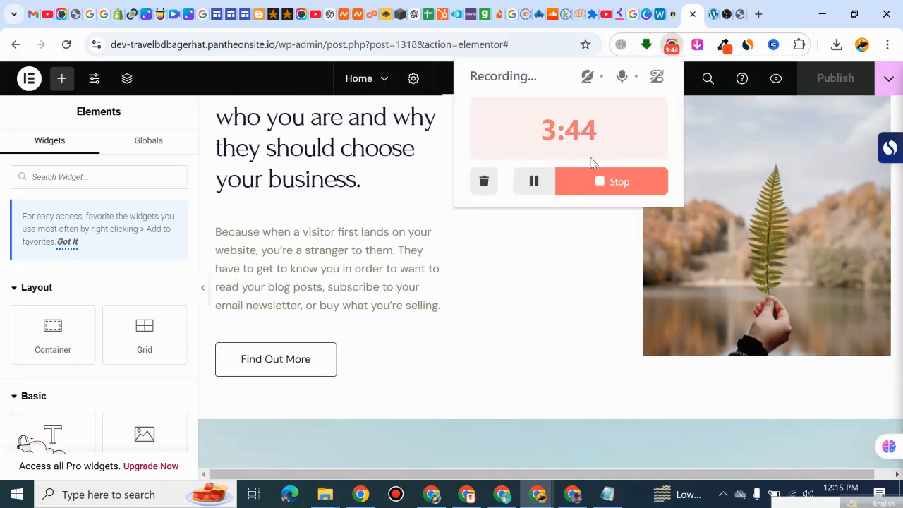
click(14, 48)
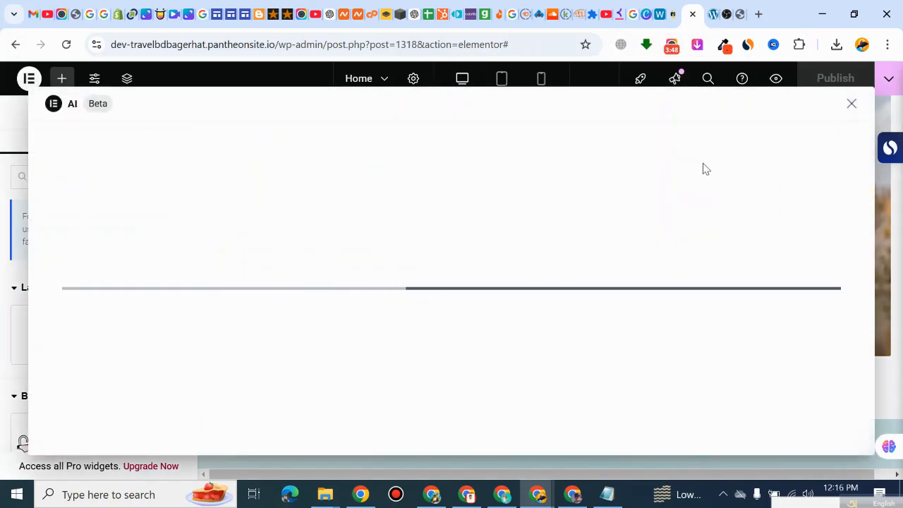
click(849, 104)
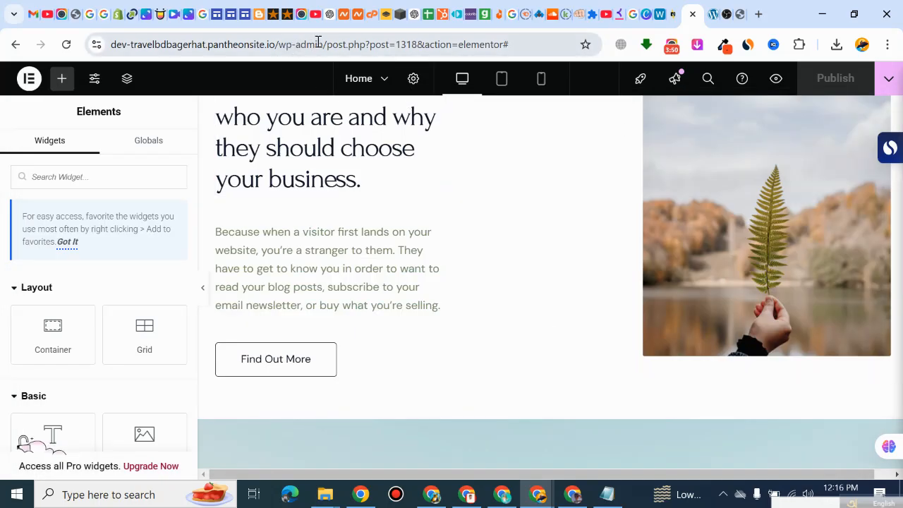
drag(326, 43, 540, 82)
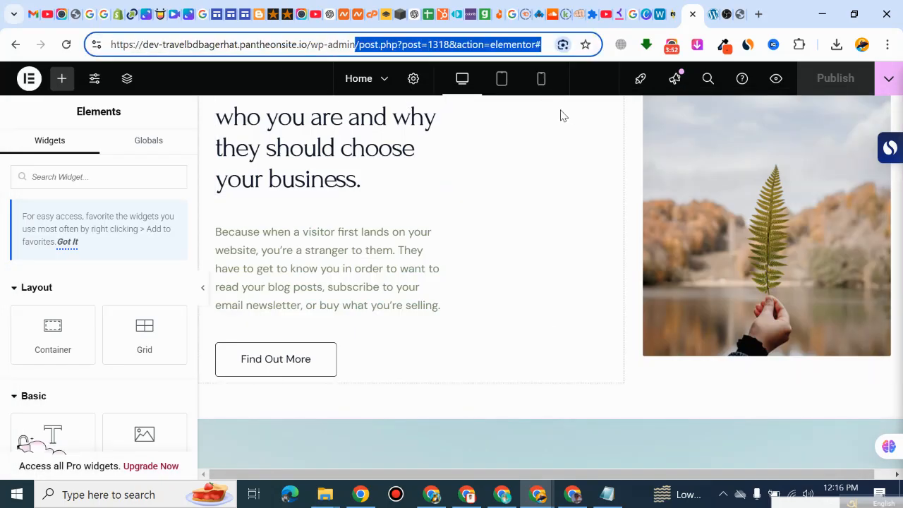
key(BackSpace)
key(Return)
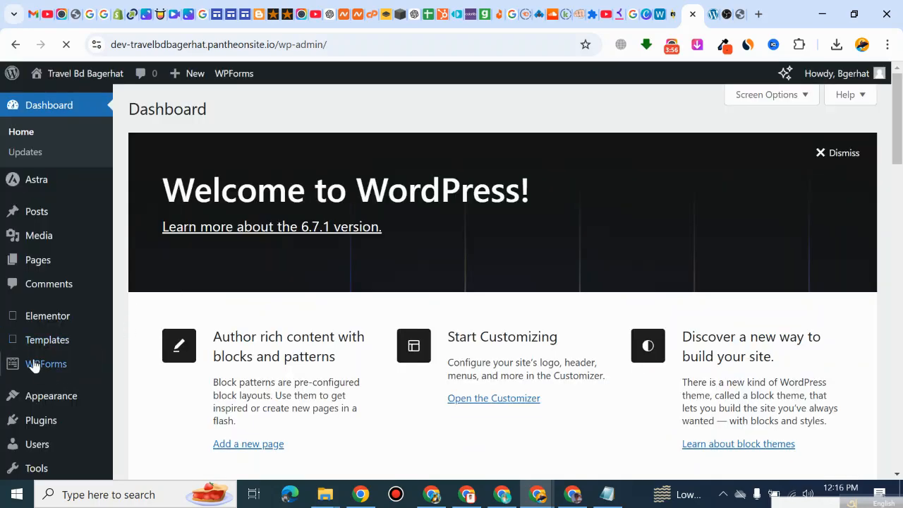
Step: Open the add-new-plugin page from the installed plugins list and search the plugin directory for "elementor"
scroll(47, 333, down, 1)
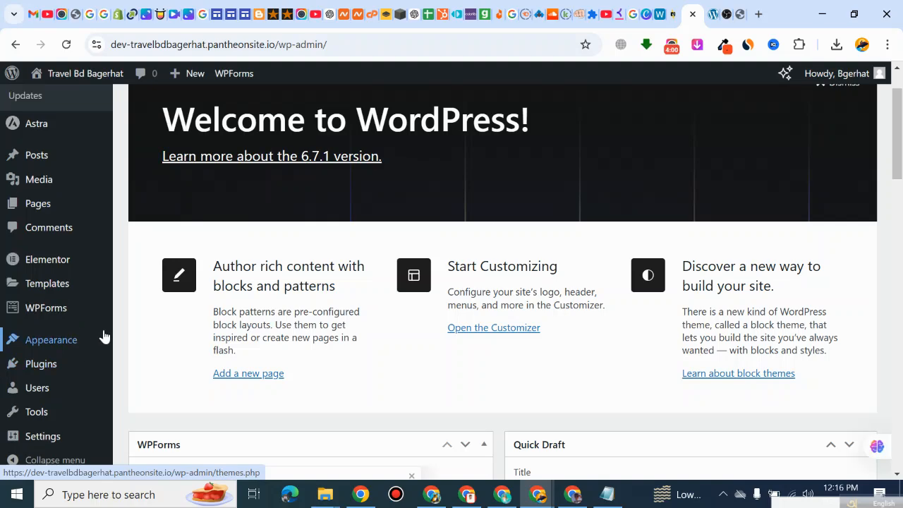
scroll(40, 367, down, 2)
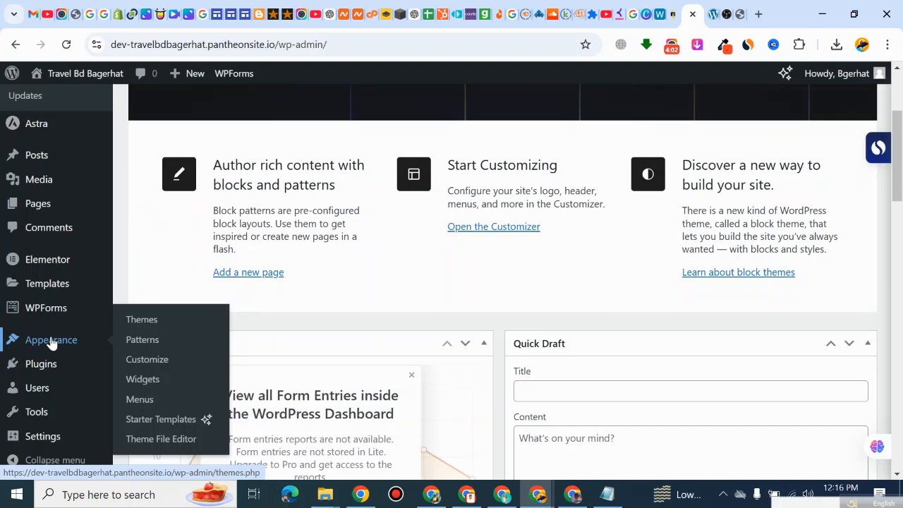
mouse_move(38, 370)
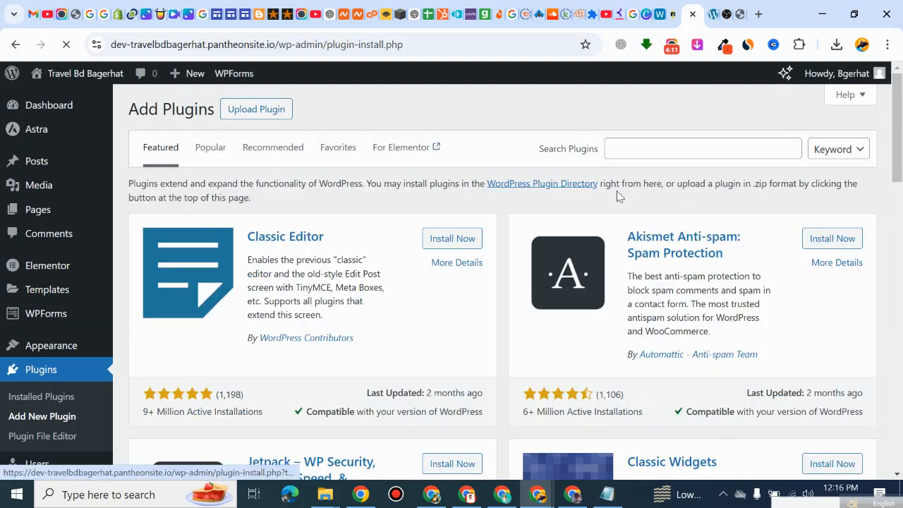
click(631, 150)
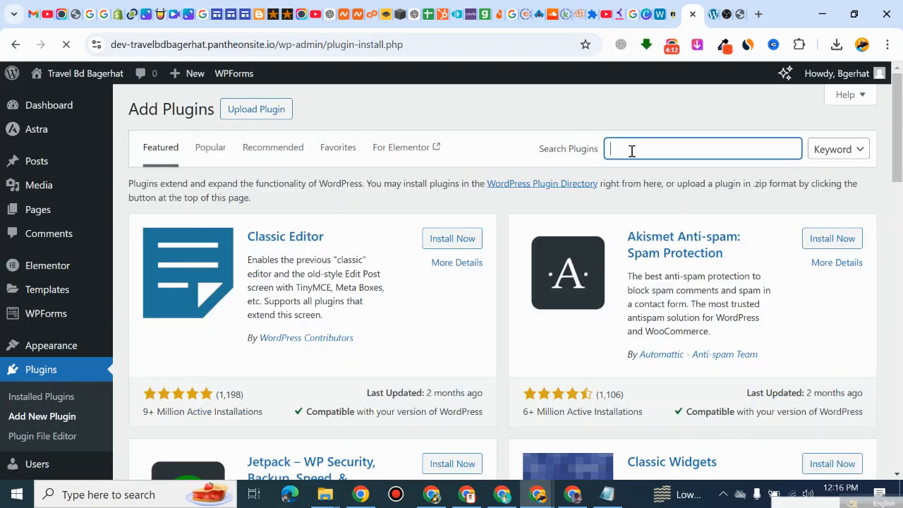
click(632, 153)
text(elementor)
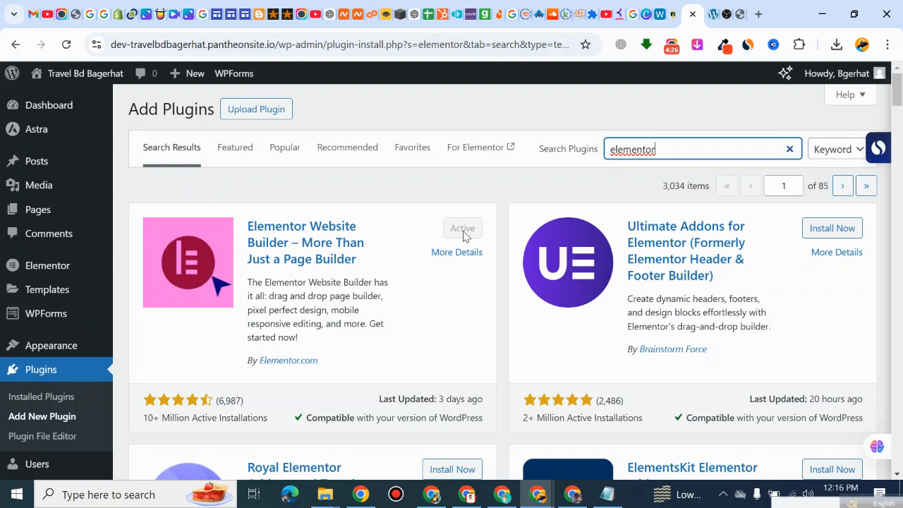
Step: Copy the name "Starter Templates" from the installed plugins list and search the plugin directory for it
double_click(671, 154)
click(43, 371)
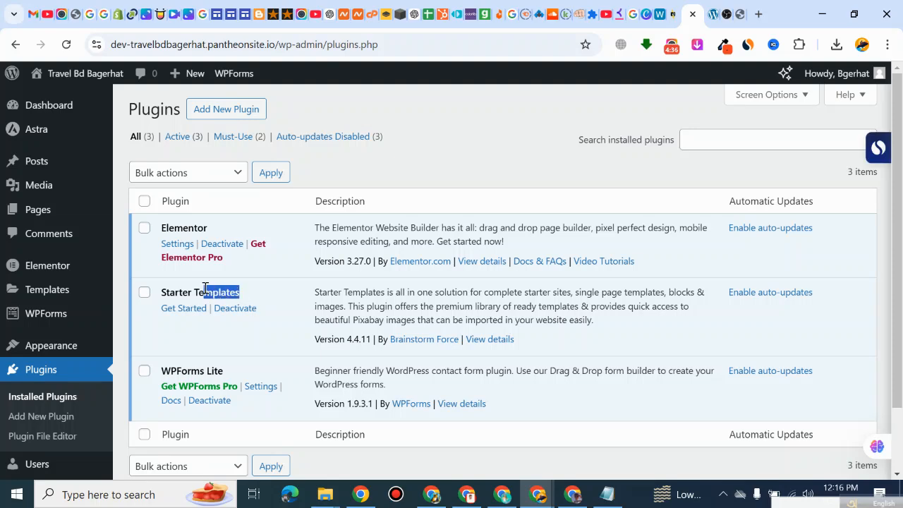
right_click(179, 292)
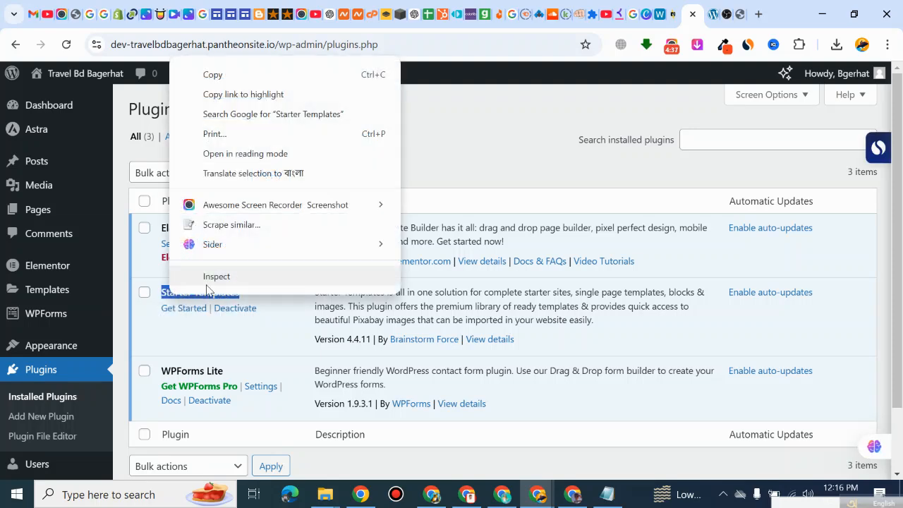
click(276, 74)
mouse_move(65, 357)
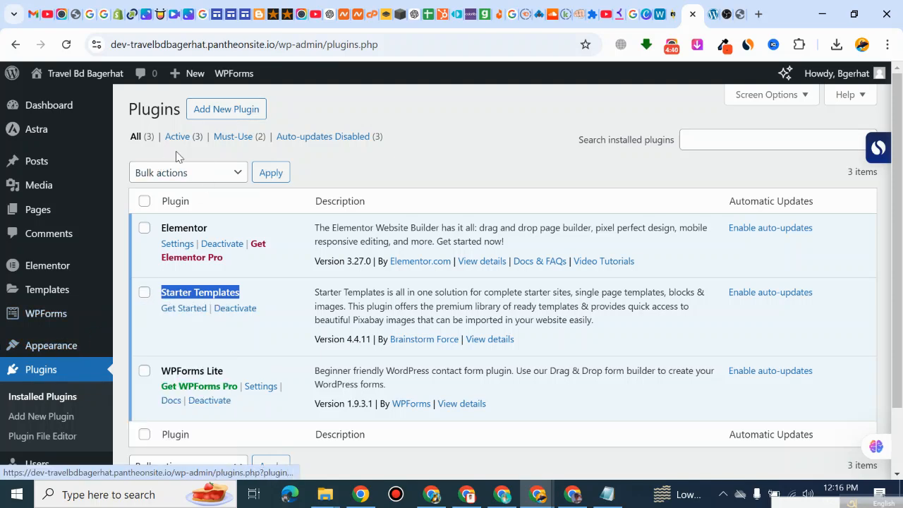
click(229, 112)
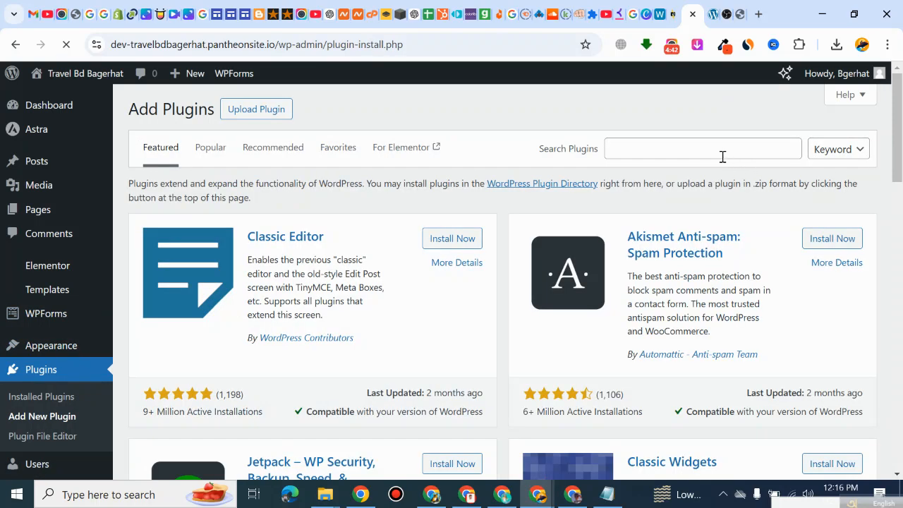
click(693, 148)
right_click(694, 149)
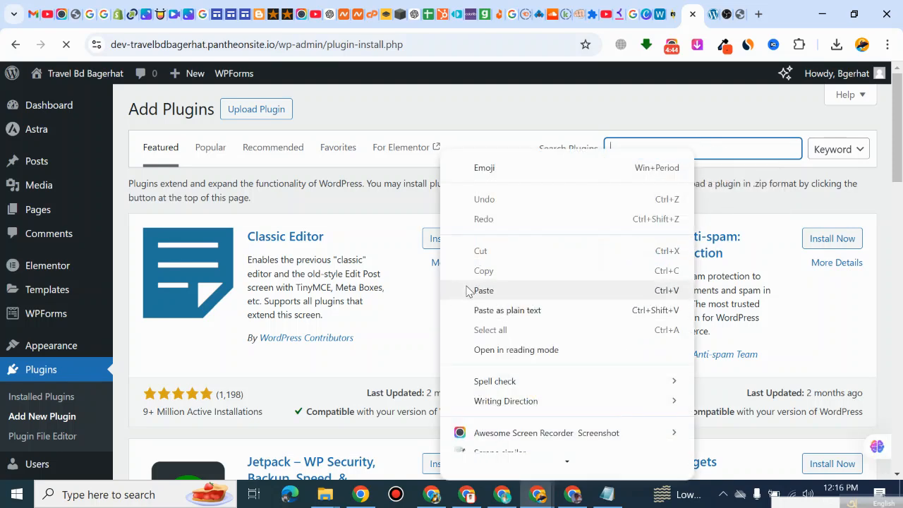
click(466, 290)
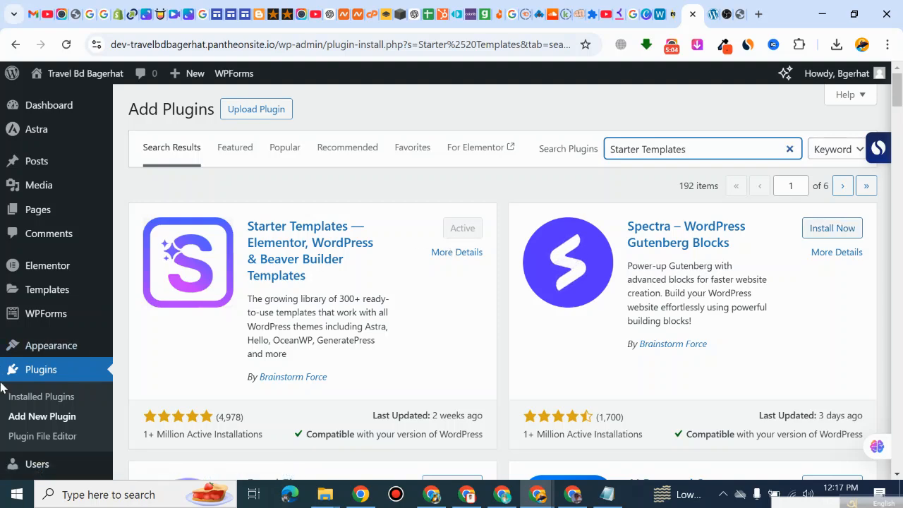
Step: Open the list of all pages and compare its entries with the navigation links on the live homepage
click(52, 211)
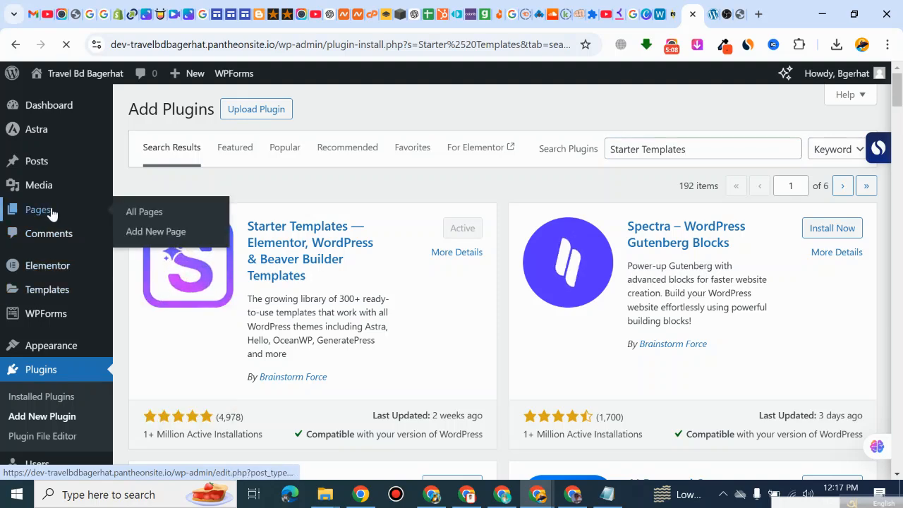
click(713, 14)
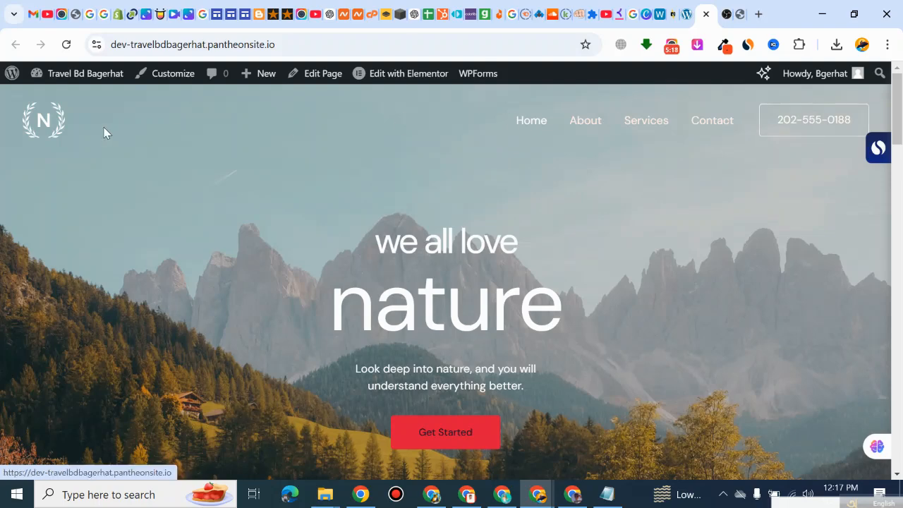
click(673, 14)
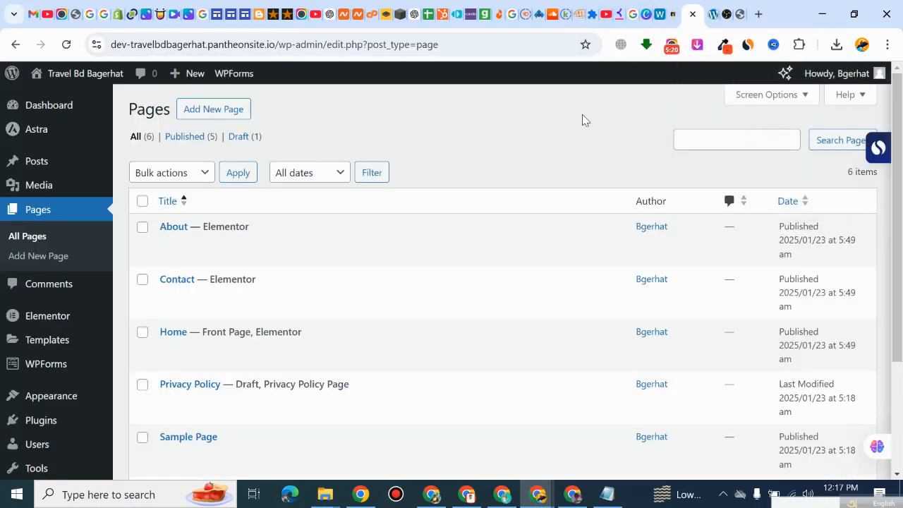
scroll(215, 346, down, 1)
scroll(220, 343, up, 1)
click(711, 13)
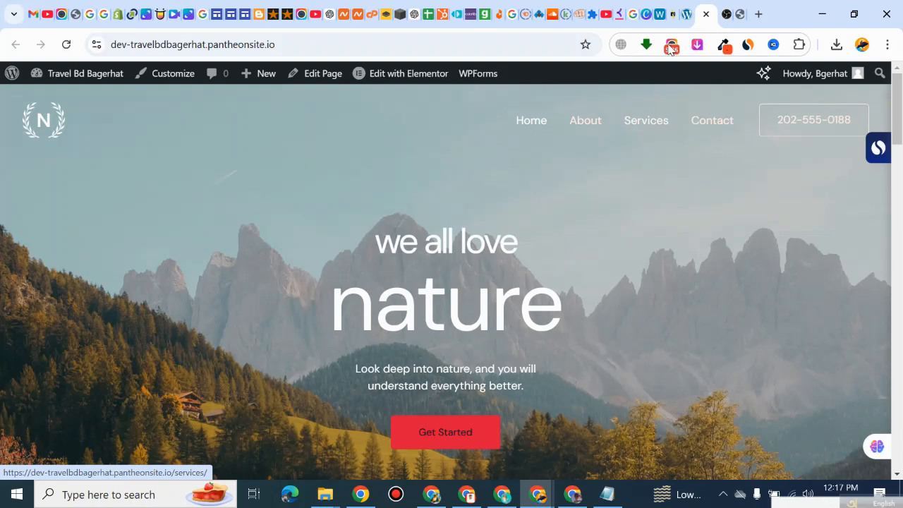
click(688, 13)
scroll(221, 289, down, 1)
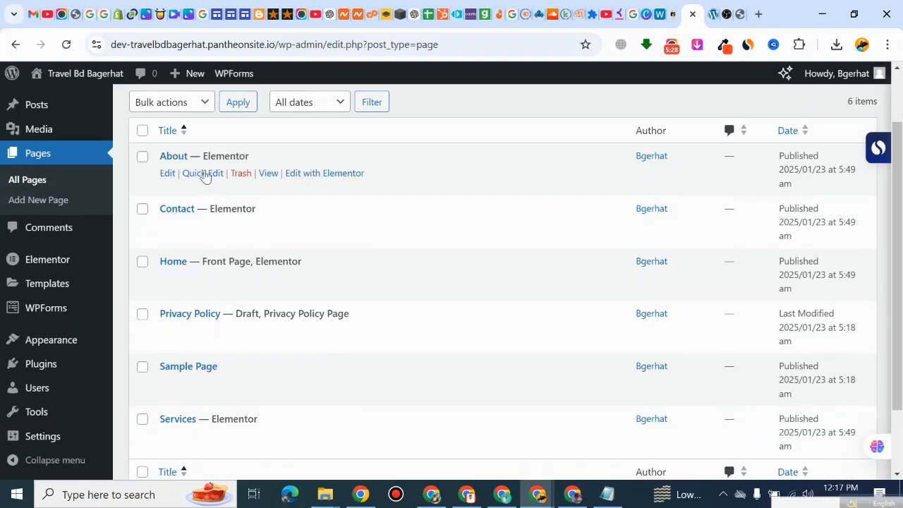
scroll(195, 333, down, 1)
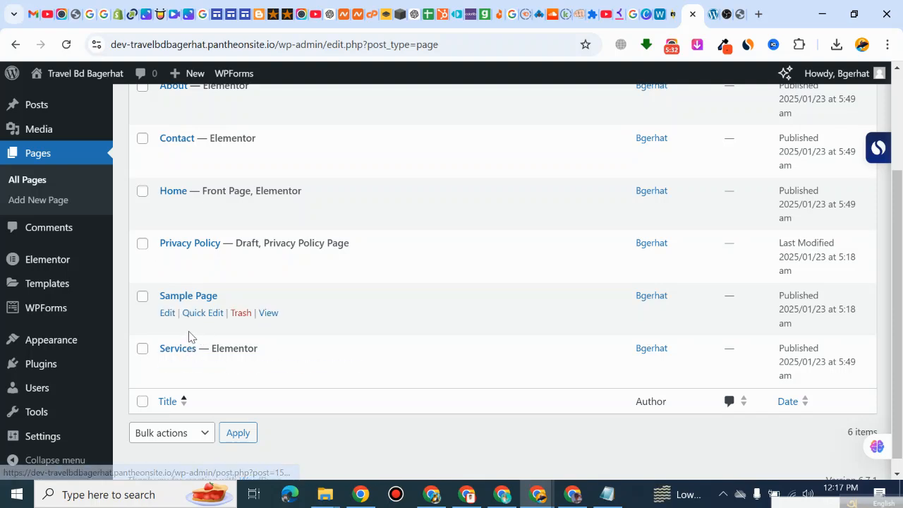
click(715, 14)
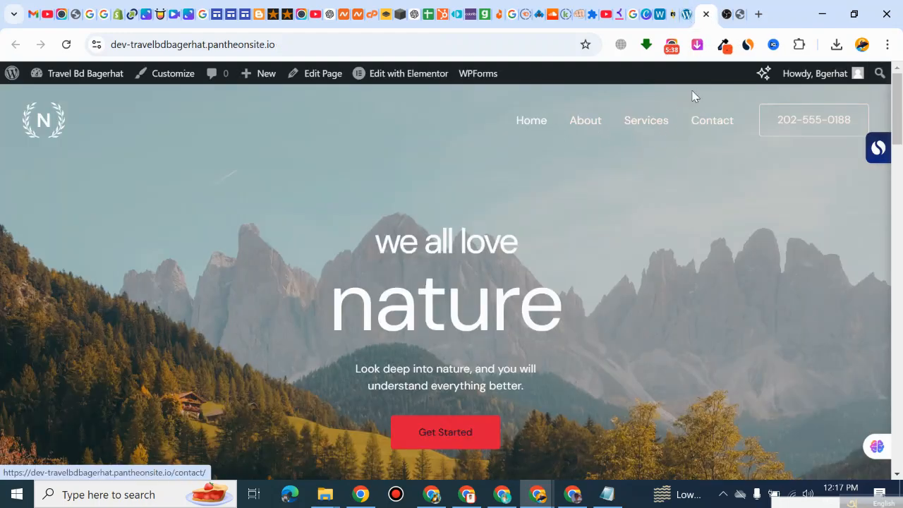
click(684, 13)
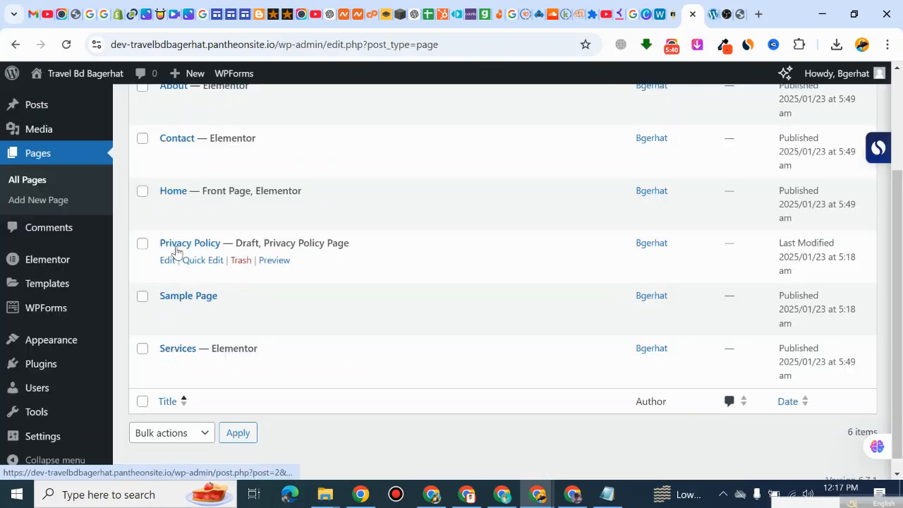
Step: Move the Sample Page and the Privacy Policy draft to the trash
scroll(176, 212, up, 2)
scroll(176, 310, down, 1)
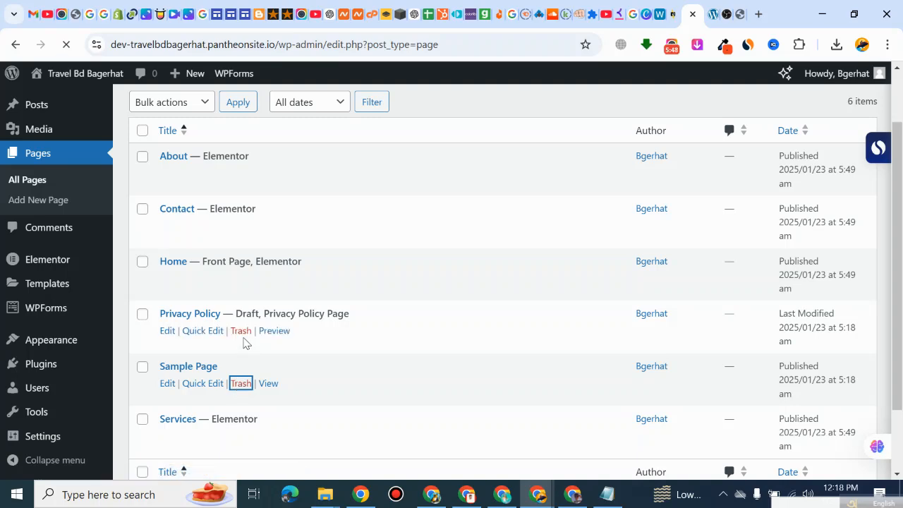
scroll(239, 349, down, 2)
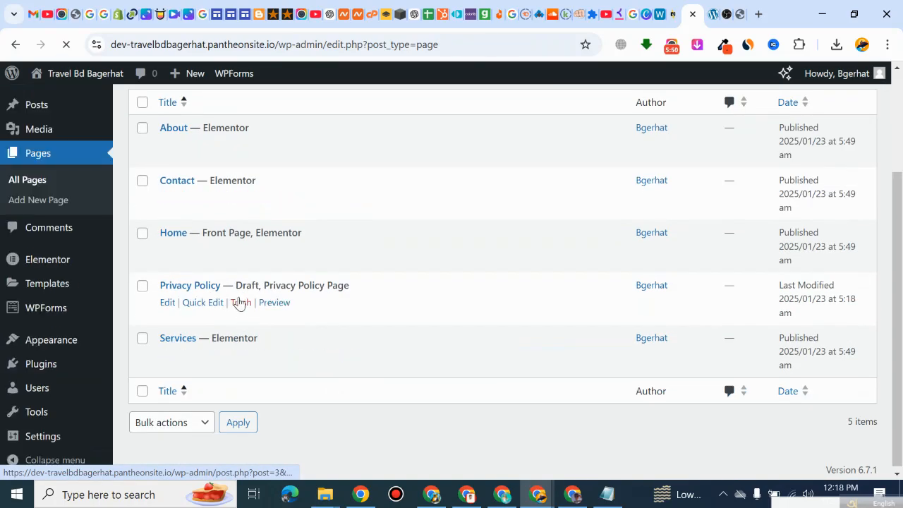
click(239, 303)
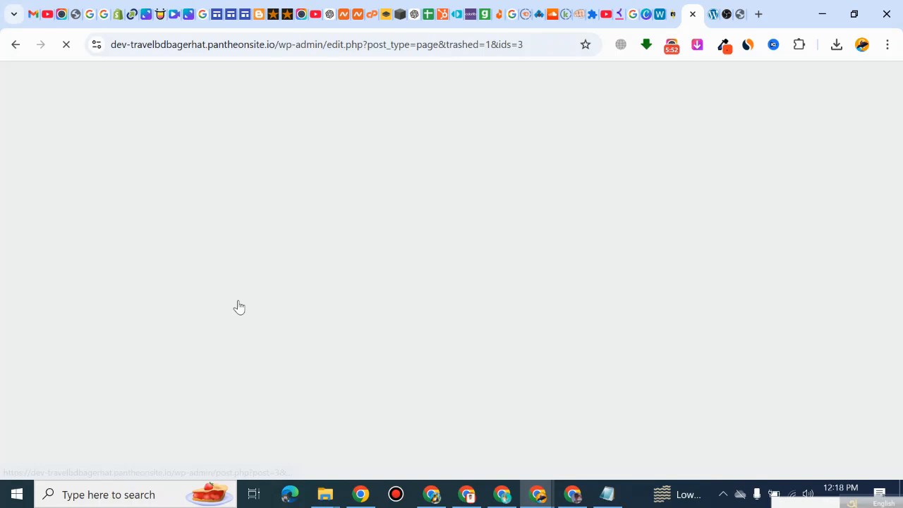
Step: Move the About, Contact and Services pages to the trash, keeping only the Home page
scroll(275, 346, down, 2)
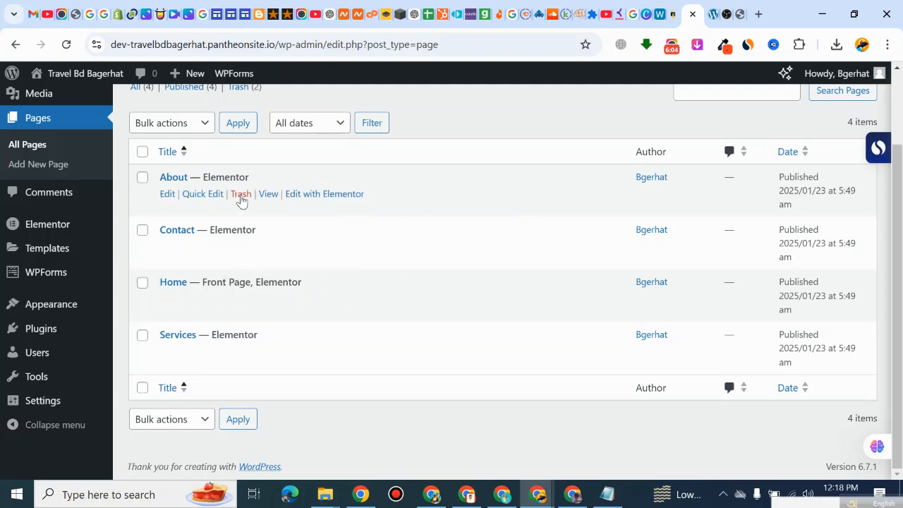
click(241, 197)
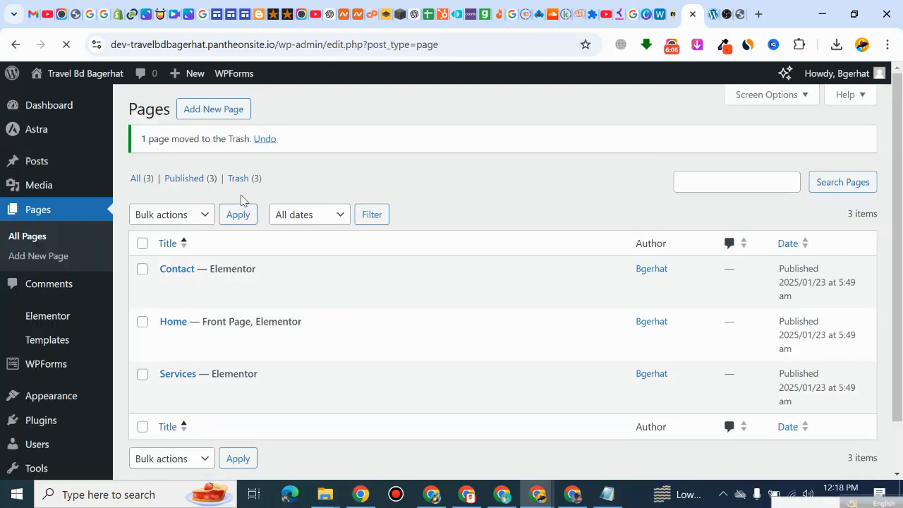
click(241, 287)
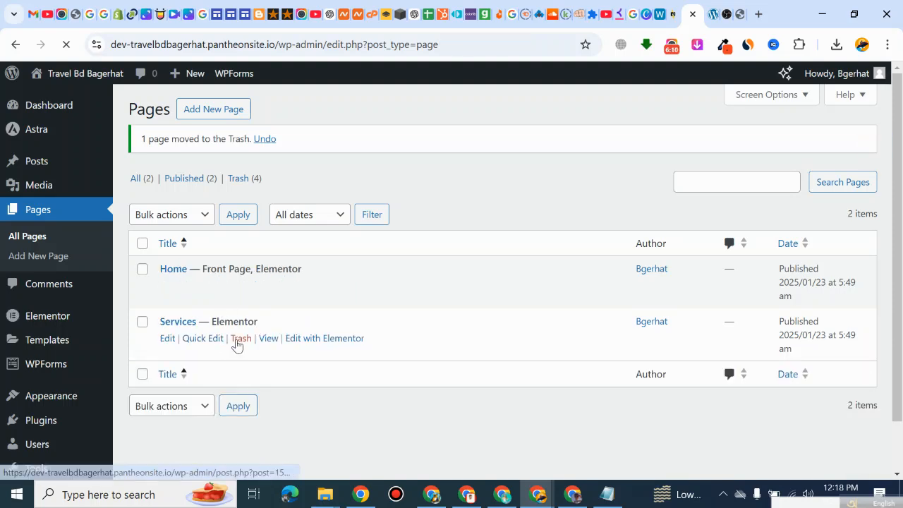
click(239, 342)
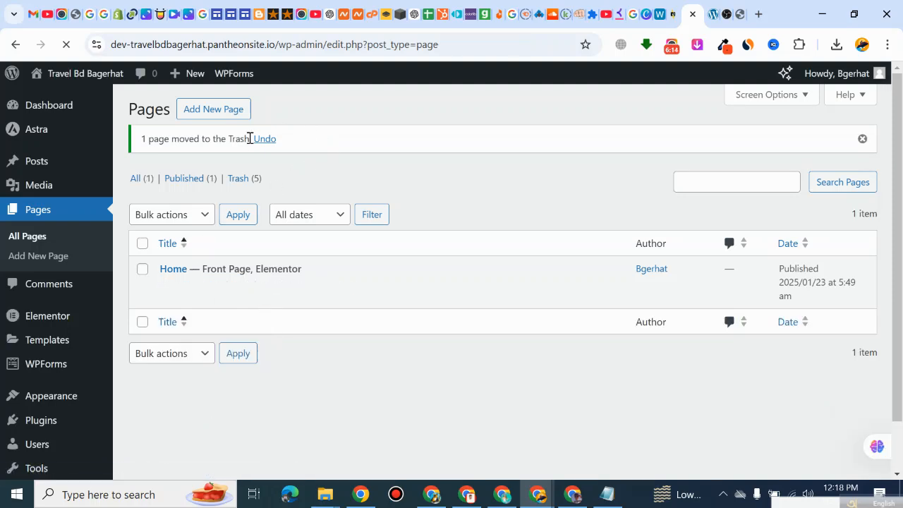
Step: Permanently delete the trashed About, Contact, Privacy Policy, Sample Page and Services pages
click(254, 180)
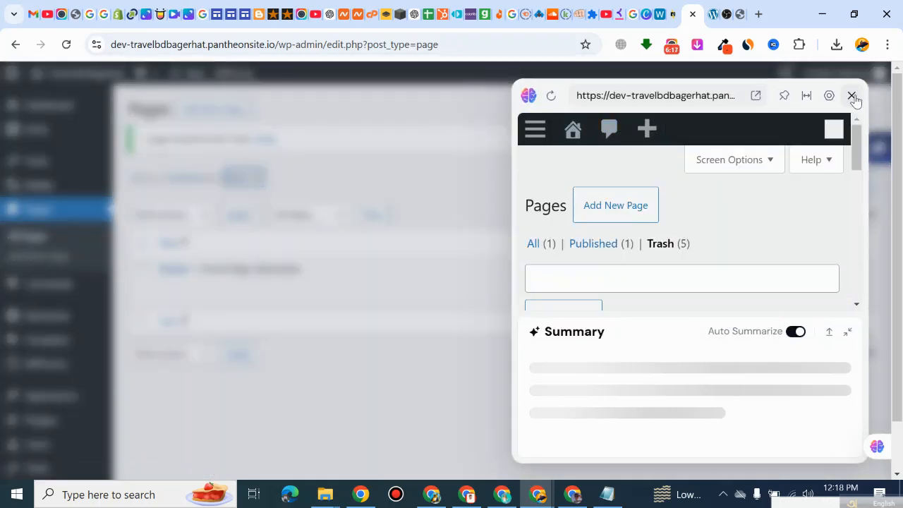
click(852, 95)
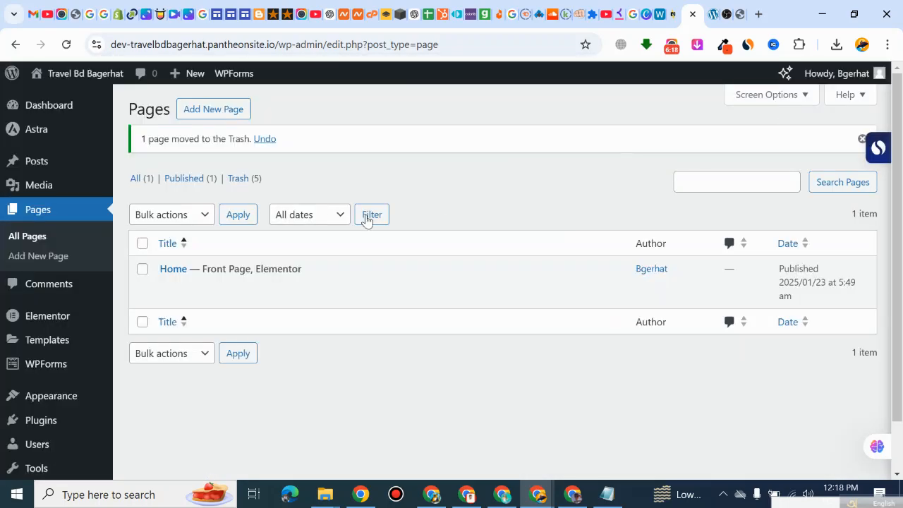
click(253, 182)
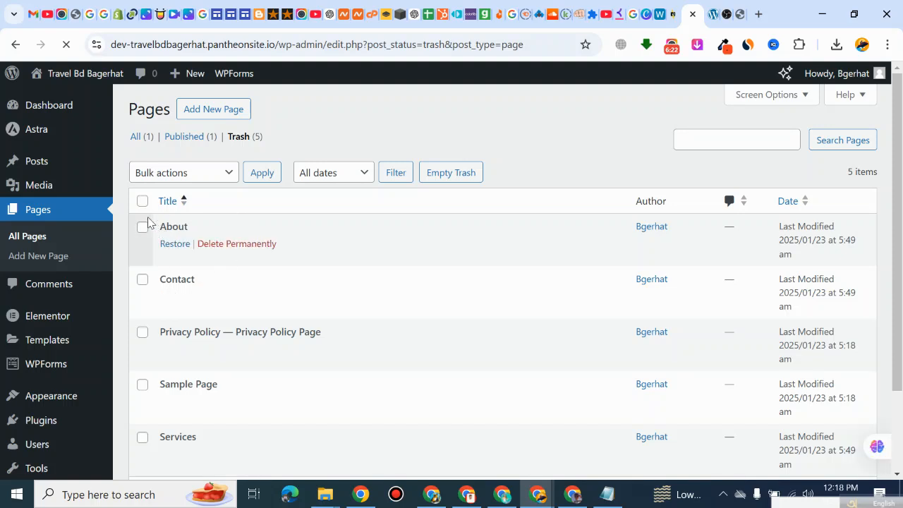
click(142, 201)
click(182, 173)
click(176, 231)
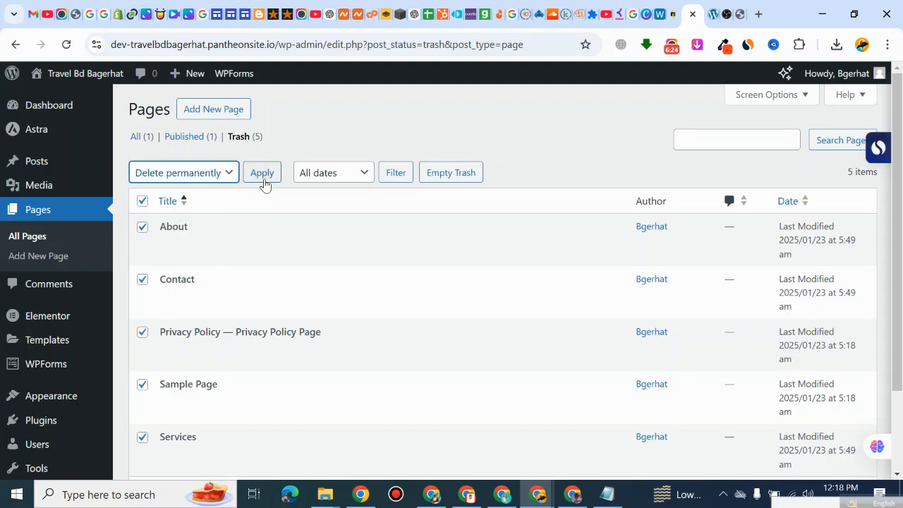
click(262, 177)
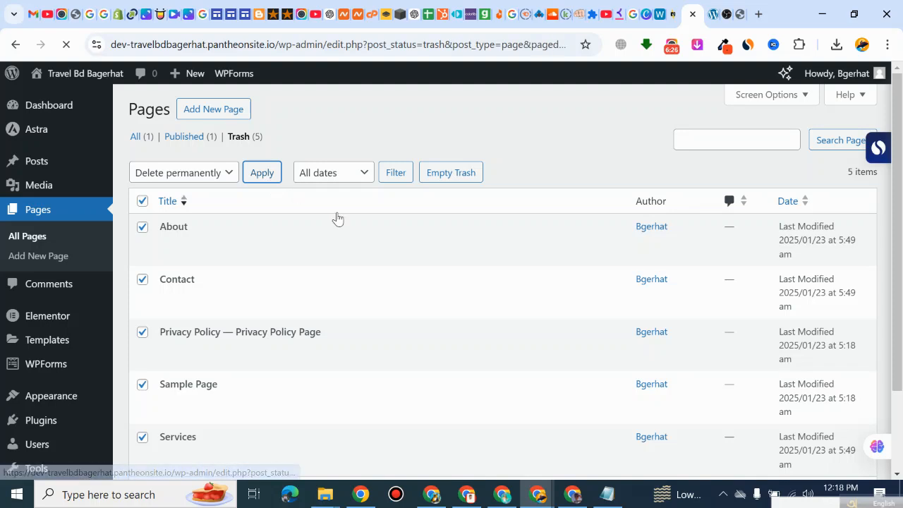
Step: Return to the full page list, open the Home page in the Elementor editor and dismiss the productivity checklist
click(142, 179)
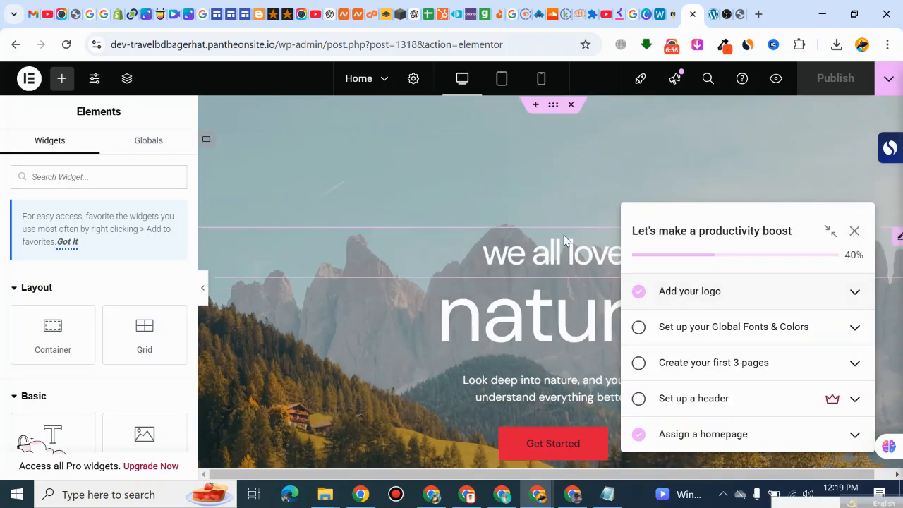
click(854, 233)
click(823, 200)
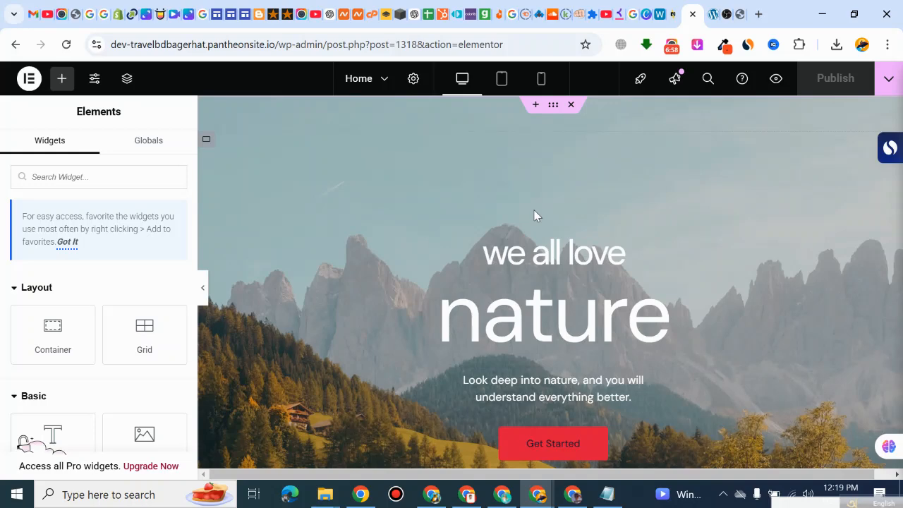
Step: Examine the Home page's containers from the hero through services, testimonial and about sections down to the questions section
scroll(582, 218, down, 3)
scroll(585, 233, up, 3)
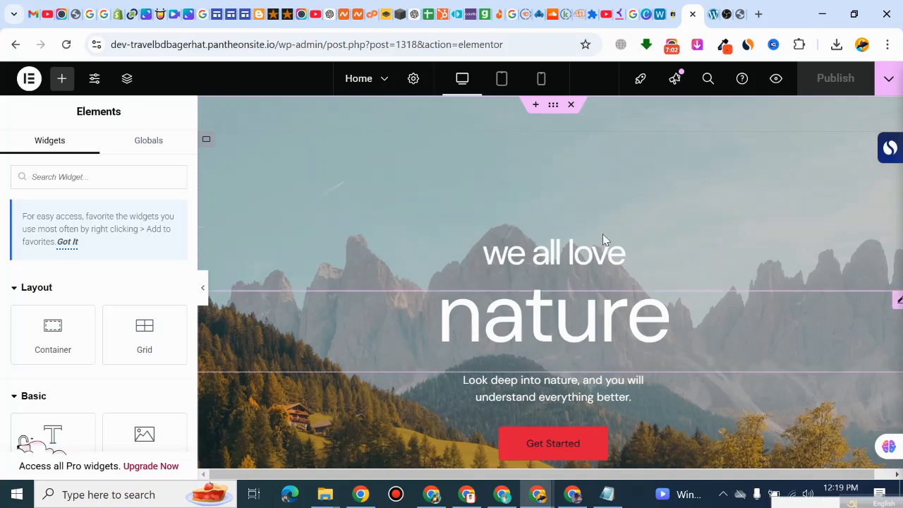
scroll(452, 189, down, 7)
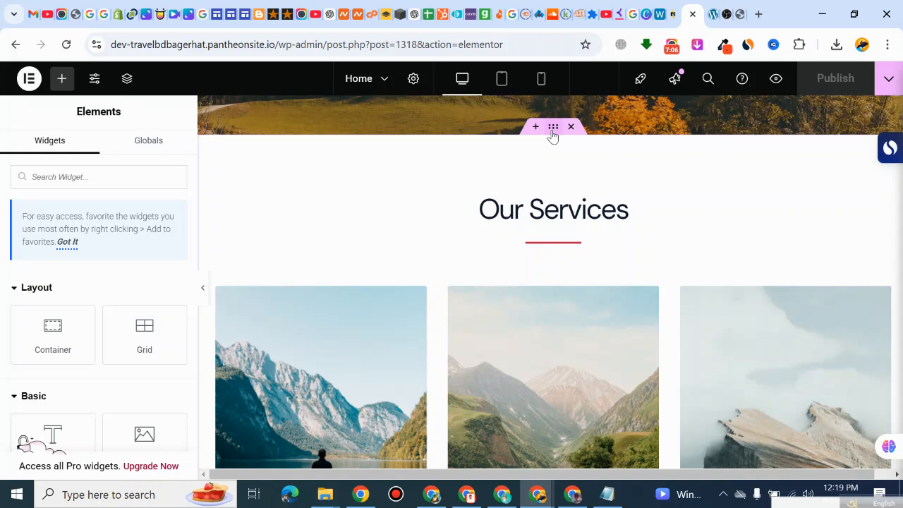
scroll(393, 262, down, 2)
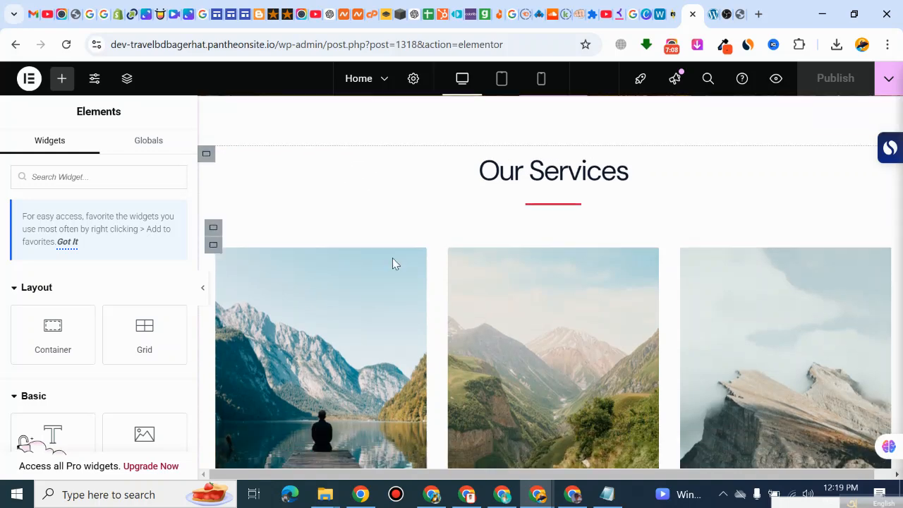
scroll(424, 276, down, 5)
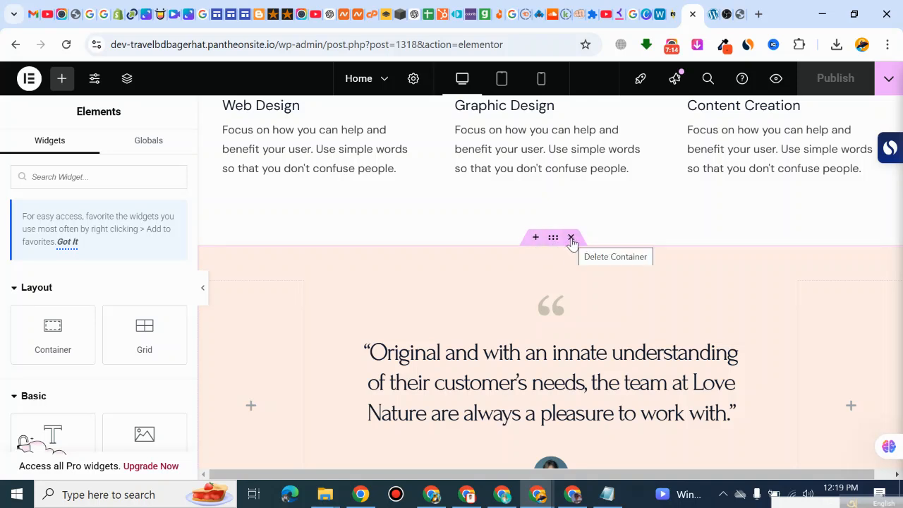
scroll(522, 303, down, 5)
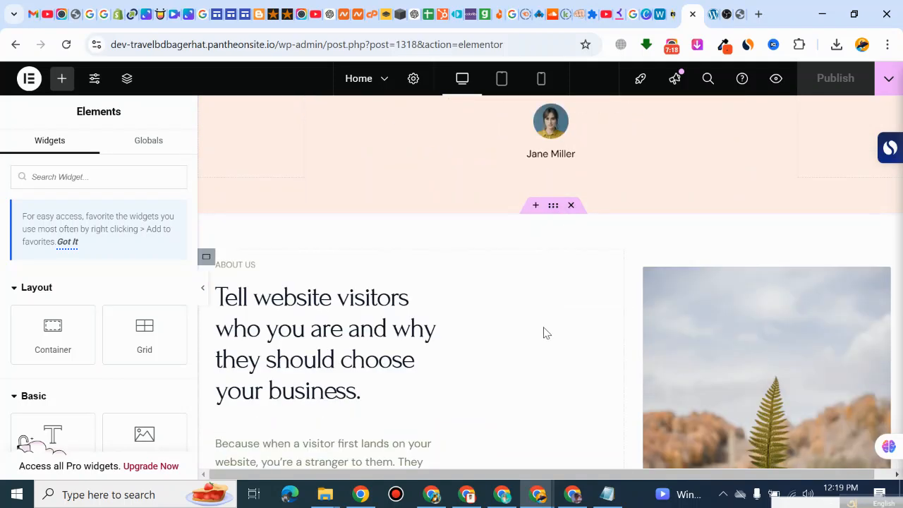
scroll(543, 332, down, 5)
scroll(544, 320, down, 6)
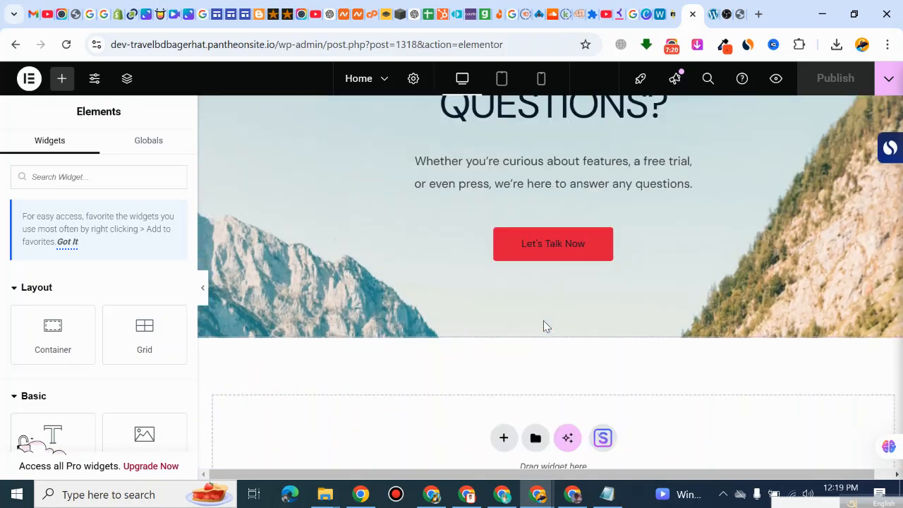
scroll(547, 222, up, 4)
scroll(547, 223, up, 20)
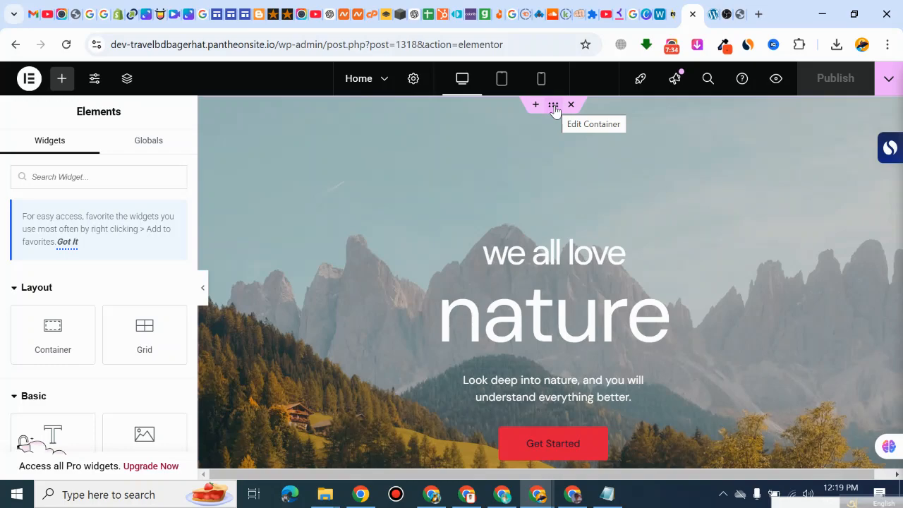
scroll(543, 204, down, 5)
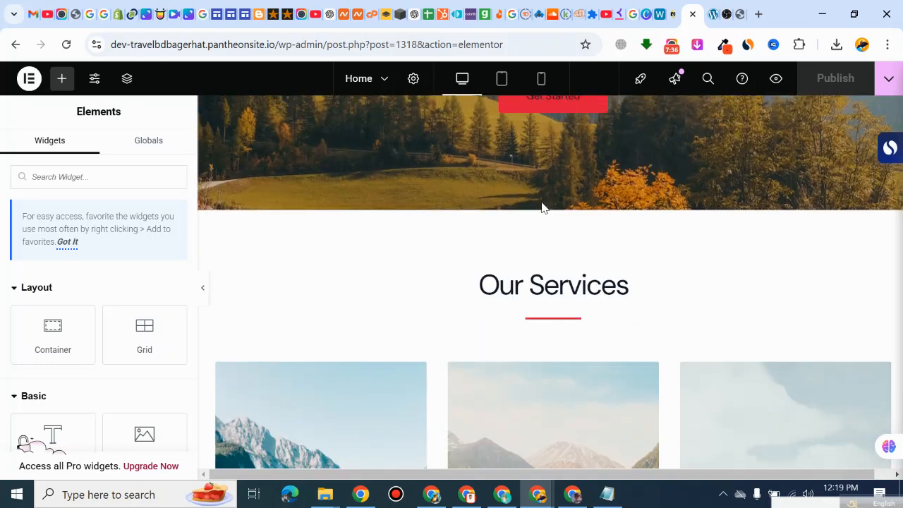
scroll(541, 197, up, 5)
scroll(543, 187, down, 5)
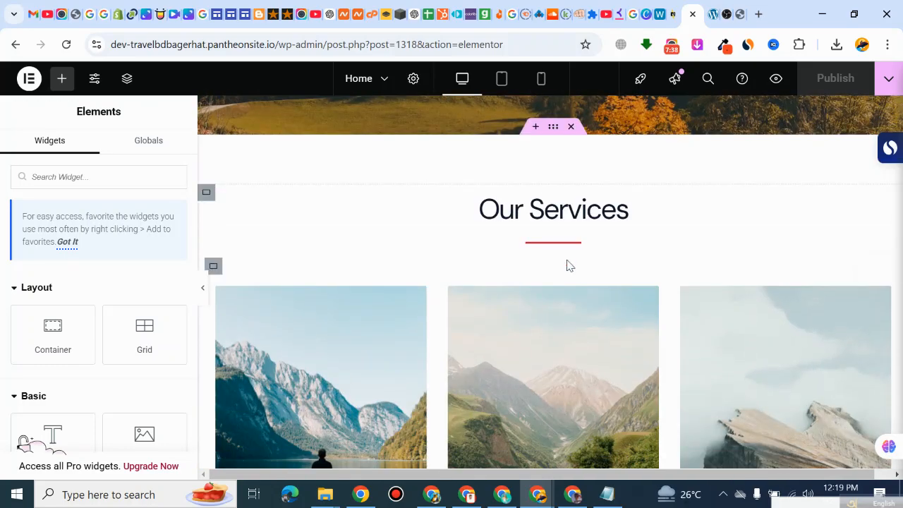
scroll(593, 170, down, 5)
scroll(595, 211, down, 8)
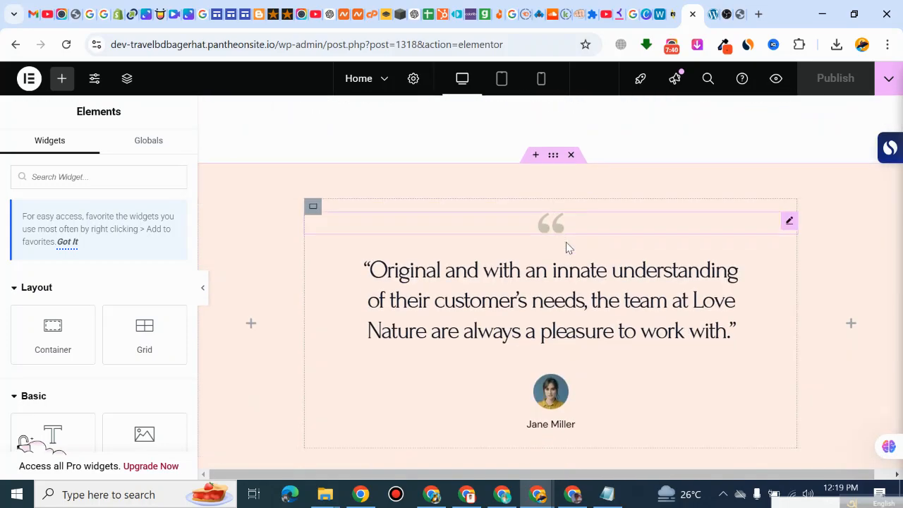
scroll(544, 227, up, 1)
scroll(542, 227, down, 8)
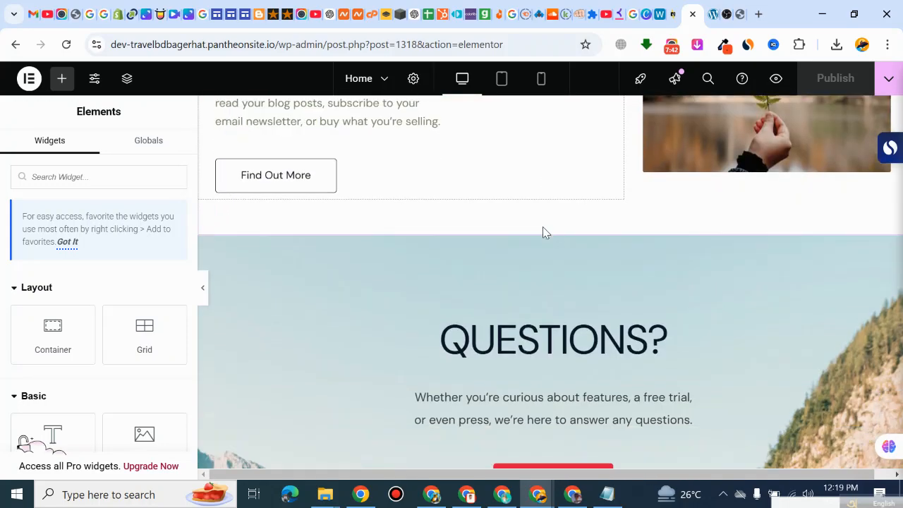
scroll(540, 235, up, 3)
scroll(543, 225, up, 20)
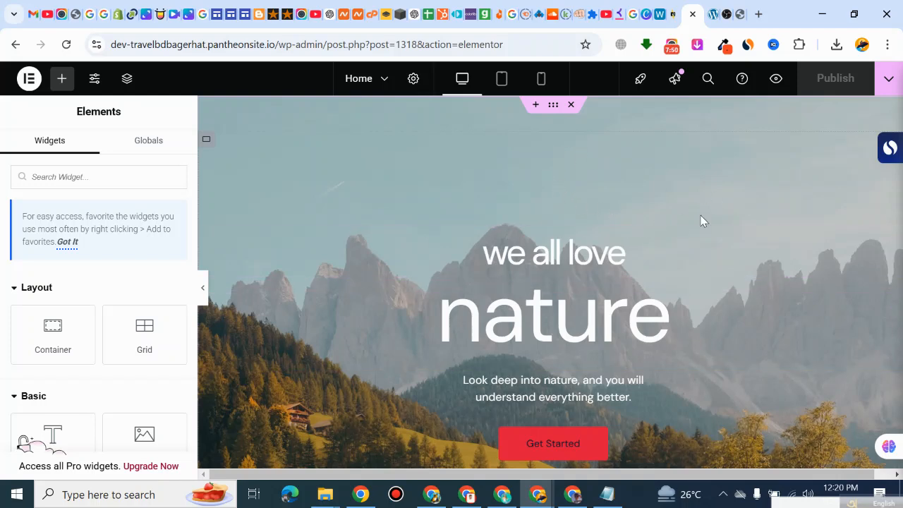
Step: Upload "Ultimate Travel Guide Tips, Destinations, Adventure, Budget, Solo & Family Travel Vlog.jpg" and set it as the hero container's background image
click(553, 105)
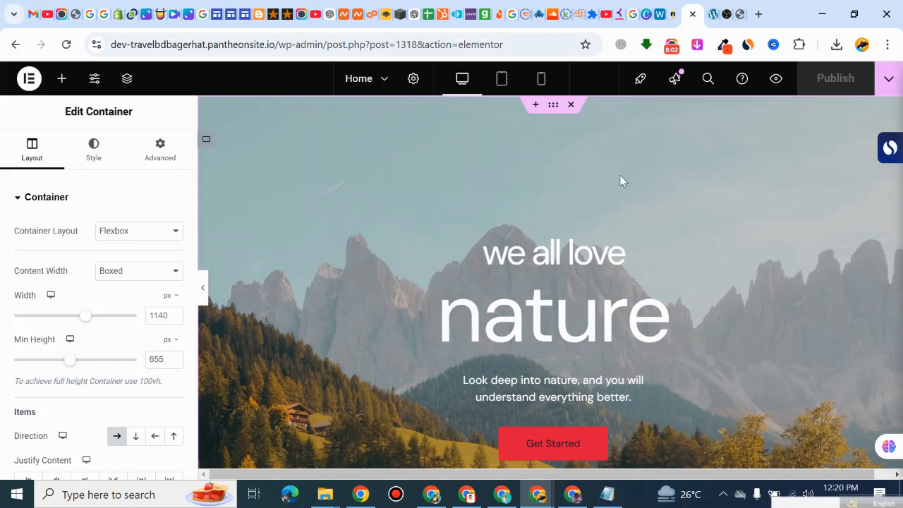
click(88, 150)
mouse_move(80, 396)
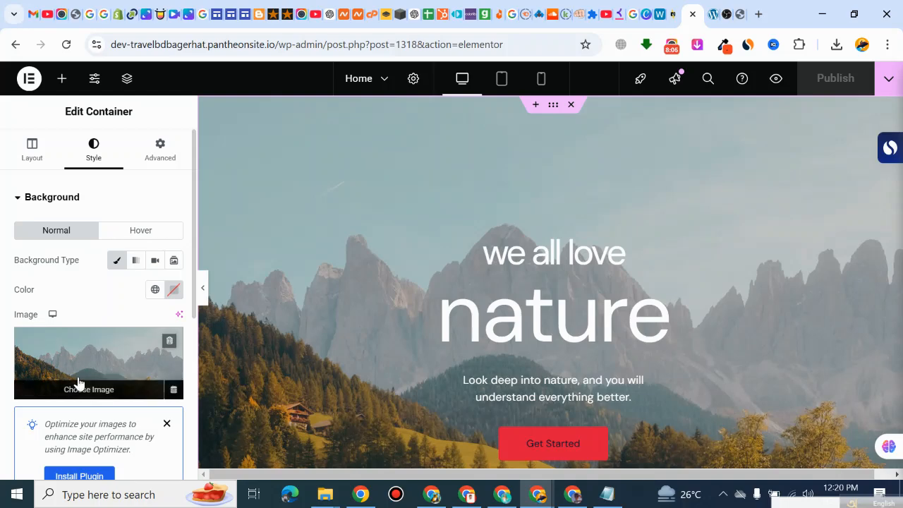
click(94, 396)
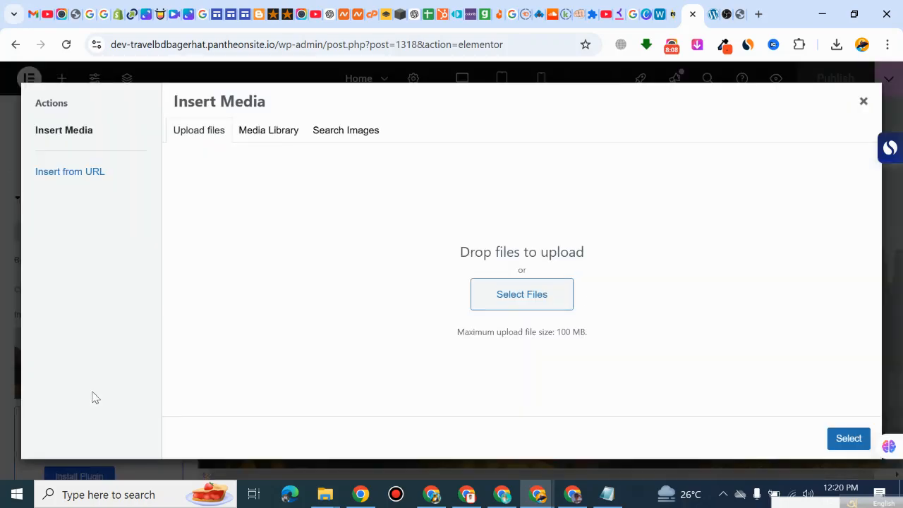
click(530, 301)
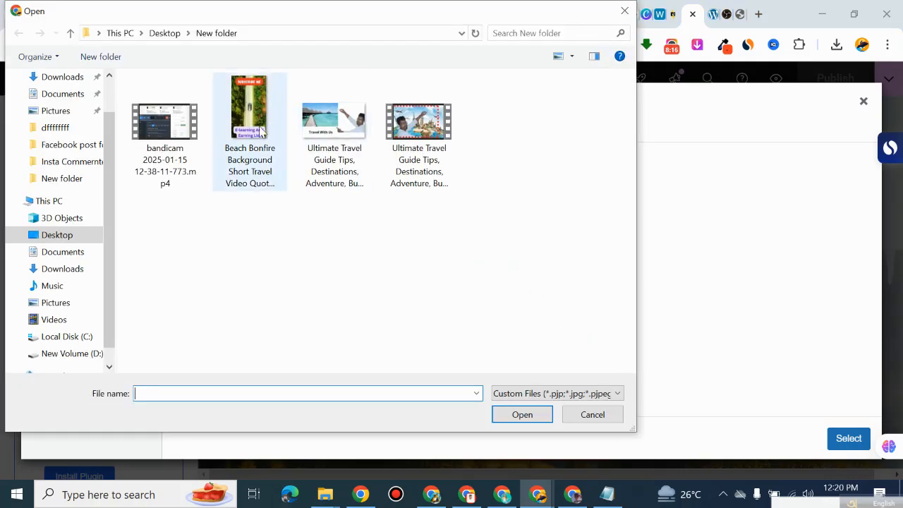
click(346, 144)
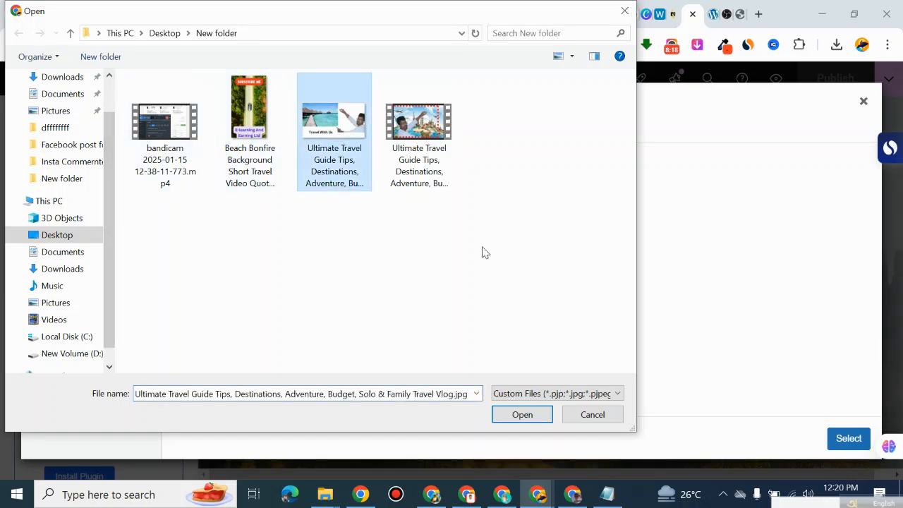
click(539, 417)
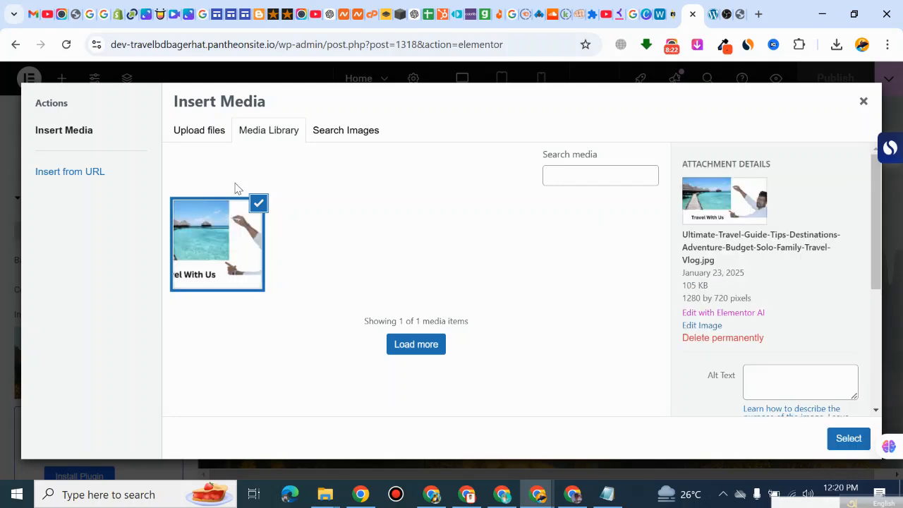
click(848, 438)
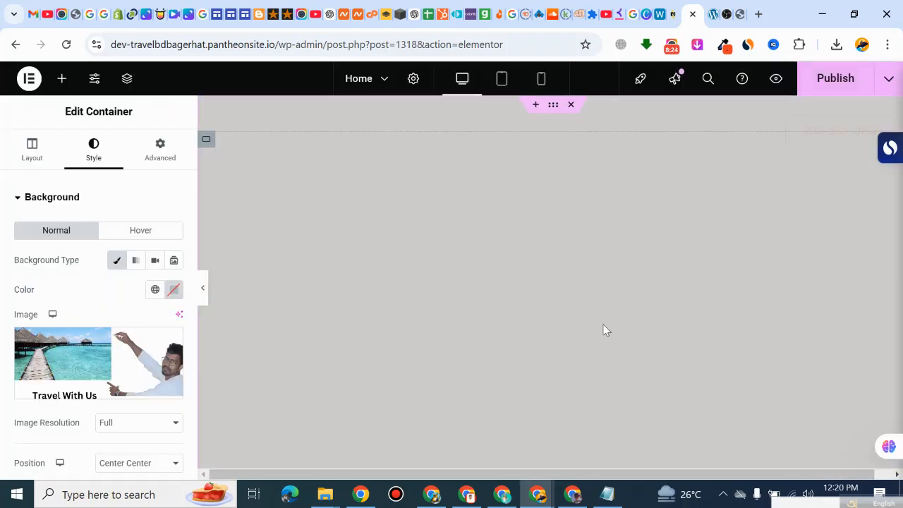
scroll(554, 251, down, 1)
scroll(558, 253, down, 4)
scroll(568, 267, up, 5)
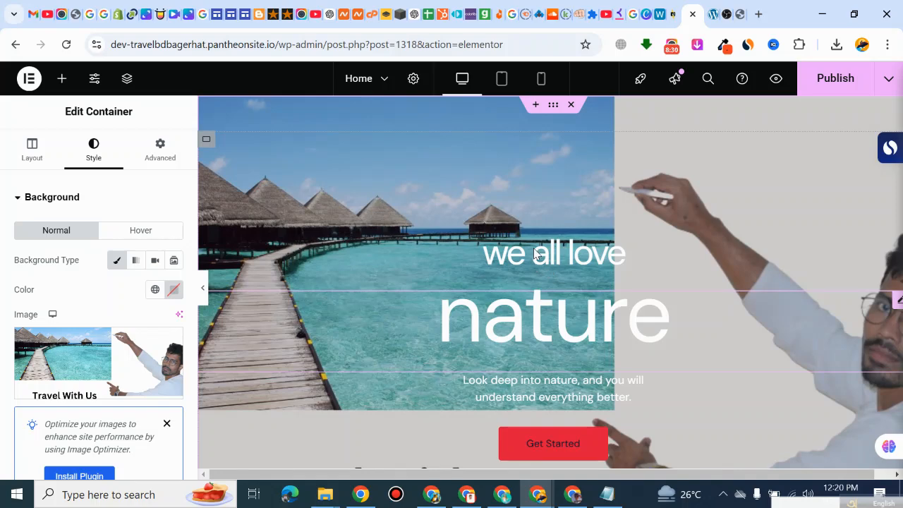
Step: Dismiss the Image Optimizer notice, reopen the hero's background image selection and search the stock images for "travel"
click(167, 424)
click(74, 390)
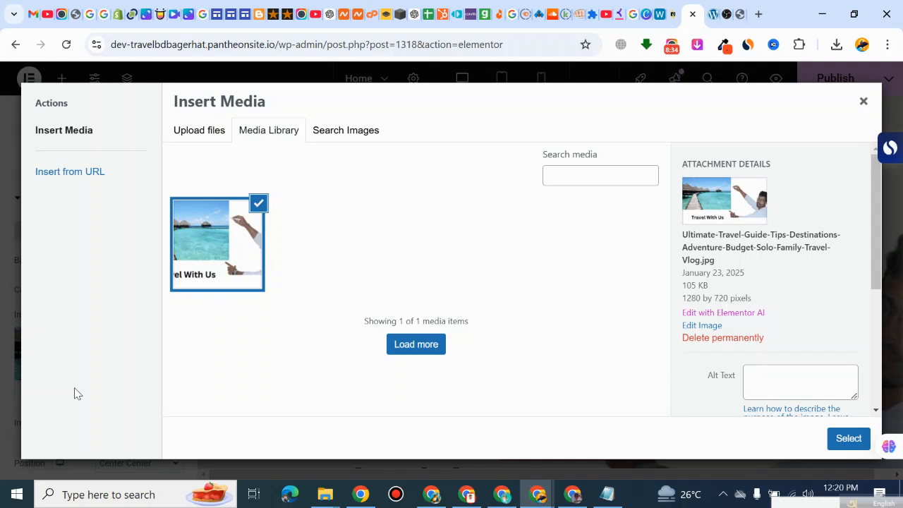
click(346, 137)
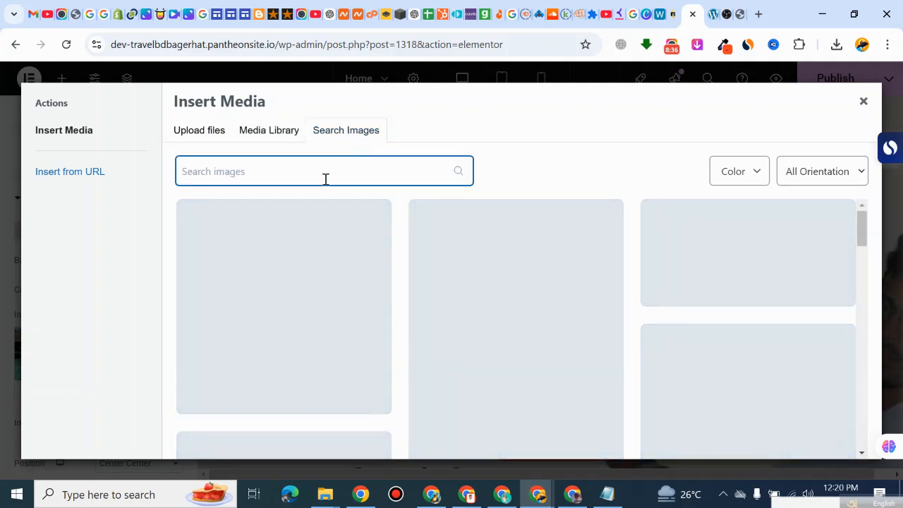
key(ctrl+minus)
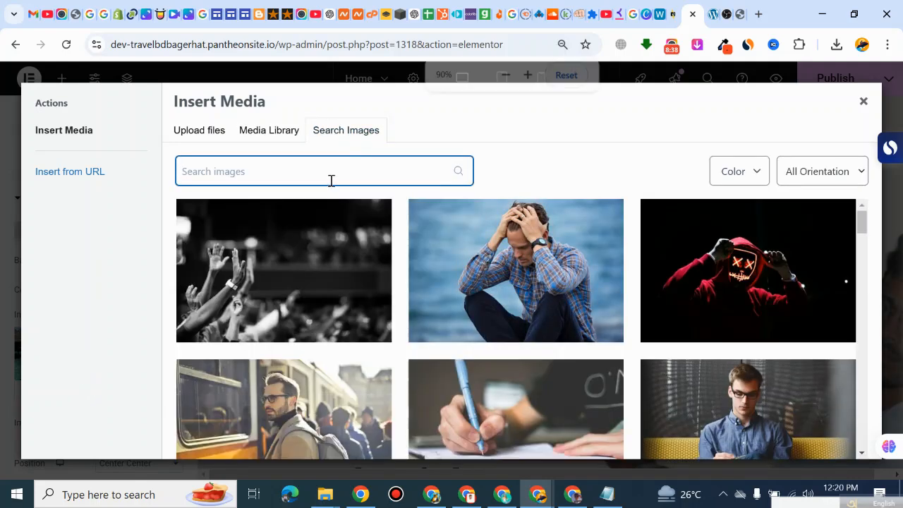
key(ctrl+minus)
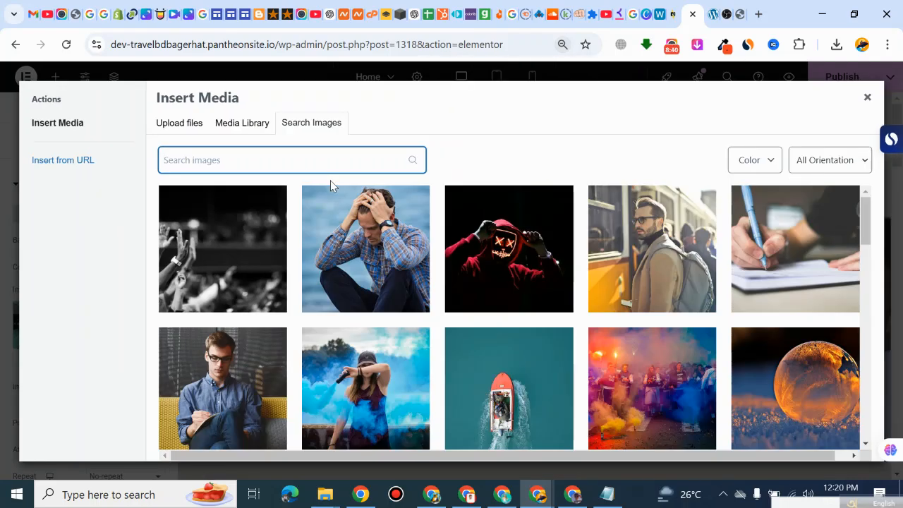
key(ctrl+plus)
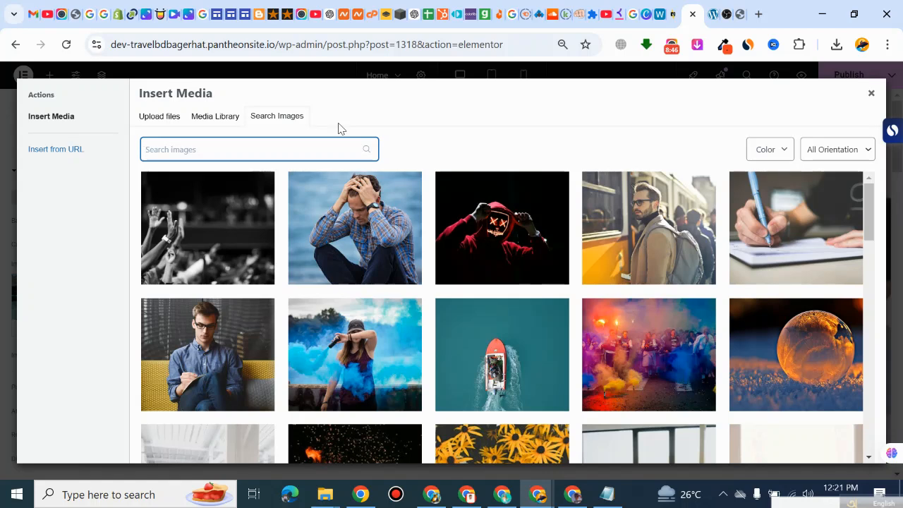
text(travel)
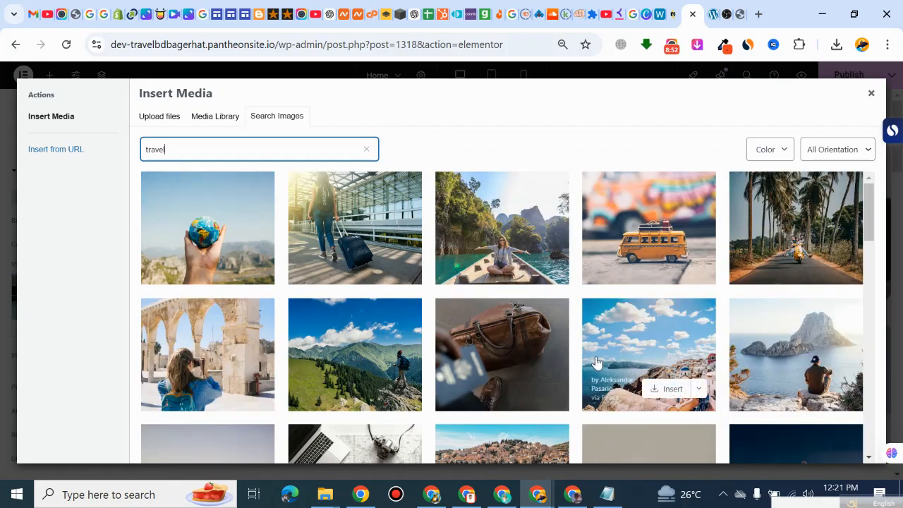
Step: Look through the travel stock images and try to insert the photo of a hiker above green mountains
scroll(648, 338, down, 3)
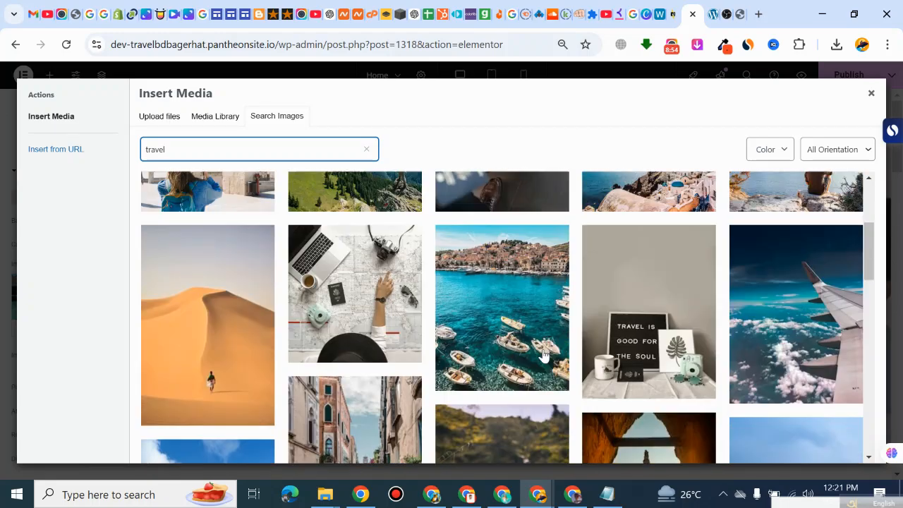
scroll(544, 355, up, 3)
click(374, 388)
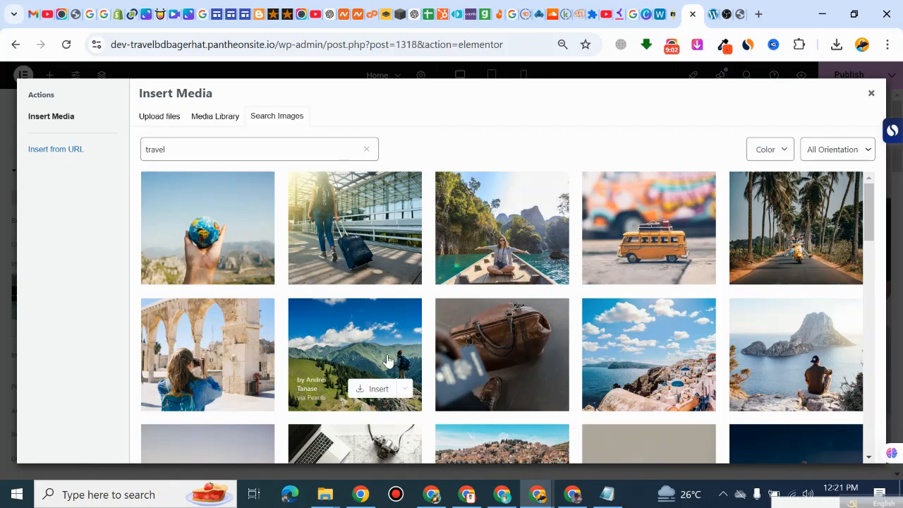
scroll(386, 387, down, 1)
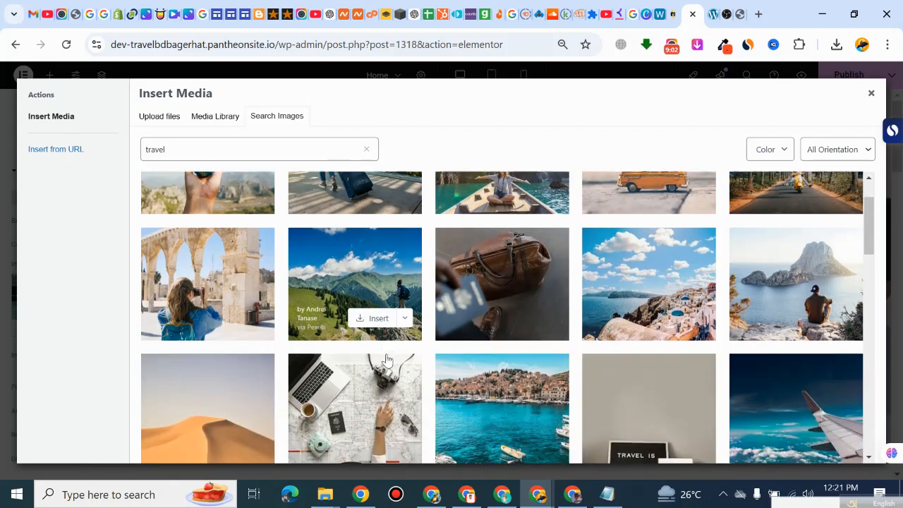
click(402, 319)
click(393, 319)
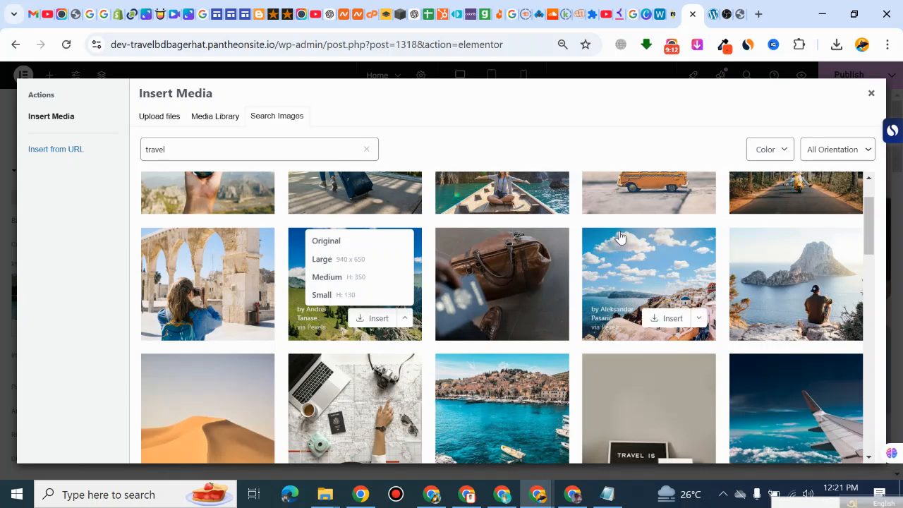
Step: Try to insert the stock photo of a man overlooking Es Vedrà at original size, then leave the image selection
scroll(748, 213, down, 1)
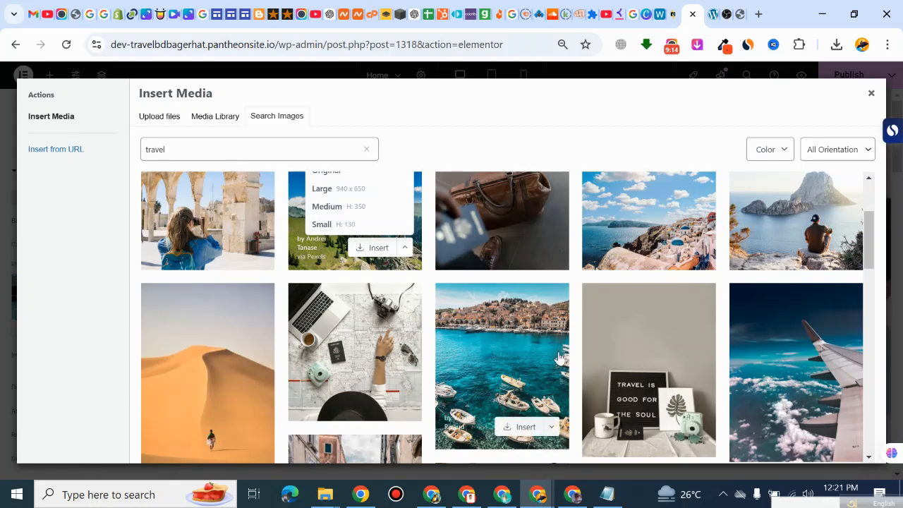
click(812, 250)
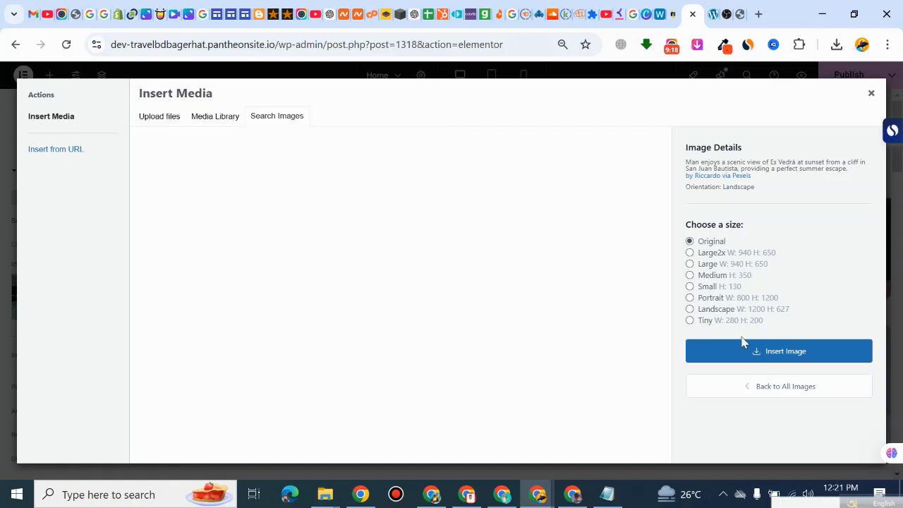
click(752, 352)
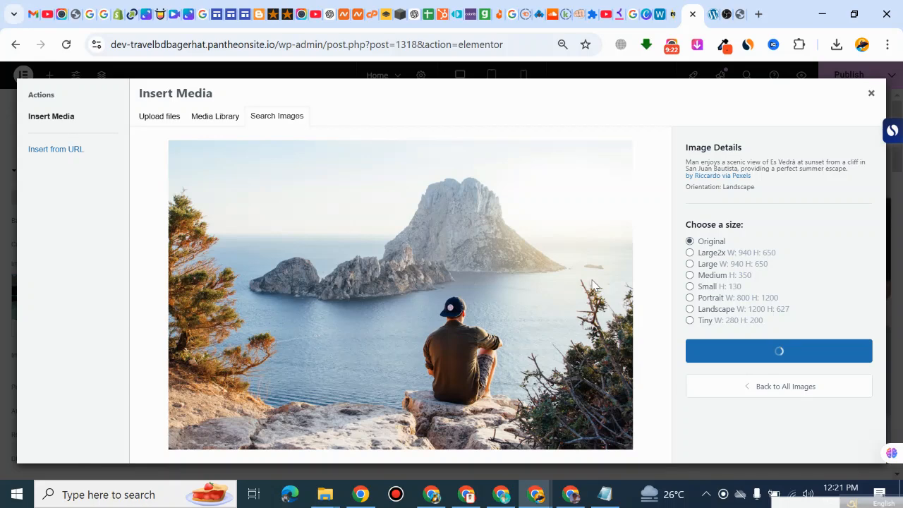
click(811, 399)
mouse_move(811, 400)
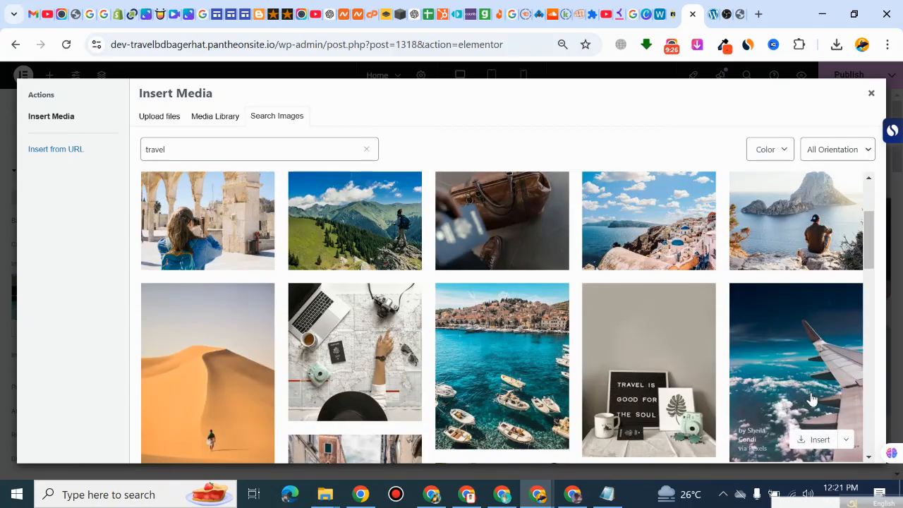
scroll(811, 272, up, 3)
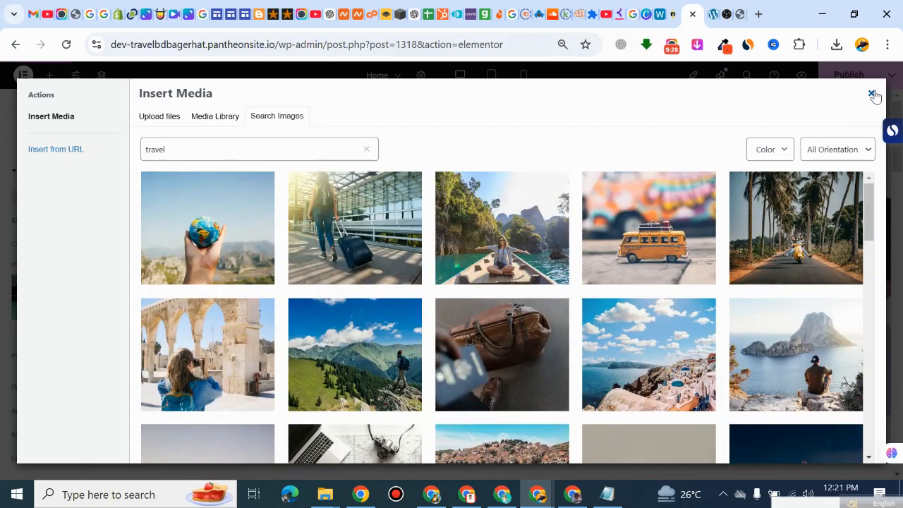
click(870, 93)
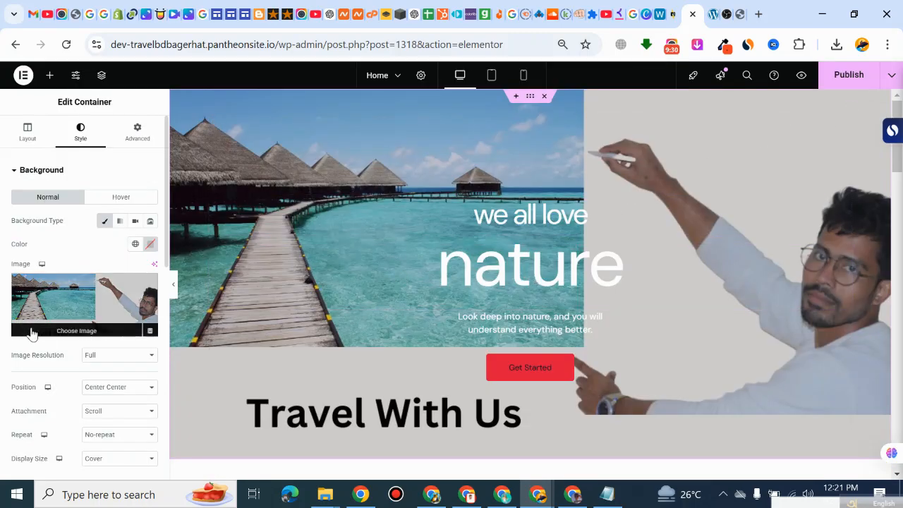
Step: Replace the hero container's background with the travel stock photo of boats moored in a turquoise harbour below a town
click(55, 331)
click(524, 265)
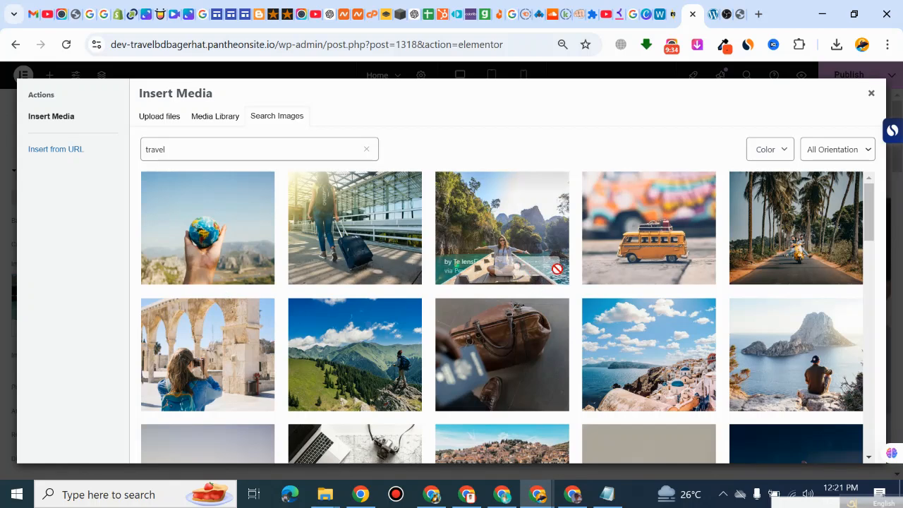
scroll(498, 272, down, 1)
scroll(499, 271, up, 1)
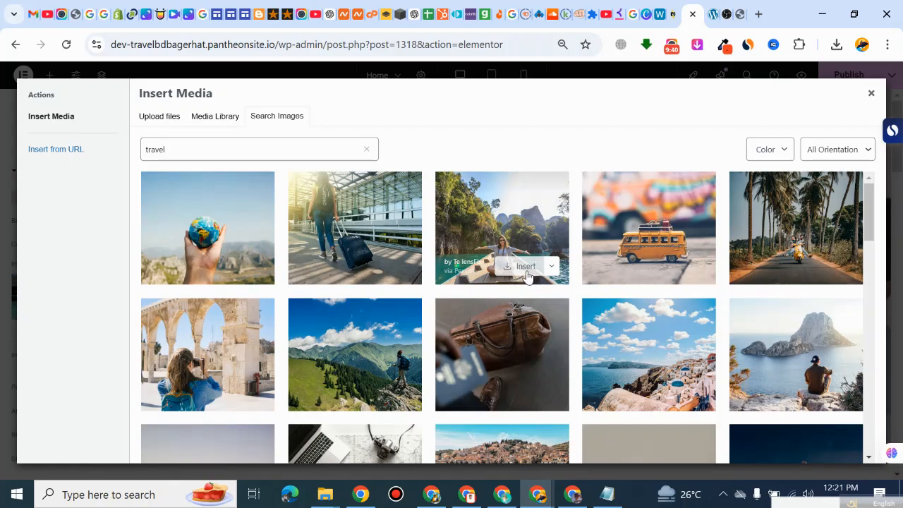
scroll(549, 274, down, 3)
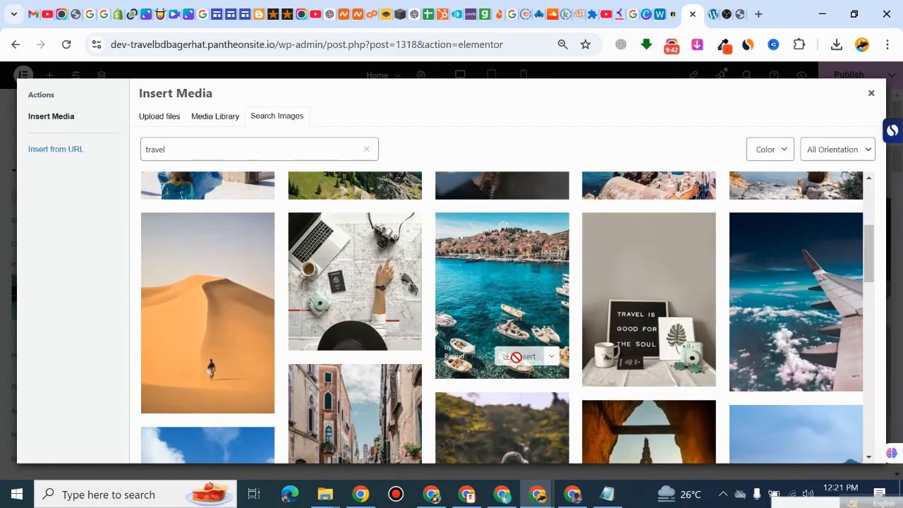
click(516, 356)
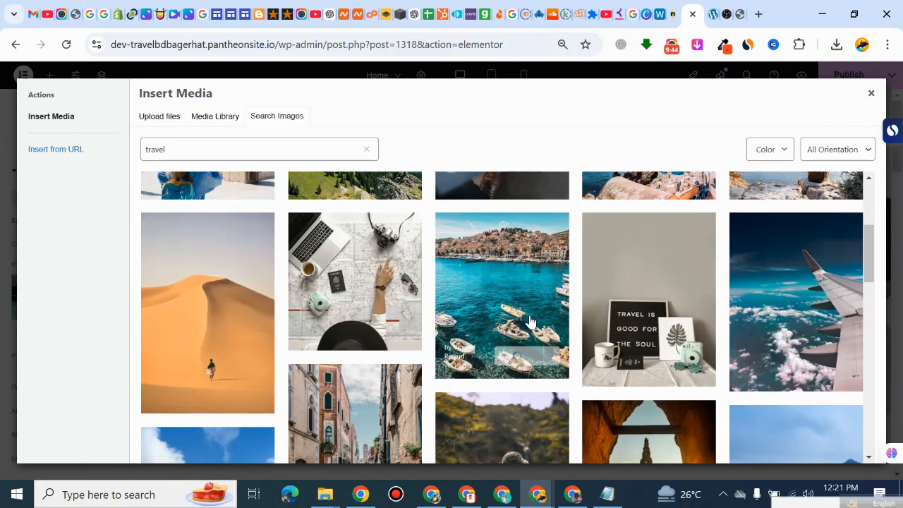
scroll(531, 323, down, 2)
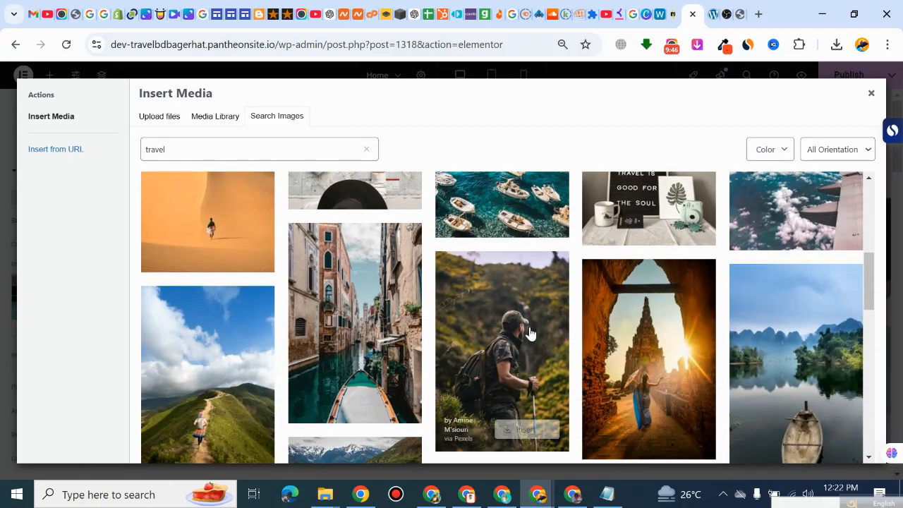
scroll(681, 364, down, 1)
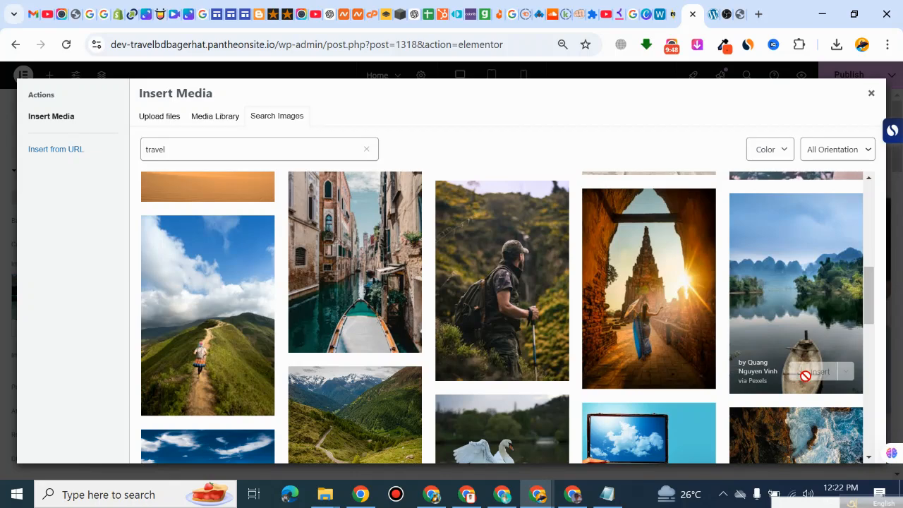
scroll(494, 311, up, 3)
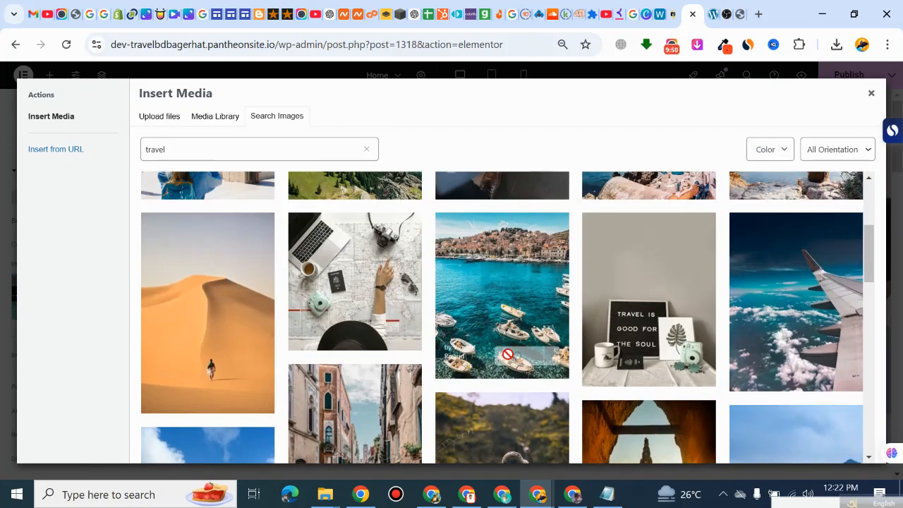
click(509, 355)
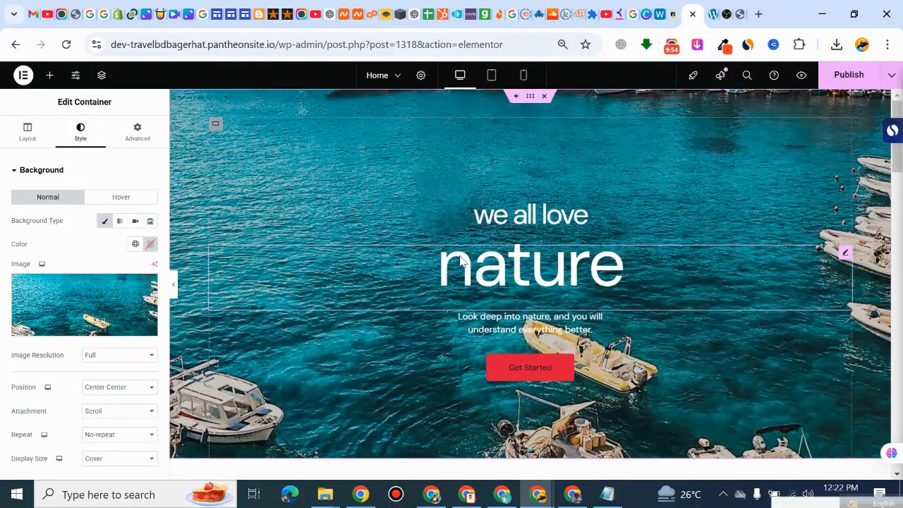
Step: Change the hero's upper heading "we all love" to "Travel Bd Bagerhat"
click(527, 279)
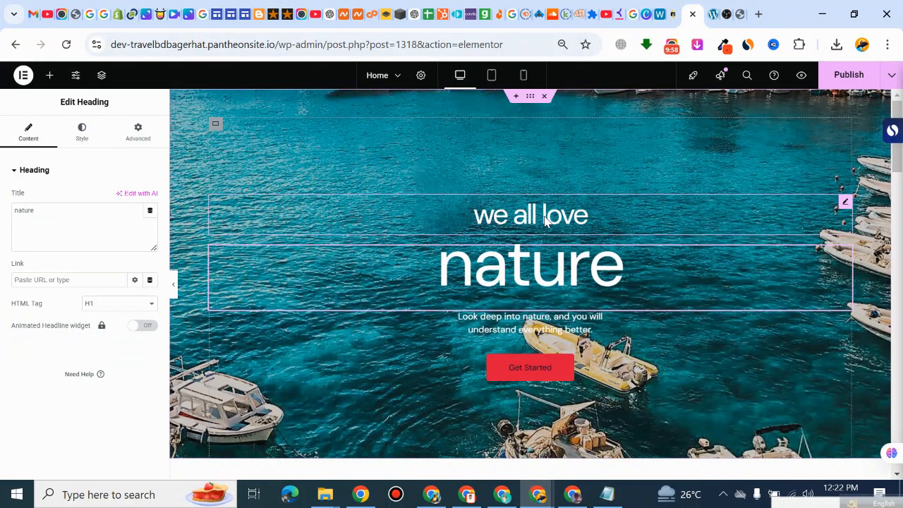
triple_click(546, 217)
double_click(65, 211)
triple_click(66, 211)
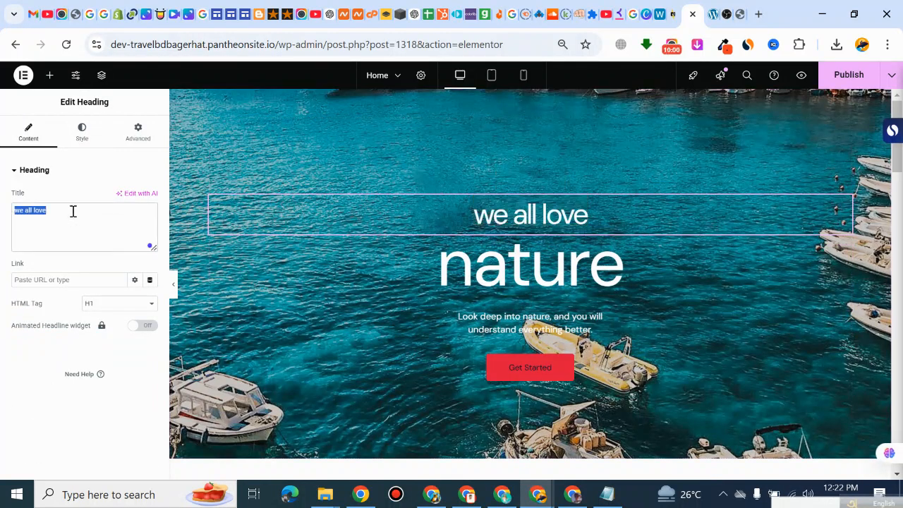
click(529, 208)
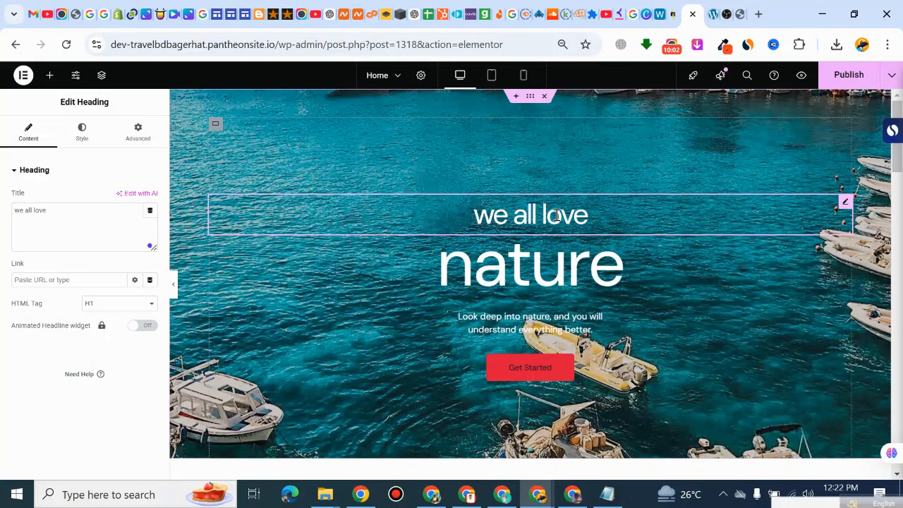
triple_click(45, 210)
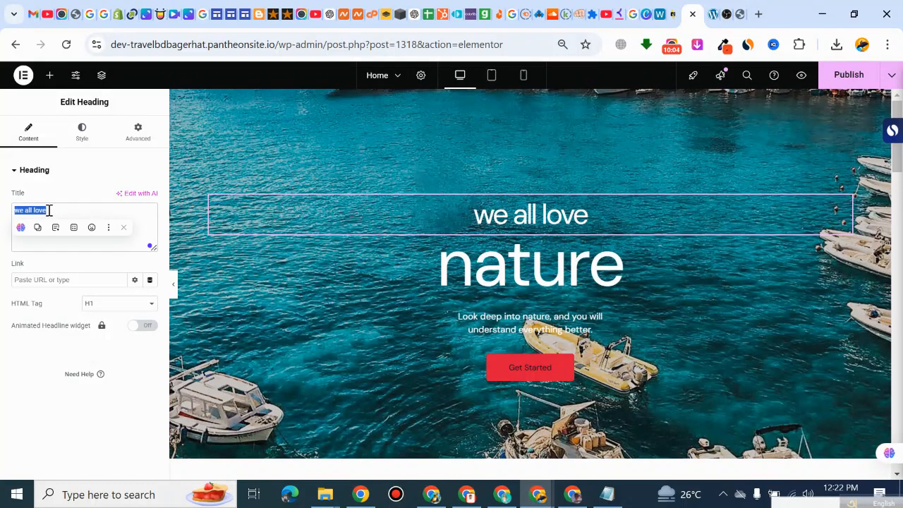
drag(58, 210, 10, 218)
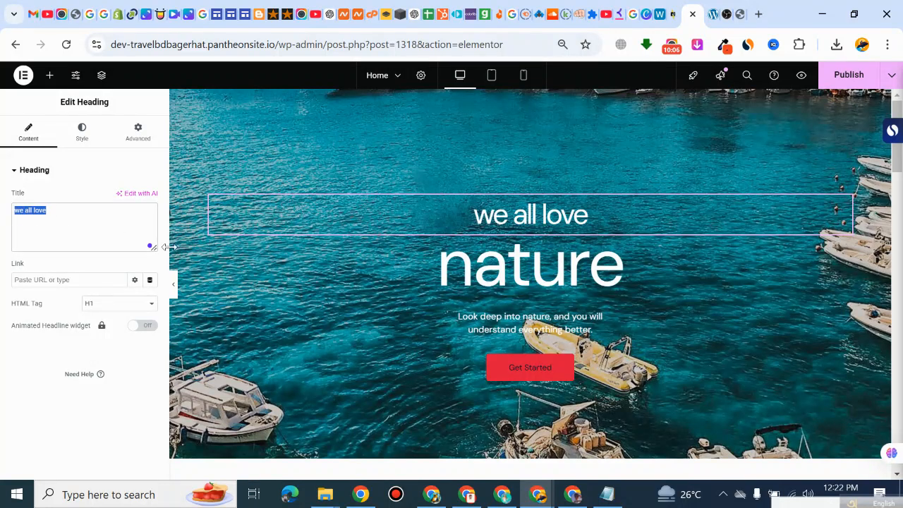
text(Trav)
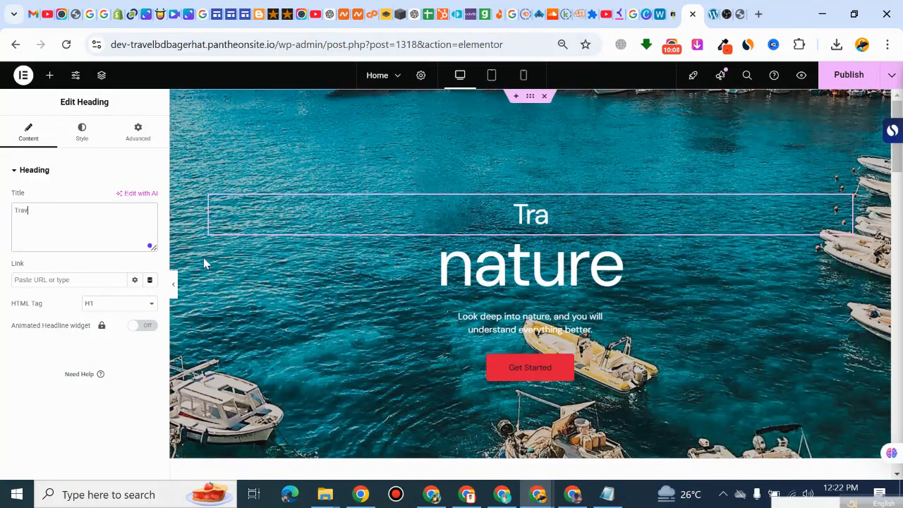
text(el )
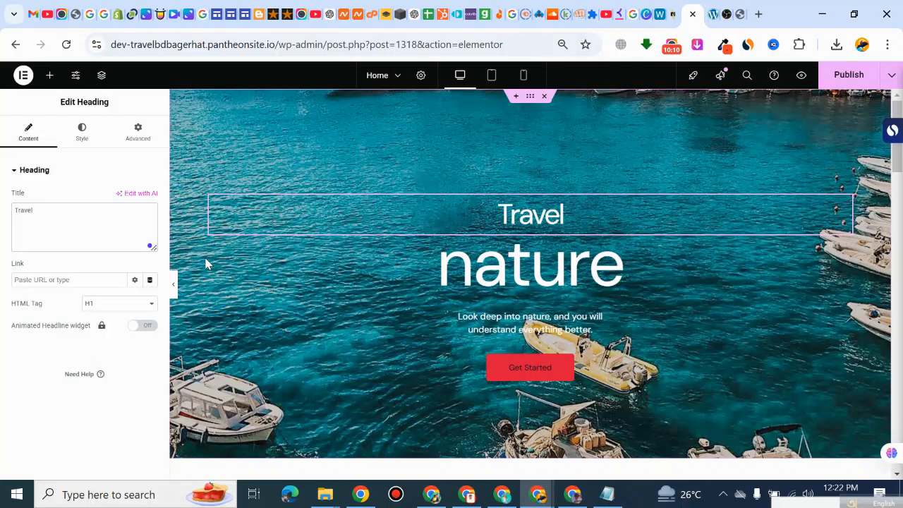
text(Bd B)
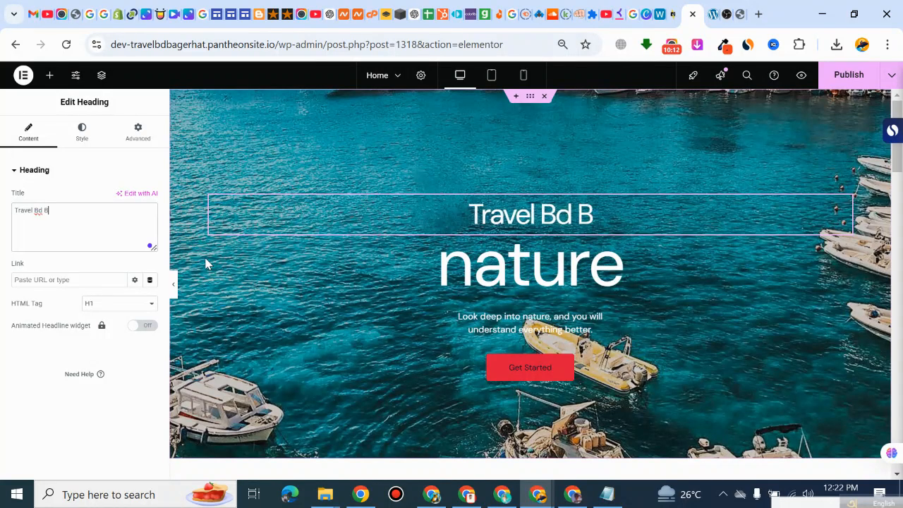
text(ag)
text(erhat)
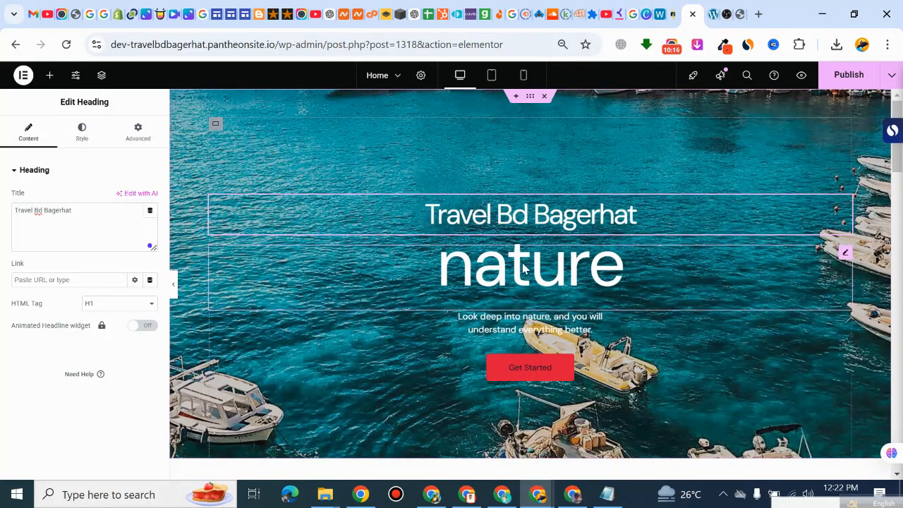
Step: Change the hero's large heading "nature" to "Bagerhat"
click(391, 258)
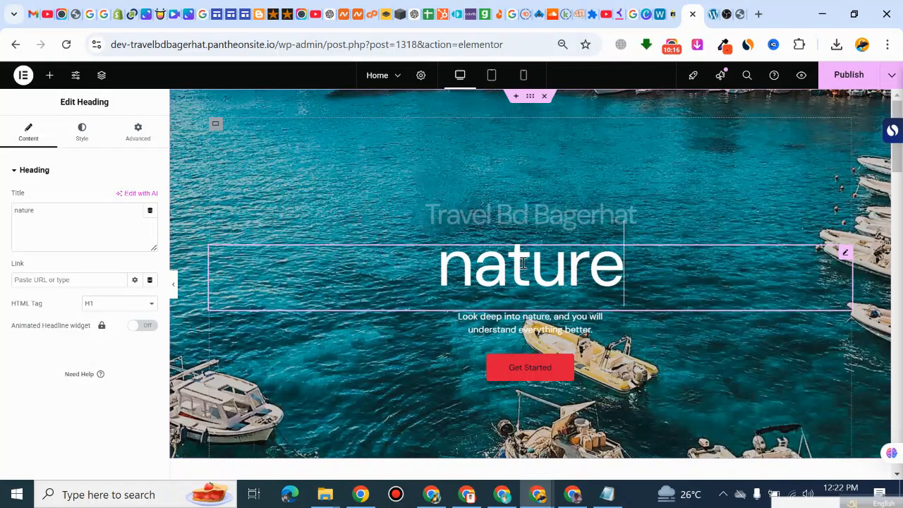
click(47, 214)
key(ctrl+a)
text(B)
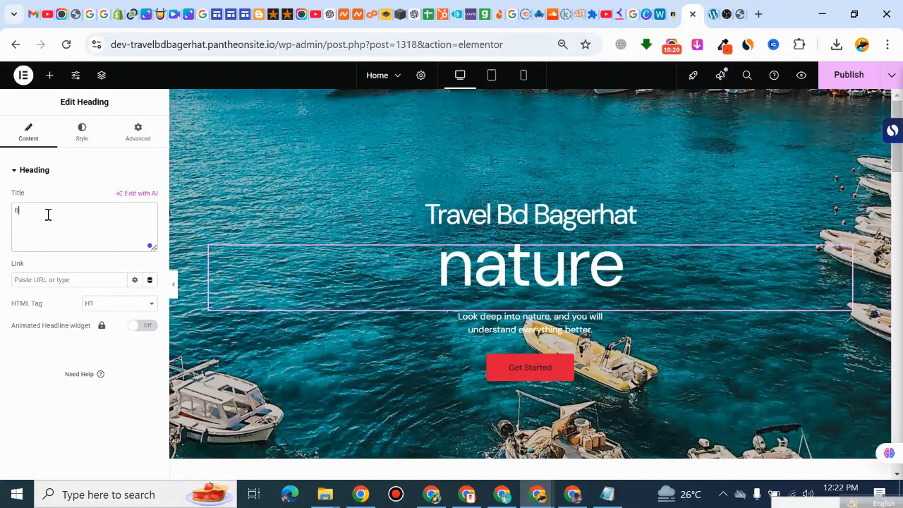
text(age)
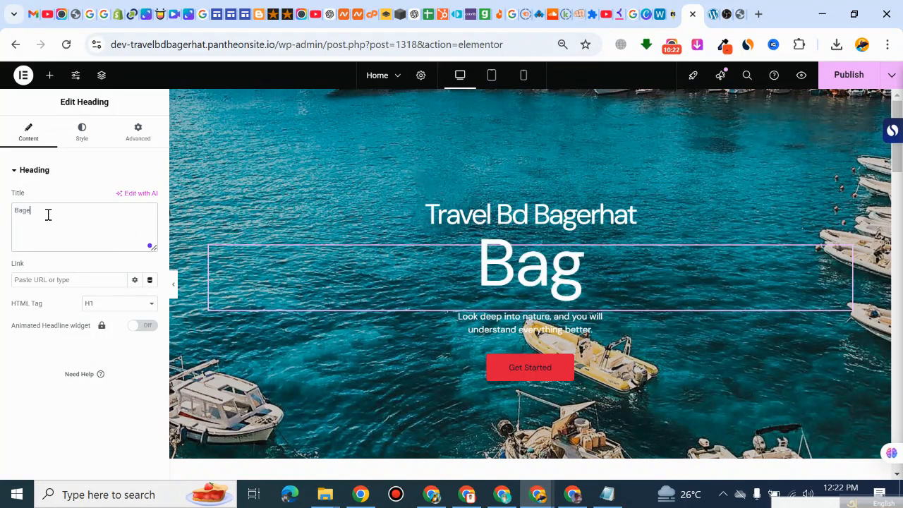
text(rhat)
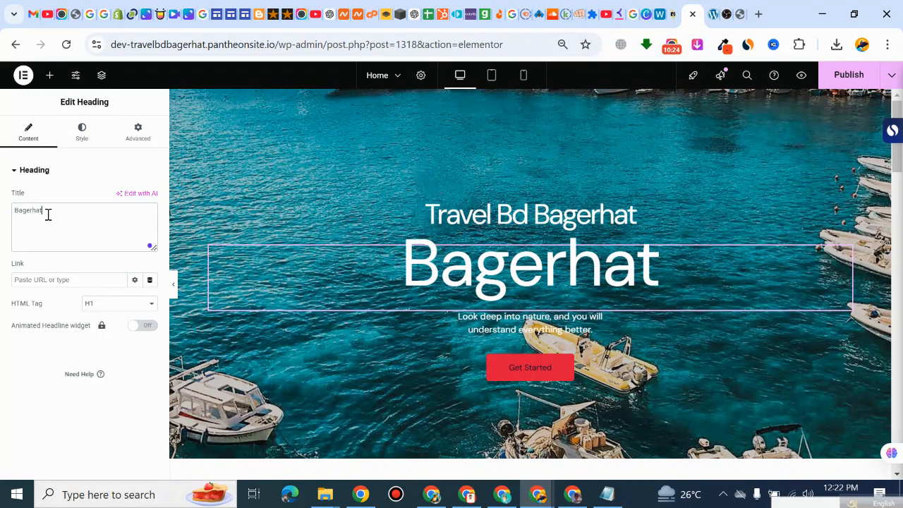
Step: Delete the text paragraph below the hero's large heading
click(523, 330)
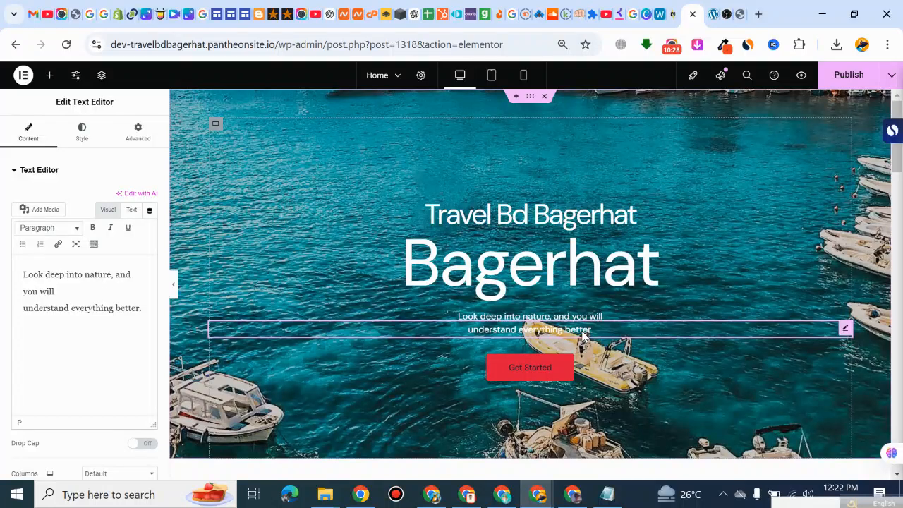
right_click(621, 337)
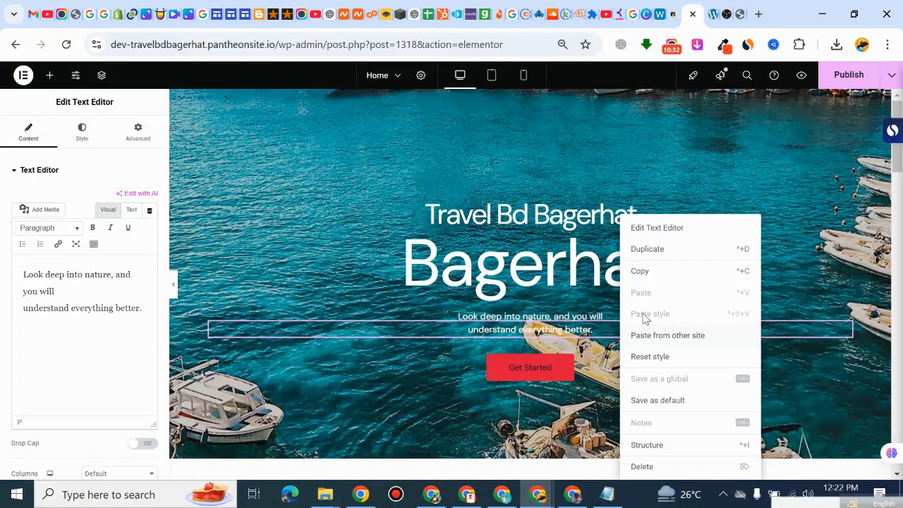
click(644, 467)
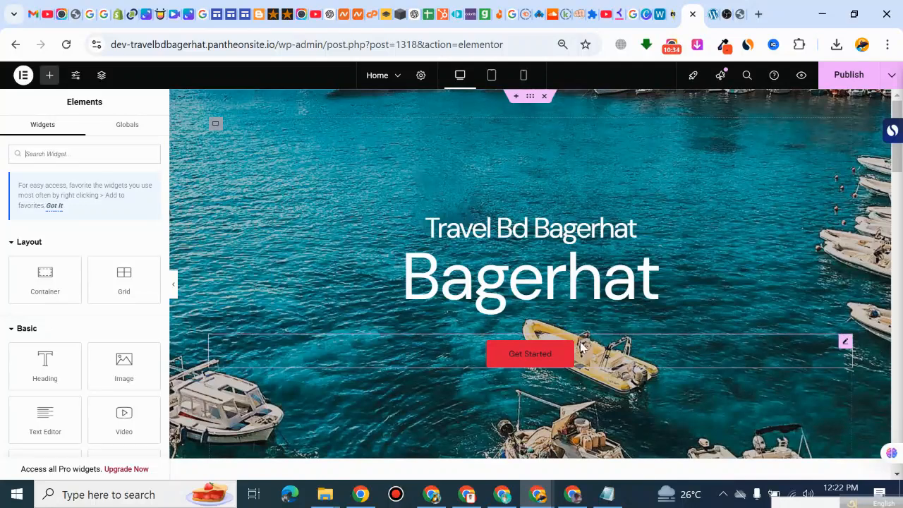
click(542, 358)
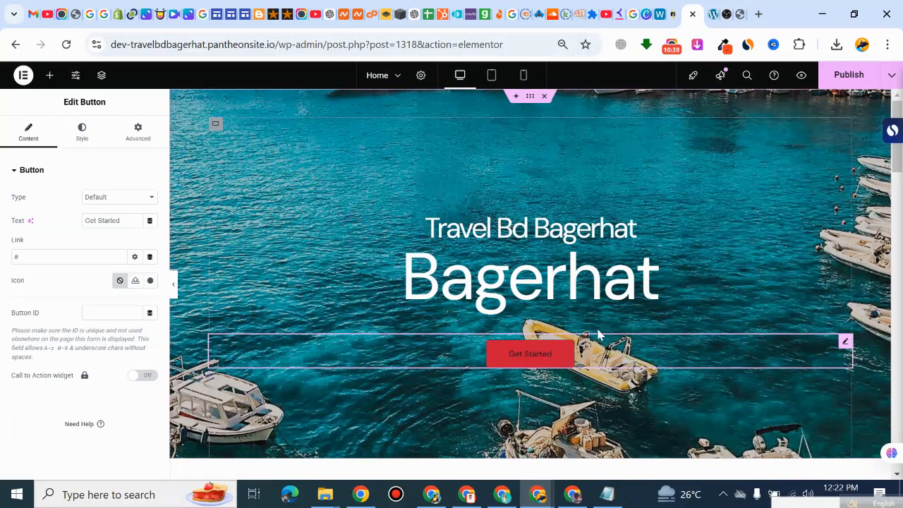
click(561, 272)
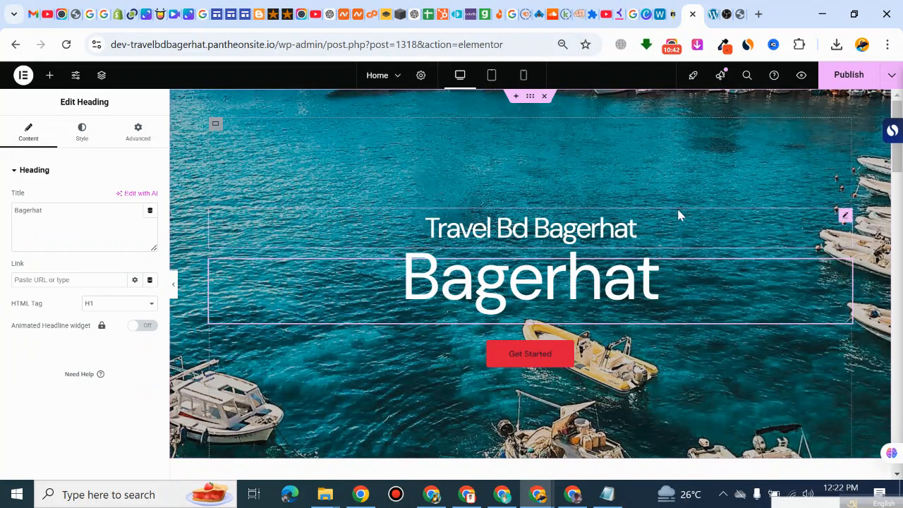
scroll(663, 233, down, 1)
scroll(651, 255, up, 1)
Step: Try the H3, H4 and H2 HTML tags on the "Travel Bd Bagerhat" heading and set it back to H1
click(635, 225)
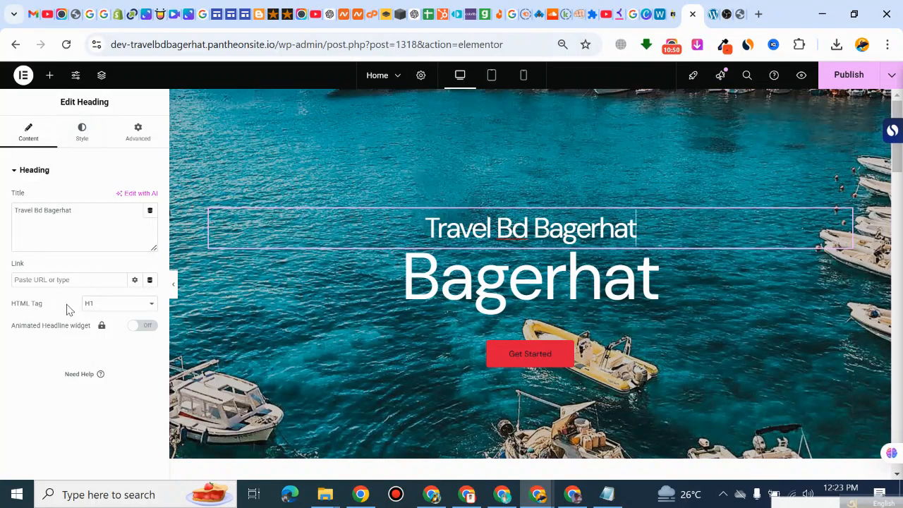
click(93, 304)
click(98, 355)
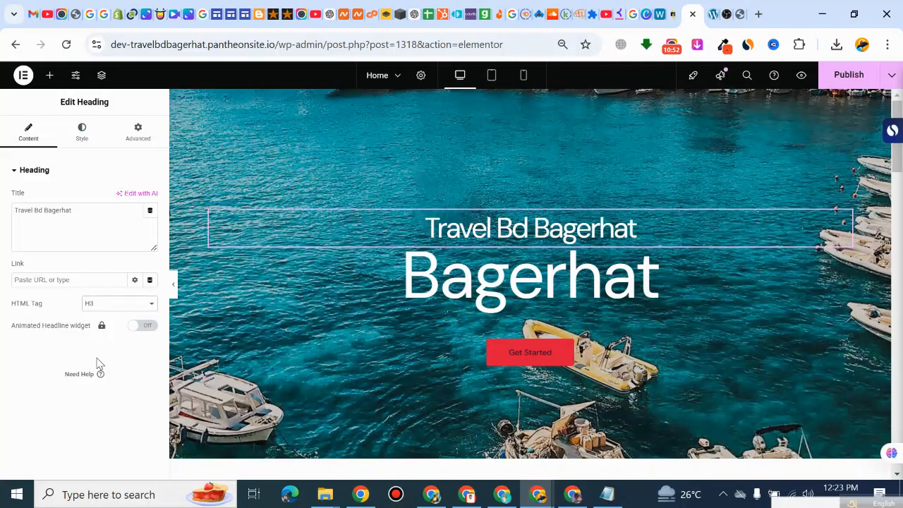
click(97, 304)
click(111, 374)
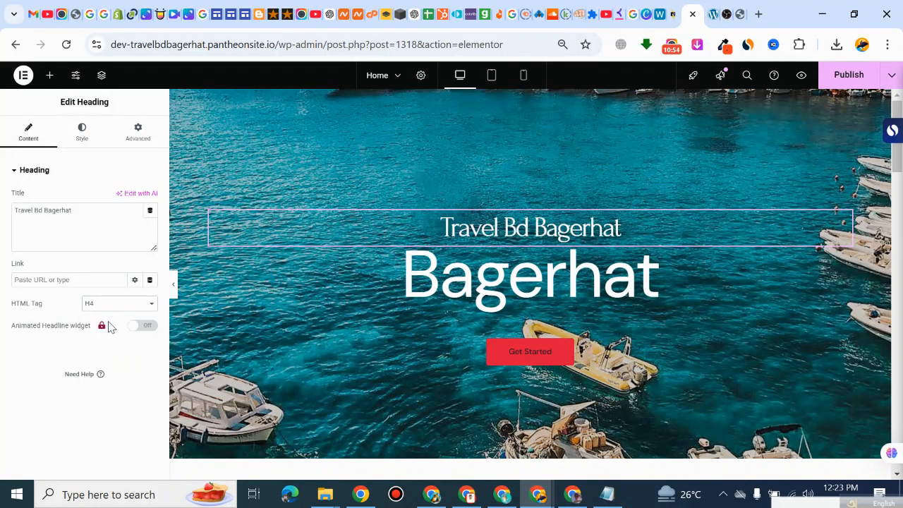
click(107, 305)
click(111, 339)
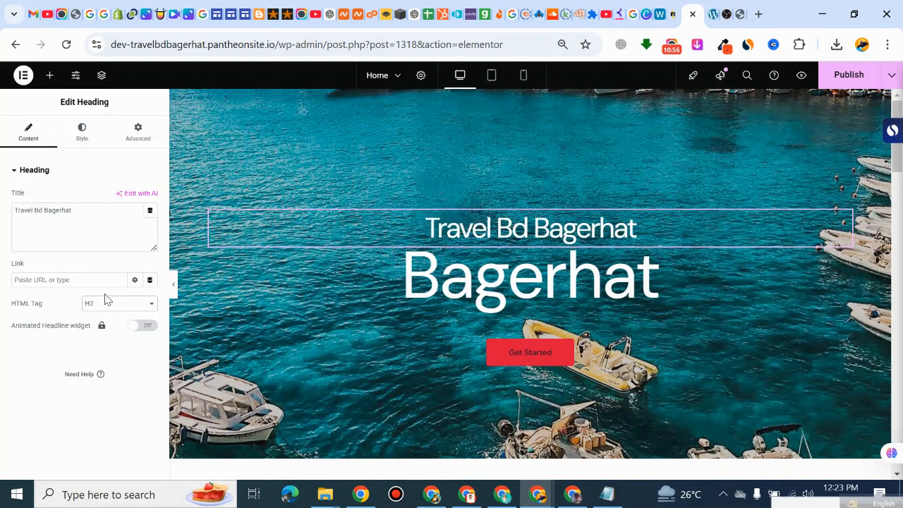
click(102, 306)
click(109, 322)
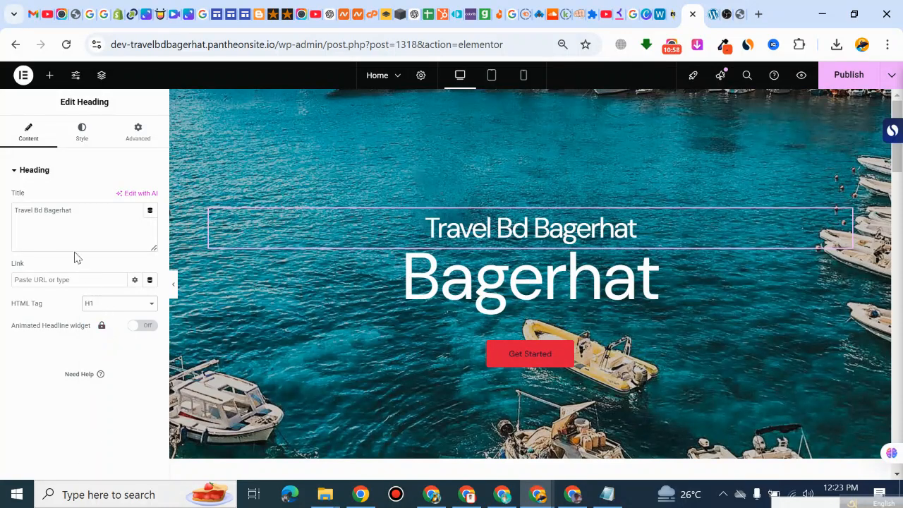
Step: Try left and right alignment on the "Travel Bd Bagerhat" heading and return it to center
click(81, 133)
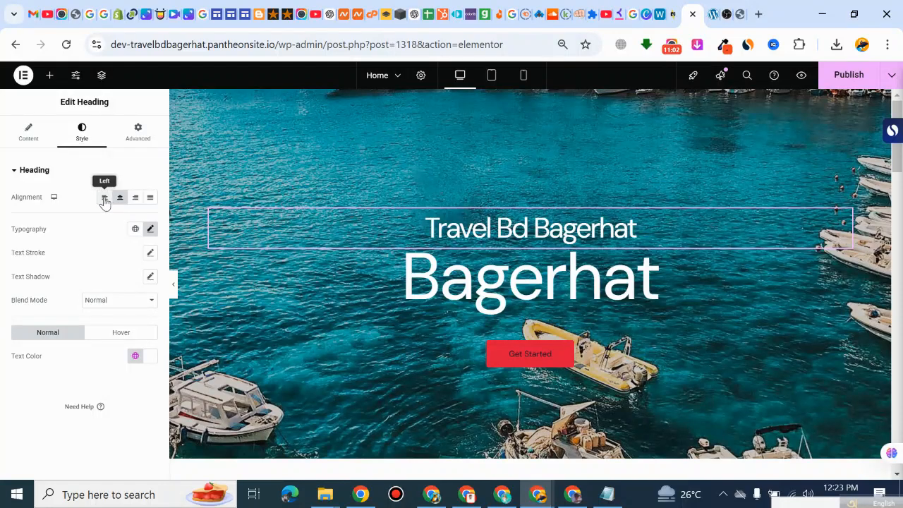
click(104, 199)
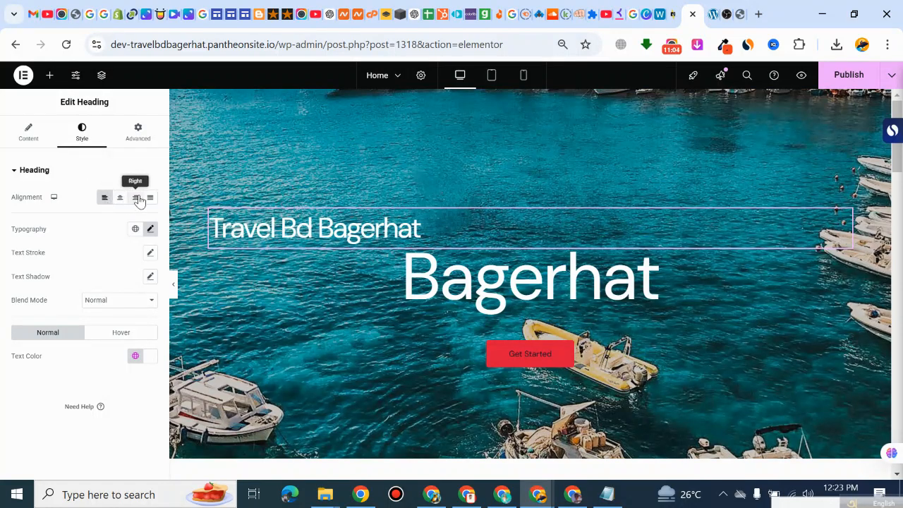
click(138, 199)
click(121, 200)
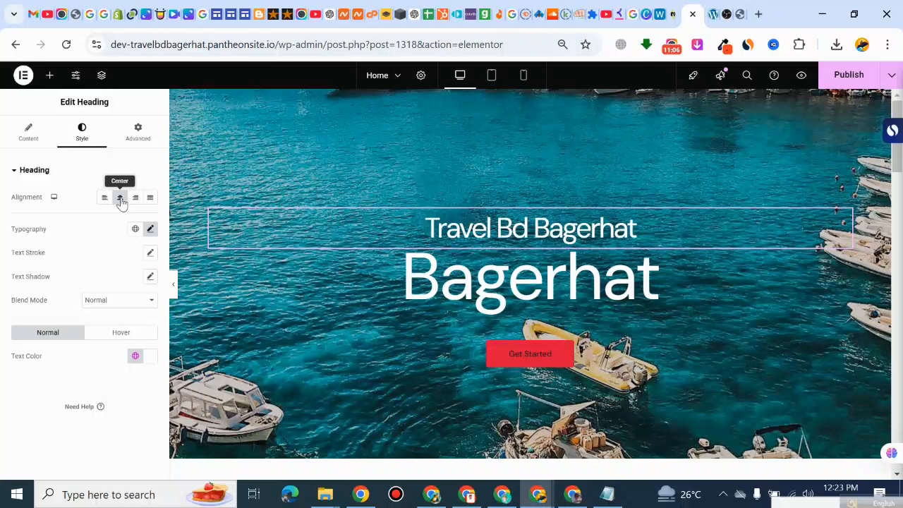
Step: Set the "Travel Bd Bagerhat" heading's typography to the ADLaM Display font family at 82 px
click(149, 229)
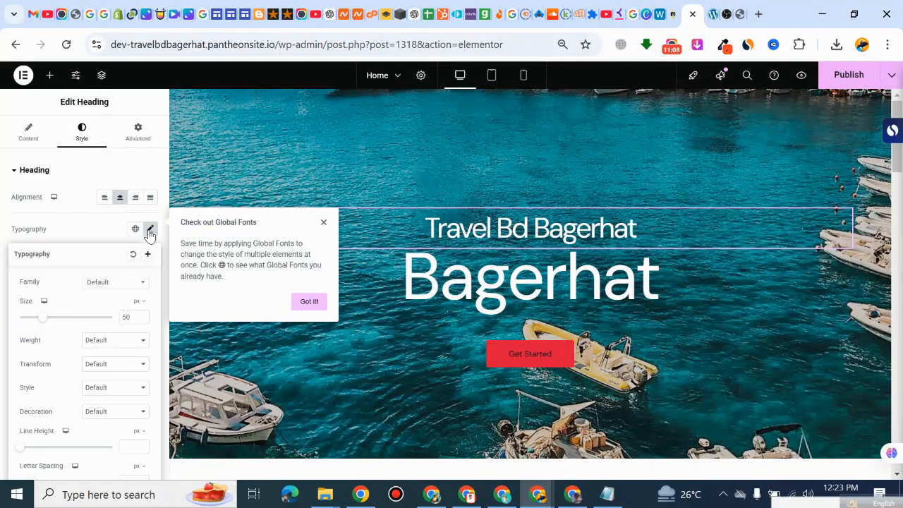
click(97, 285)
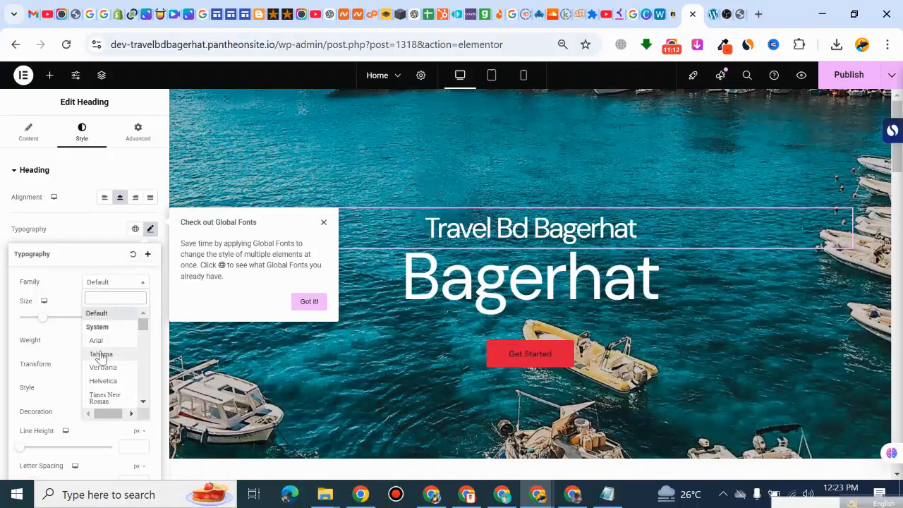
click(311, 304)
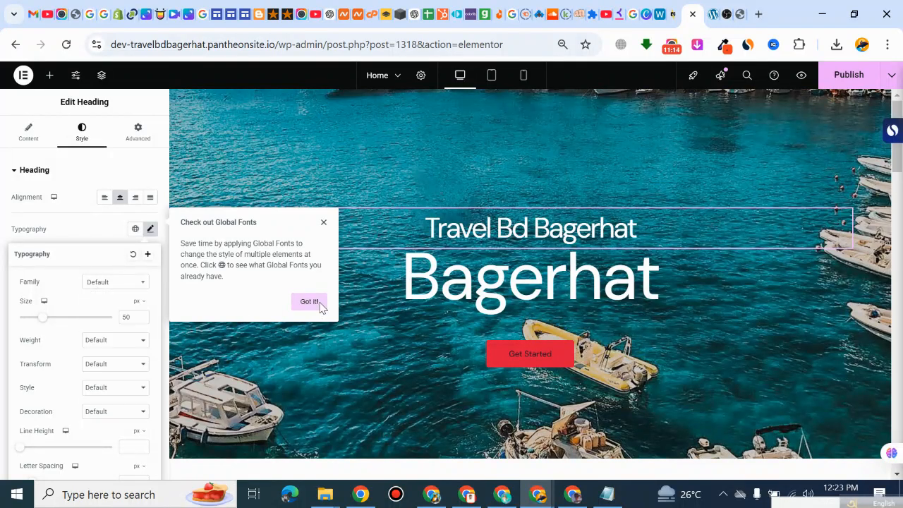
click(117, 282)
scroll(106, 353, down, 3)
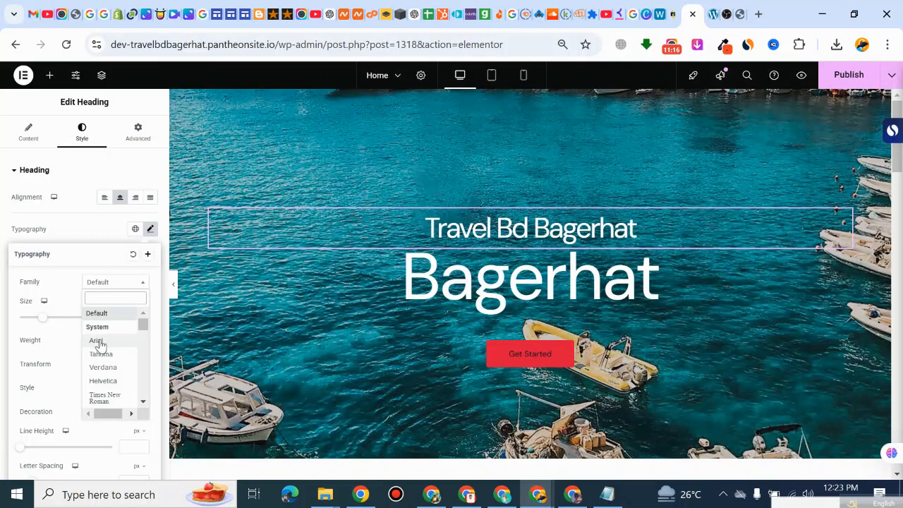
click(99, 336)
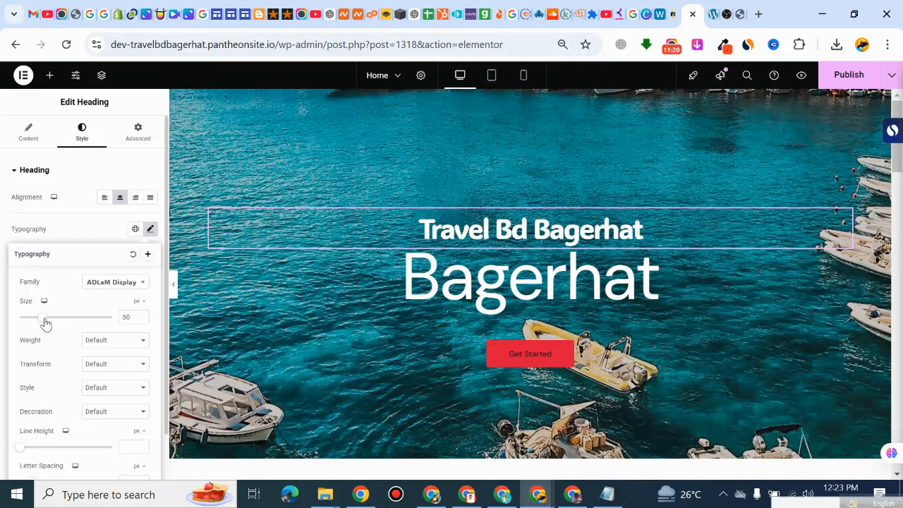
drag(44, 323, 61, 321)
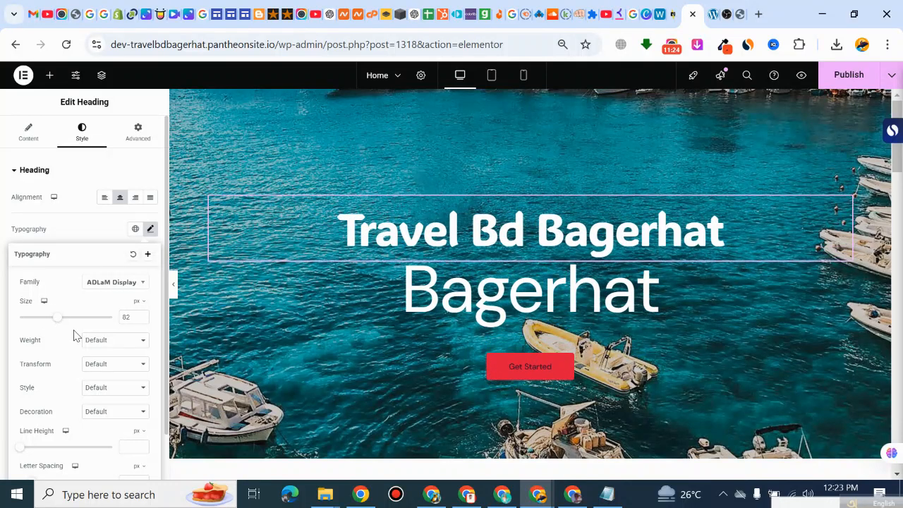
Step: Set the "Travel Bd Bagerhat" heading's letter spacing to 3.5 px and its line height to 100 px
scroll(110, 371, down, 1)
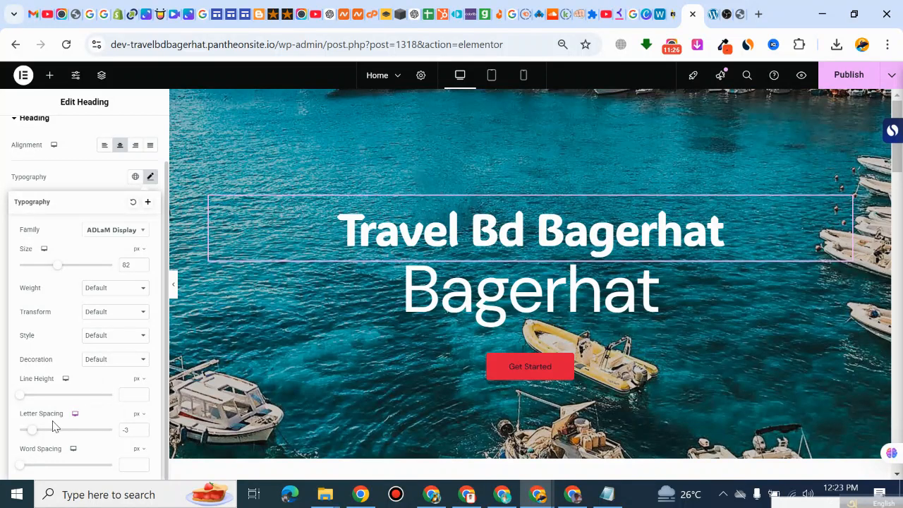
drag(35, 432, 73, 433)
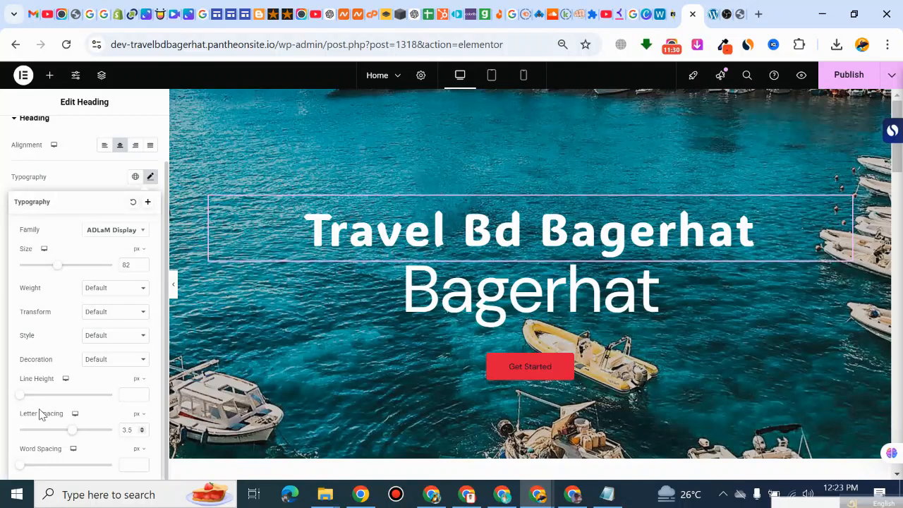
drag(23, 400, 116, 382)
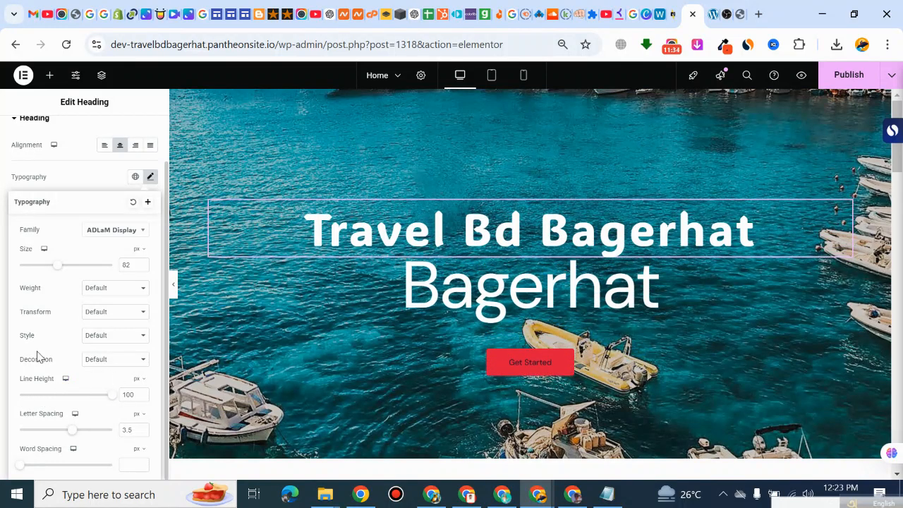
scroll(71, 338, up, 1)
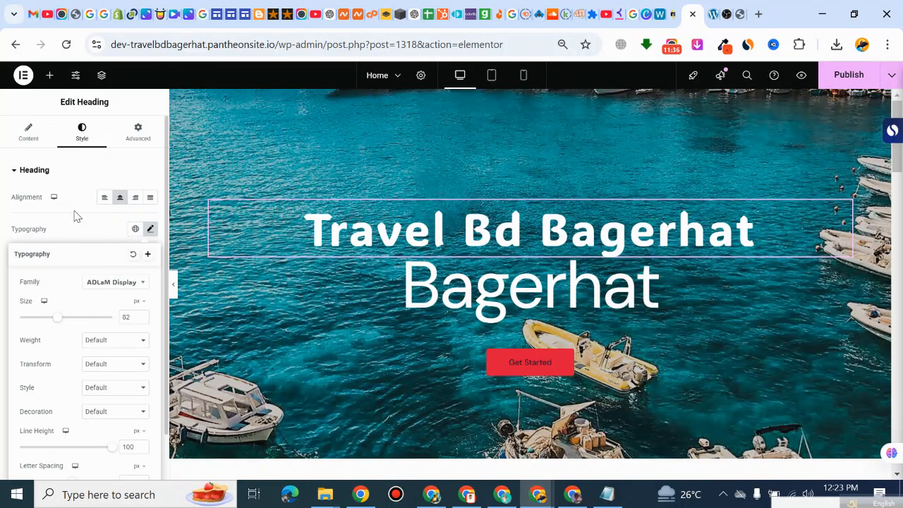
click(79, 224)
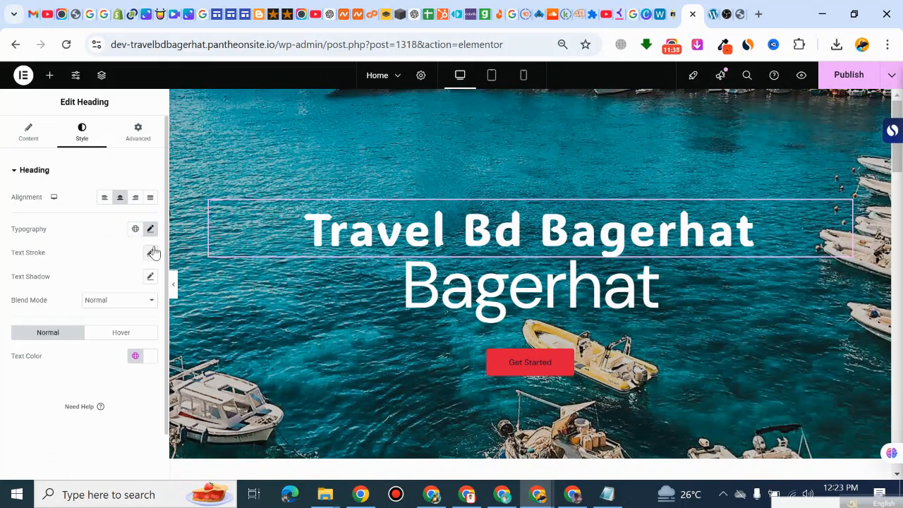
Step: Add a thin black text stroke around the "Travel Bd Bagerhat" heading's letters
click(151, 252)
click(88, 251)
click(150, 252)
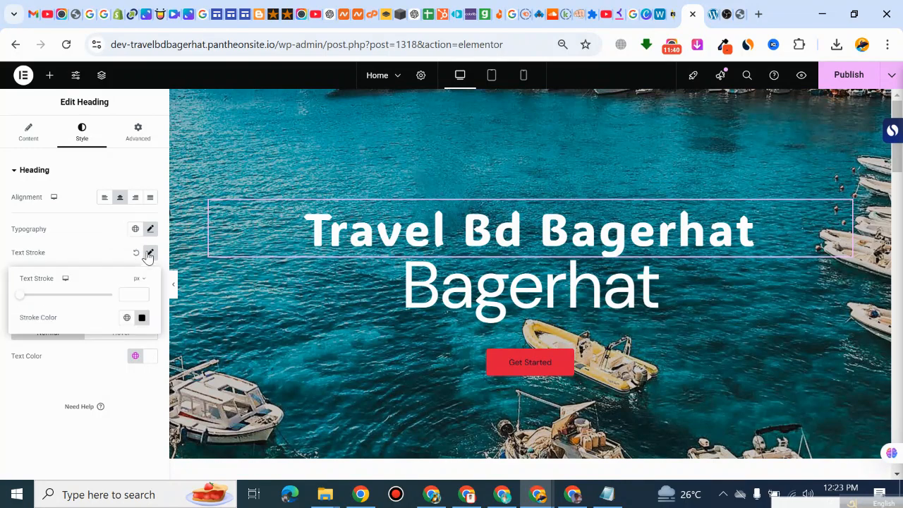
mouse_move(20, 301)
mouse_down()
mouse_move(66, 298)
mouse_move(47, 297)
mouse_up()
click(76, 242)
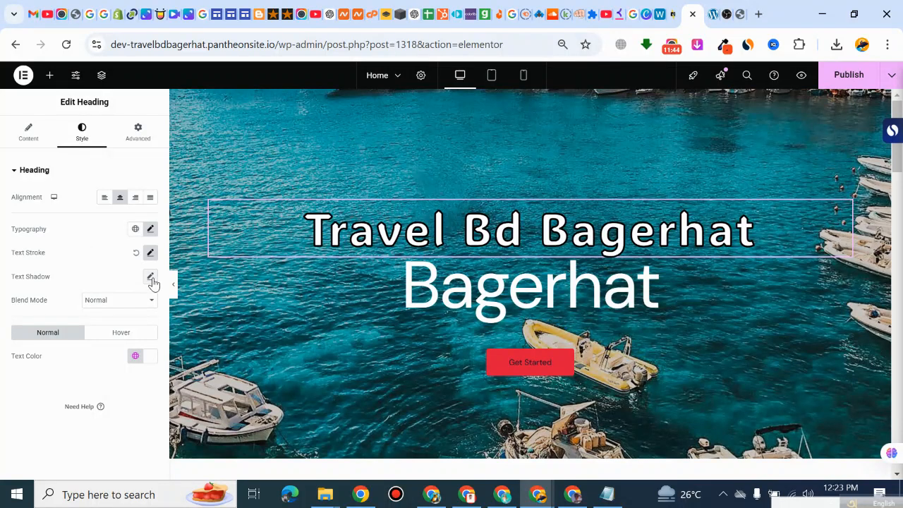
Step: Add a text shadow with a blur of 51 to the "Travel Bd Bagerhat" heading
click(151, 276)
drag(26, 342, 3, 340)
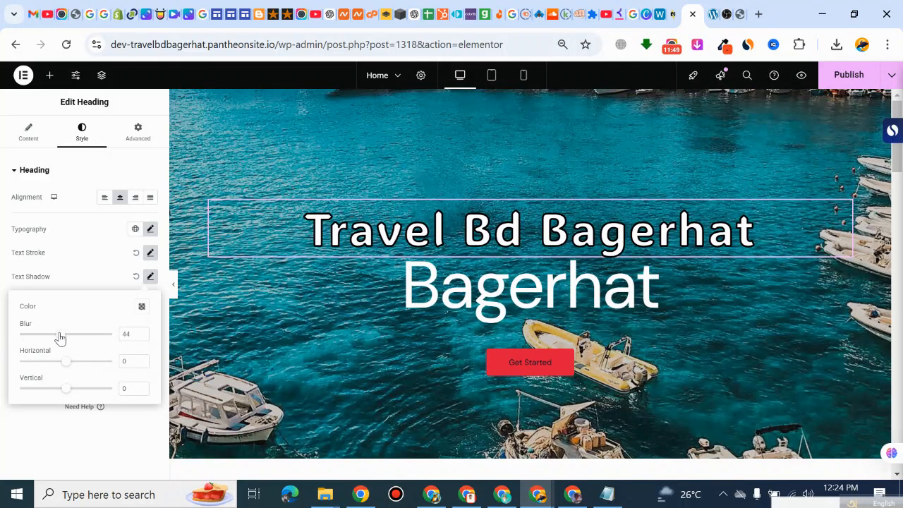
drag(60, 339, 67, 337)
click(71, 268)
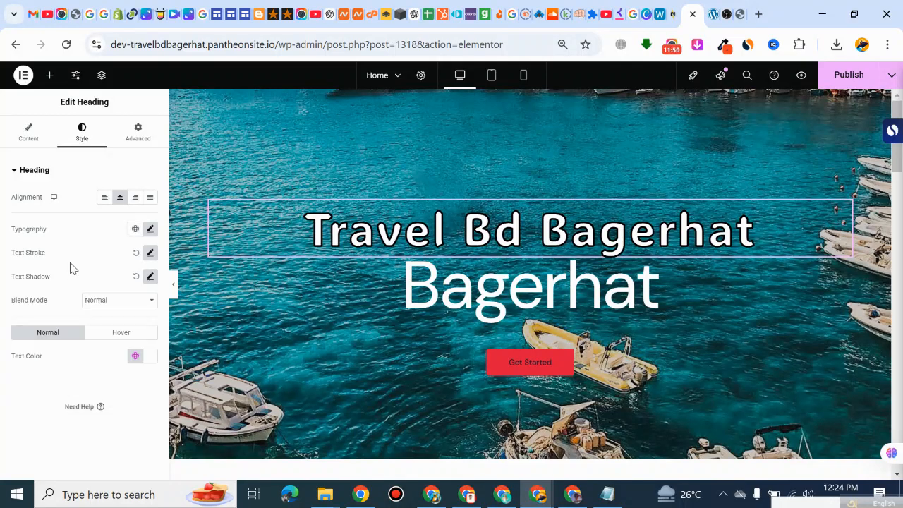
Step: Set the "Travel Bd Bagerhat" heading's hover transition duration to 0.3 s
click(110, 338)
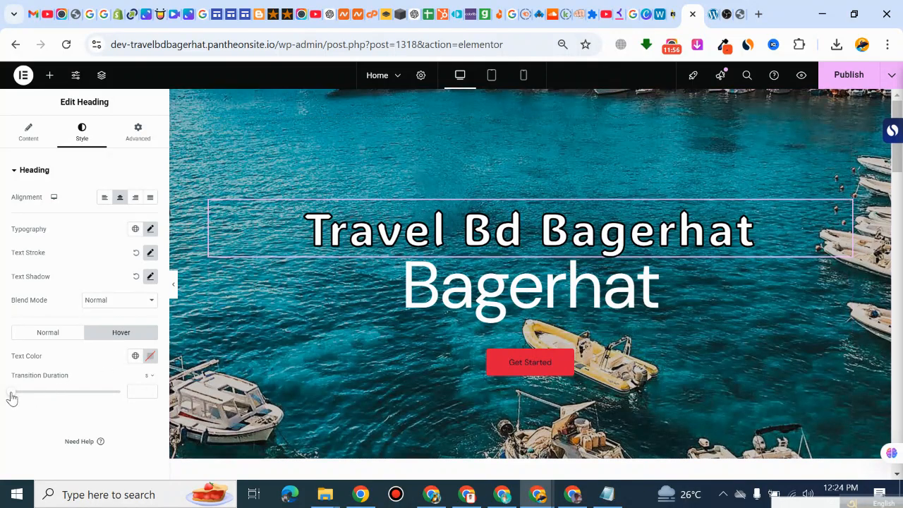
drag(11, 395, 39, 393)
drag(40, 399, 22, 399)
Step: Try red shades, including #BA0000, as the "Travel Bd Bagerhat" heading's hover text color
click(150, 356)
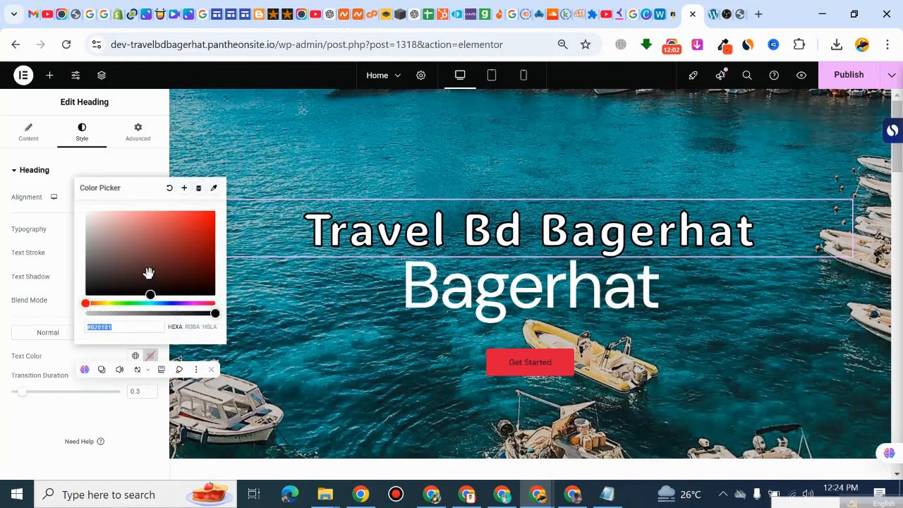
drag(148, 271, 222, 239)
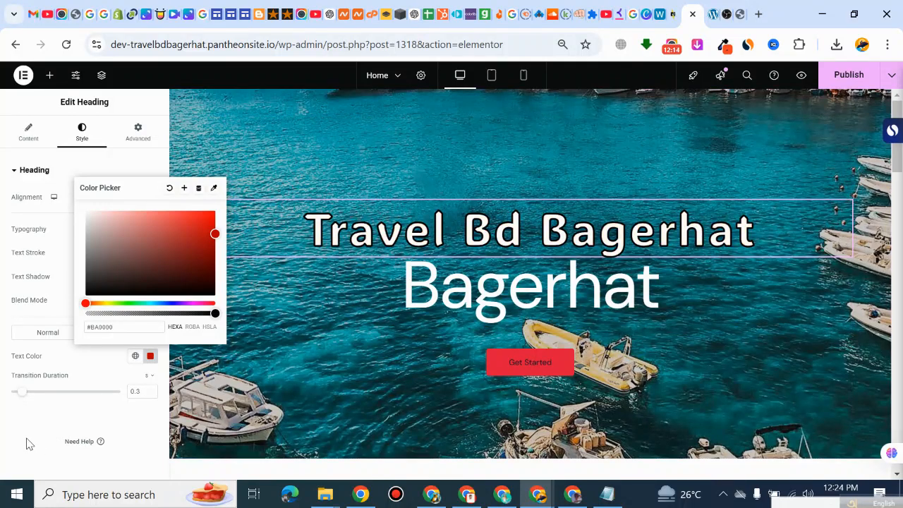
mouse_move(167, 251)
mouse_down()
mouse_move(171, 264)
mouse_move(182, 259)
mouse_up()
click(64, 366)
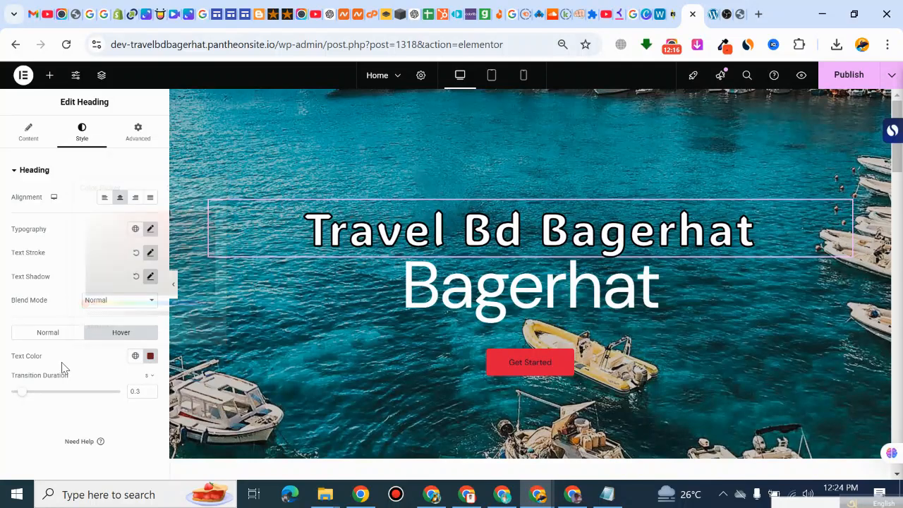
Step: Set the "Travel Bd Bagerhat" heading's hover text color to green #0DC72A
click(150, 357)
drag(151, 304, 131, 304)
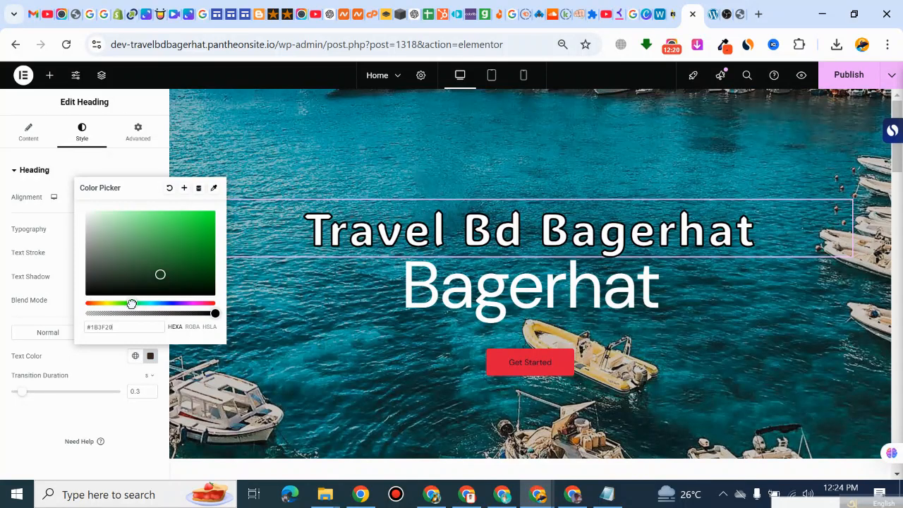
drag(158, 274, 206, 230)
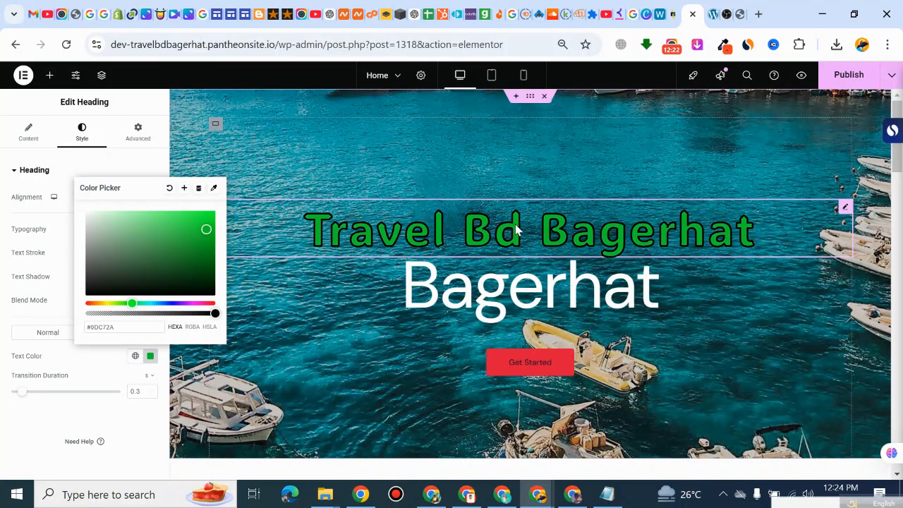
click(60, 258)
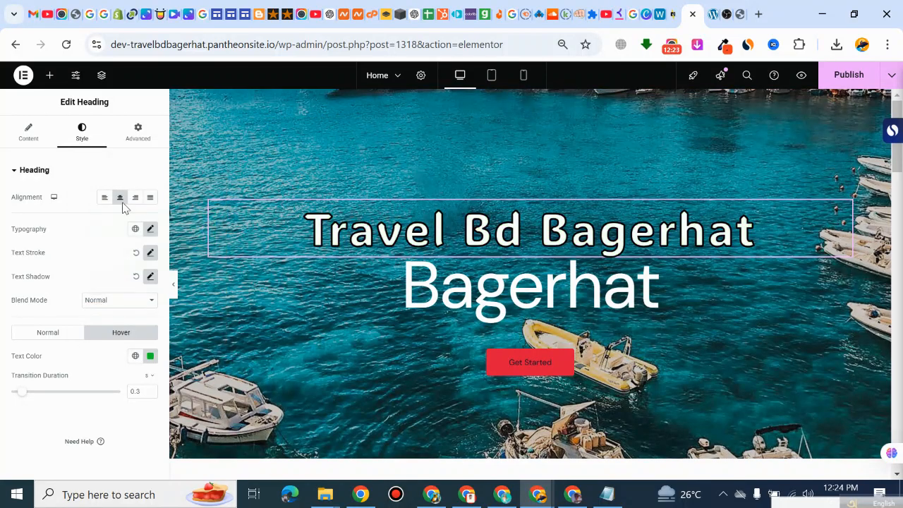
Step: Try the Fade In, Fade In Right and Fade In Up entrance animations on the "Travel Bd Bagerhat" heading, and settle on Fade In Left
click(142, 173)
click(138, 134)
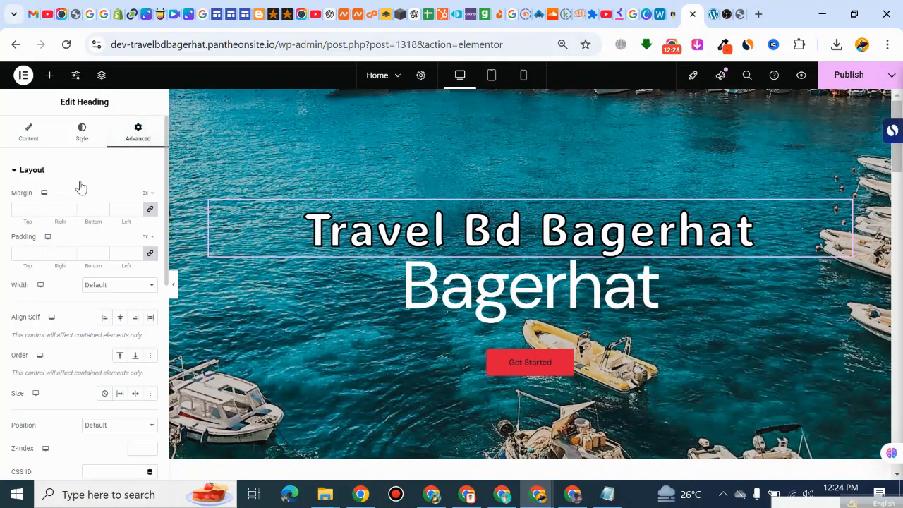
scroll(67, 374, down, 5)
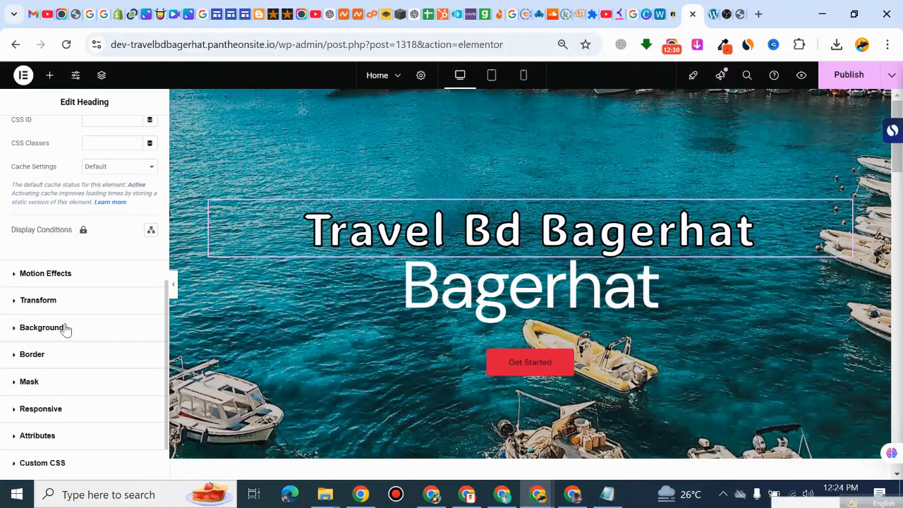
click(57, 279)
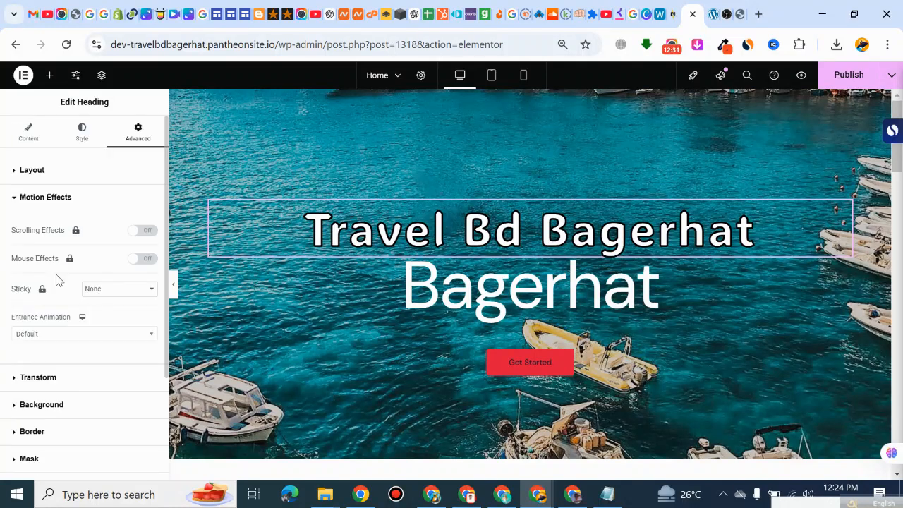
click(46, 339)
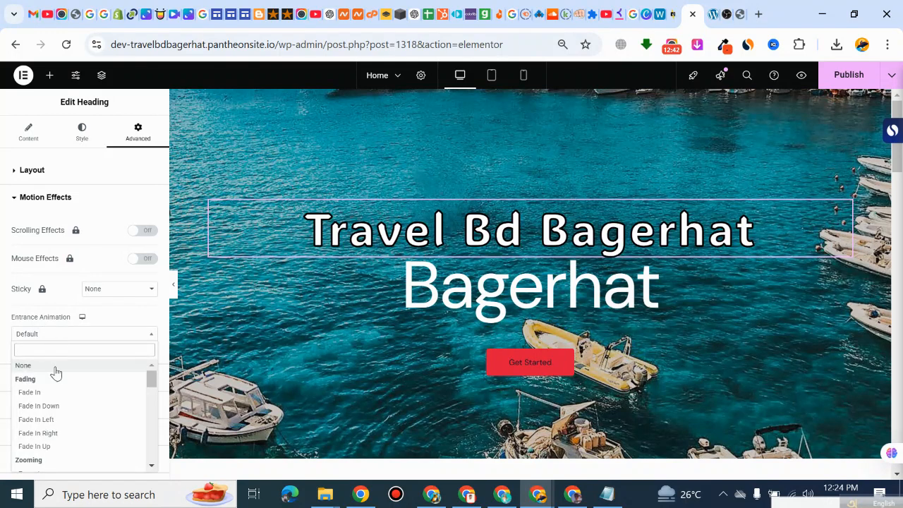
click(42, 393)
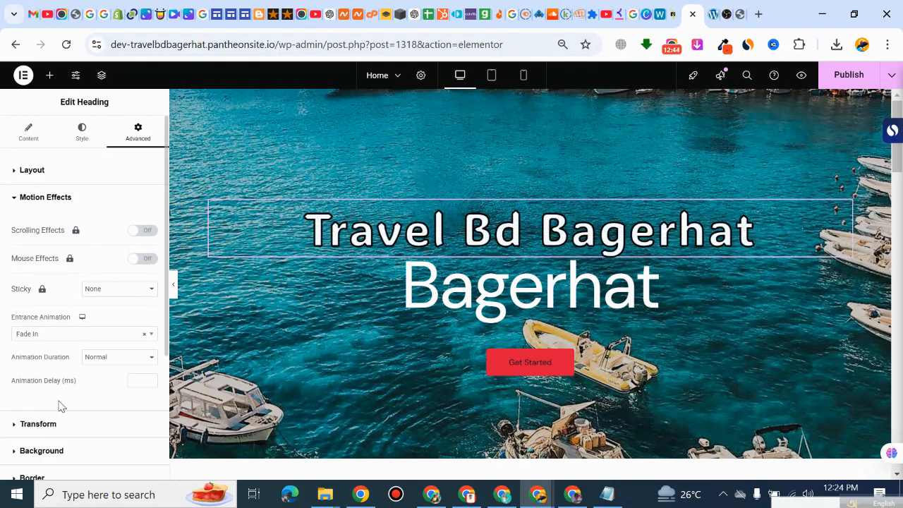
click(60, 336)
click(57, 434)
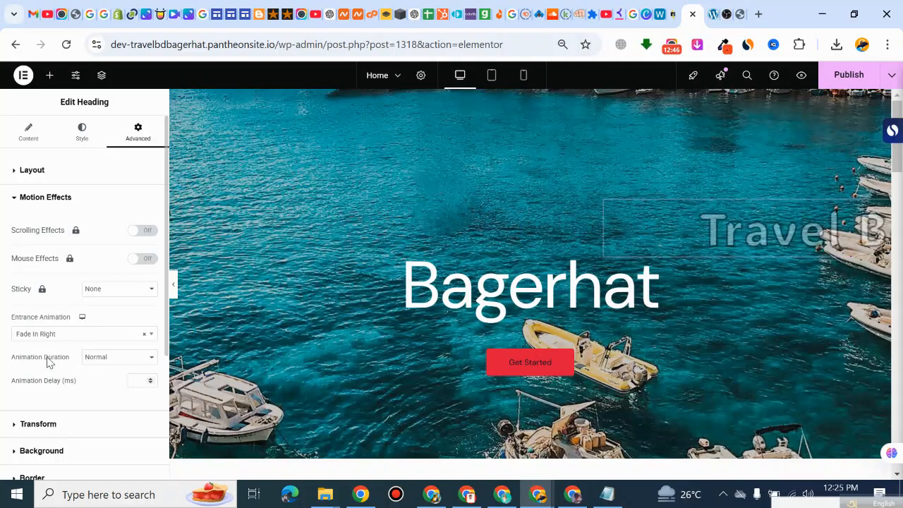
click(52, 339)
click(40, 446)
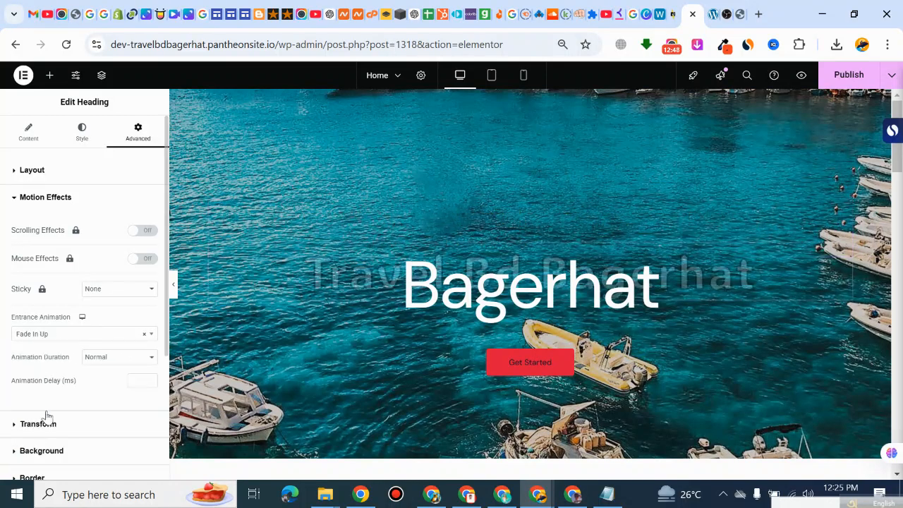
click(60, 336)
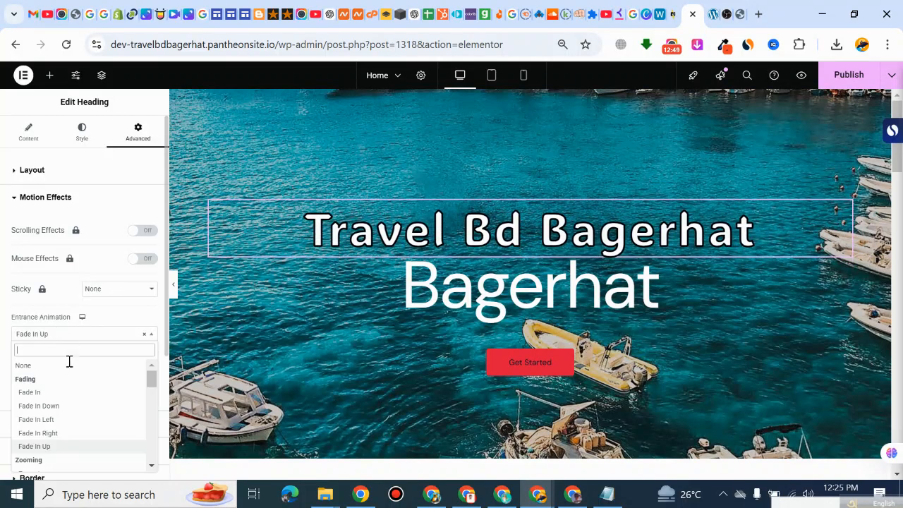
click(42, 419)
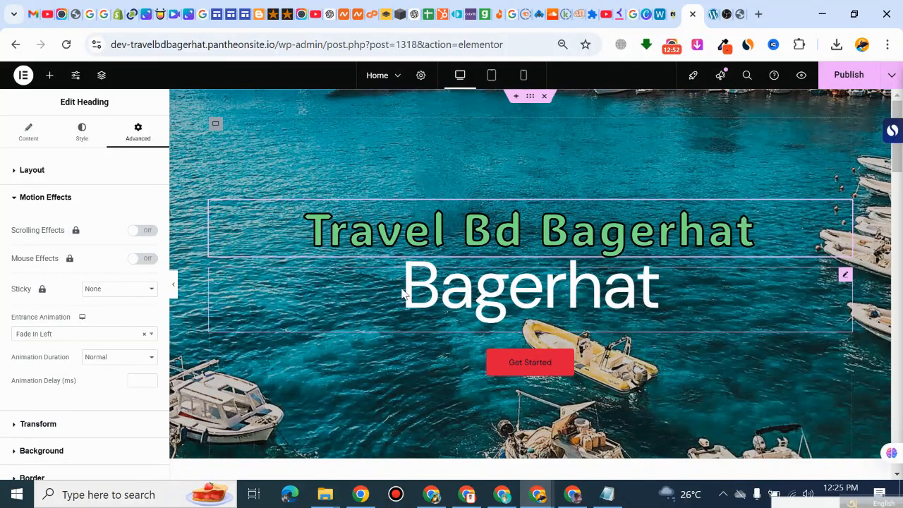
Step: Open the icon library for the hero's "Get Started" button and search it for "call"
click(404, 321)
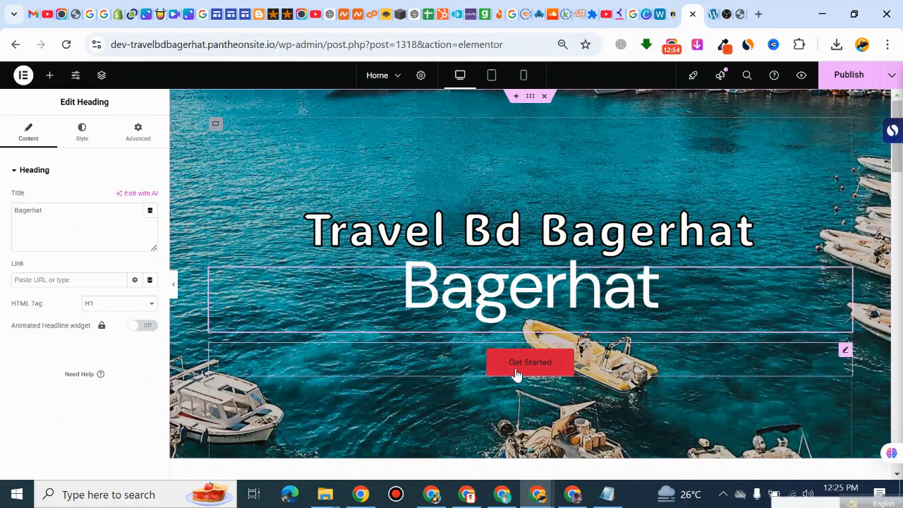
click(570, 369)
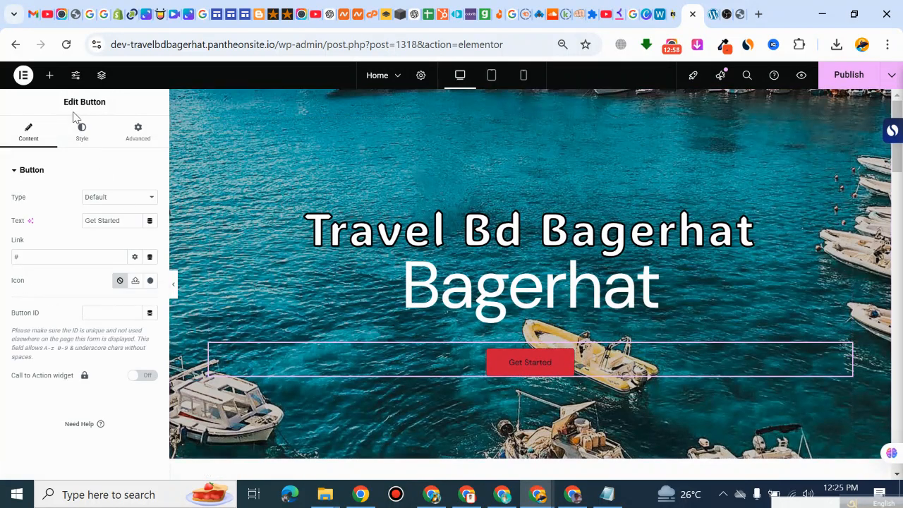
scroll(494, 247, down, 1)
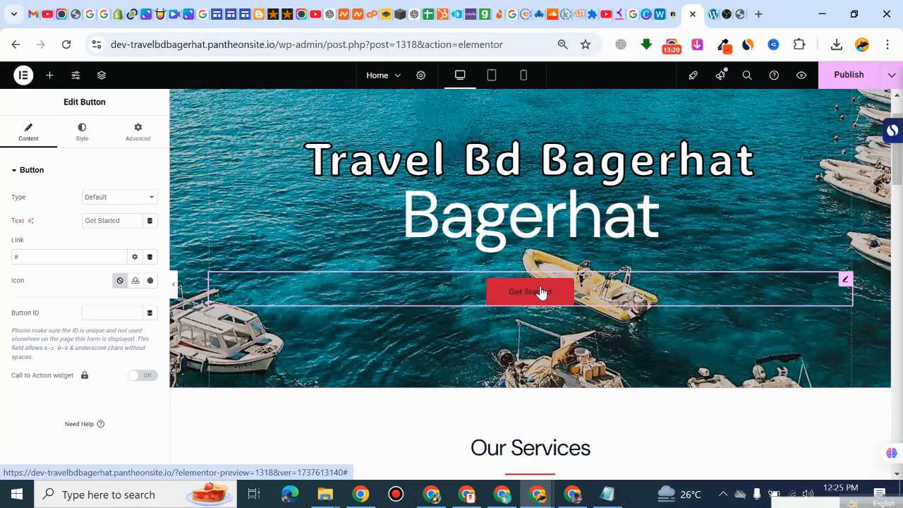
click(151, 281)
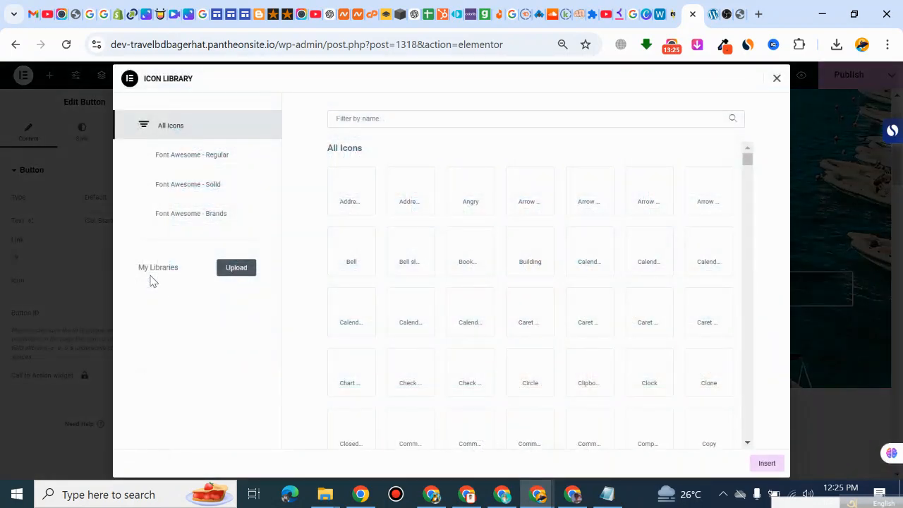
click(391, 120)
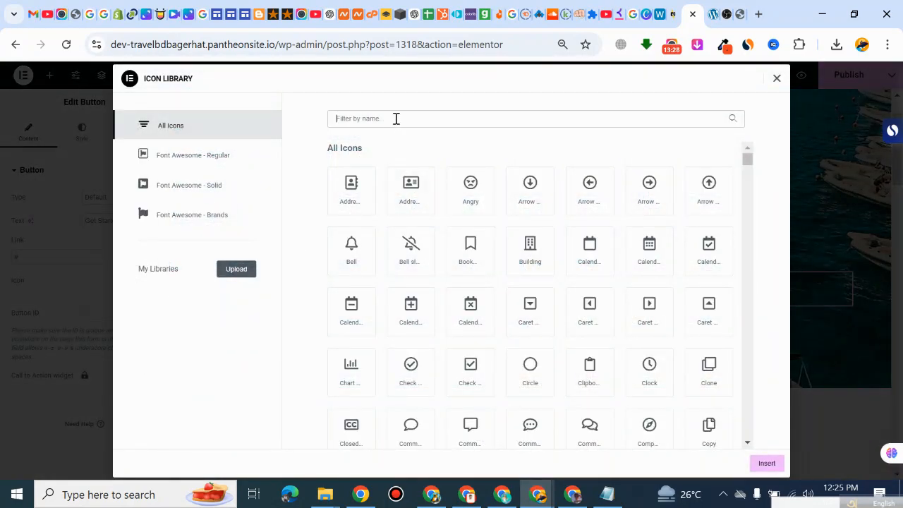
text(call)
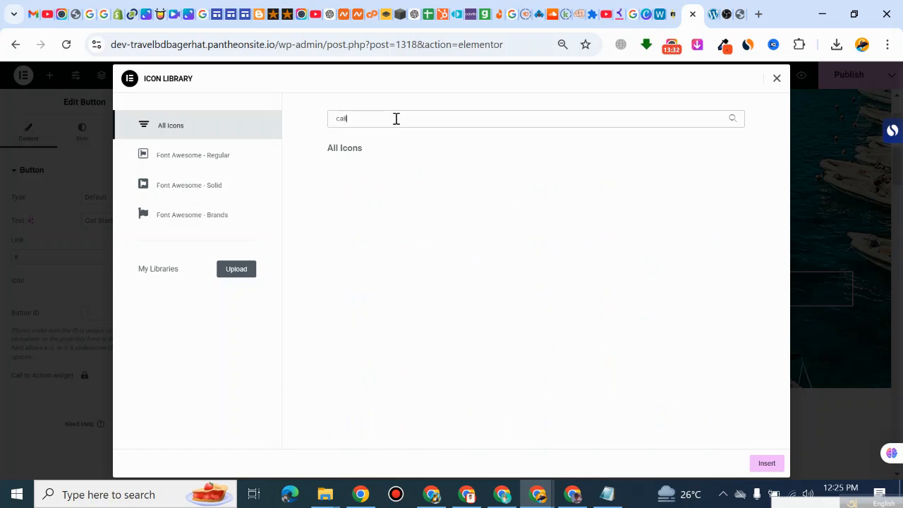
Step: Replace the icon library search with "mobile" to look for a suitable icon
key(BackSpace)
key(BackSpace)
key(BackSpace)
key(BackSpace)
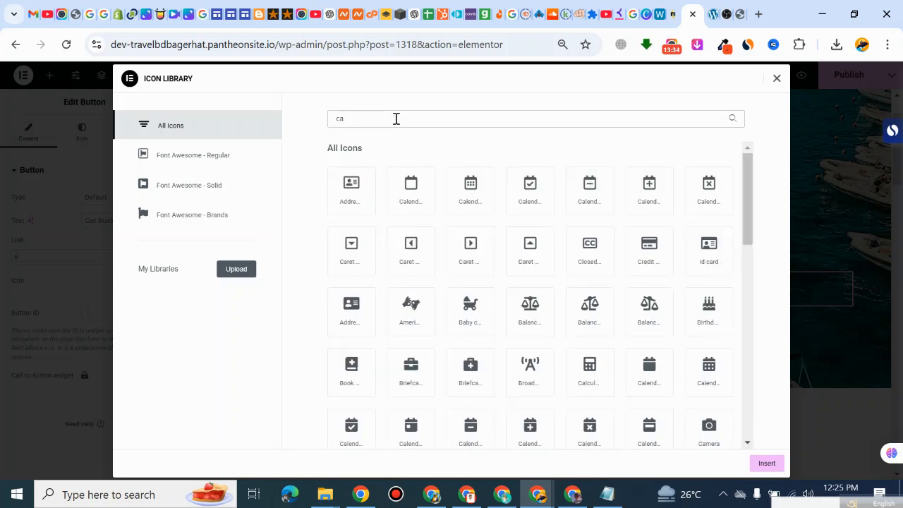
text(mo)
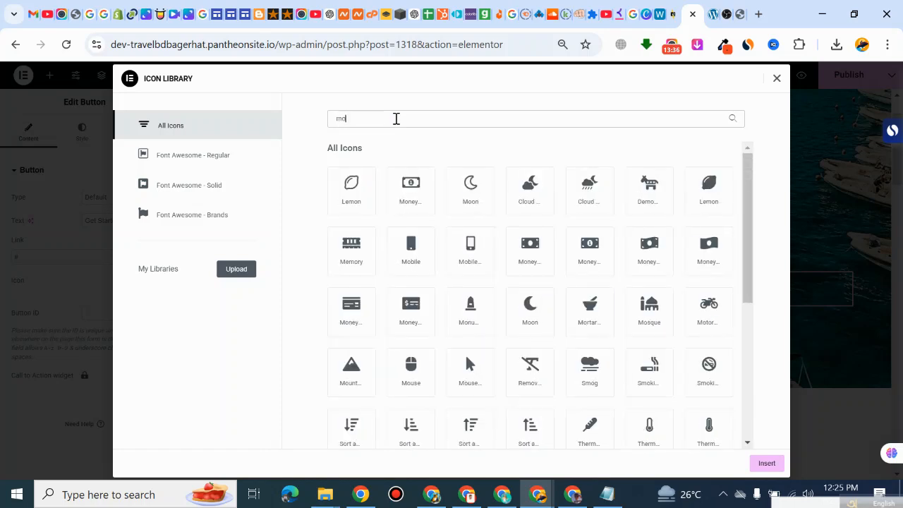
text(bile)
key(BackSpace)
key(BackSpace)
key(BackSpace)
key(BackSpace)
key(BackSpace)
key(BackSpace)
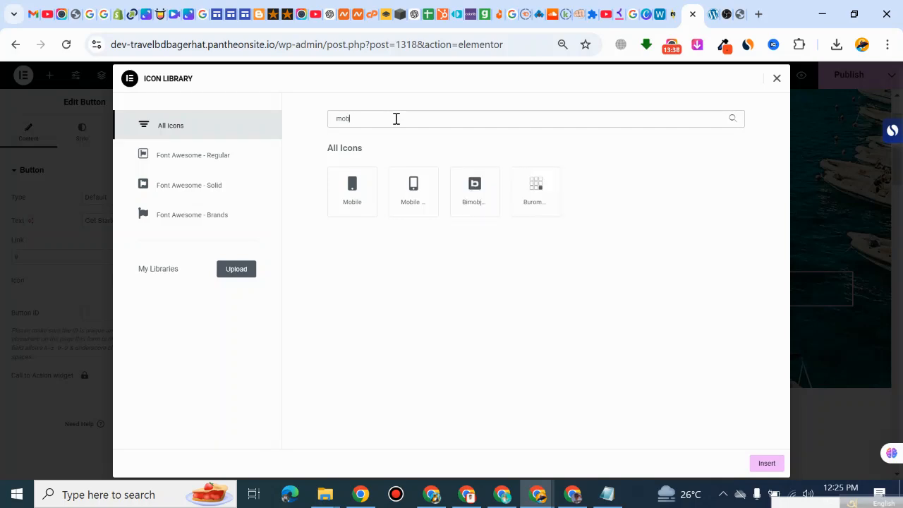
Step: Search icons for "phone", insert the second plain handset icon into the "Get Started" button, and set its icon spacing to 25 px
text(phone)
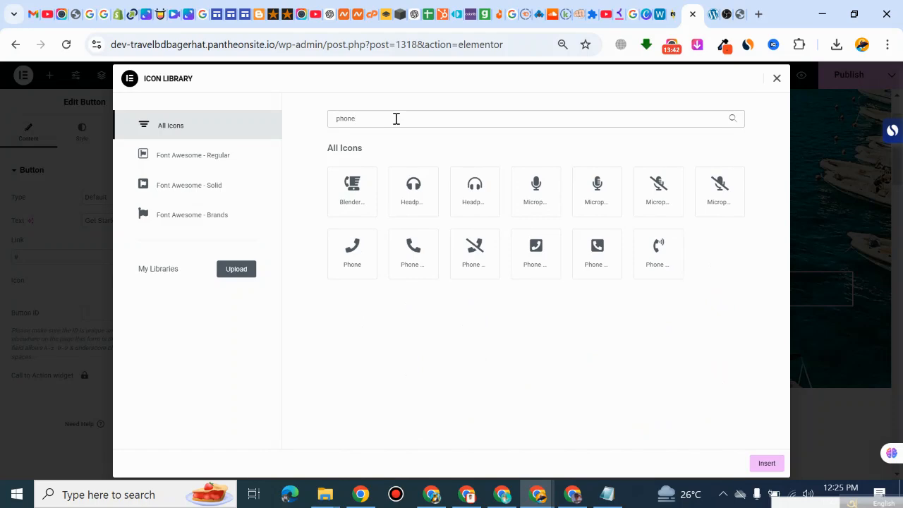
click(400, 252)
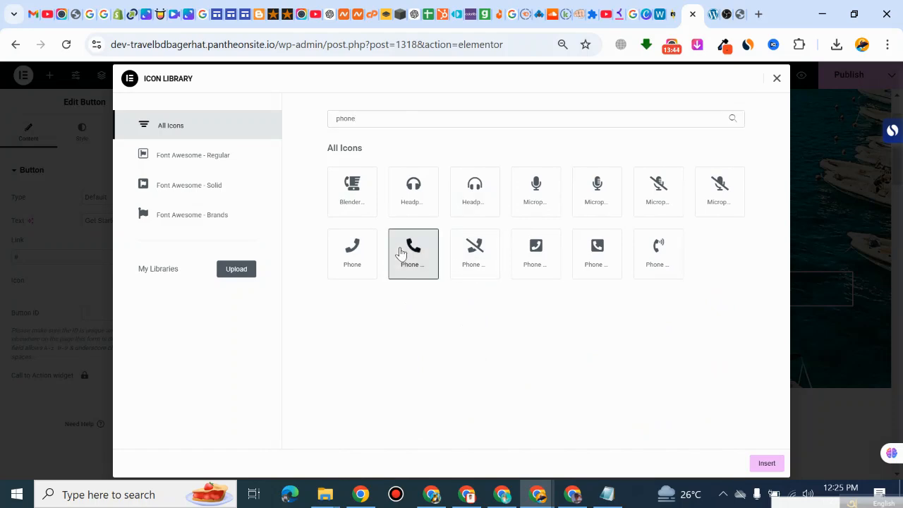
click(754, 462)
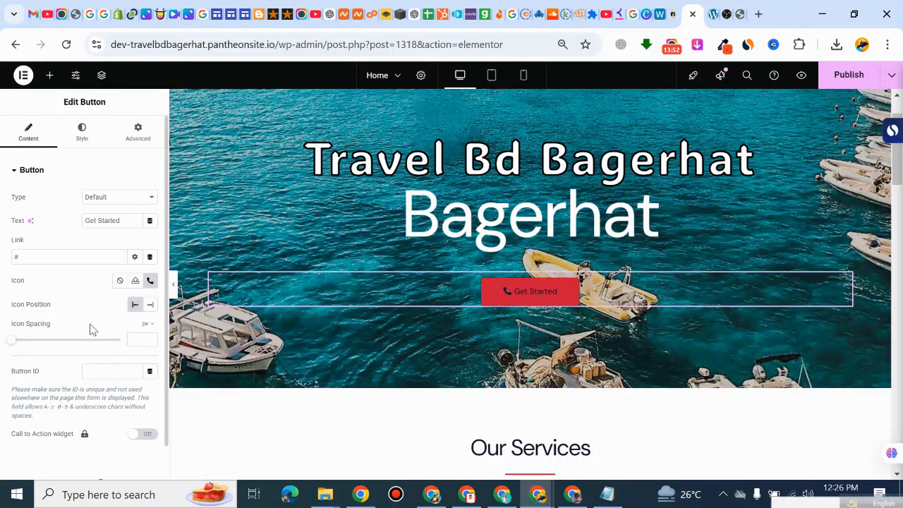
drag(11, 344, 66, 350)
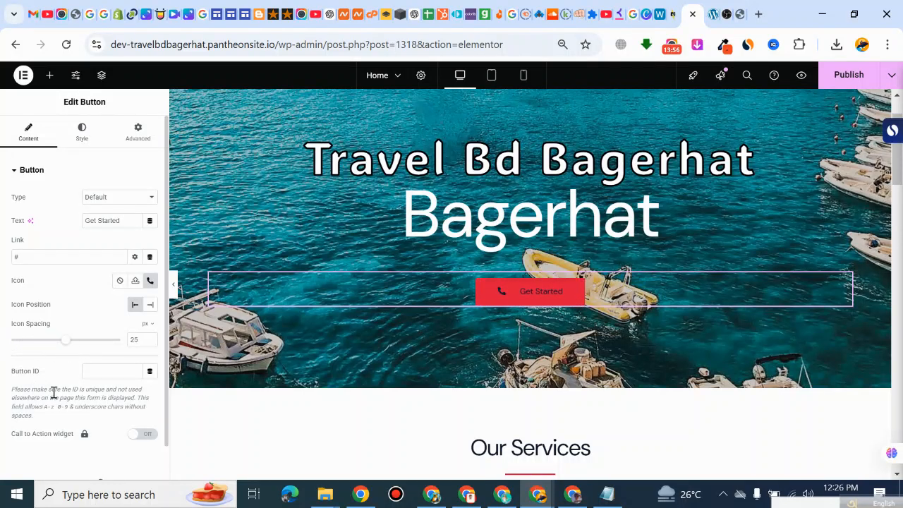
Step: Try the left and right positions for the "Get Started" button, and return it to the center
click(88, 134)
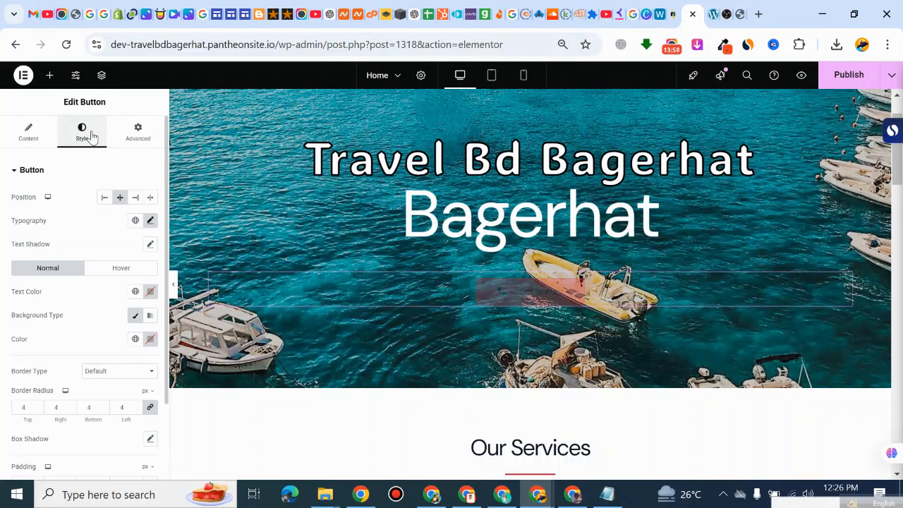
click(104, 198)
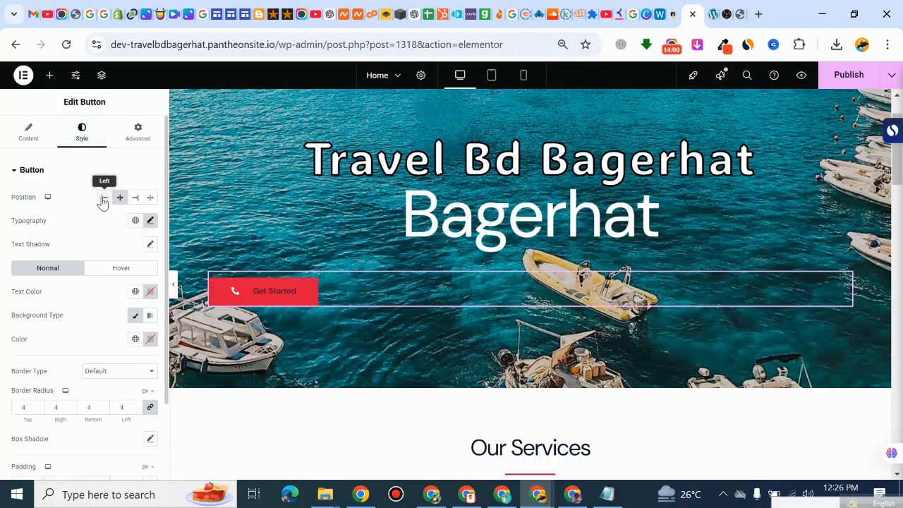
click(133, 198)
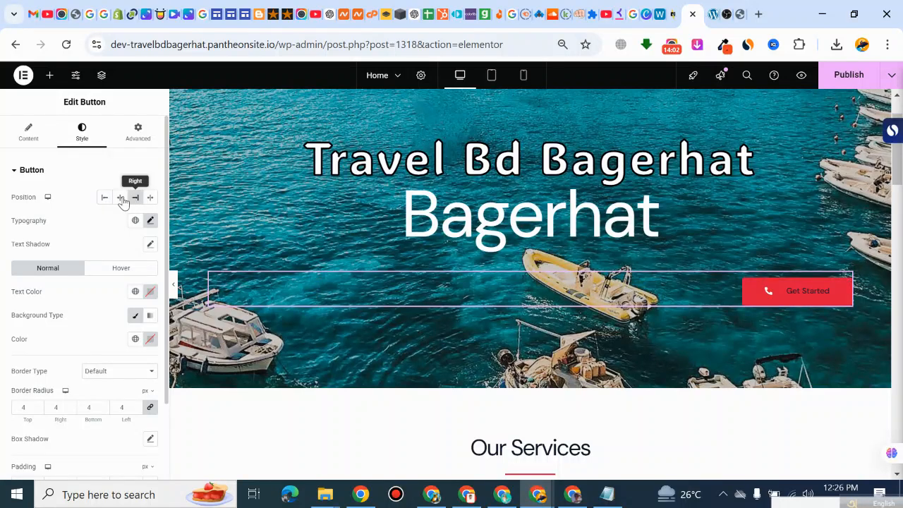
click(105, 199)
click(120, 198)
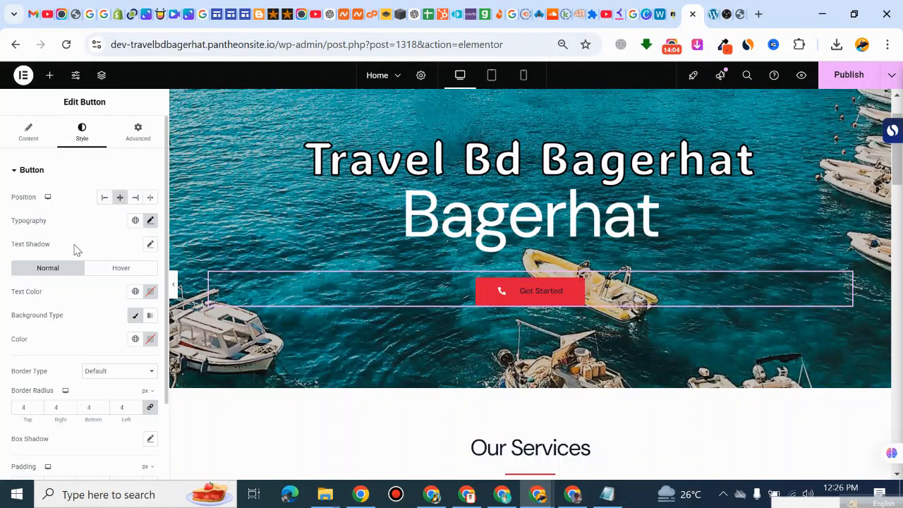
Step: Add a text shadow to the "Get Started" button and increase its blur
click(149, 244)
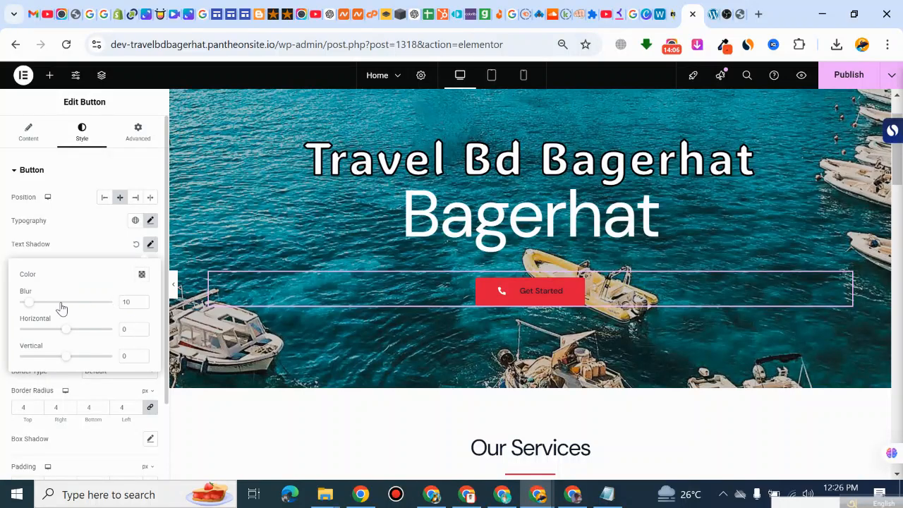
drag(34, 306, 62, 303)
click(66, 224)
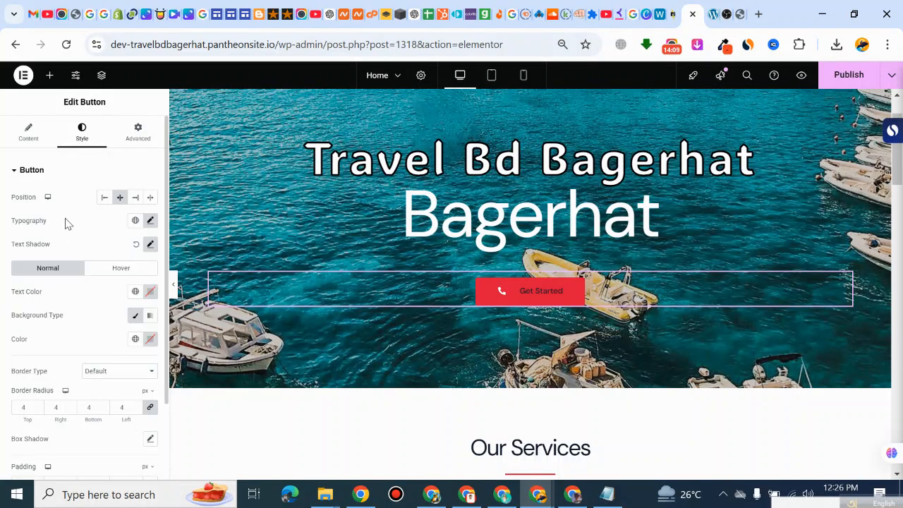
Step: Set the "Get Started" button's hover text color to cyan #1CE0F3
click(121, 269)
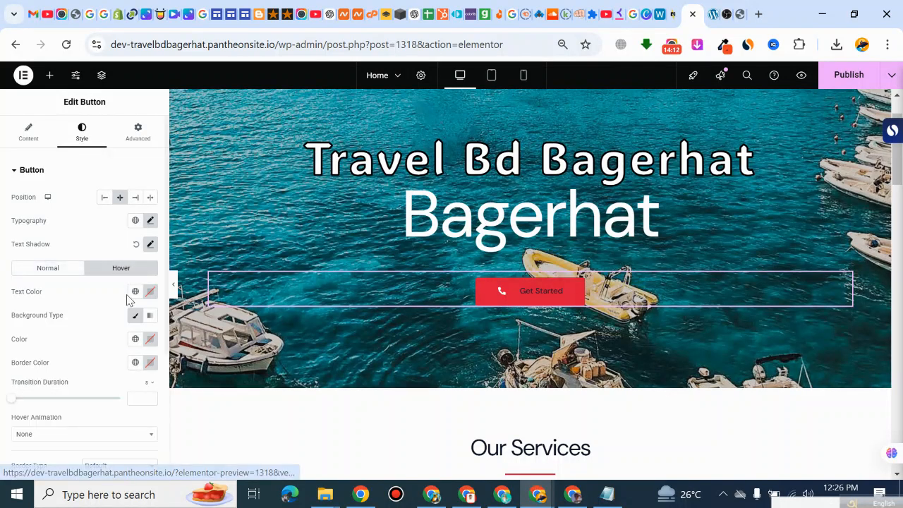
click(150, 292)
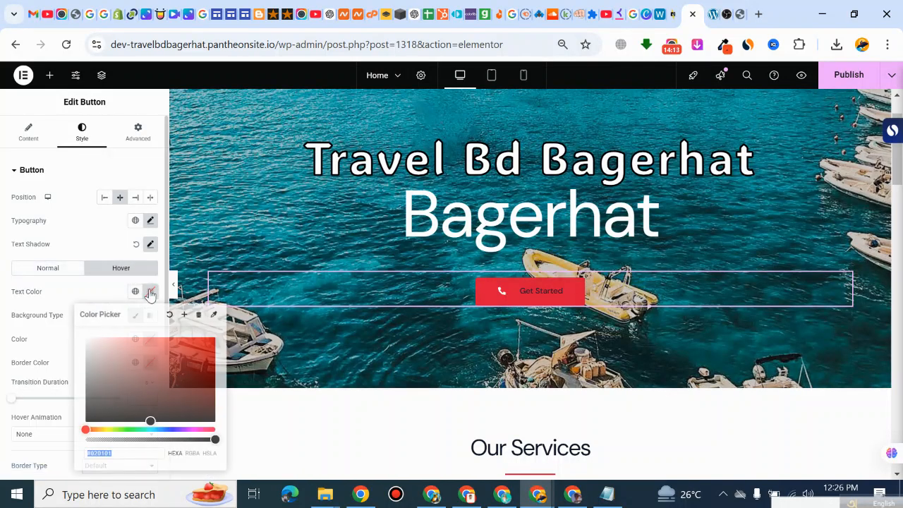
click(201, 350)
click(182, 366)
click(152, 429)
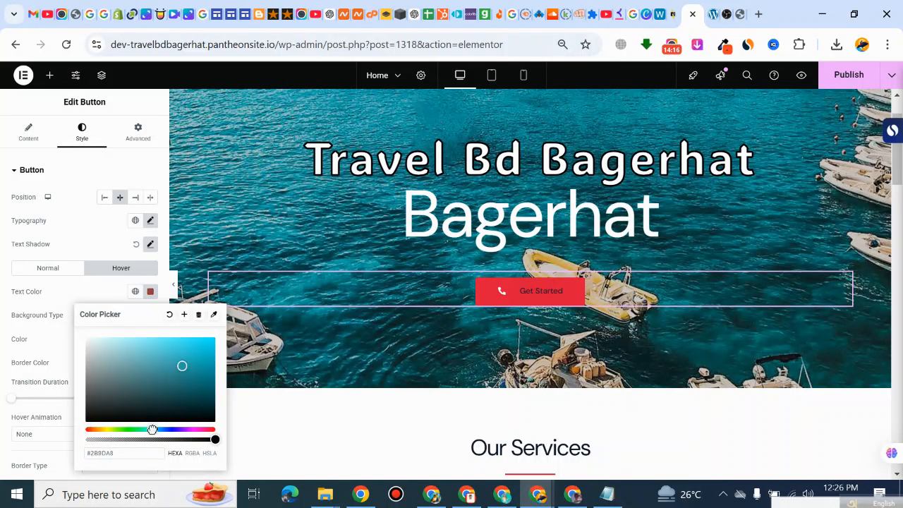
click(201, 341)
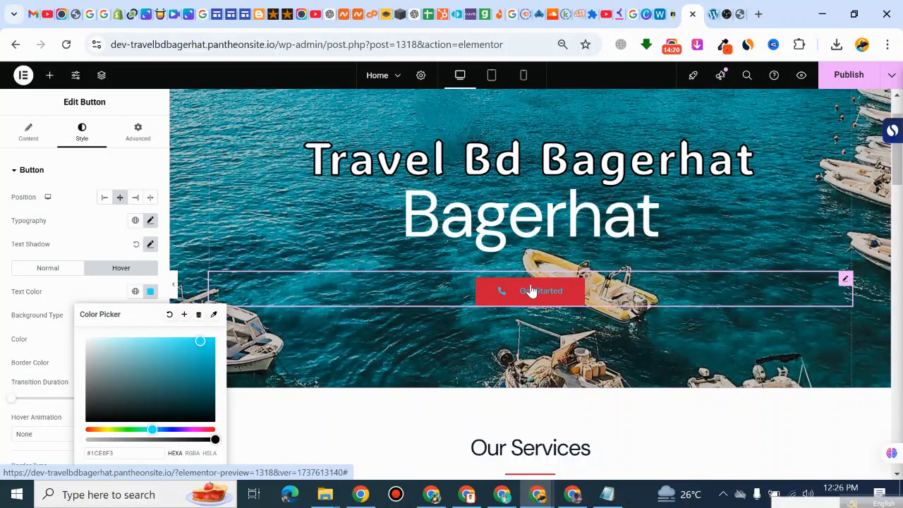
click(106, 266)
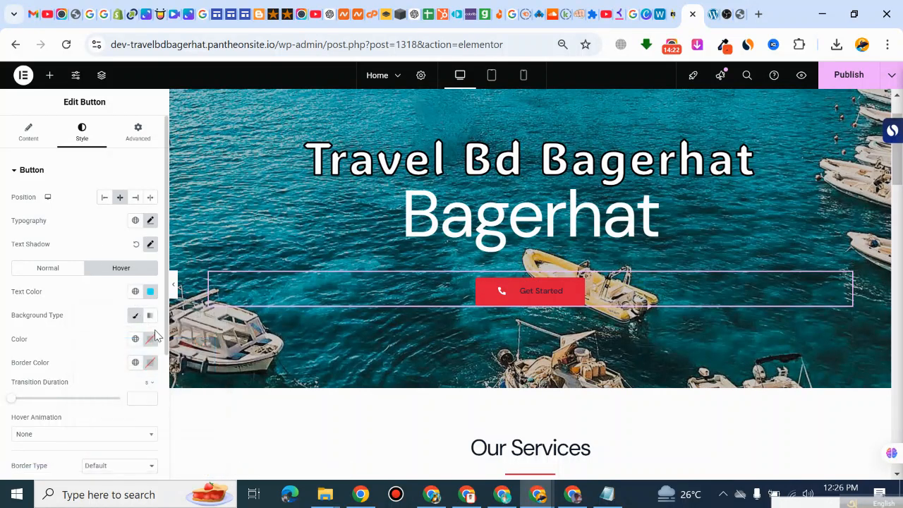
Step: Give the "Get Started" button a gradient hover background with yellow #FEEB00 as its first color
click(149, 317)
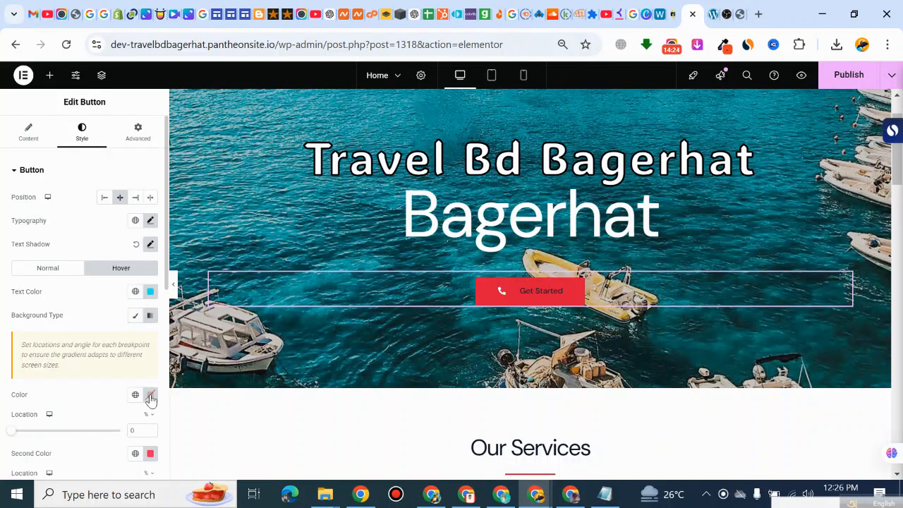
click(151, 395)
mouse_move(145, 329)
mouse_down()
mouse_move(139, 316)
mouse_move(250, 231)
mouse_move(162, 266)
mouse_move(134, 336)
mouse_move(110, 354)
mouse_move(233, 232)
mouse_move(146, 278)
mouse_move(156, 249)
mouse_move(220, 254)
mouse_up()
click(105, 342)
click(64, 299)
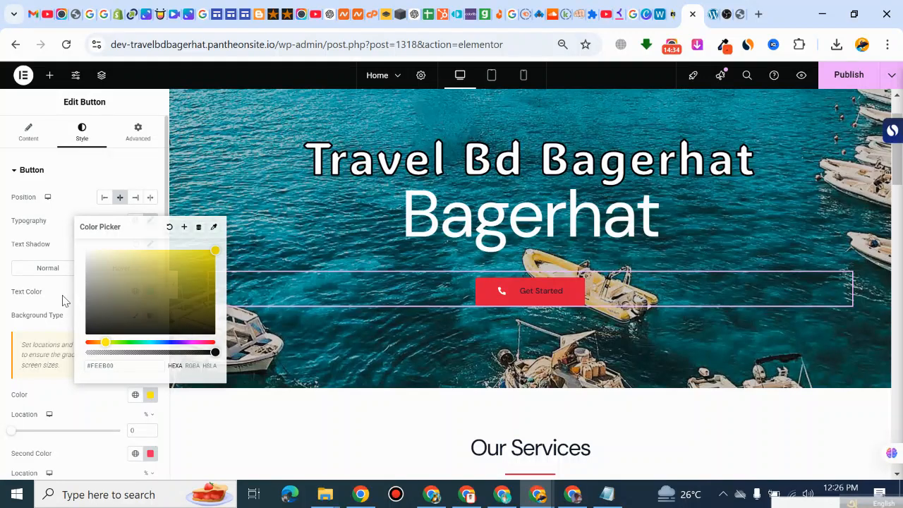
Step: Set the "Get Started" button's normal-state text color to lime #C9FF00
click(43, 274)
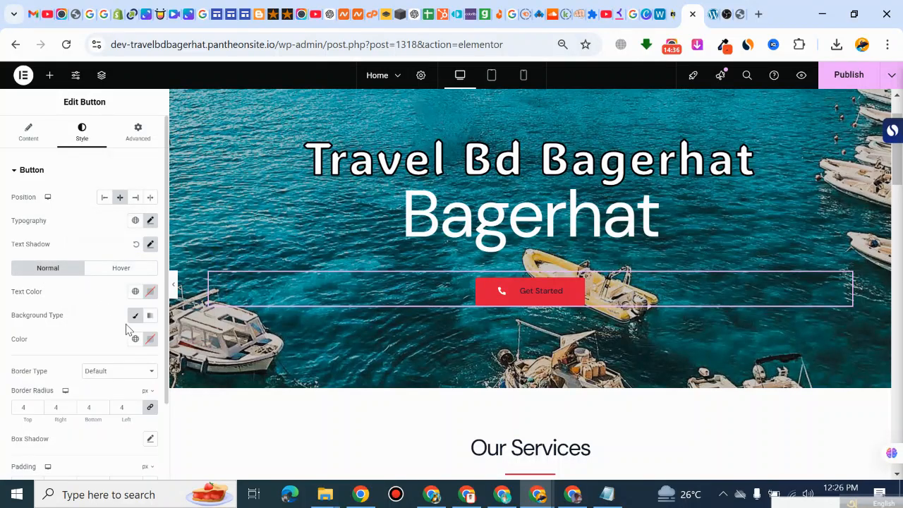
click(149, 293)
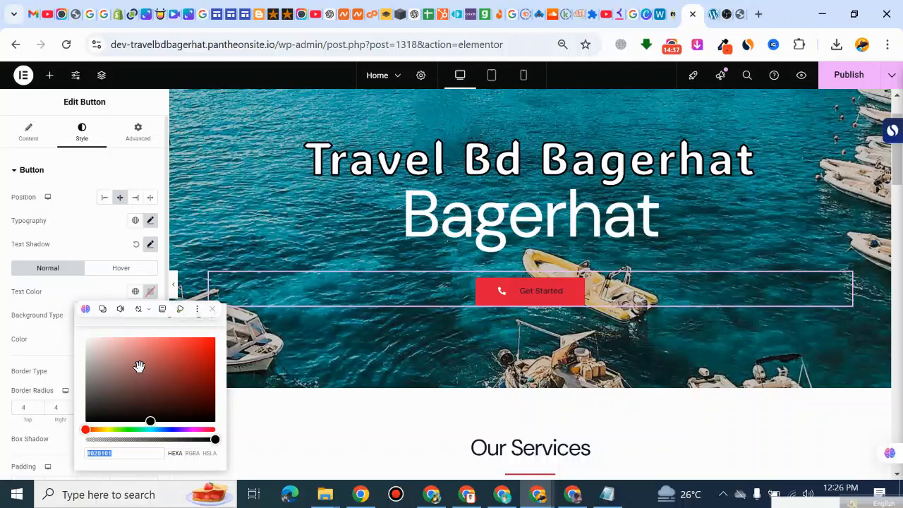
click(110, 430)
drag(154, 407, 213, 314)
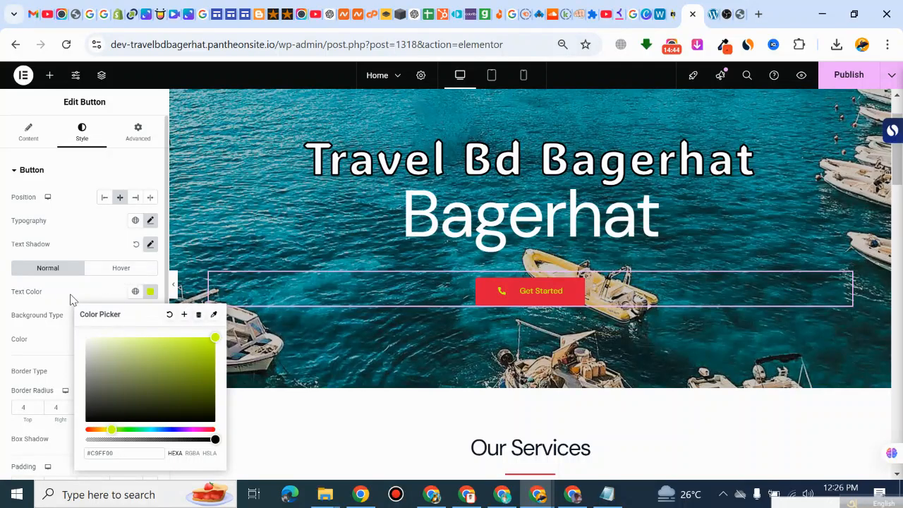
click(90, 305)
Step: Set the "Get Started" button's border radius to 11 px on all corners and increase its left padding
scroll(63, 365, down, 3)
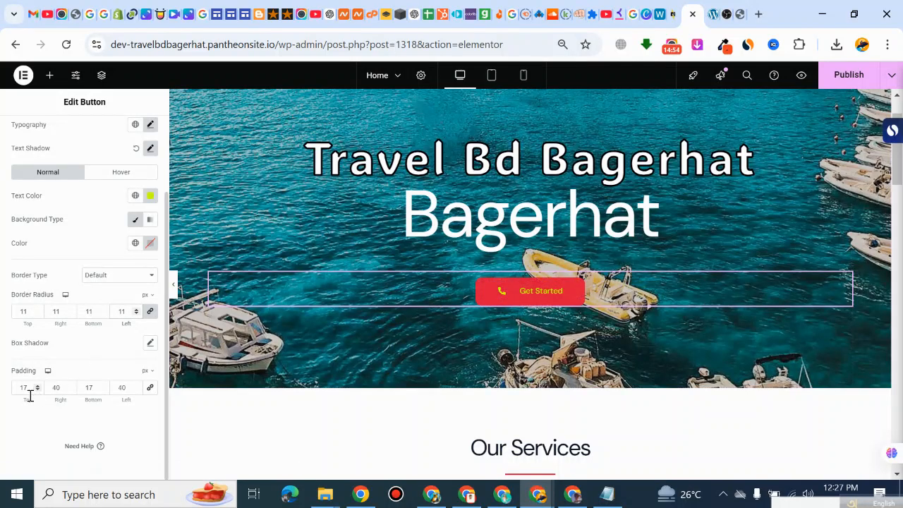
click(137, 386)
click(137, 386)
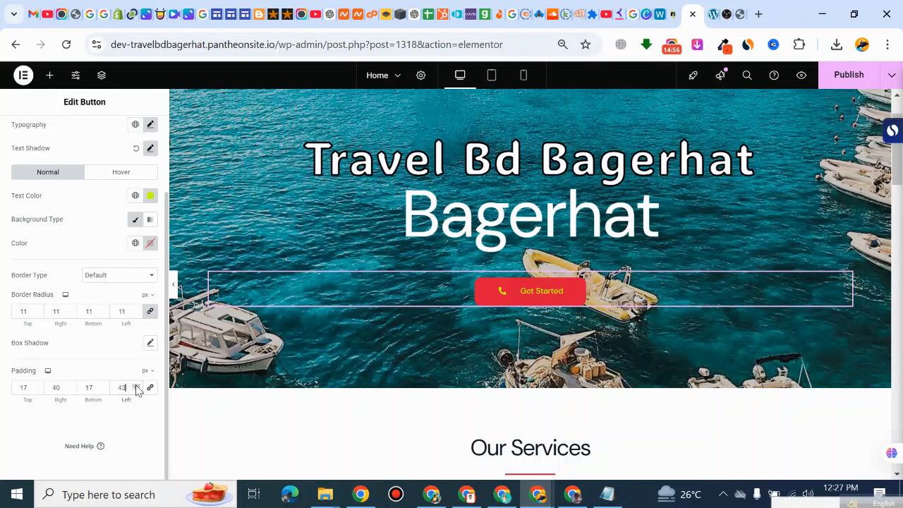
click(137, 386)
click(137, 386)
click(137, 386)
scroll(90, 436, up, 2)
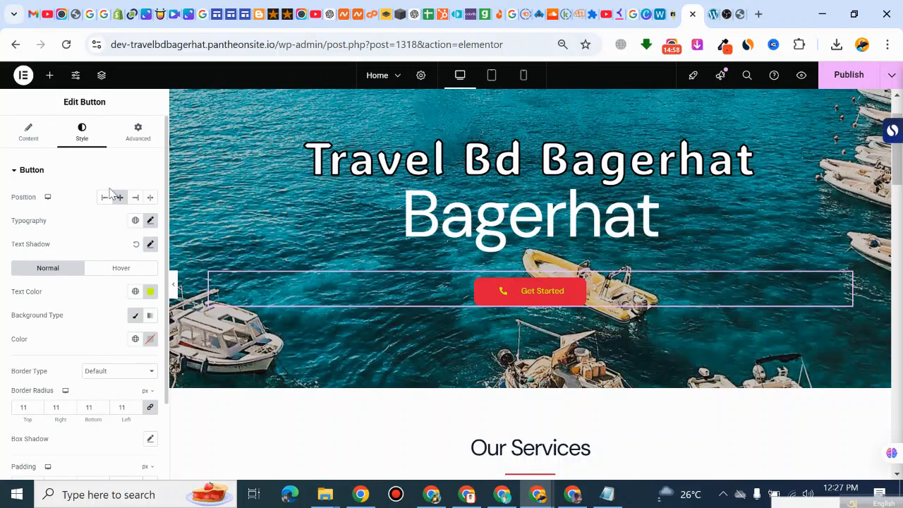
Step: Apply the Bounce In entrance animation to the "Get Started" button
click(137, 135)
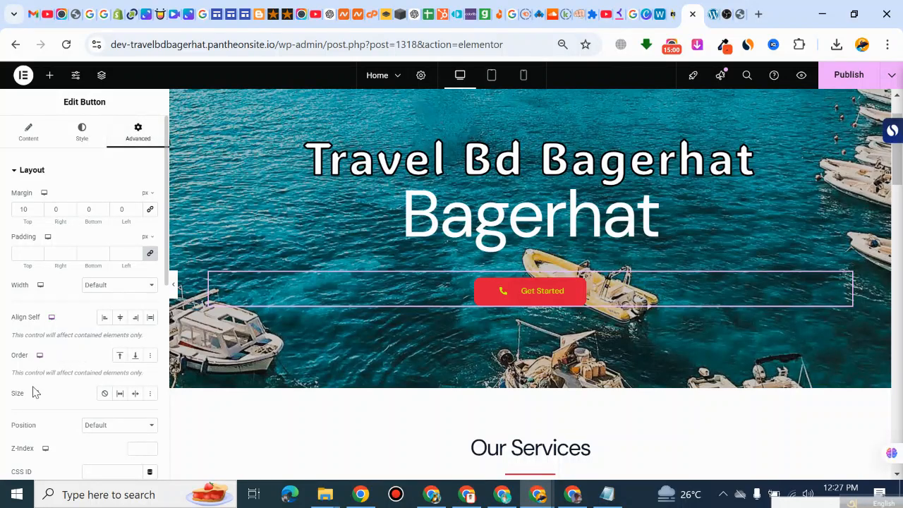
scroll(31, 395, down, 8)
click(45, 208)
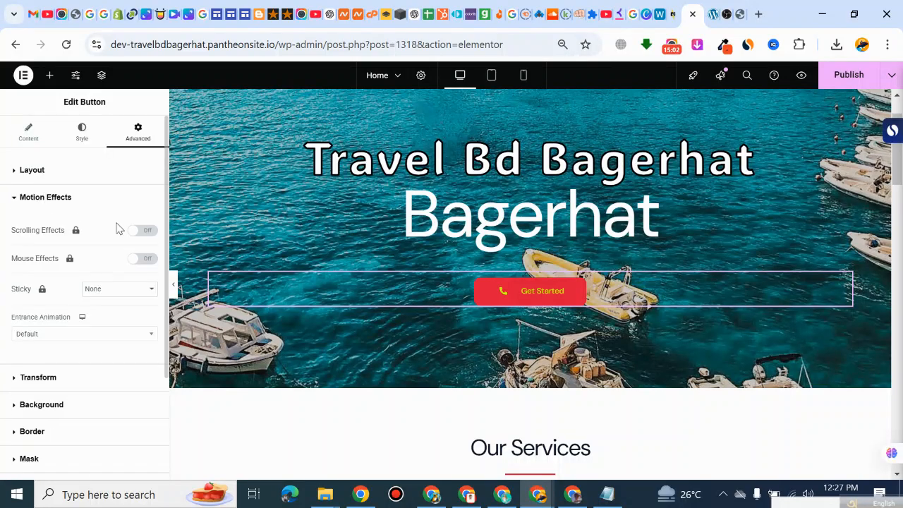
scroll(54, 389, down, 1)
scroll(44, 326, up, 1)
click(44, 335)
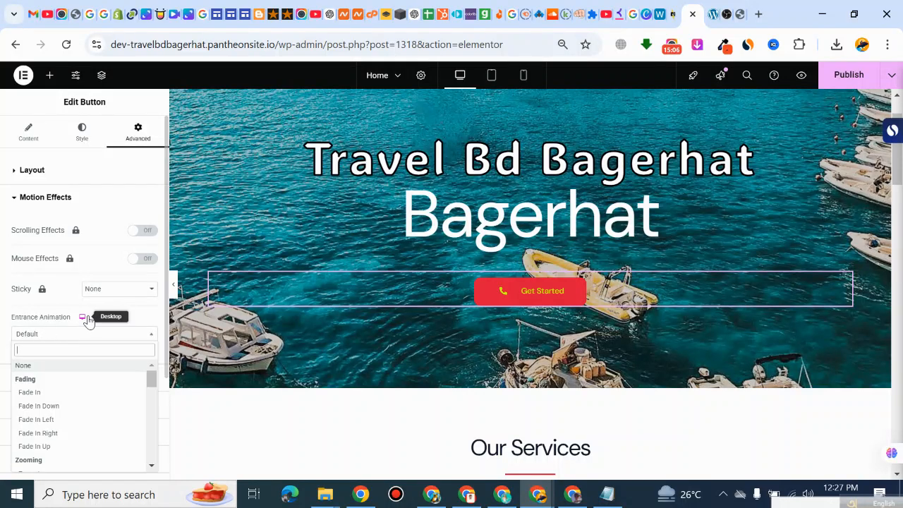
scroll(53, 342, down, 5)
scroll(40, 356, up, 1)
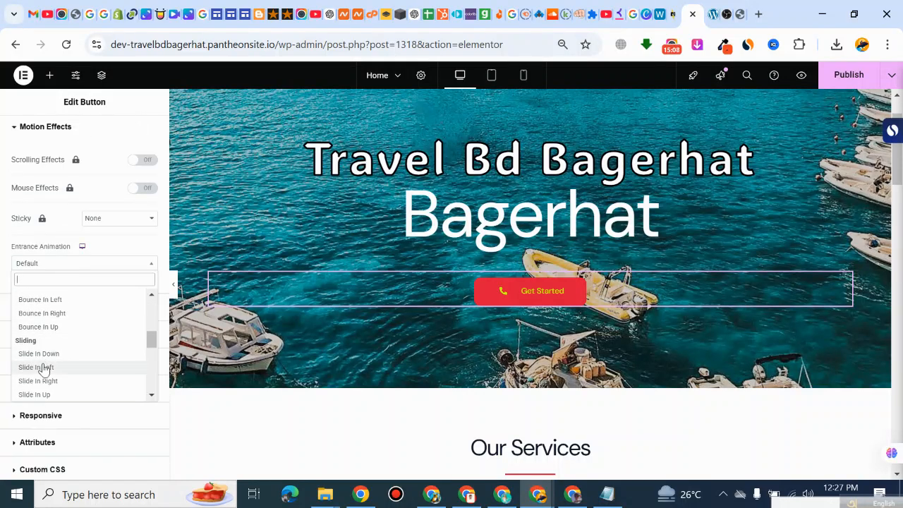
scroll(41, 364, up, 3)
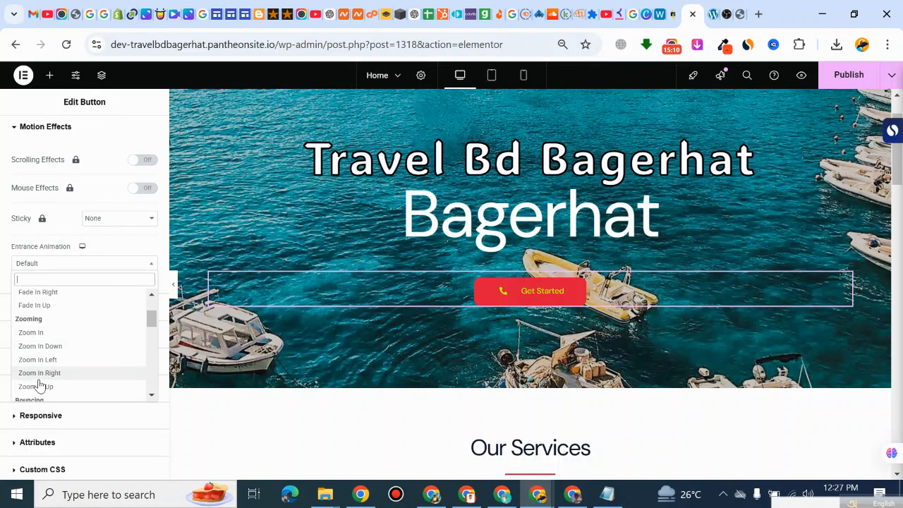
scroll(37, 373, down, 2)
click(38, 346)
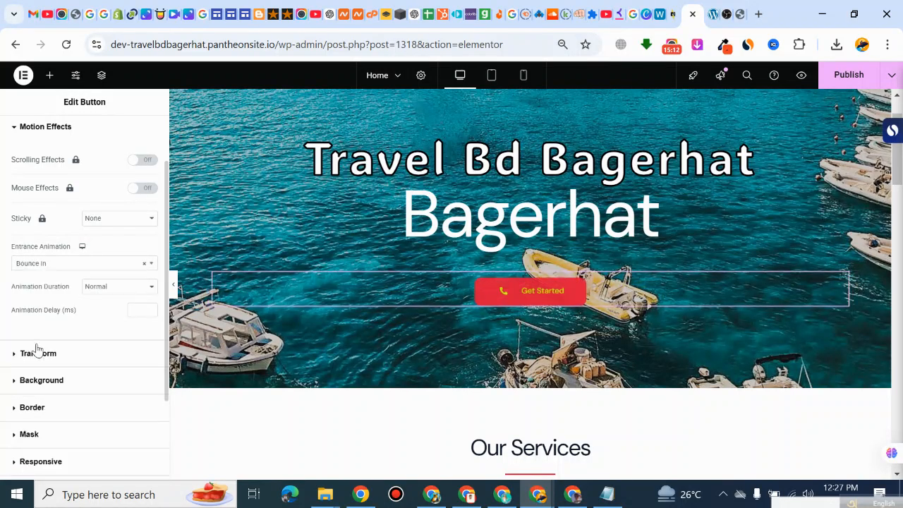
Step: Give the "Get Started" button's widget area a normal-state gradient background with olive #9B934D as its first color
scroll(49, 363, down, 1)
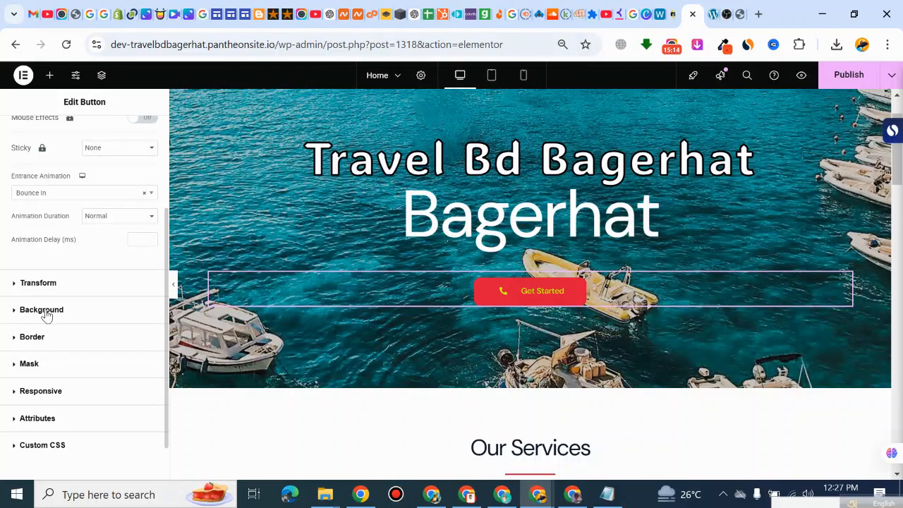
click(46, 311)
click(150, 302)
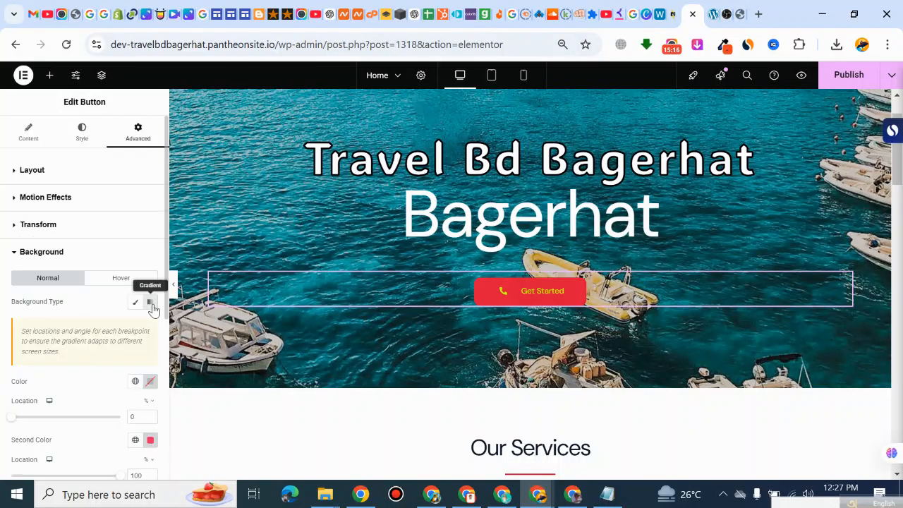
click(150, 381)
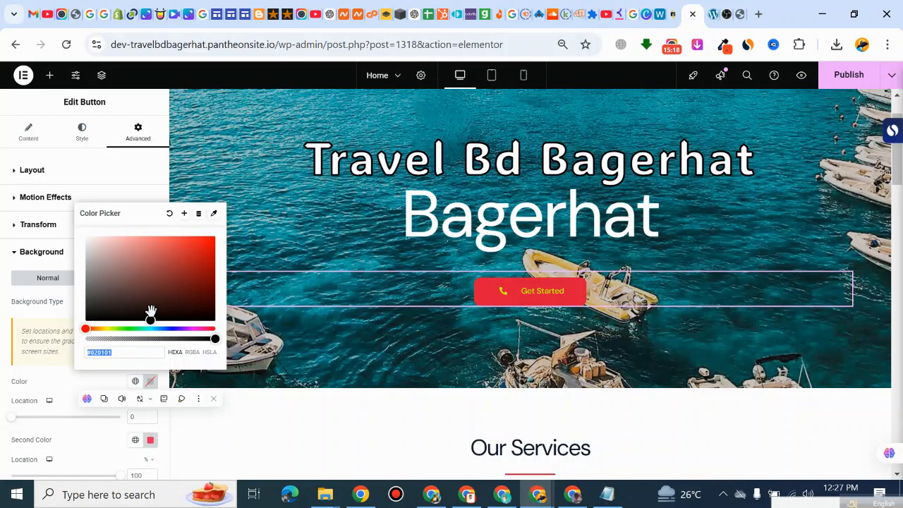
mouse_move(149, 314)
mouse_down()
mouse_move(196, 233)
mouse_move(127, 289)
mouse_move(153, 314)
mouse_move(129, 317)
mouse_move(207, 264)
mouse_move(194, 306)
mouse_up()
click(105, 328)
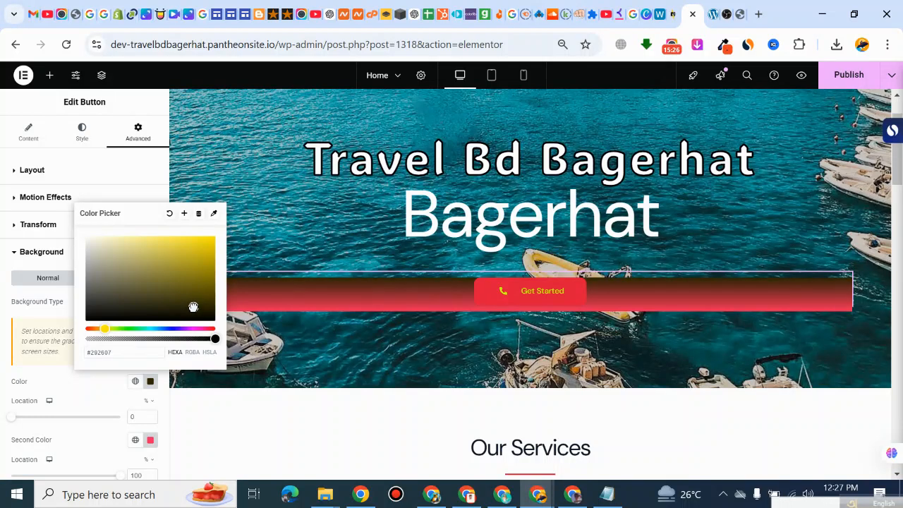
click(95, 313)
click(150, 269)
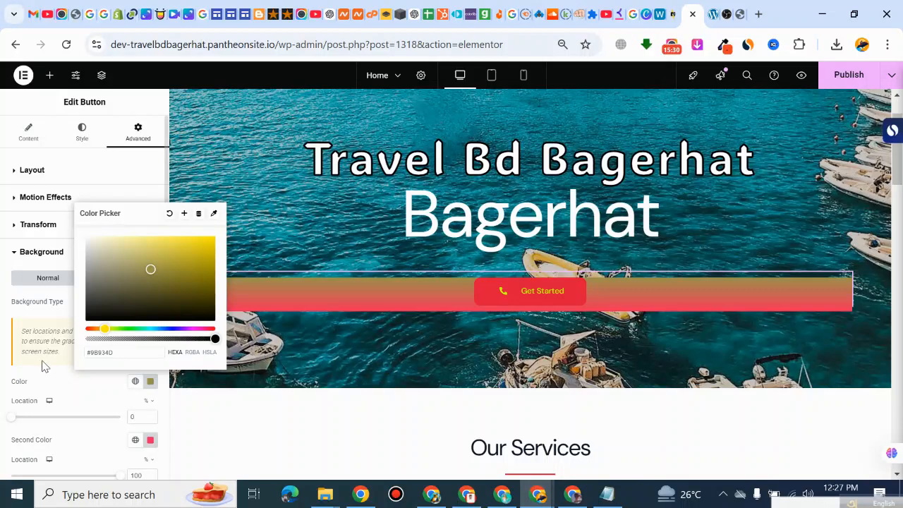
click(30, 329)
scroll(103, 436, down, 3)
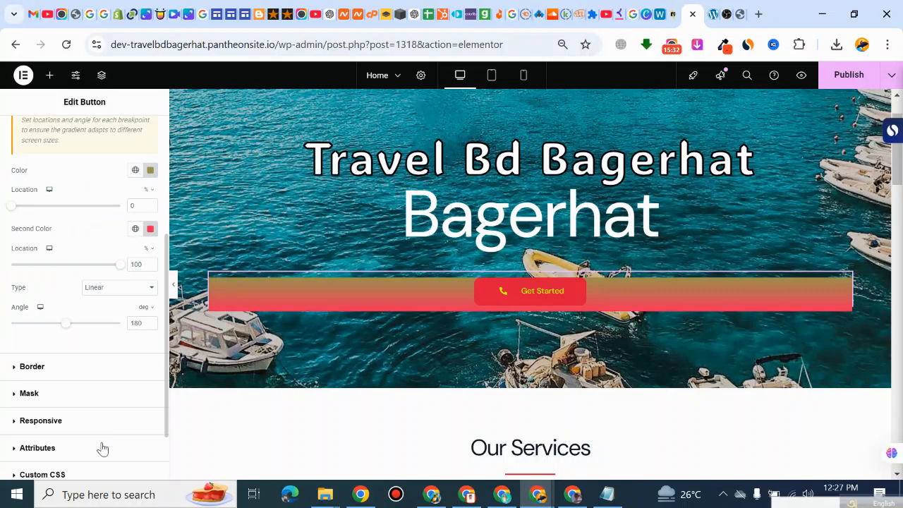
scroll(105, 441, up, 3)
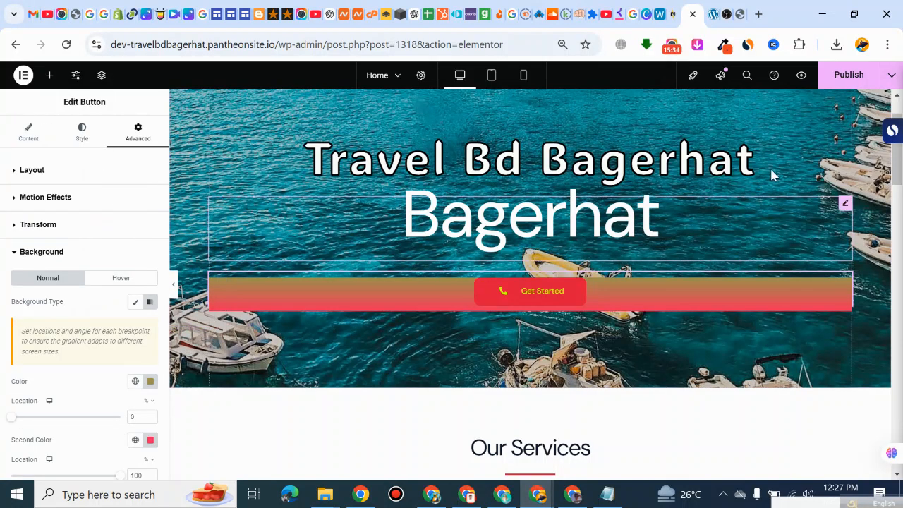
click(845, 83)
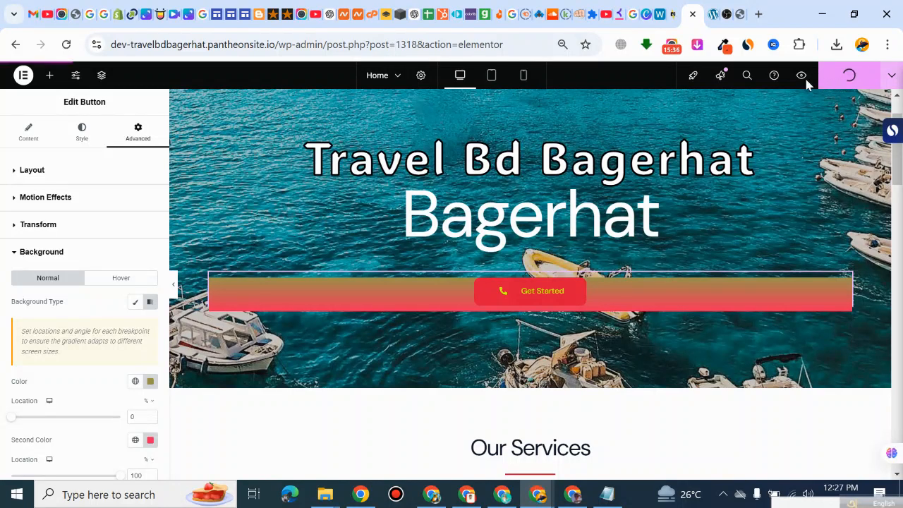
click(276, 44)
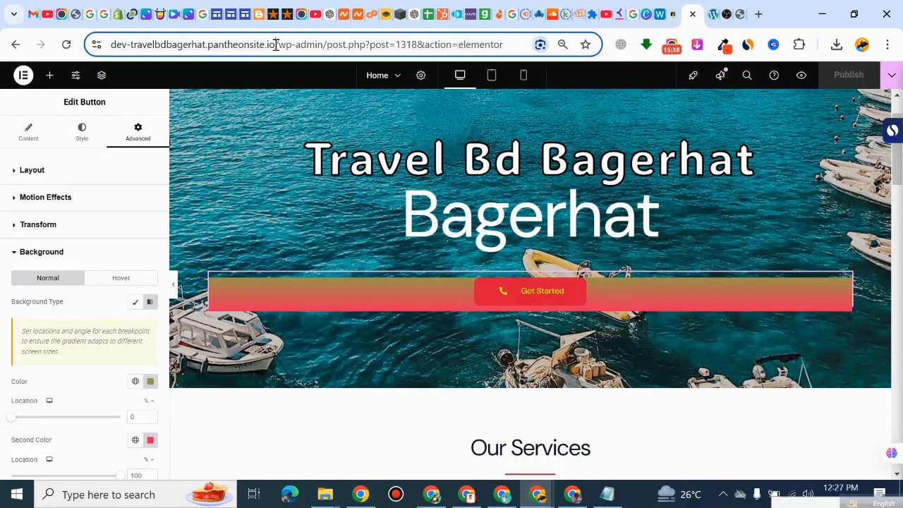
drag(258, 46, 113, 44)
right_click(162, 53)
click(211, 182)
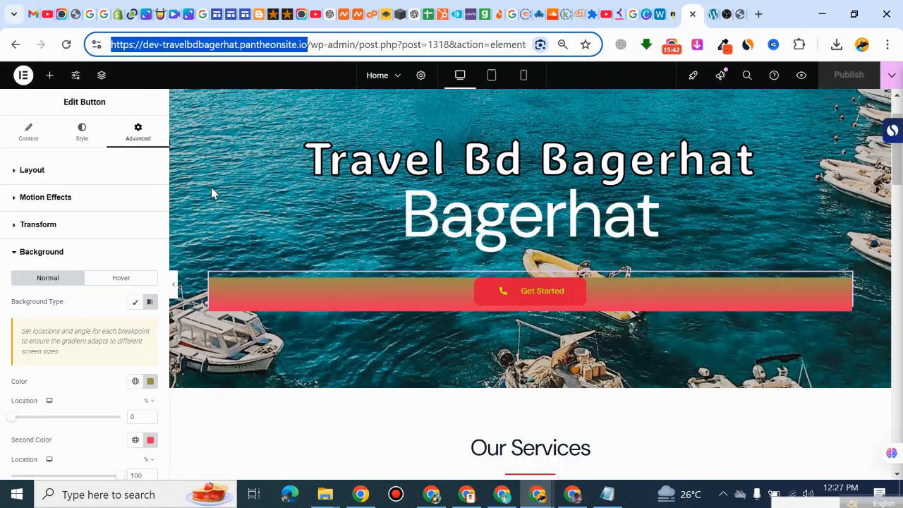
Step: Load the copied site address in the browser tab showing the live site to refresh its home page
click(711, 14)
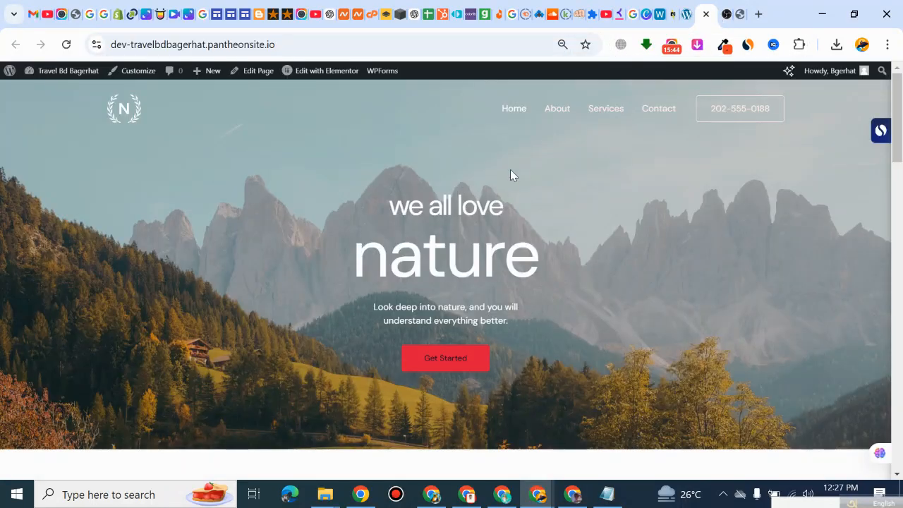
click(269, 45)
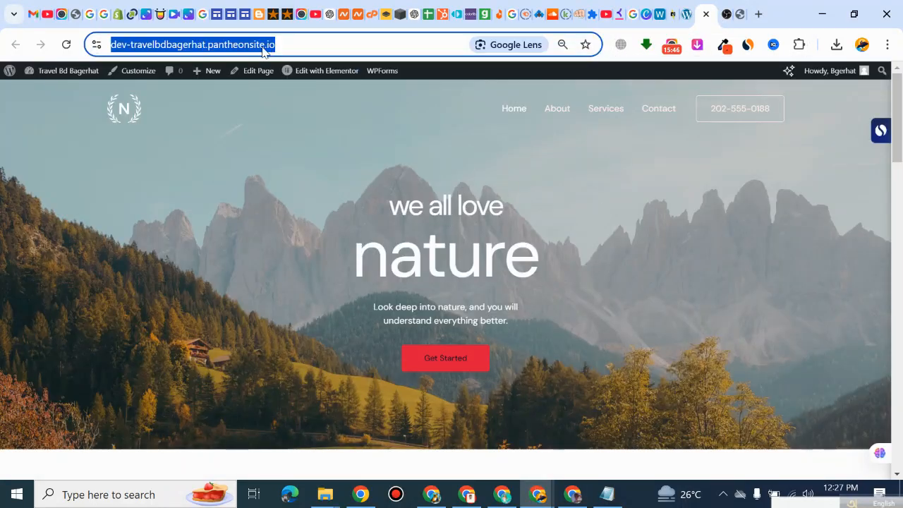
key(ctrl+v)
key(Return)
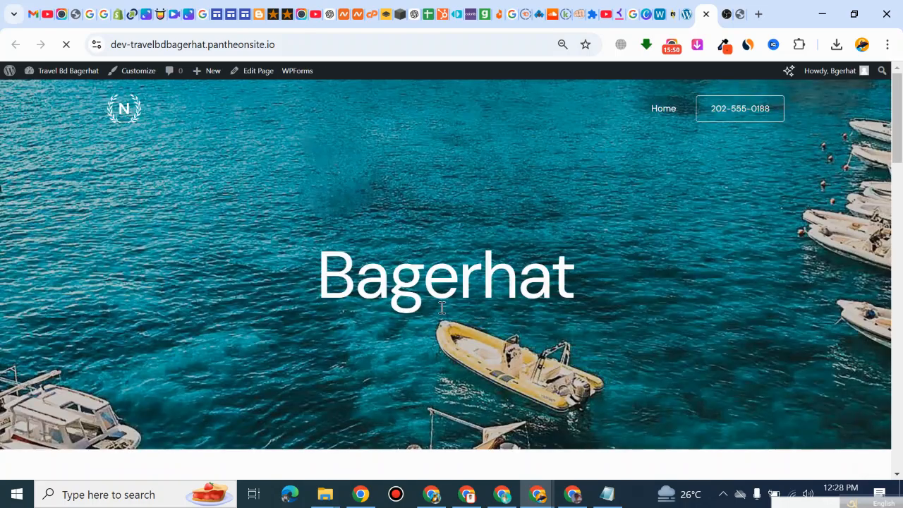
scroll(323, 212, down, 3)
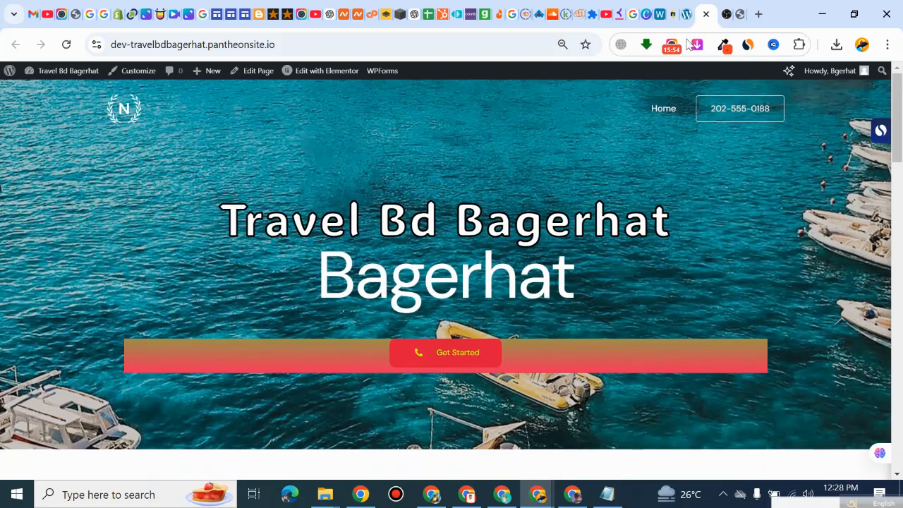
Step: Compare the editor with the live home page, examining the hero headings and the "Get Started" button's hover effect
click(688, 15)
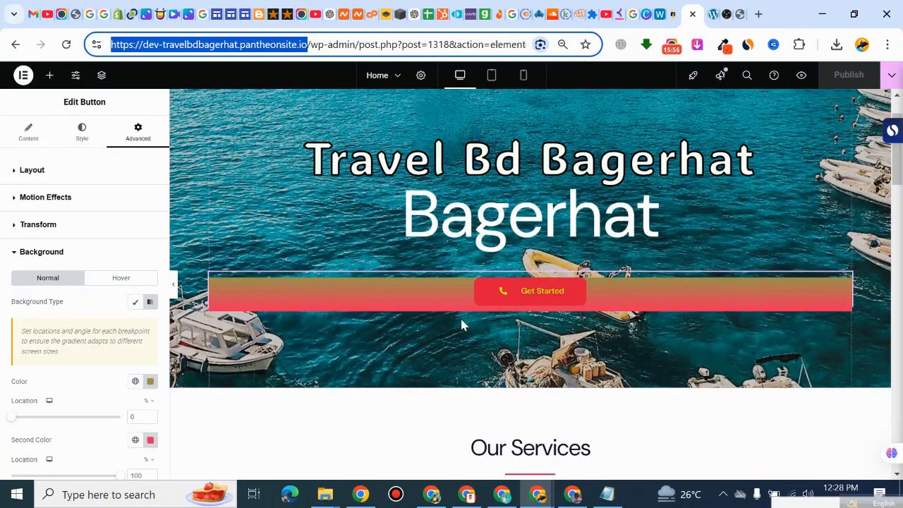
click(714, 14)
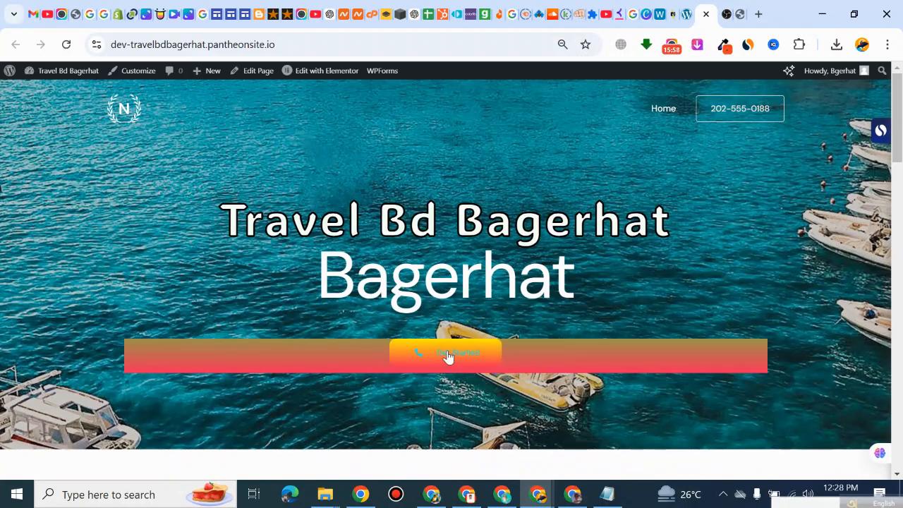
scroll(433, 244, down, 2)
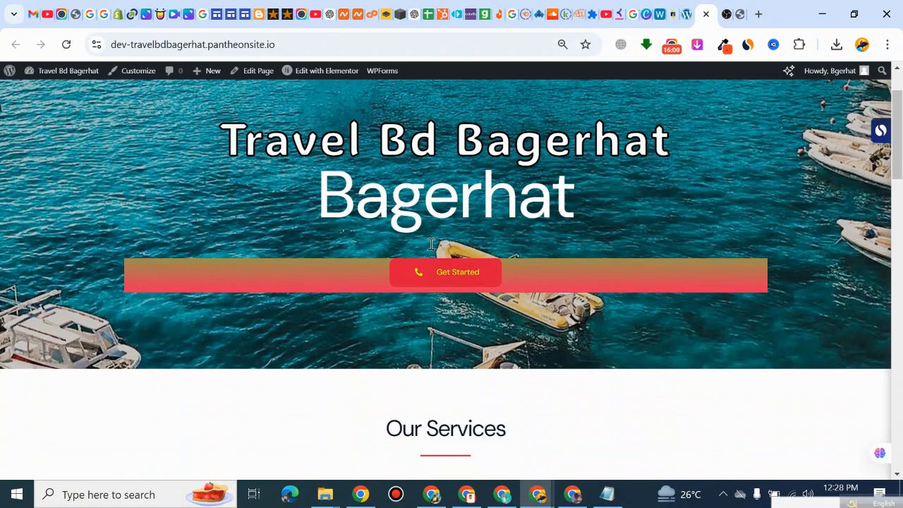
scroll(431, 247, up, 2)
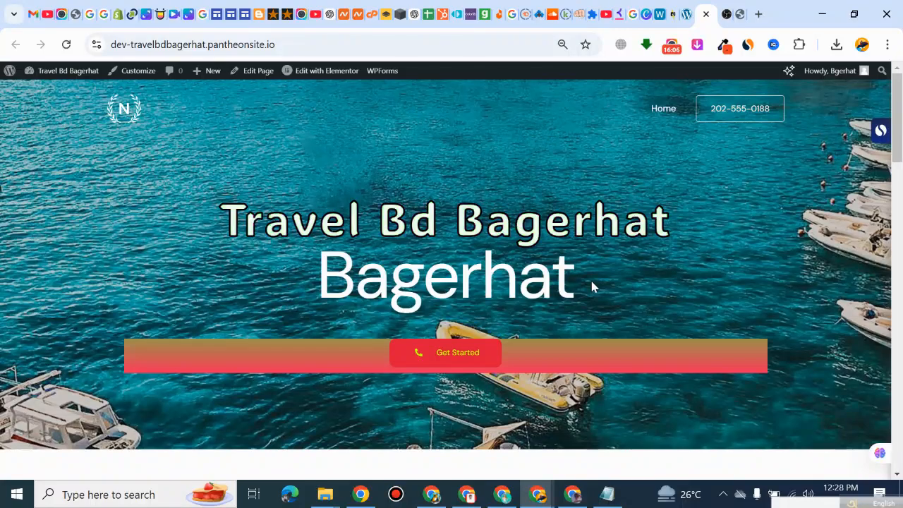
Step: Back in the Elementor editor, replace the first Our Services image with the red play-button picture on dark blue found by searching images for "youtube"
click(688, 14)
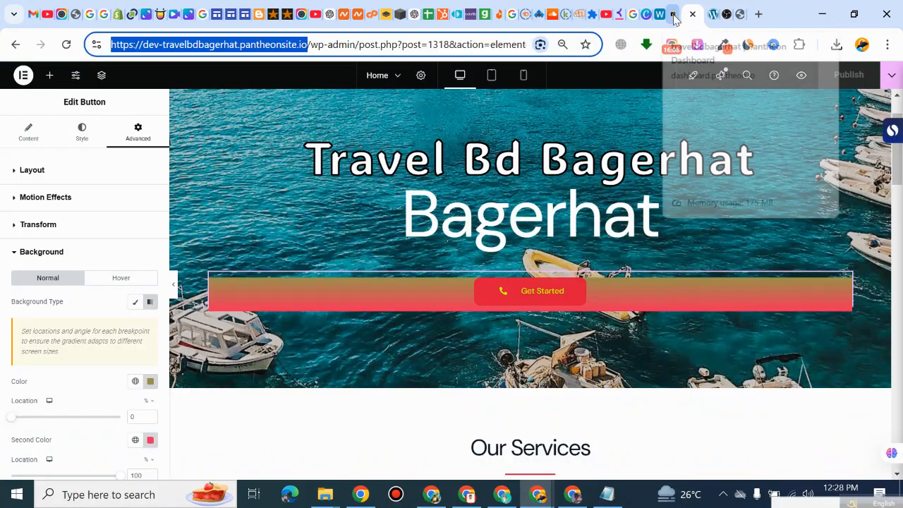
scroll(395, 317, down, 2)
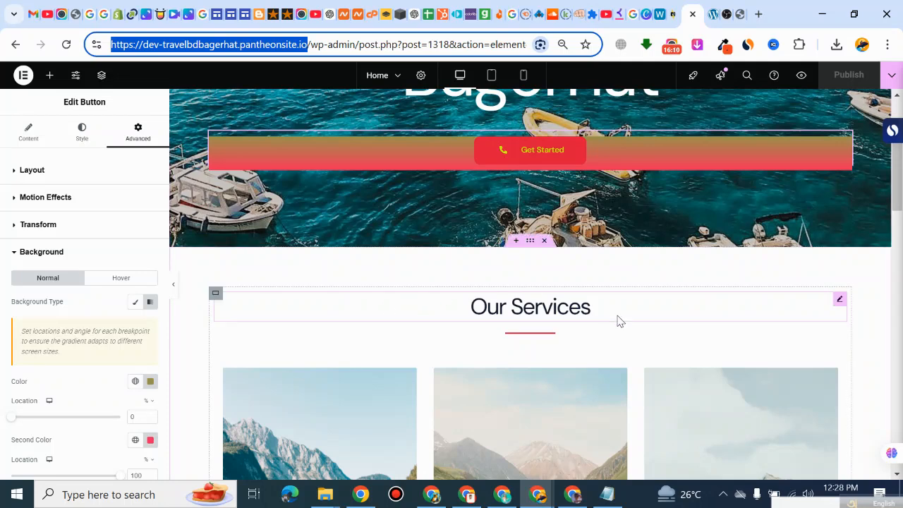
click(591, 315)
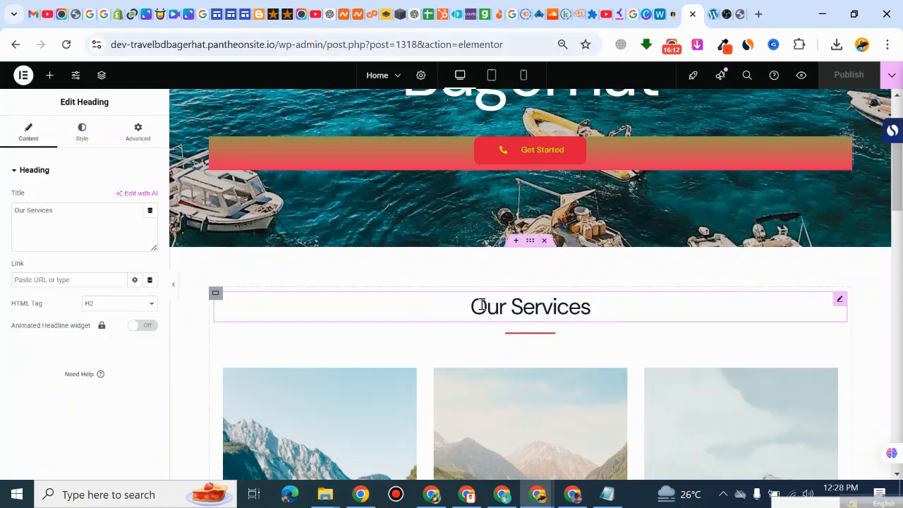
scroll(387, 302, down, 3)
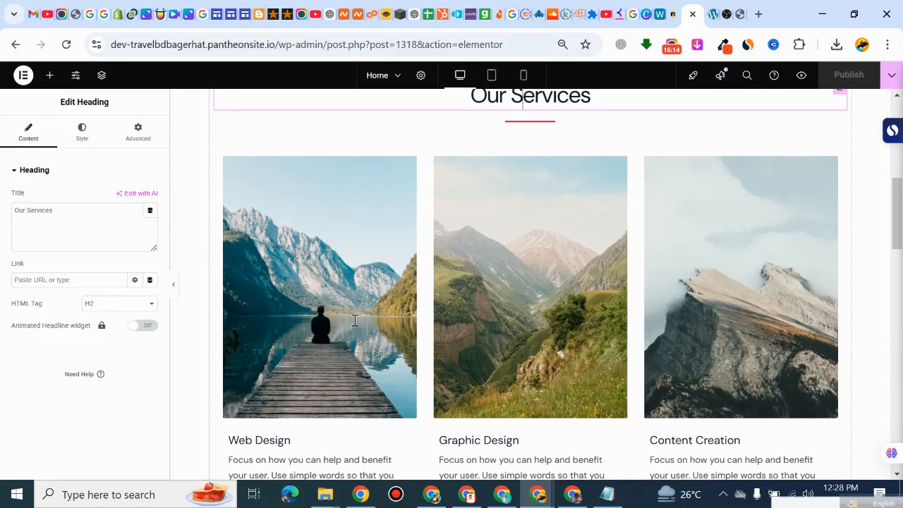
click(346, 366)
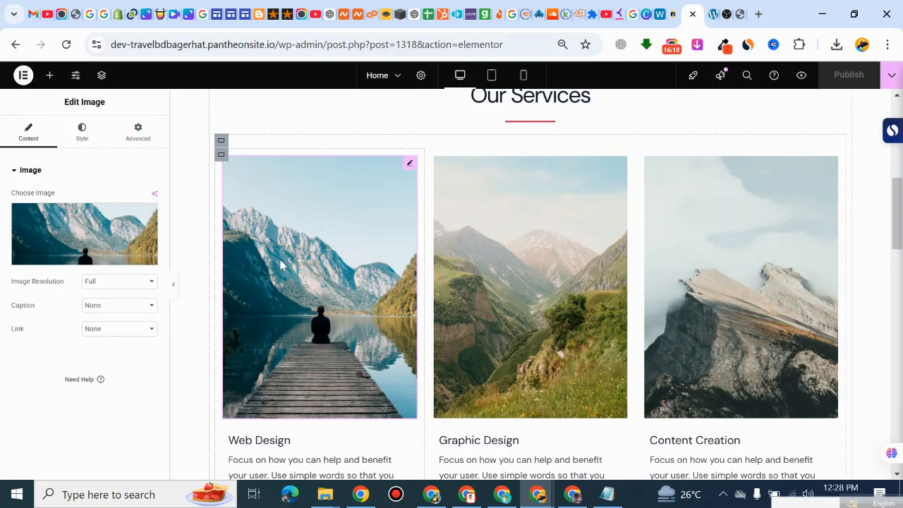
click(68, 260)
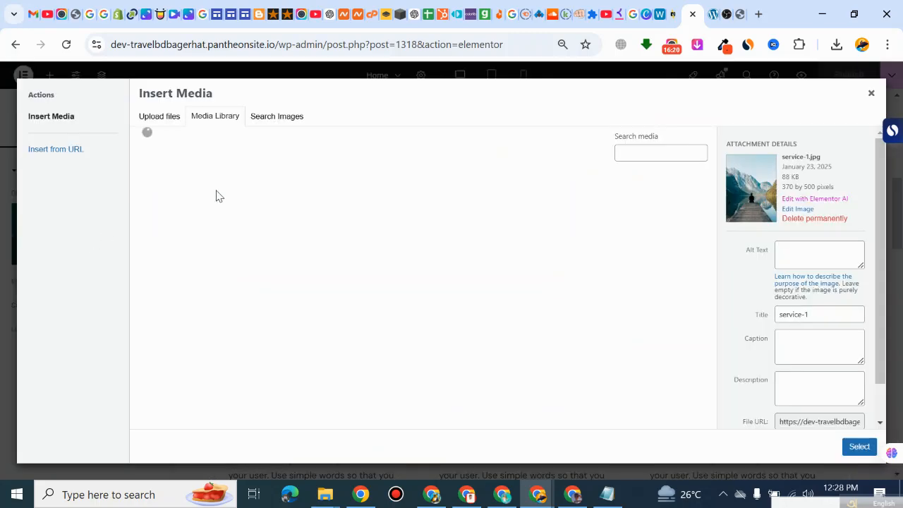
click(277, 116)
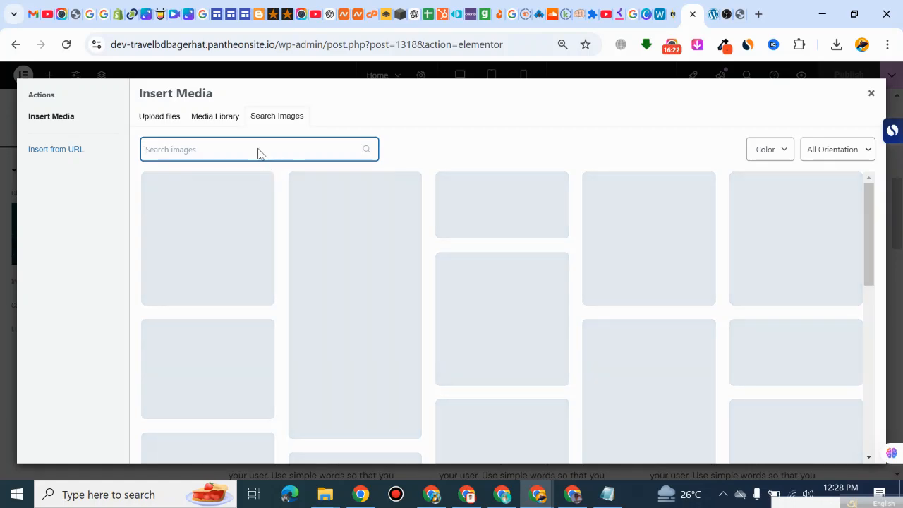
text(you)
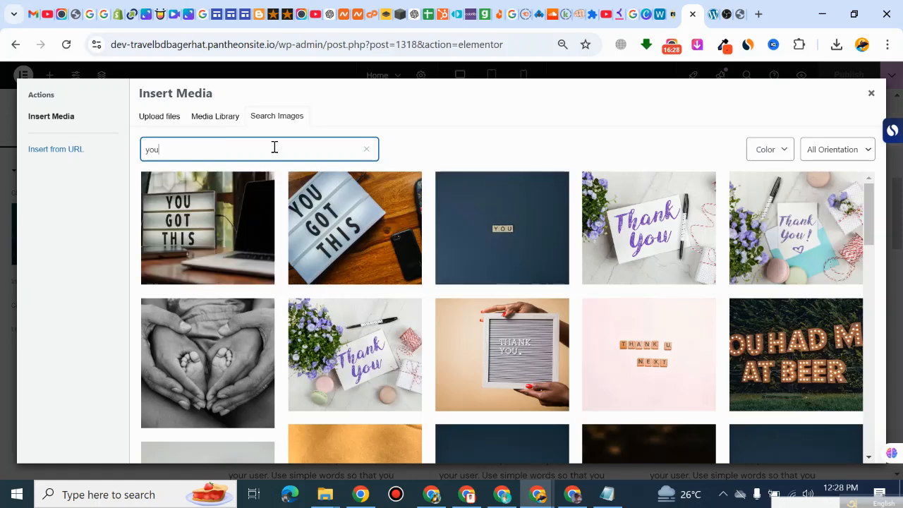
text(tube)
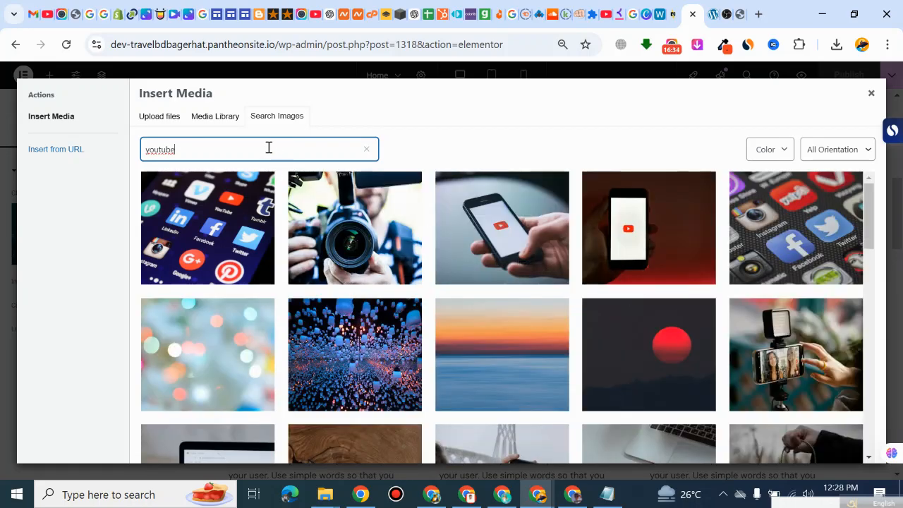
scroll(623, 312, down, 10)
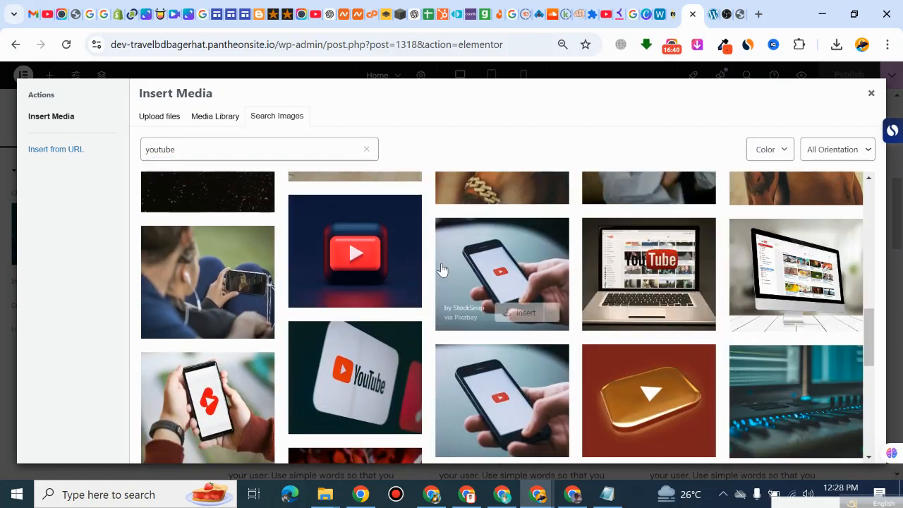
click(378, 290)
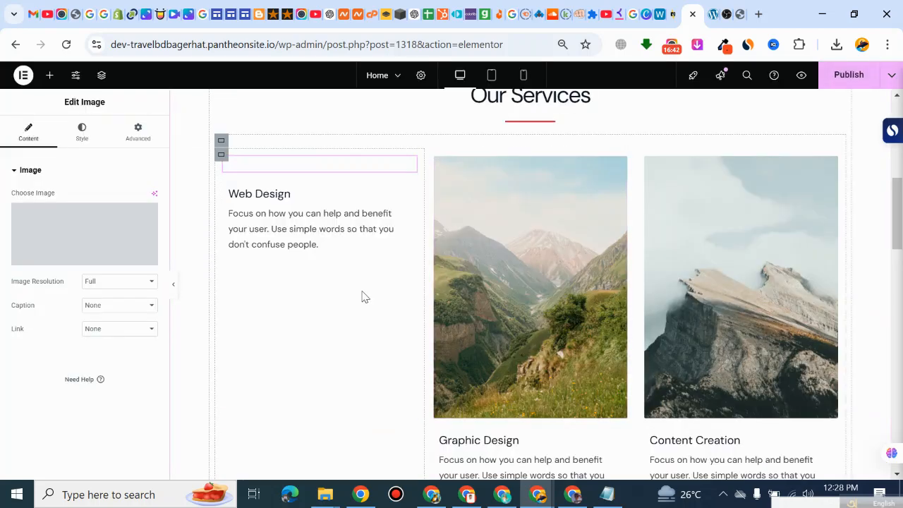
Step: Change the "Web Design" image box title to "Youtube" and center-align the box's text
click(281, 357)
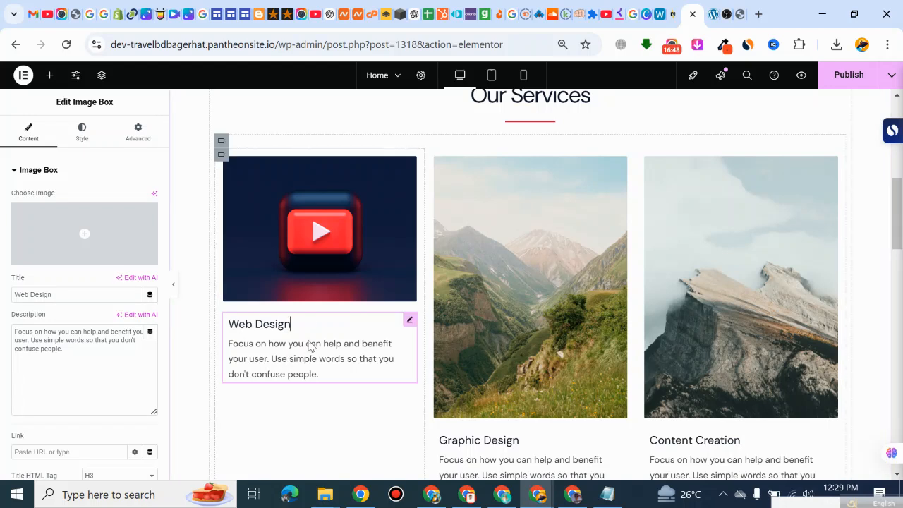
triple_click(23, 293)
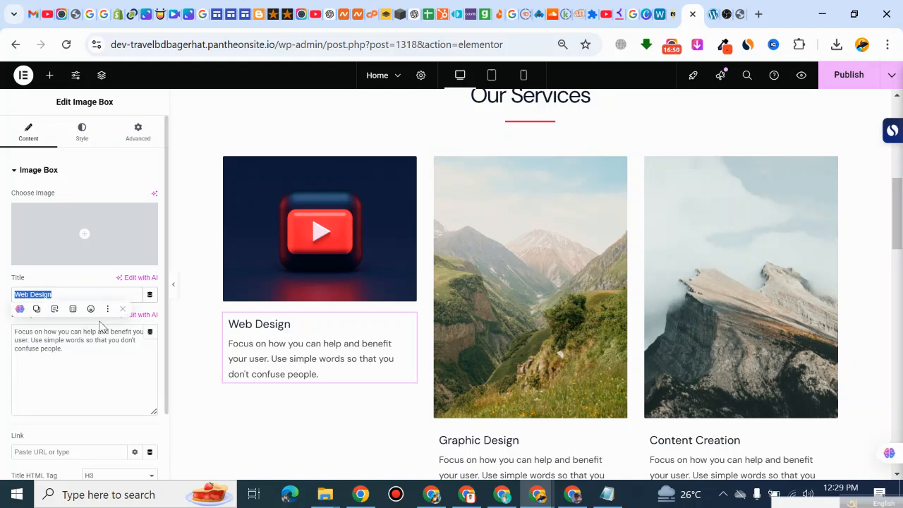
text(Youtube)
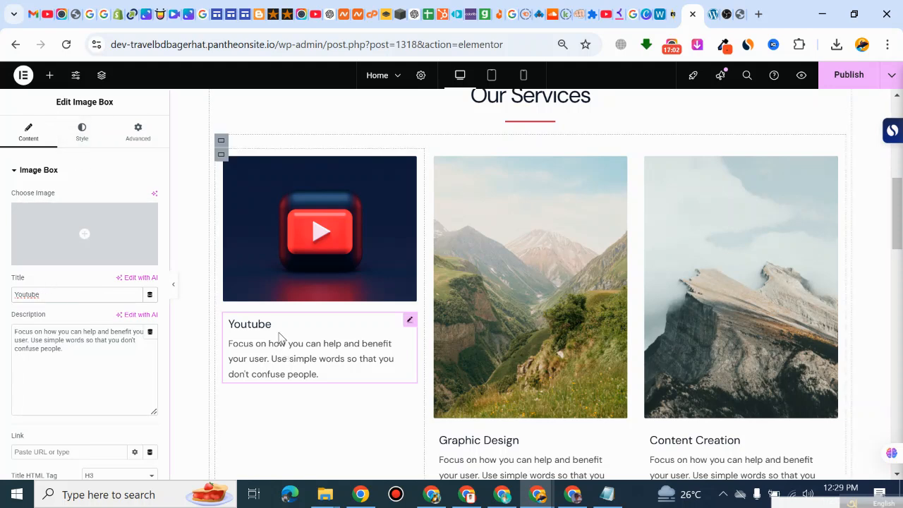
click(83, 143)
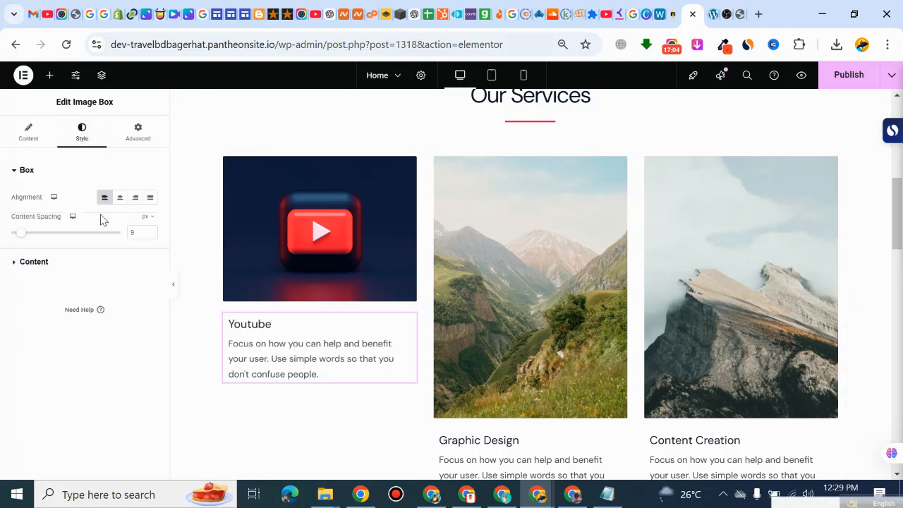
click(120, 197)
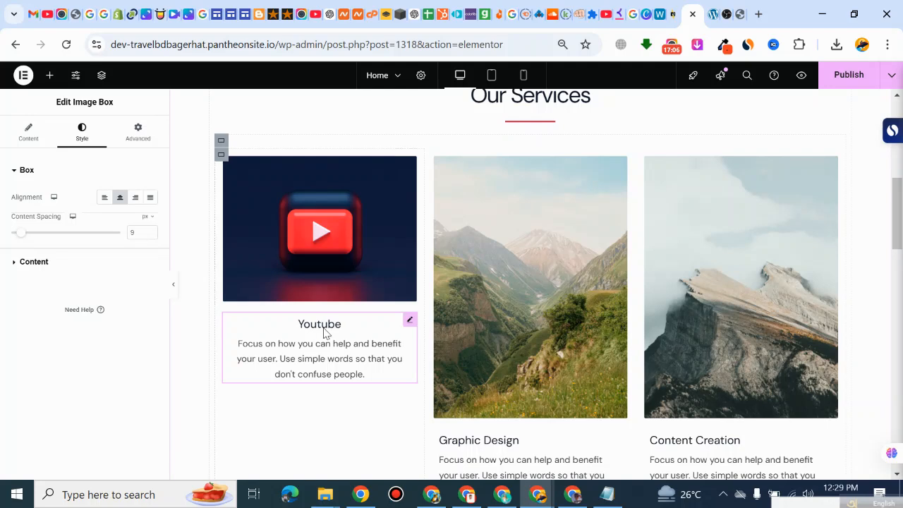
Step: Replace the Youtube box's description with "i am a professional youtube channel creator and youtube video seo expert"
click(36, 140)
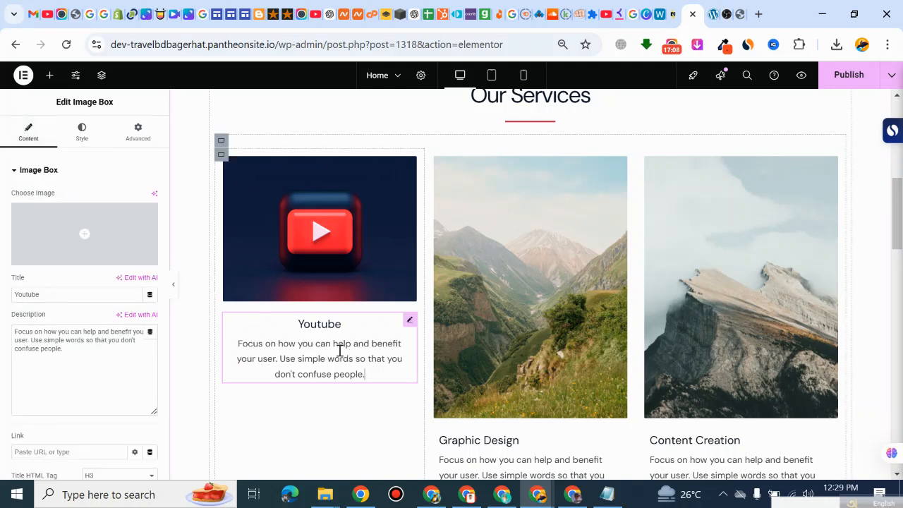
triple_click(78, 338)
text(i am a)
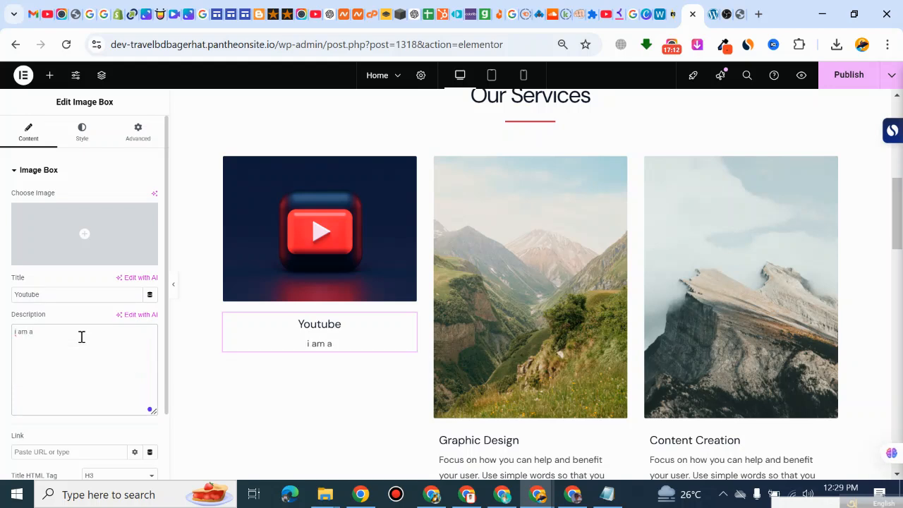
text( professional you)
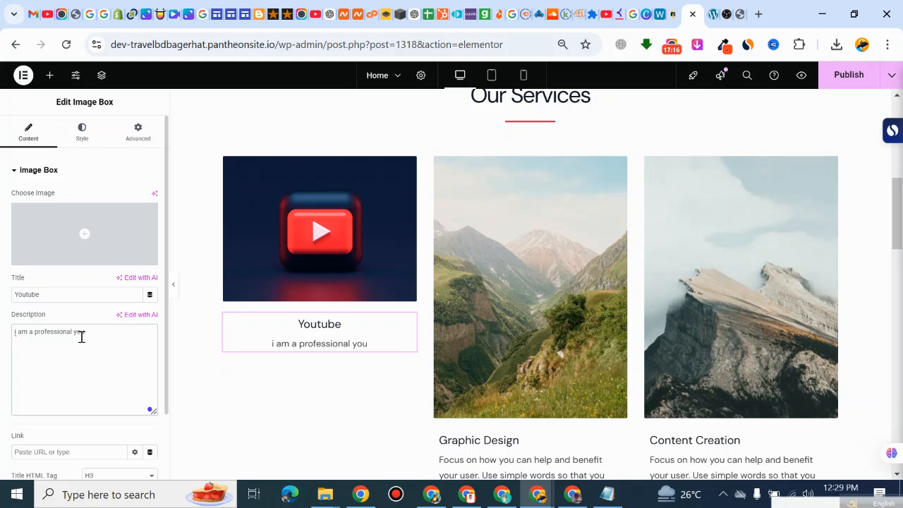
text(tube )
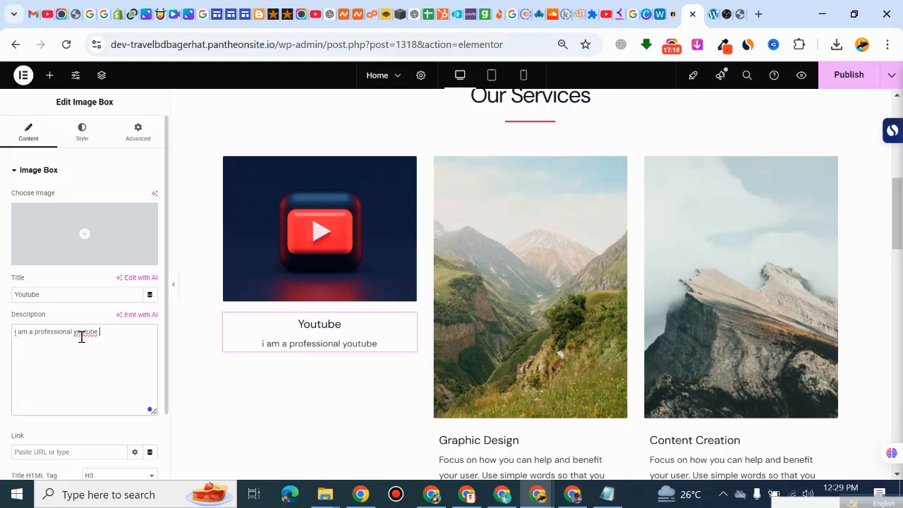
text(ma)
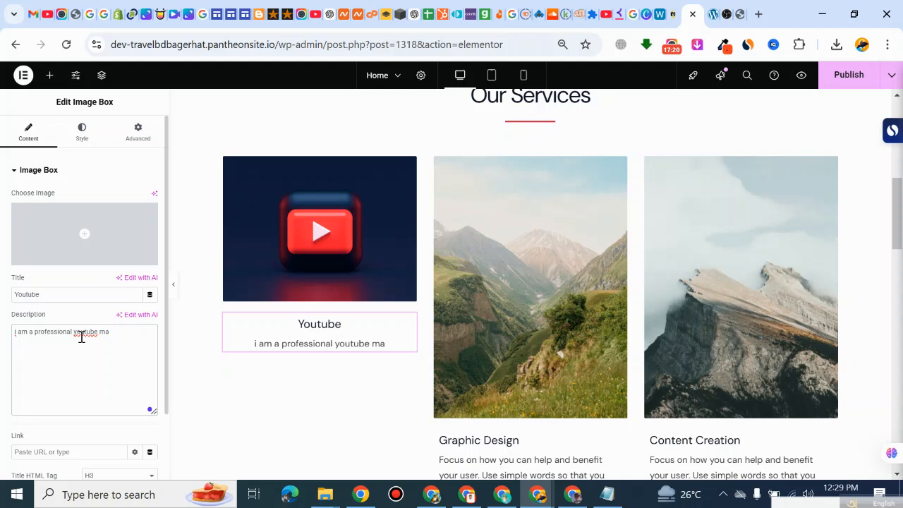
key(BackSpace)
key(BackSpace)
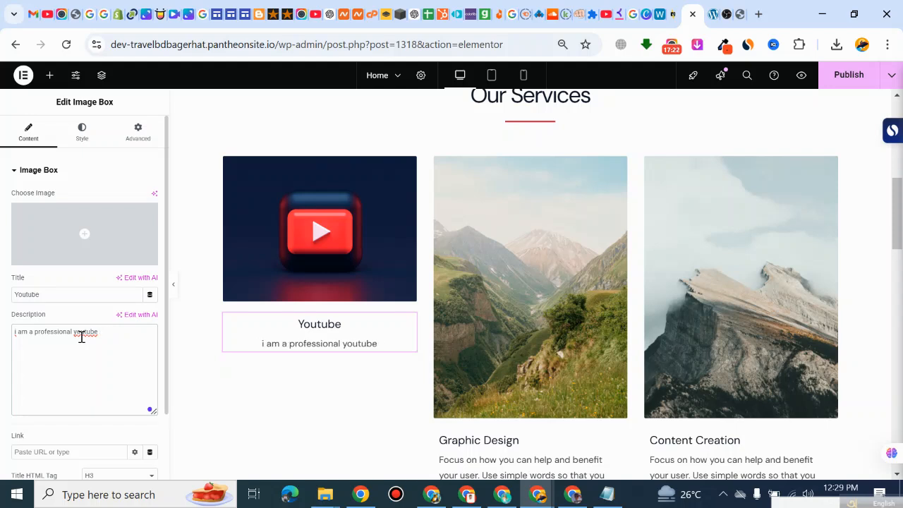
text(channel)
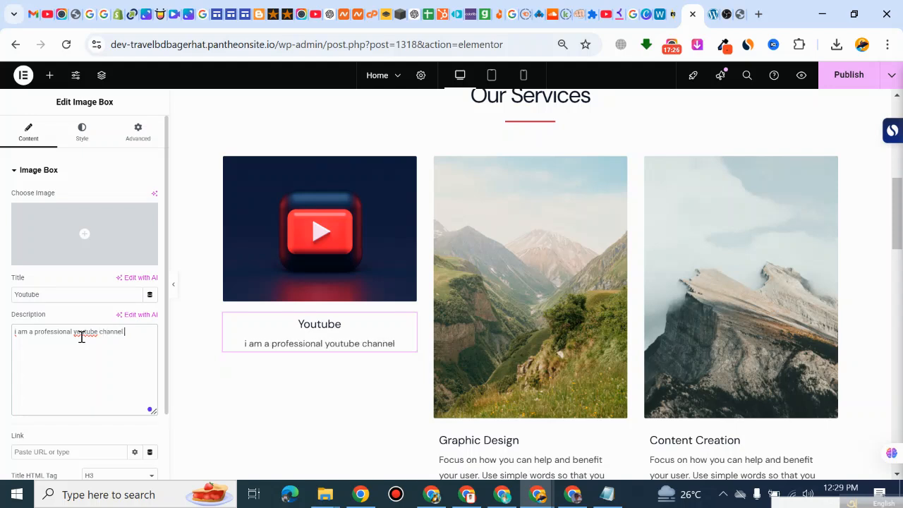
text( creator)
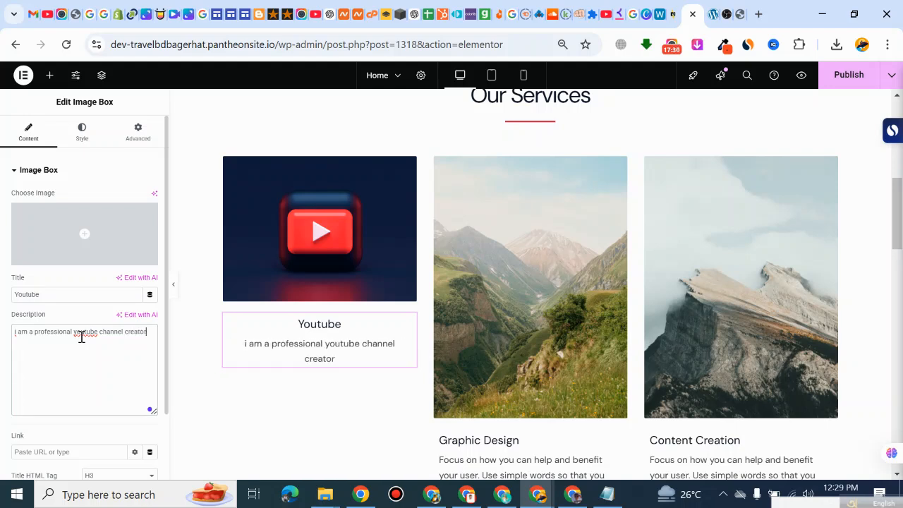
text( am)
key(BackSpace)
text(nd)
text( you)
text(tube)
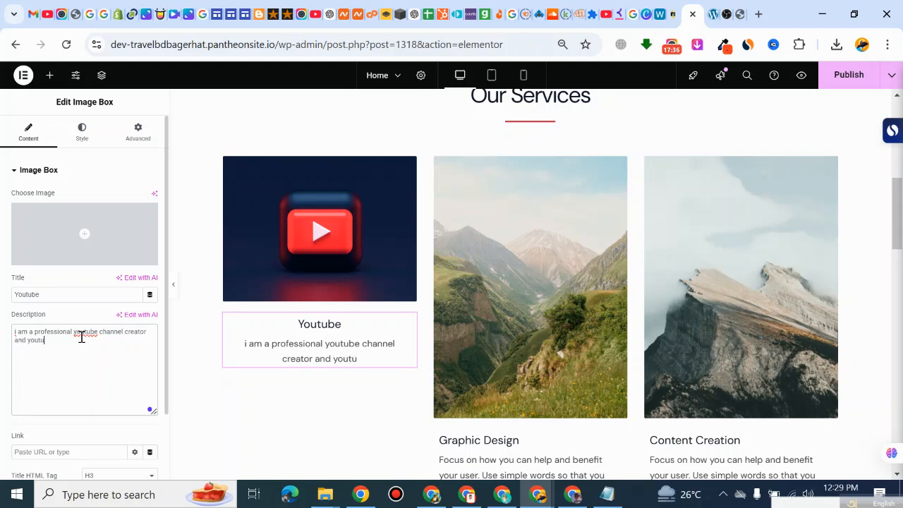
text( video)
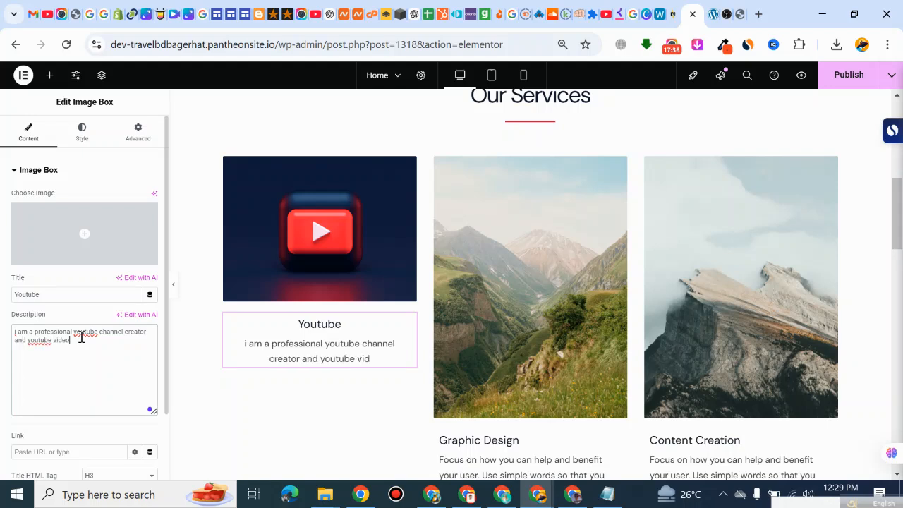
text( seo)
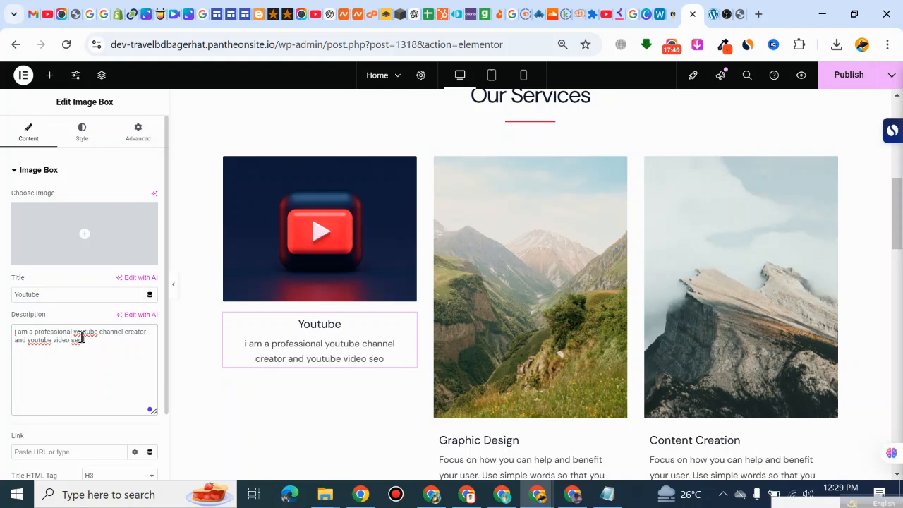
text( expert)
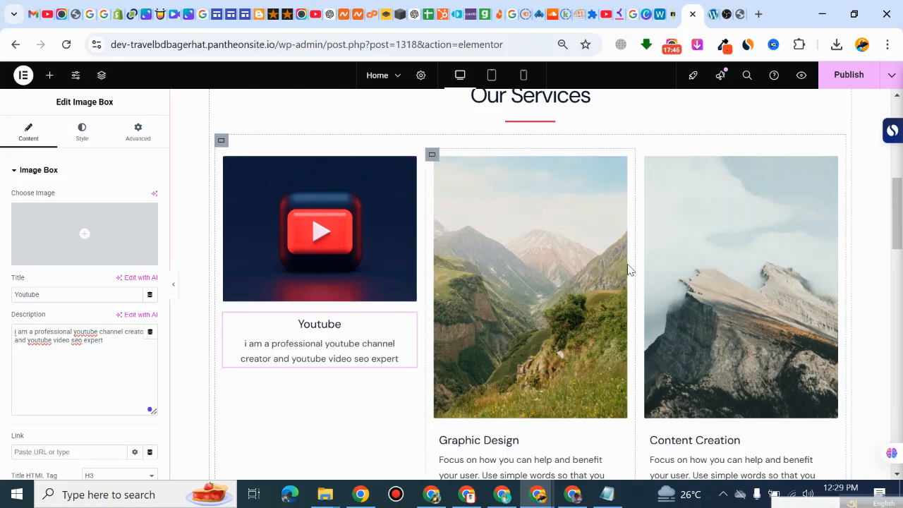
scroll(675, 262, down, 1)
scroll(675, 262, down, 1)
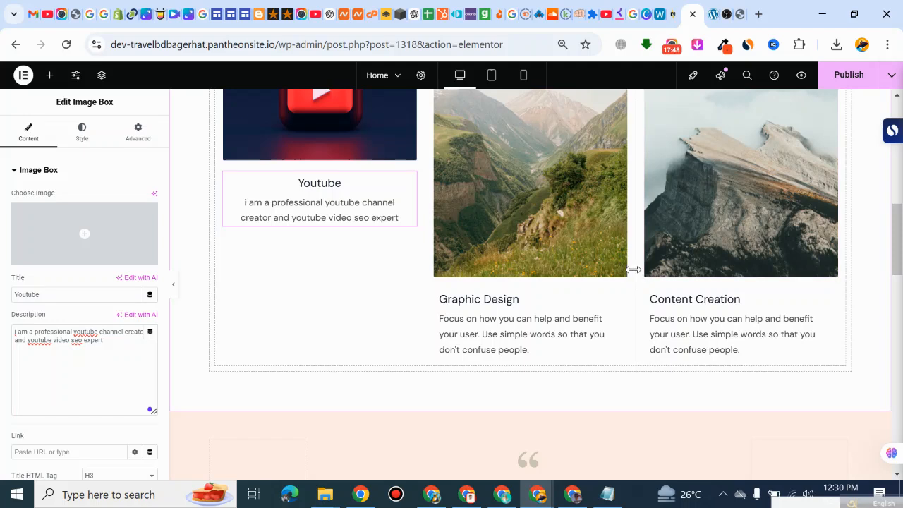
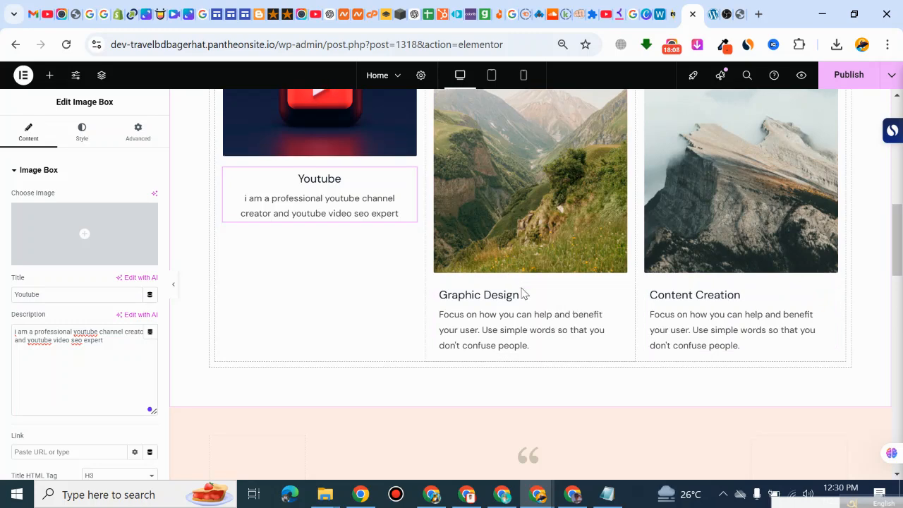
Step: Publish the Home page with the updated Youtube service box
scroll(520, 289, up, 1)
scroll(557, 232, up, 2)
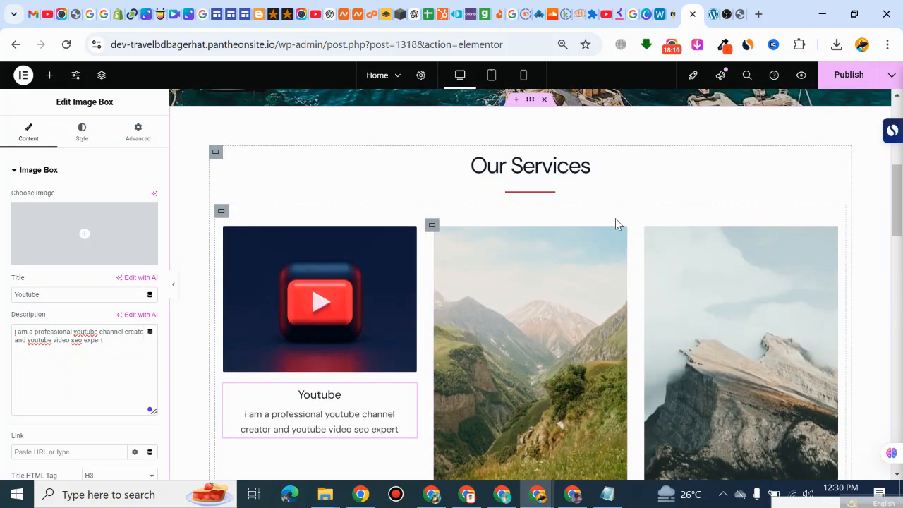
scroll(615, 222, down, 1)
click(840, 74)
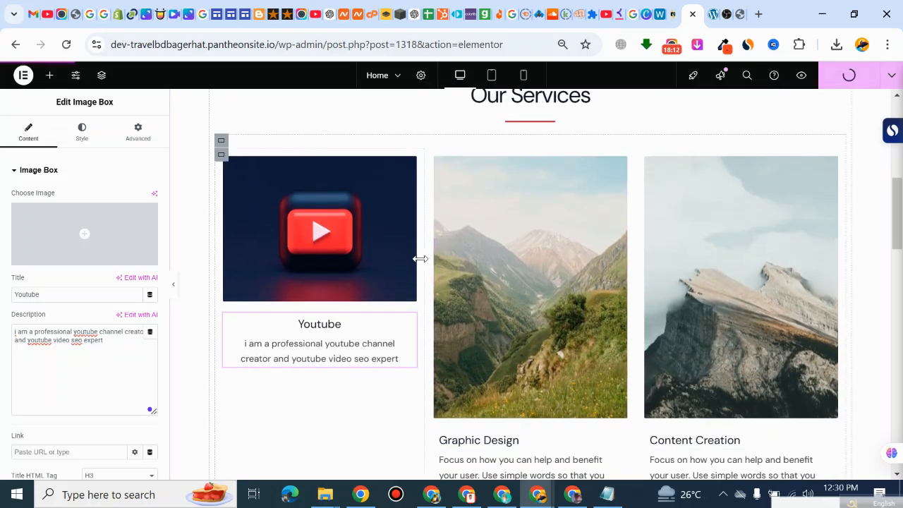
Step: Replace the testimonial quote heading with the filler text "e srdg drfgdsctdryt rthydafcvdfrgvsfdzrcvdszcdszc dszc" and review its style and advanced settings
scroll(421, 264, up, 2)
scroll(420, 263, up, 2)
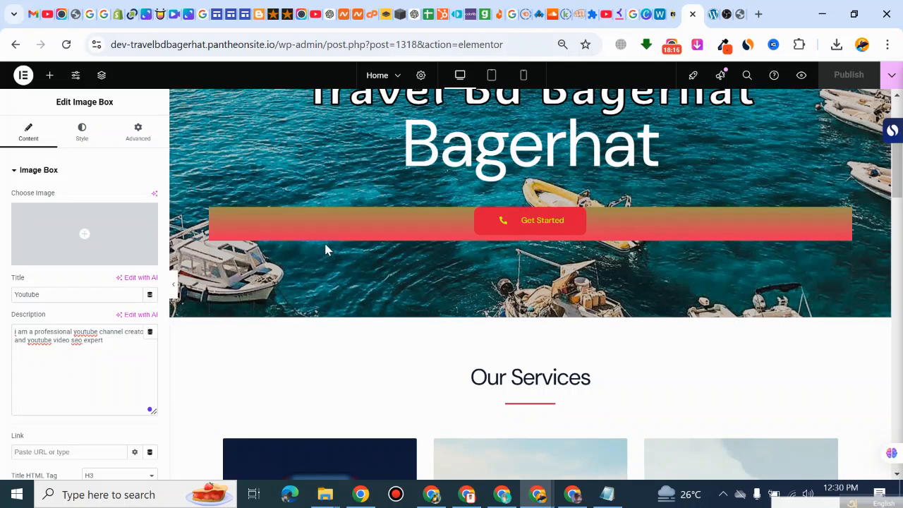
scroll(619, 228, up, 2)
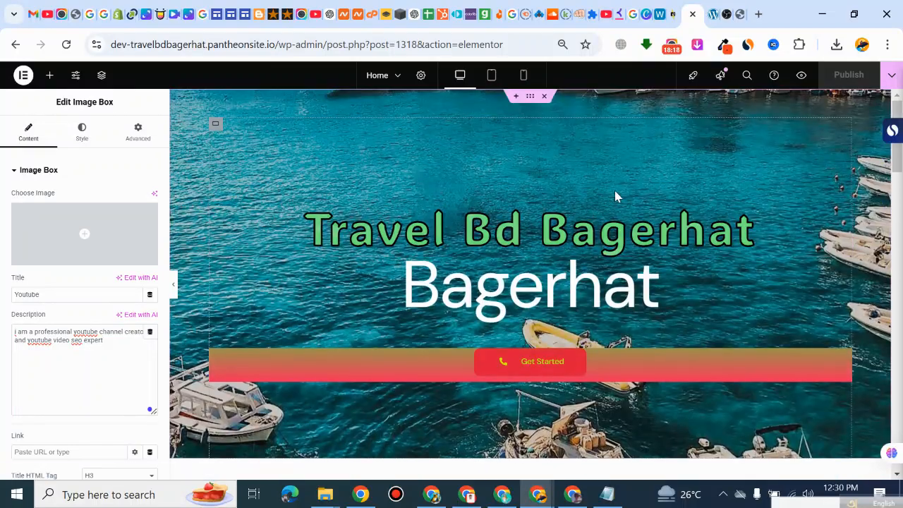
scroll(614, 195, down, 9)
scroll(387, 322, down, 5)
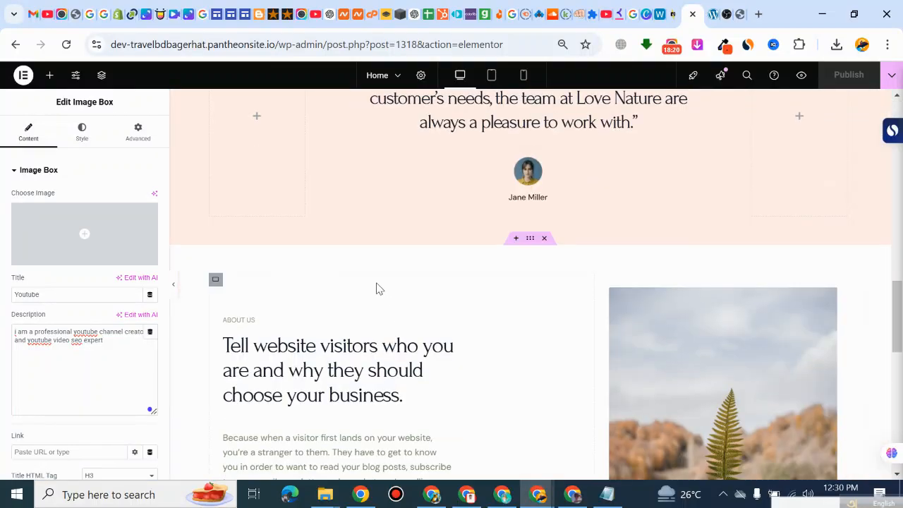
scroll(377, 287, up, 2)
scroll(363, 256, up, 2)
scroll(537, 304, down, 2)
click(561, 239)
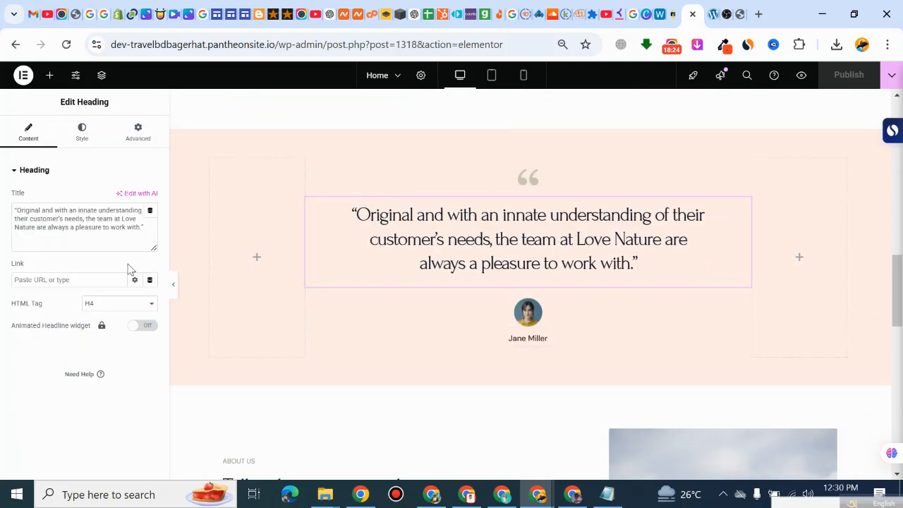
triple_click(95, 228)
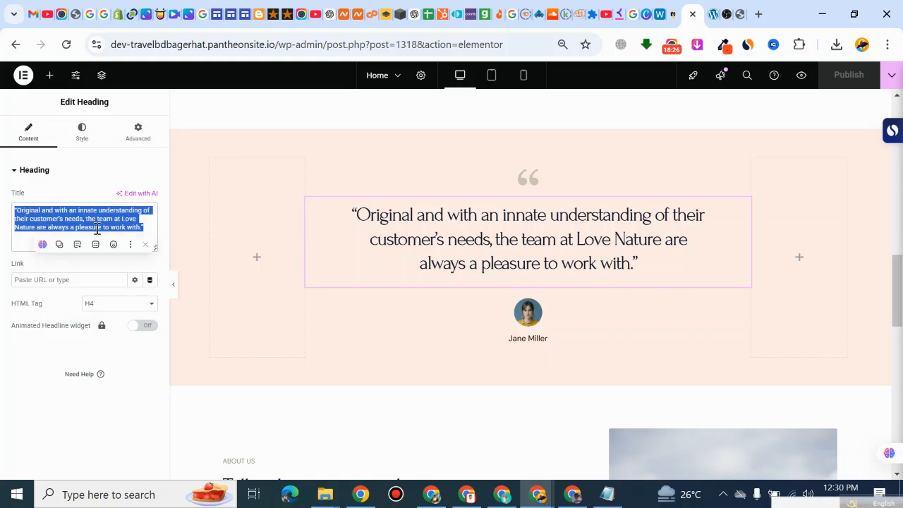
text(e srdg drfgdsctdryt rthydafcvd)
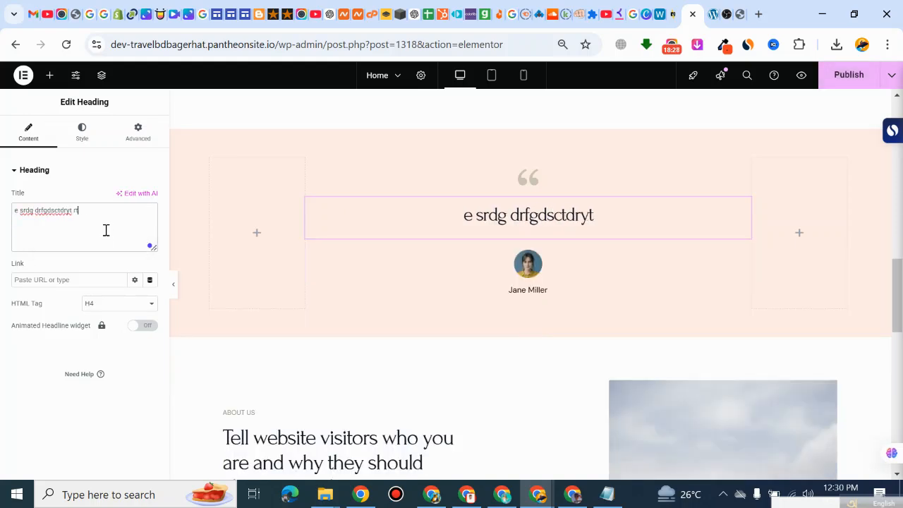
text(frgvsfdzrcvdszcdszc dszc)
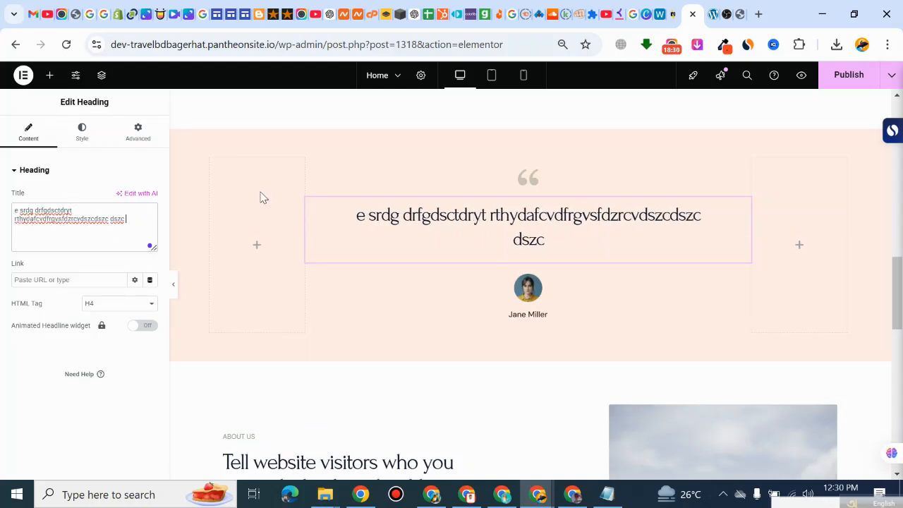
click(84, 135)
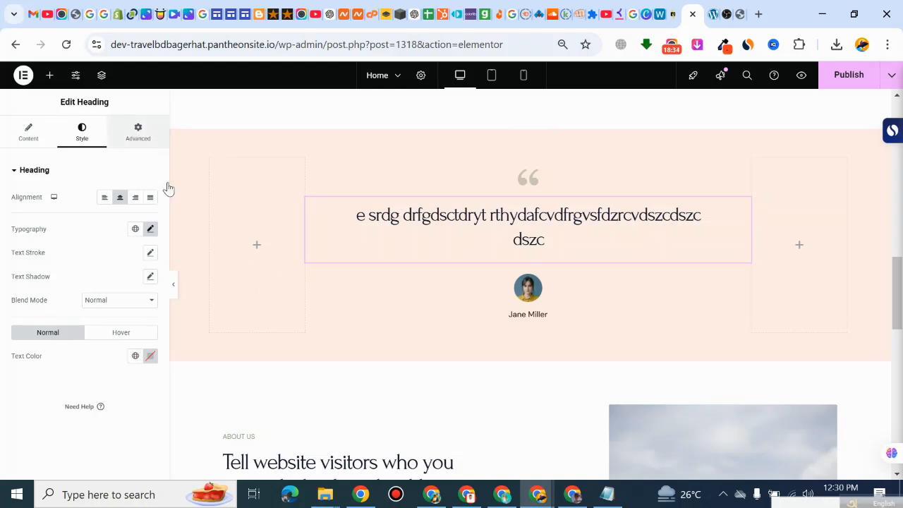
click(137, 133)
Step: Replace the testimonial's portrait image with avatar_on_about.png from the media library
click(541, 299)
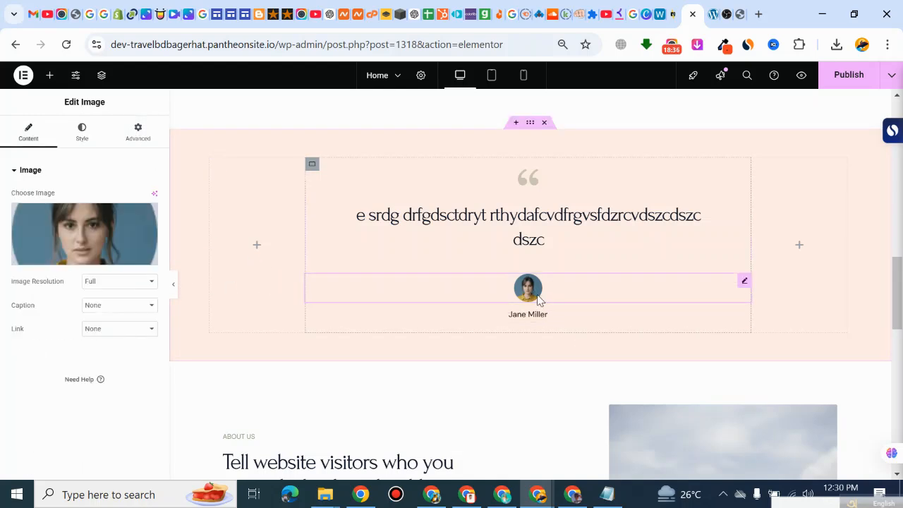
click(74, 261)
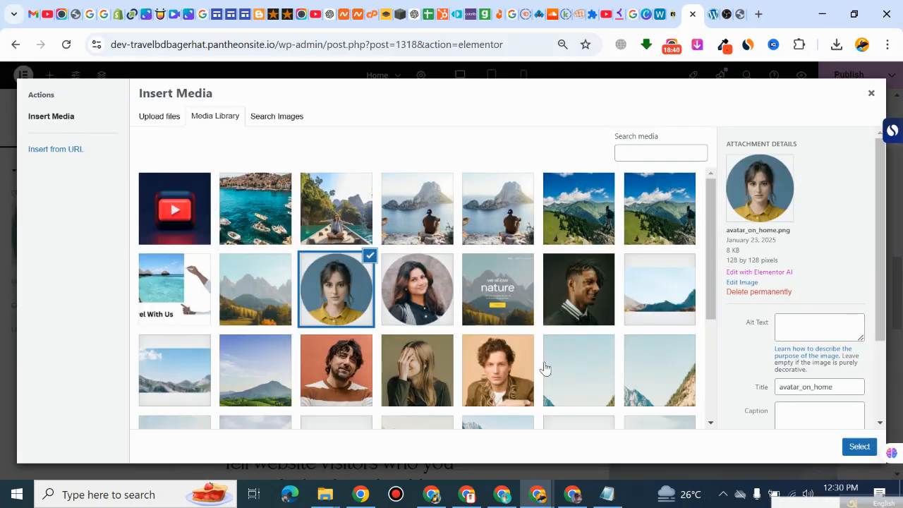
click(418, 292)
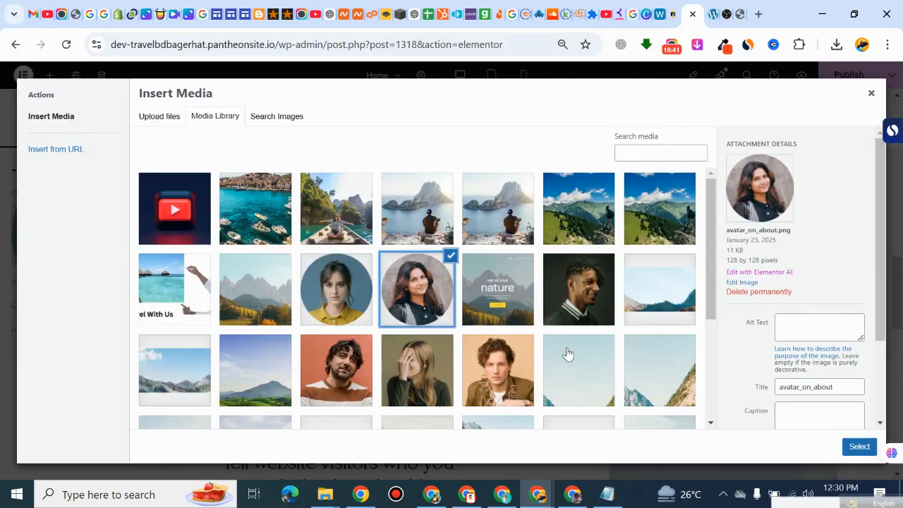
click(854, 447)
Step: Examine the About Us paragraph, the fern image's advanced and style settings, and the "Let's Talk Now" button in the Questions section
scroll(577, 276, down, 3)
scroll(514, 309, down, 3)
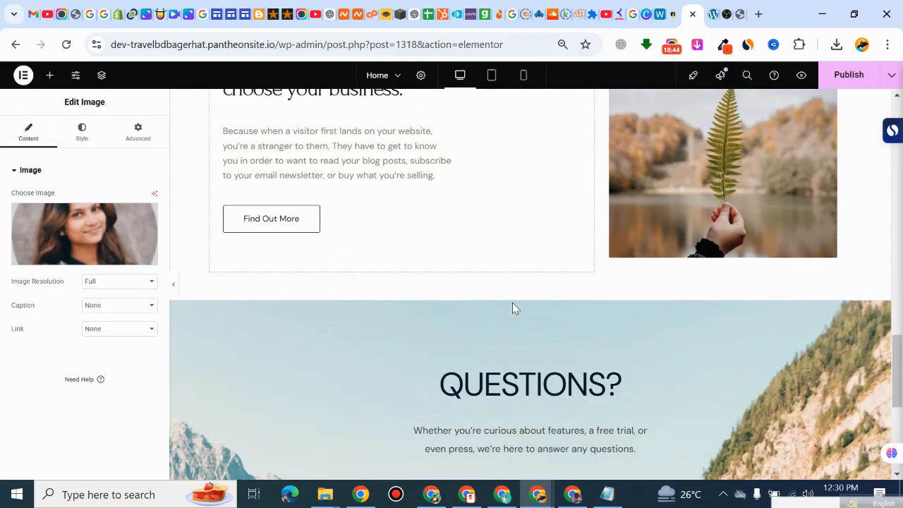
scroll(515, 308, up, 2)
click(321, 284)
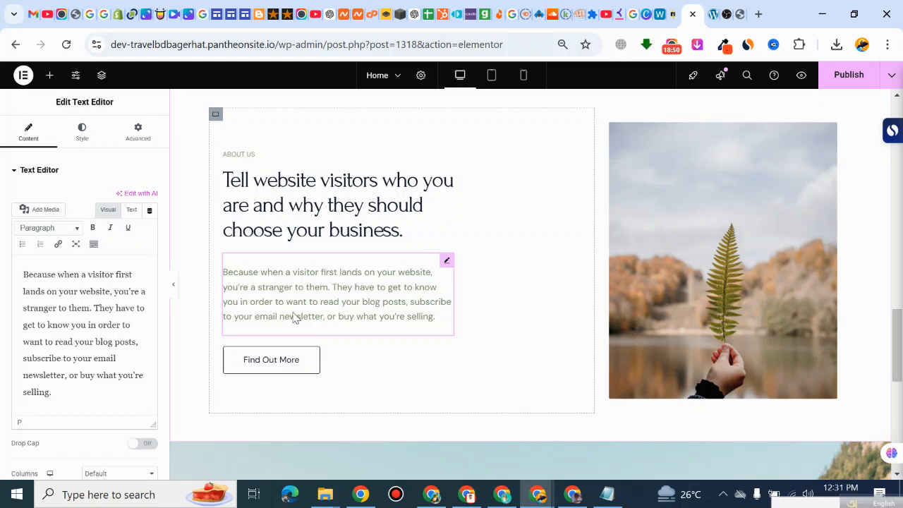
click(784, 273)
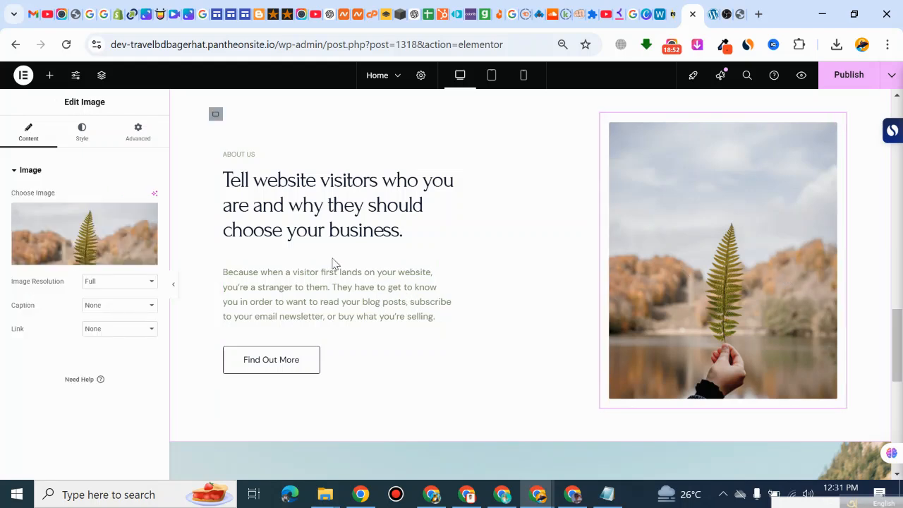
click(138, 134)
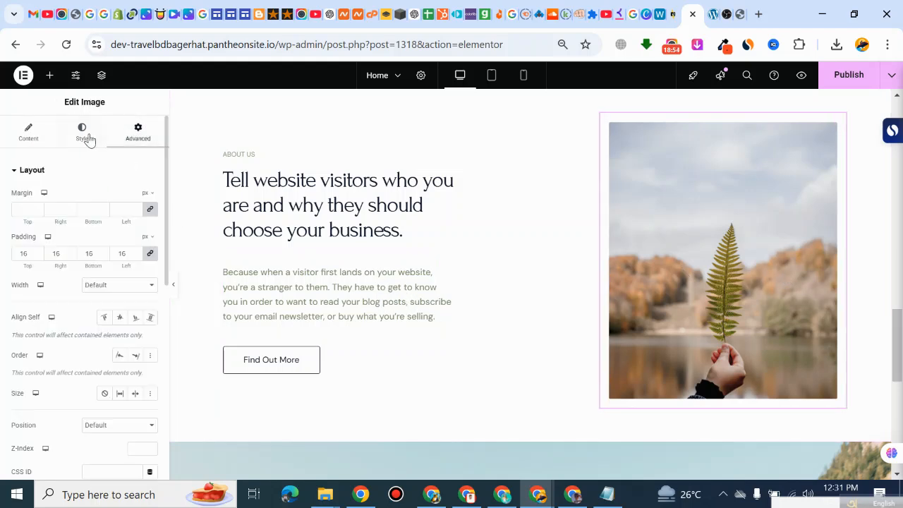
click(82, 134)
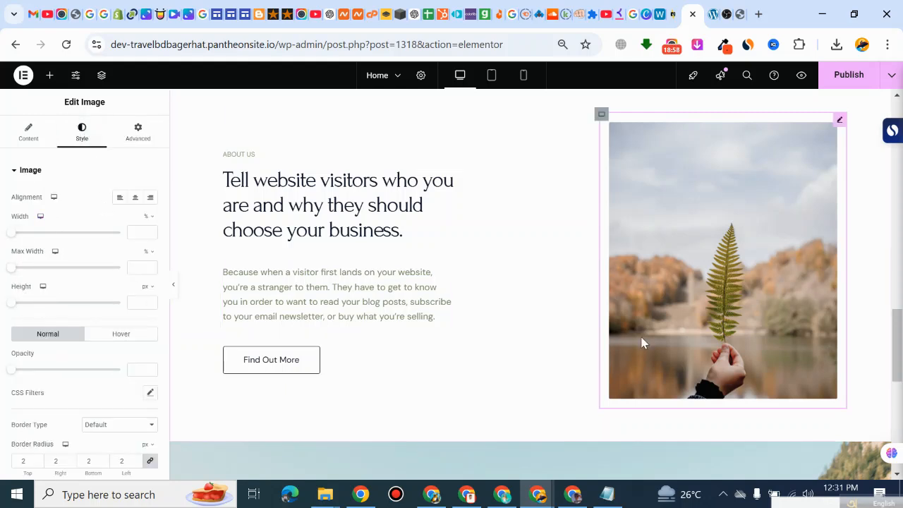
scroll(558, 317, down, 6)
click(411, 224)
scroll(669, 403, down, 1)
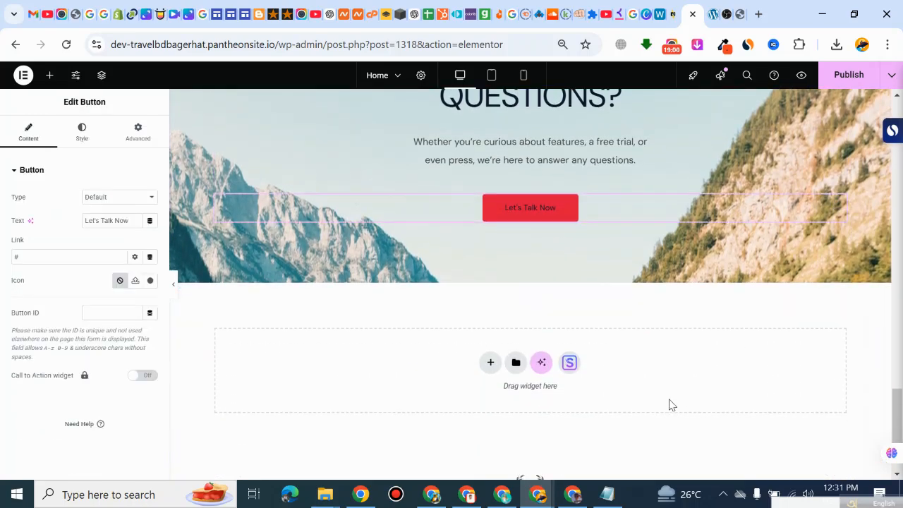
Step: Publish the Home page changes, reload the live home page and check its hero and service boxes
scroll(574, 322, up, 3)
click(853, 76)
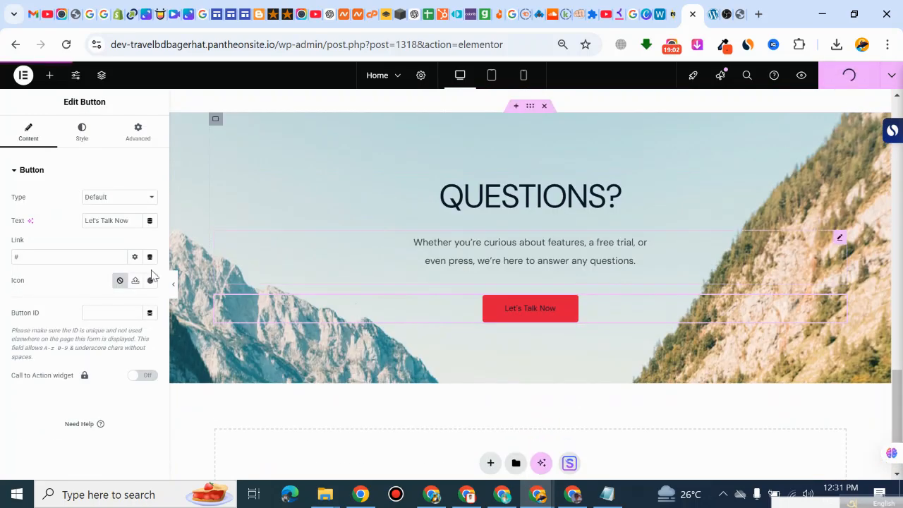
click(712, 15)
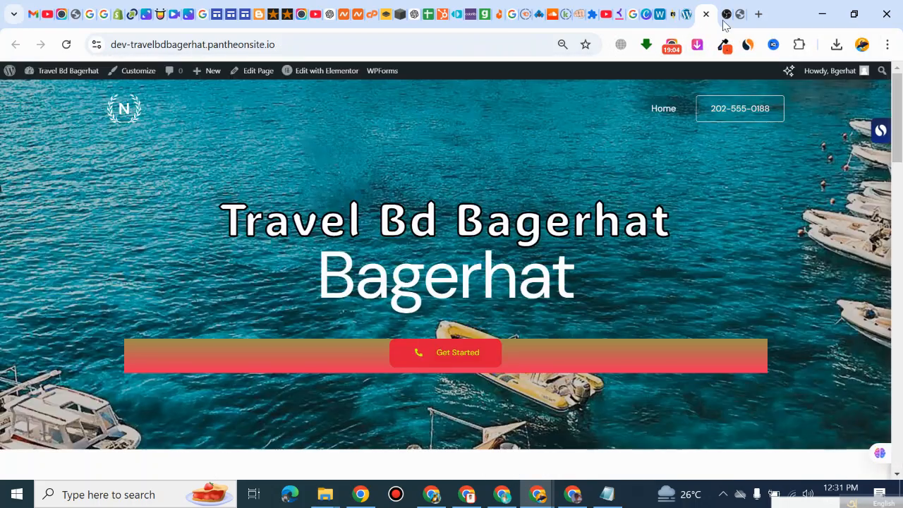
click(67, 45)
scroll(403, 278, down, 7)
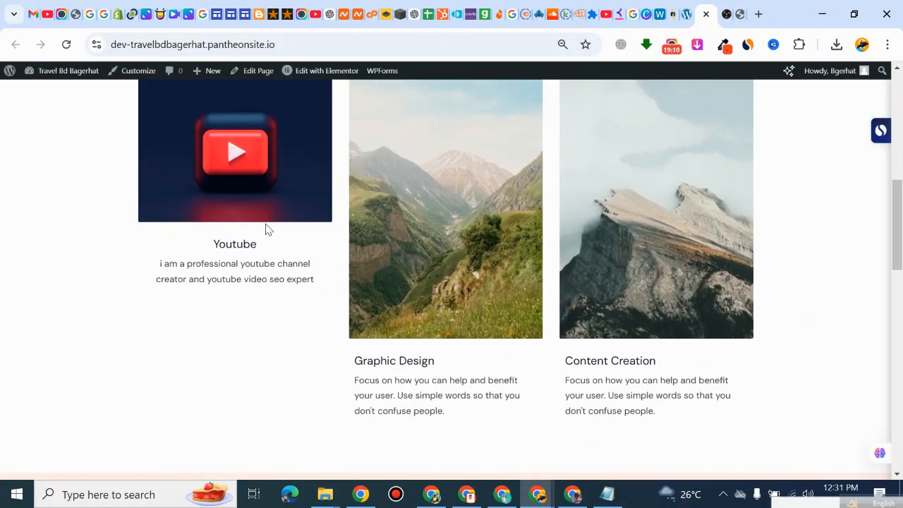
scroll(267, 227, up, 7)
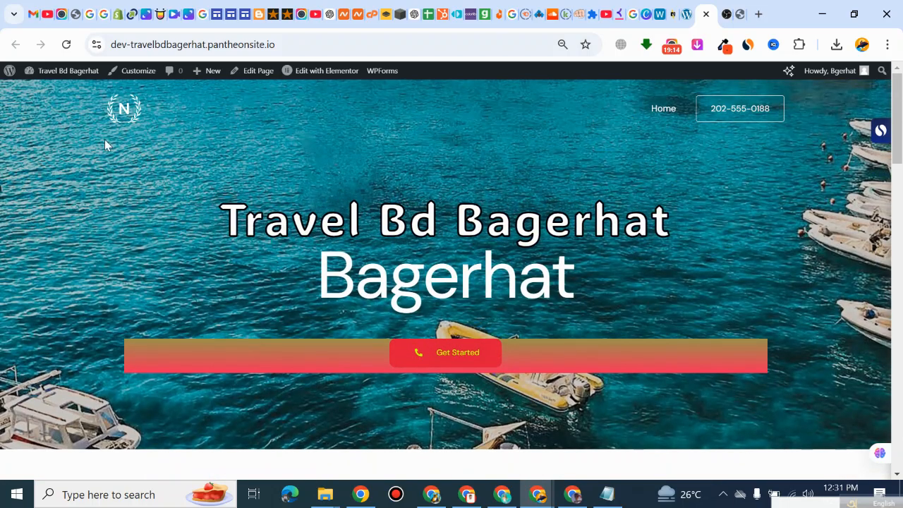
Step: Leave the Elementor editor for the site's wp-admin dashboard and open the list of pages
click(683, 15)
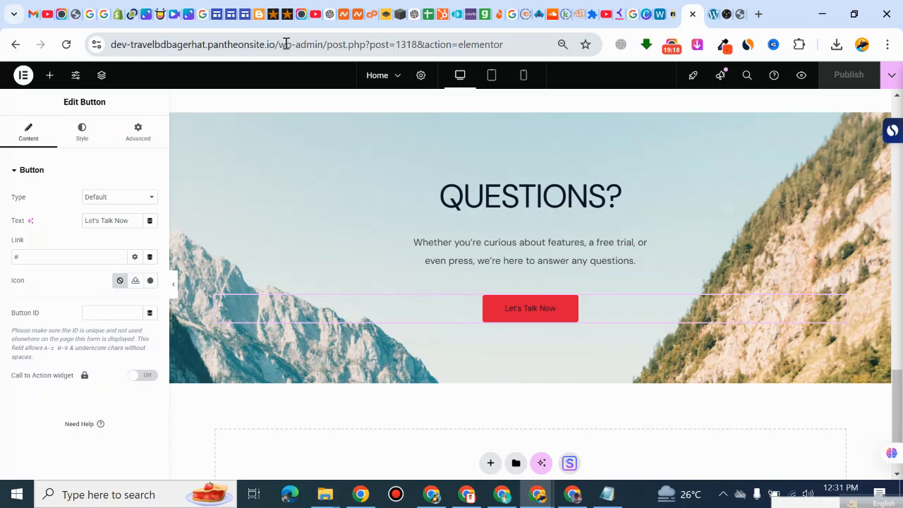
drag(326, 45, 571, 72)
key(BackSpace)
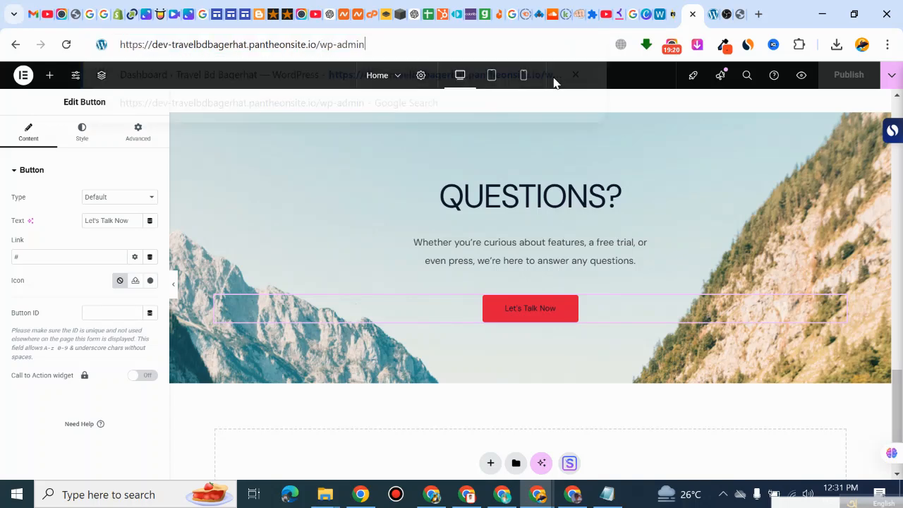
key(Return)
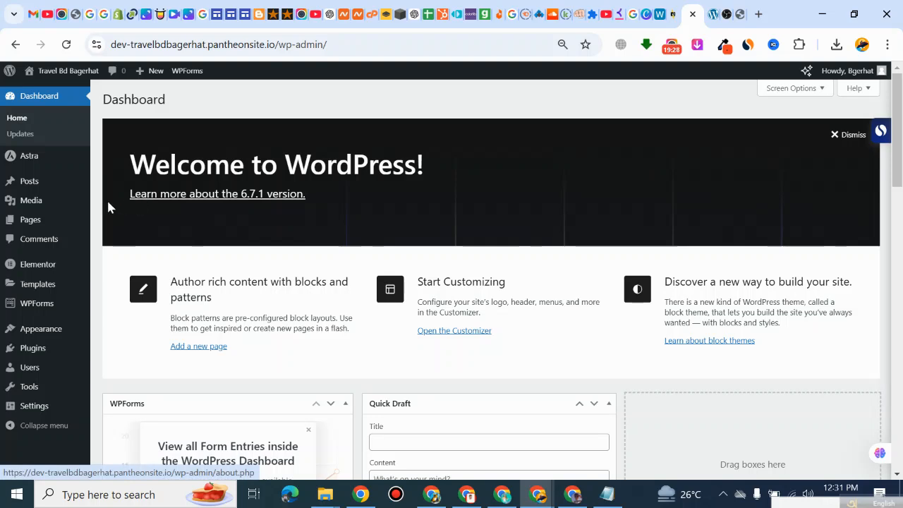
click(34, 220)
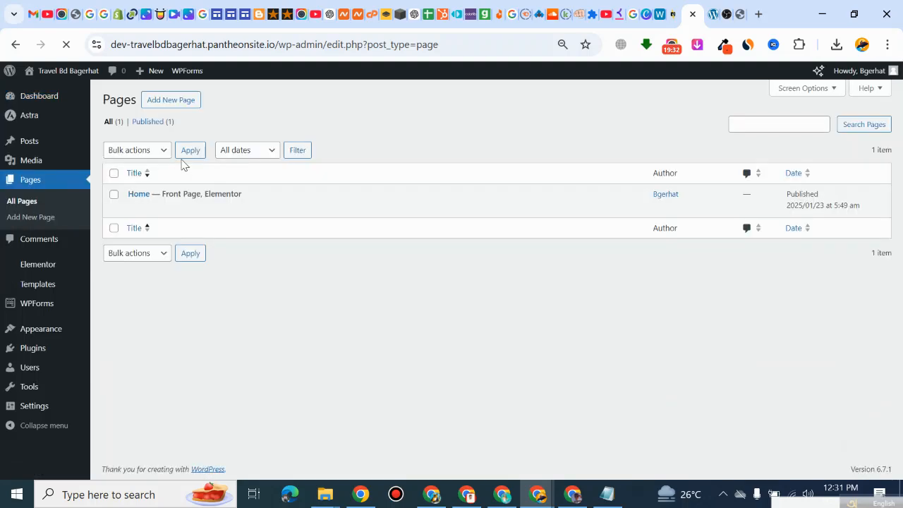
Step: Add a new page titled "About Us", dismissing the block editor's welcome guide, and publish it
click(173, 103)
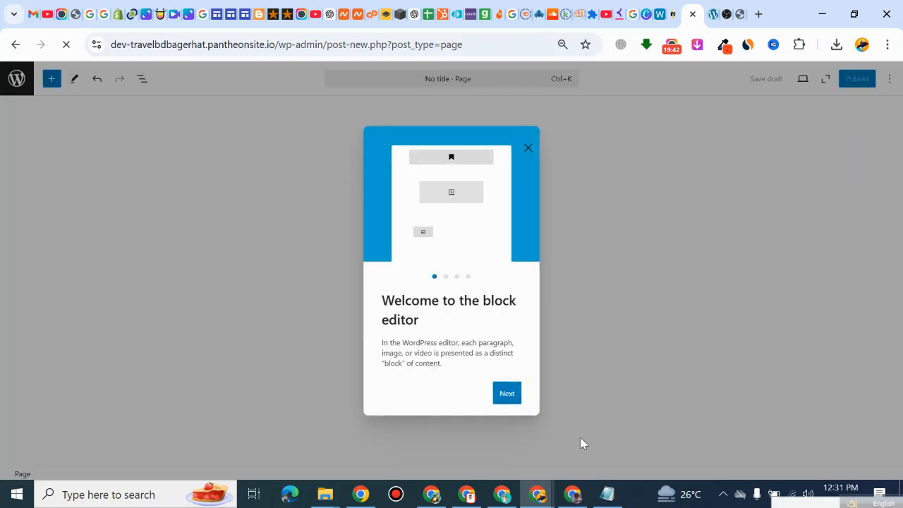
click(510, 400)
click(528, 138)
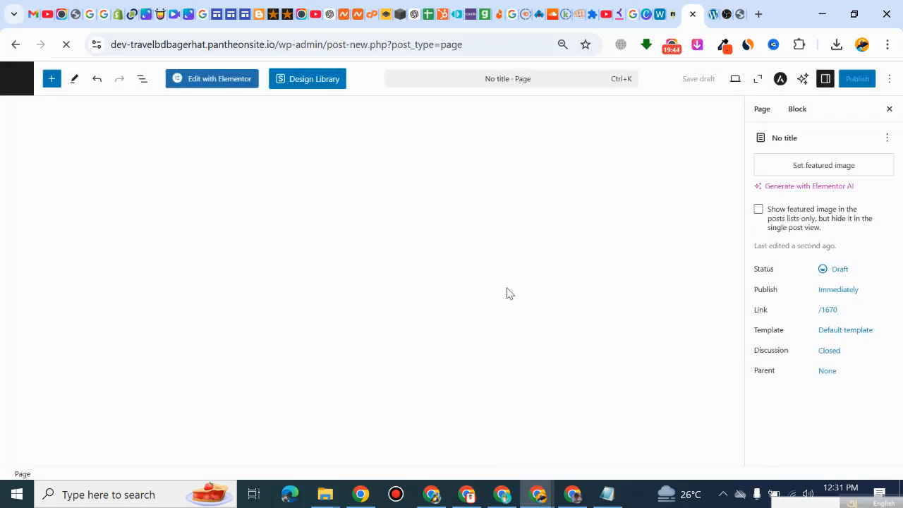
click(115, 154)
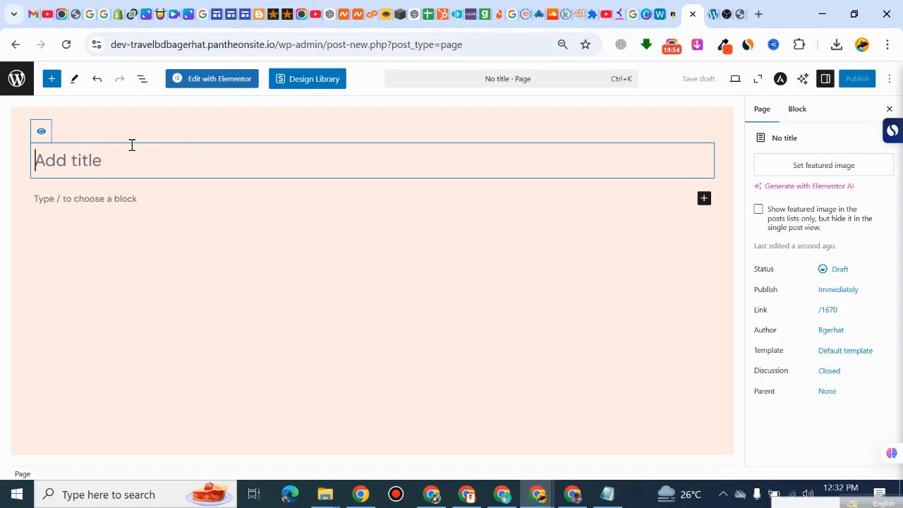
text(About )
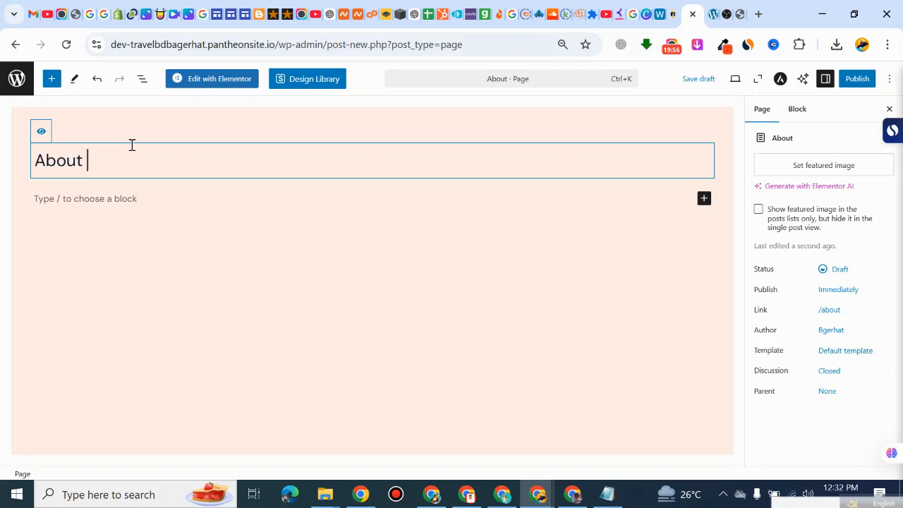
text(Us)
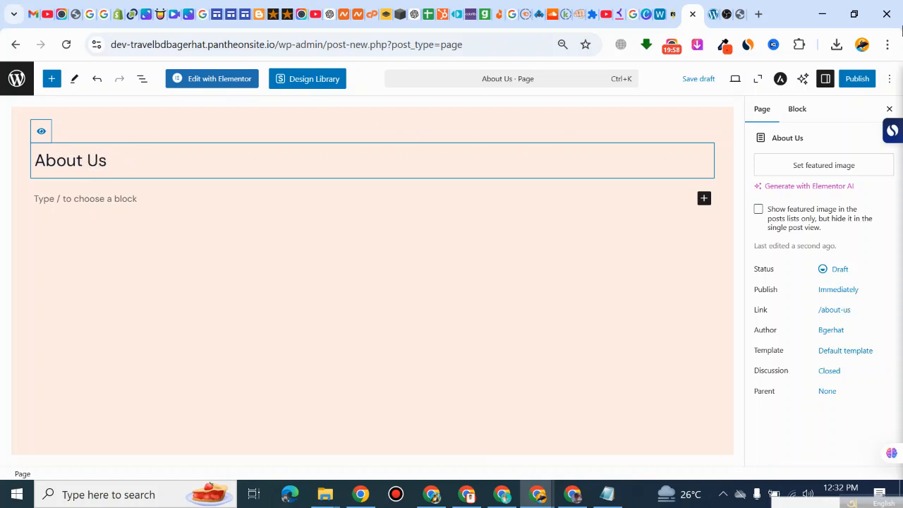
click(852, 79)
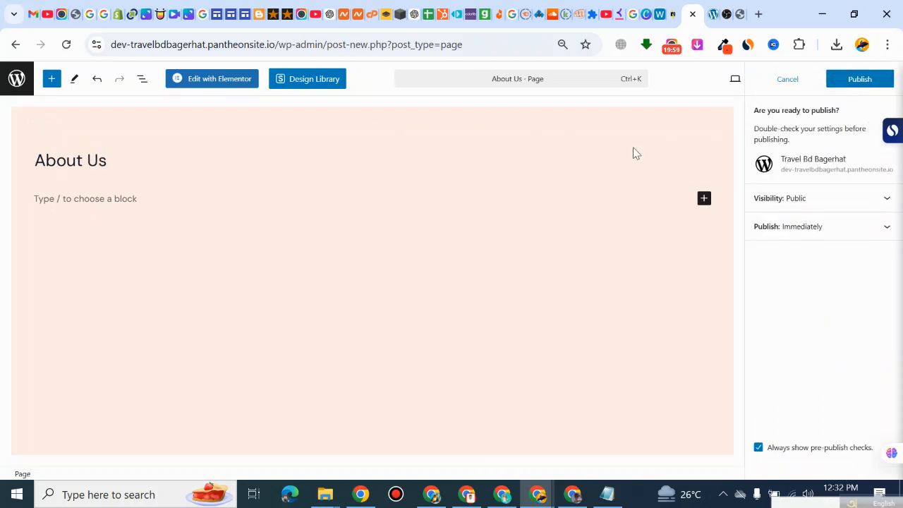
click(854, 81)
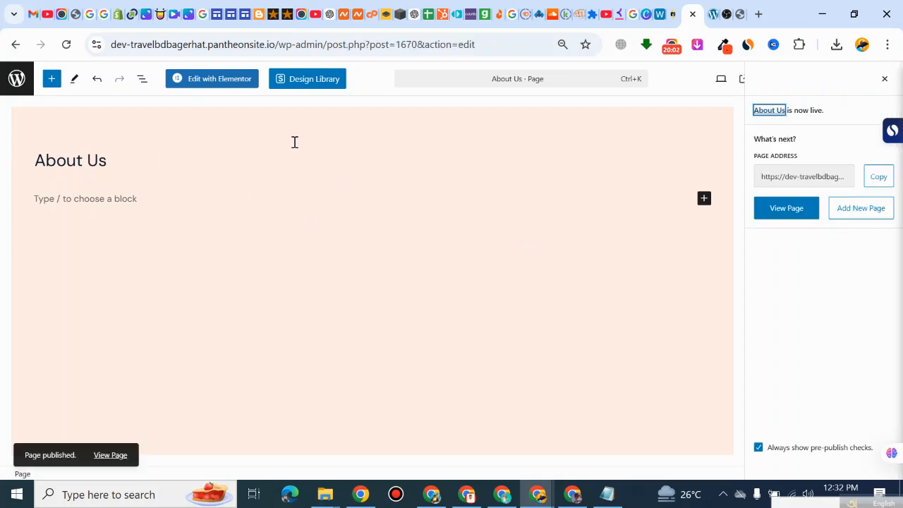
Step: Leave the About Us page editor for the site's wp-admin dashboard and open the list of pages
drag(297, 44, 513, 42)
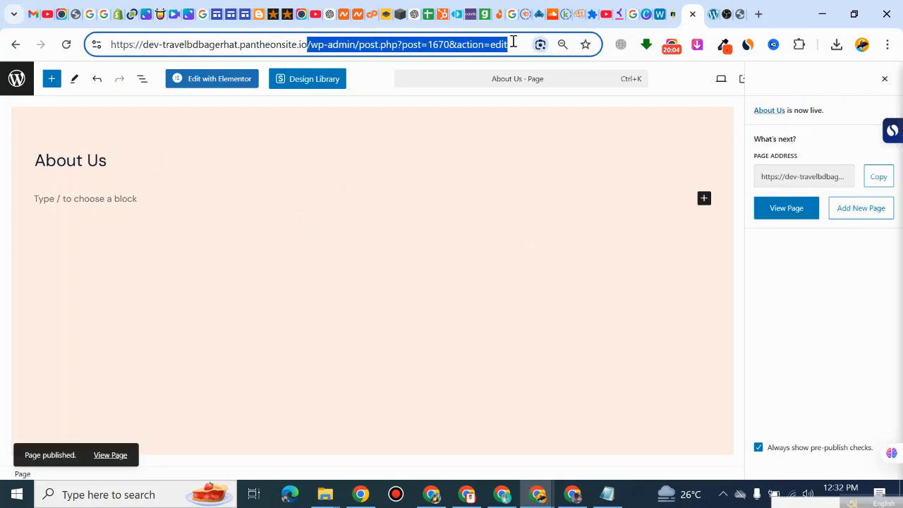
key(BackSpace)
key(Return)
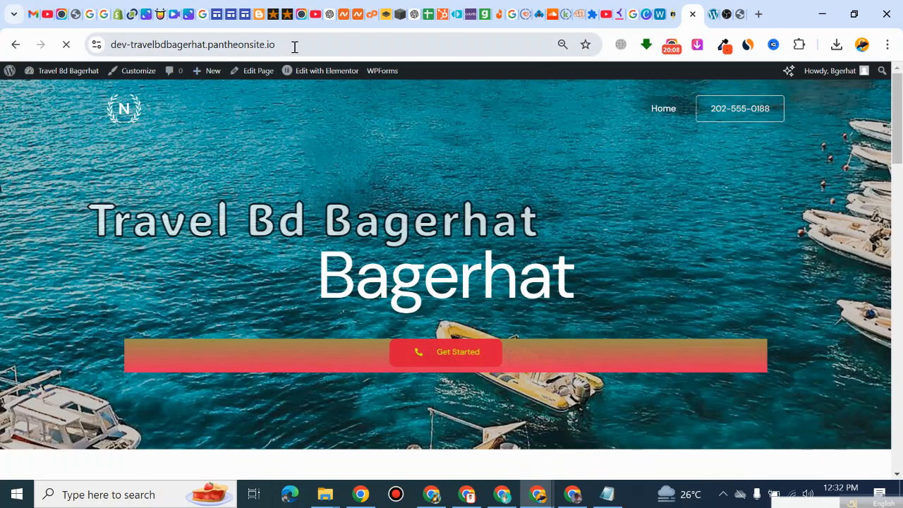
click(297, 44)
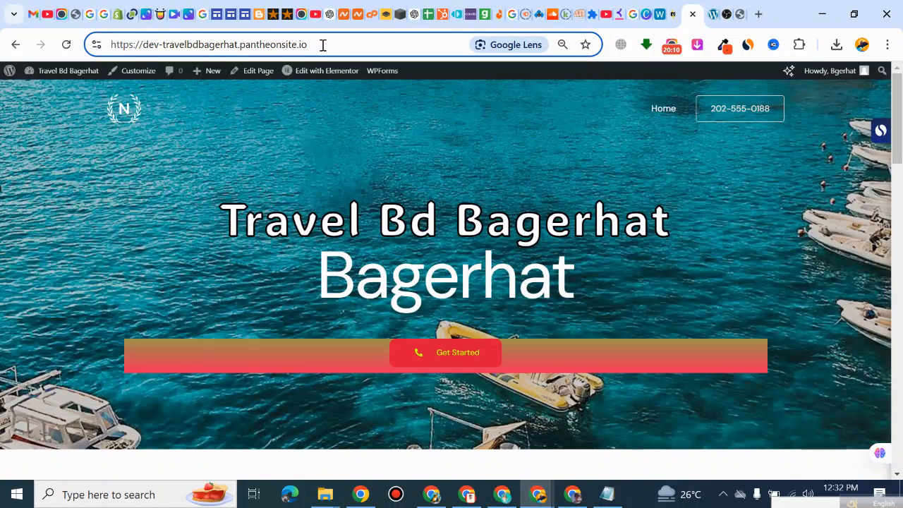
text(/wp-a)
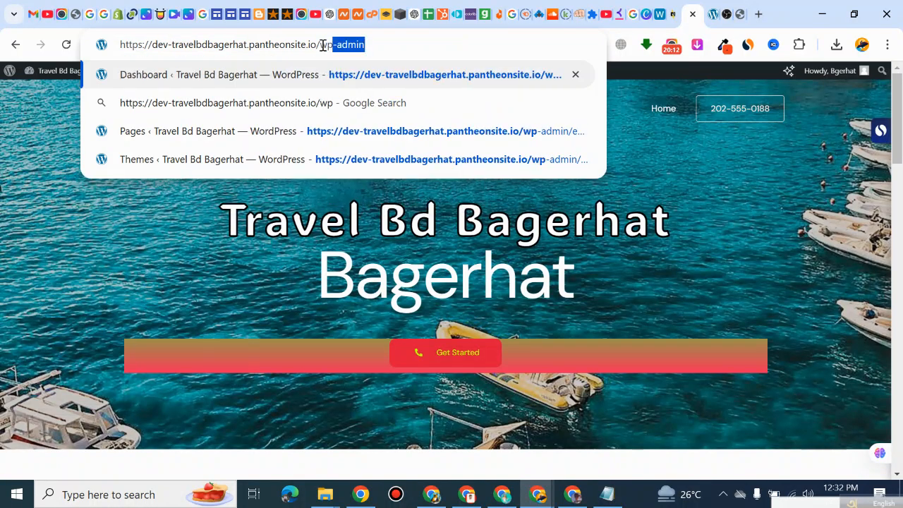
text(dmin)
key(Return)
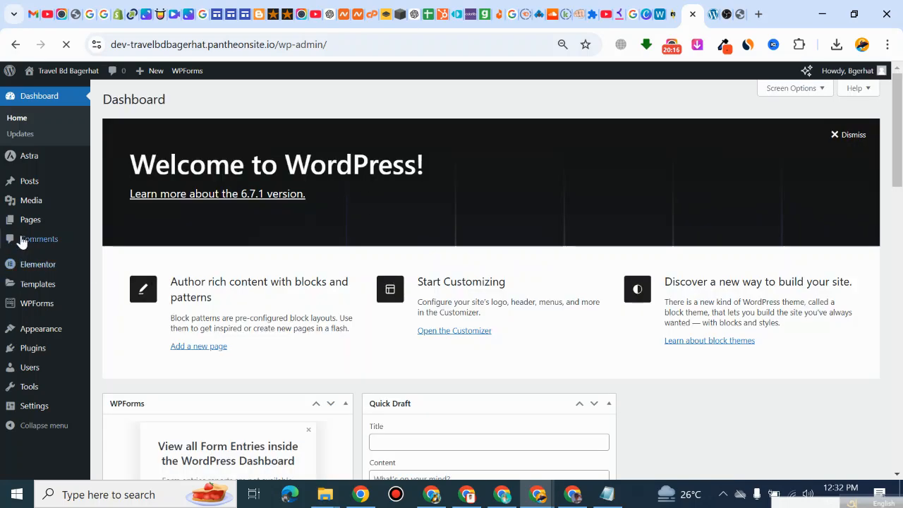
click(22, 221)
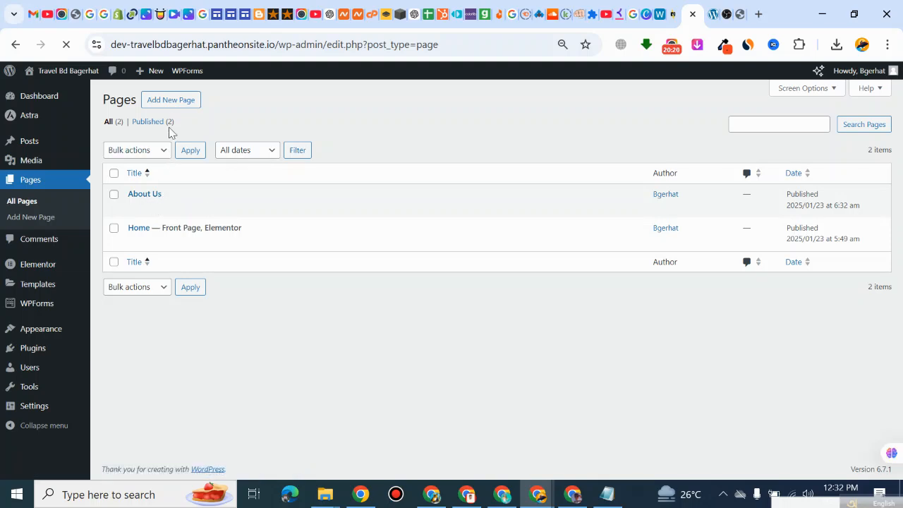
Step: Add a new page titled "Services" and publish it
click(169, 105)
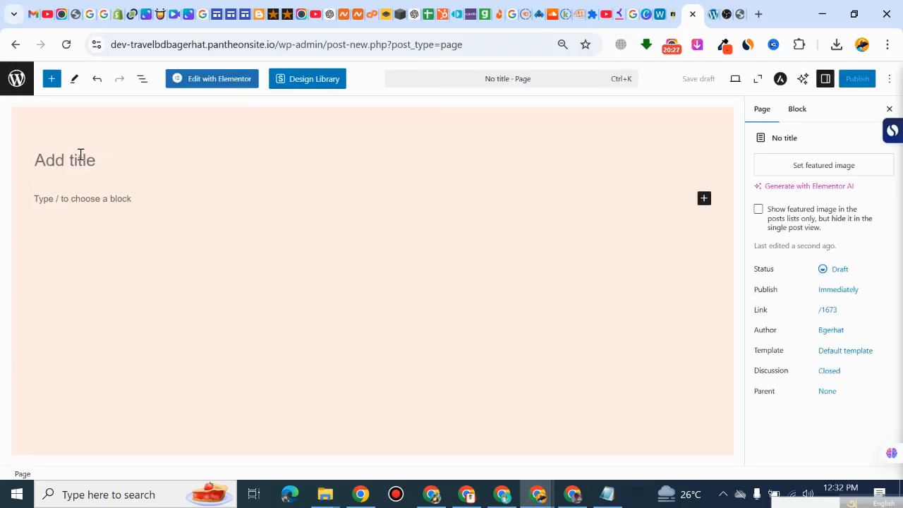
click(82, 155)
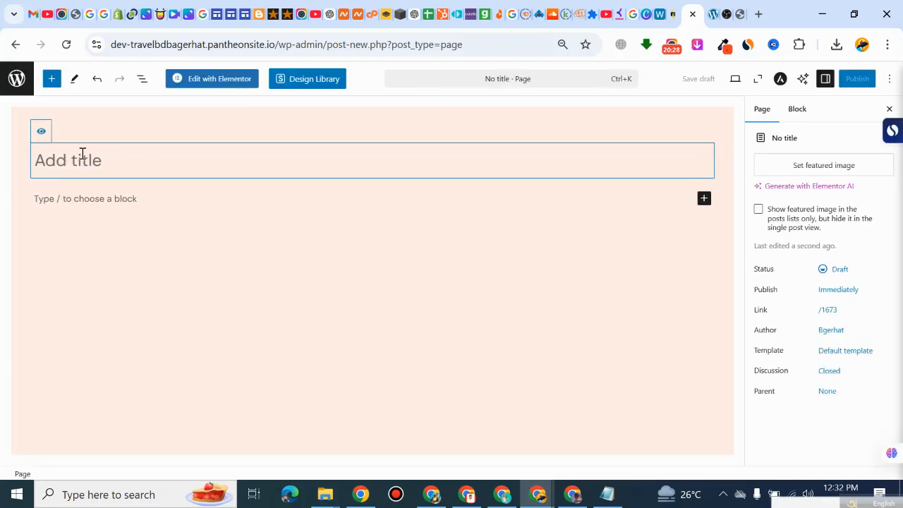
text(Services)
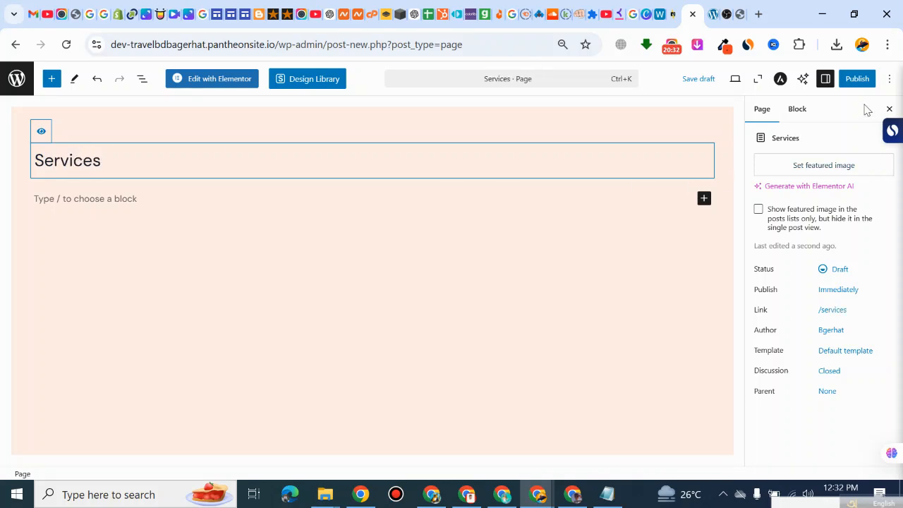
click(857, 80)
click(855, 79)
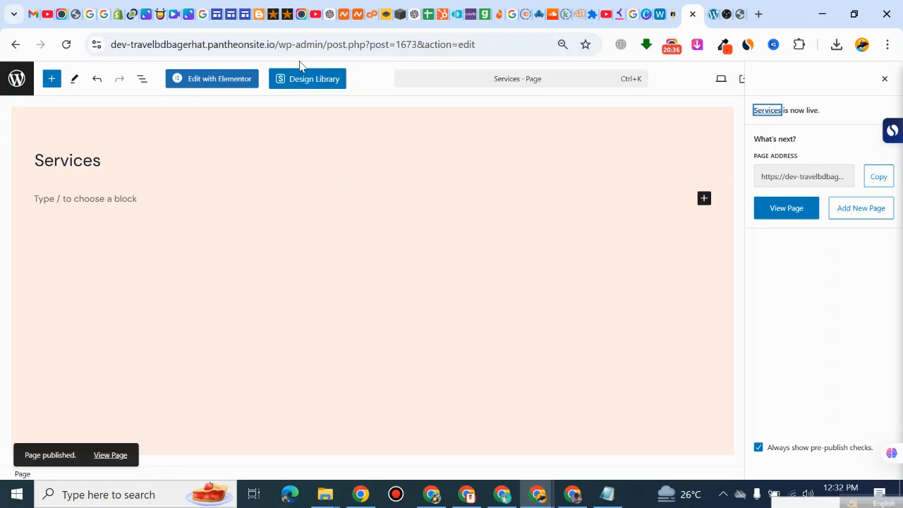
Step: Leave the Services page editor for the wp-admin dashboard and open the list of all pages
drag(326, 44, 538, 48)
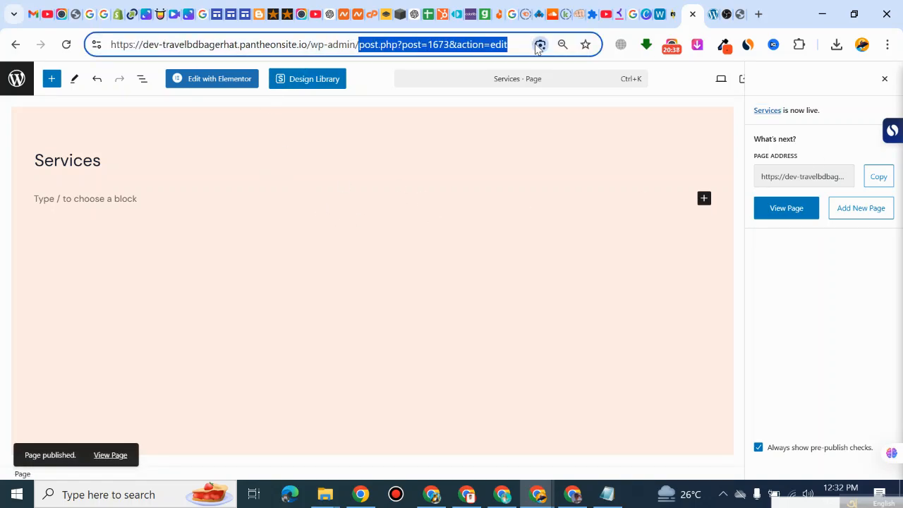
key(BackSpace)
key(Return)
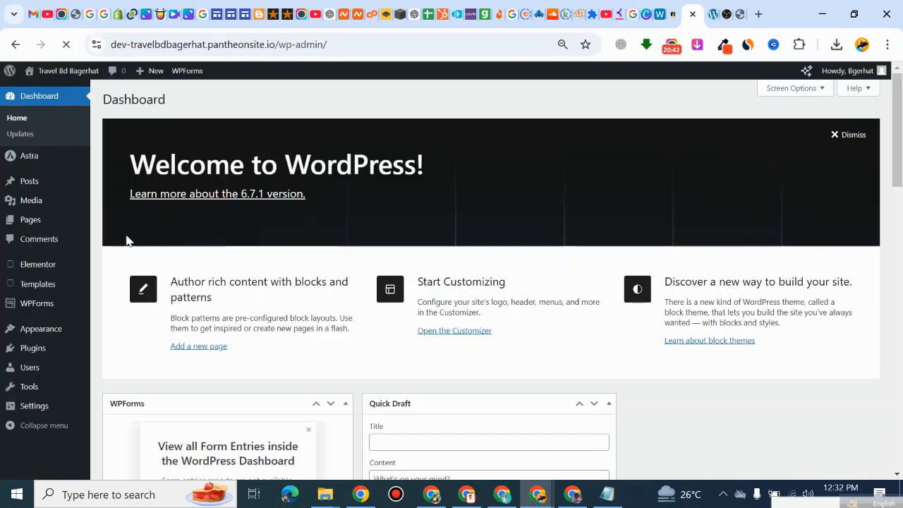
mouse_move(38, 224)
click(113, 222)
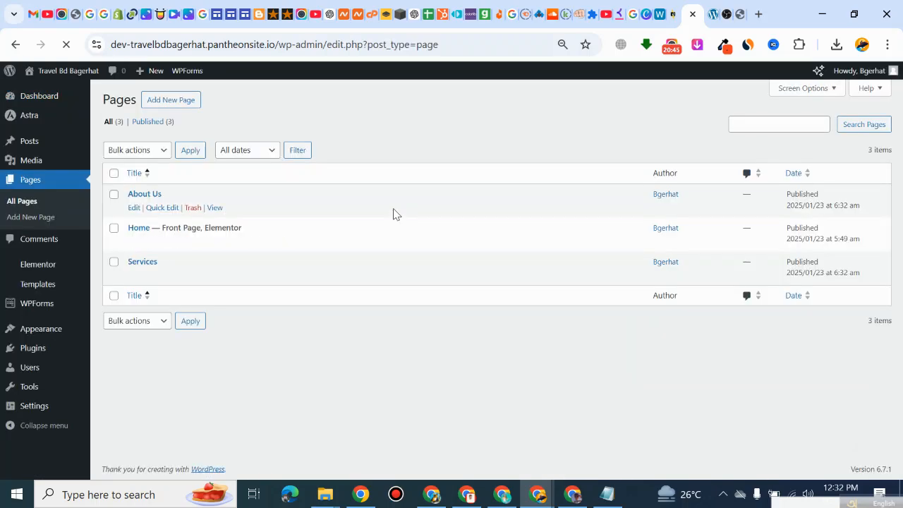
Step: Add a new page titled "Blog" and publish it
click(192, 104)
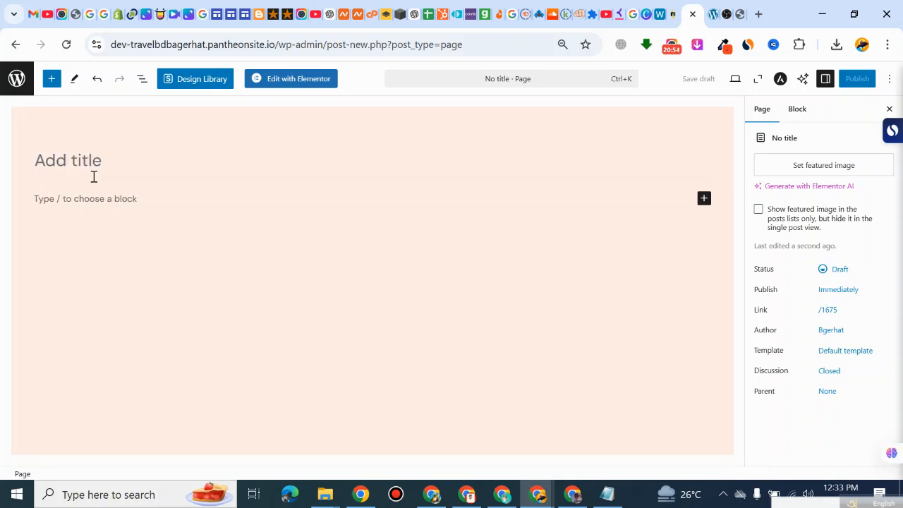
click(124, 171)
text(B)
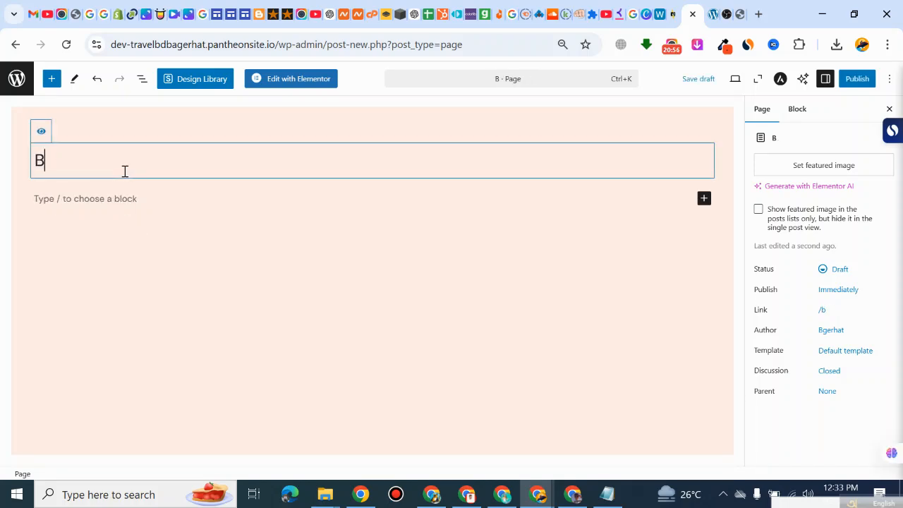
text(log)
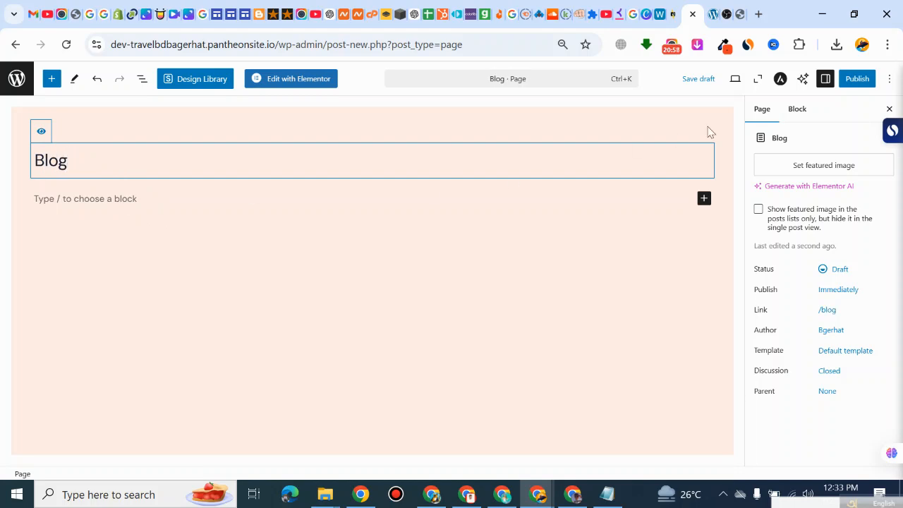
click(863, 79)
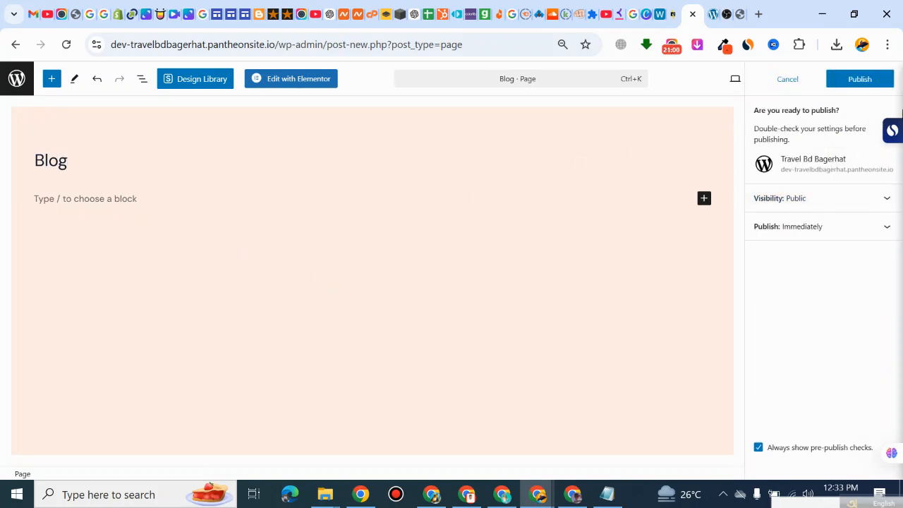
click(872, 85)
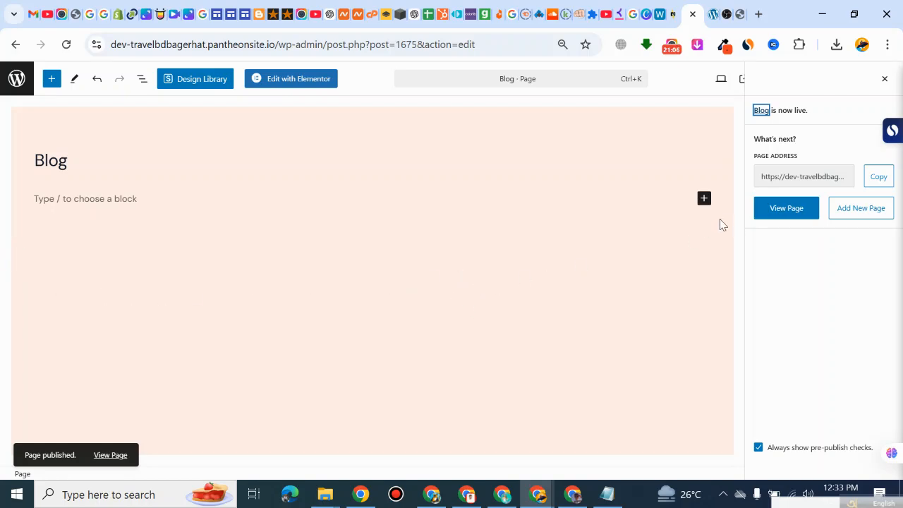
Step: Return from the Blog page editor to the wp-admin list of pages, and reload the live home page to check its header navigation
drag(329, 45, 478, 45)
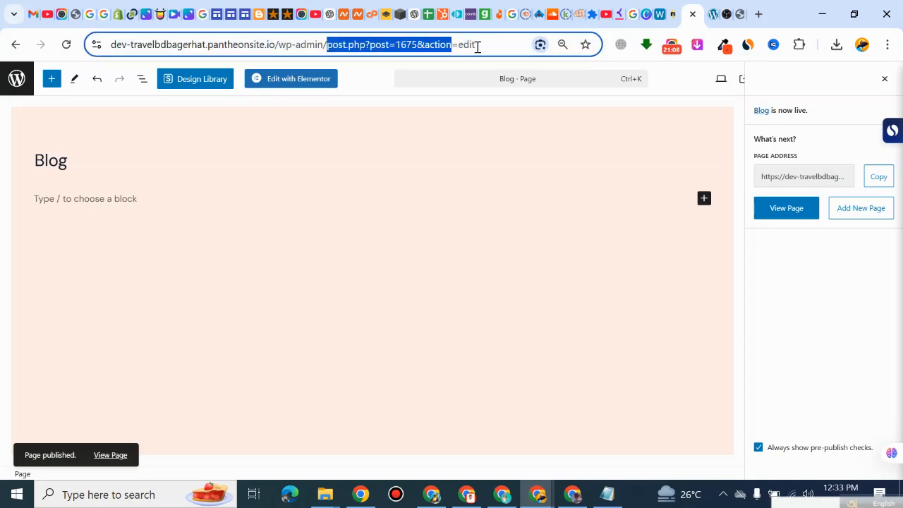
key(BackSpace)
key(Return)
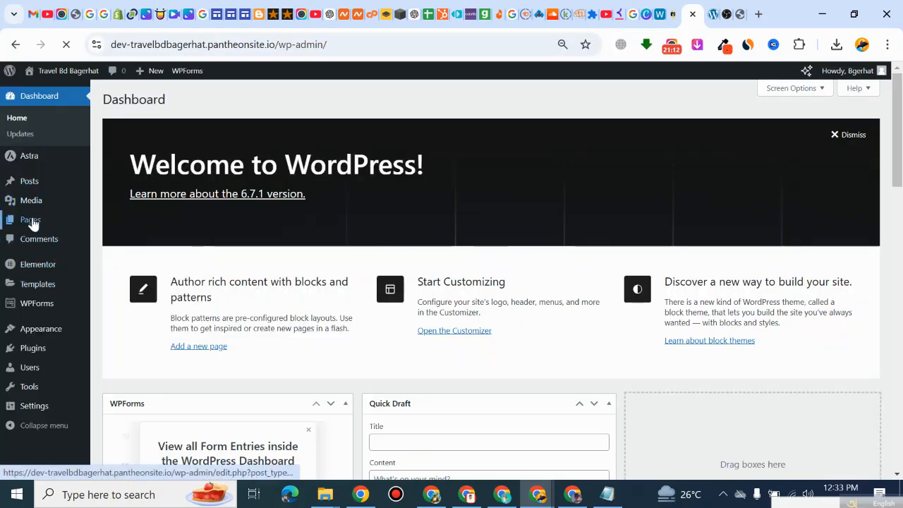
click(63, 221)
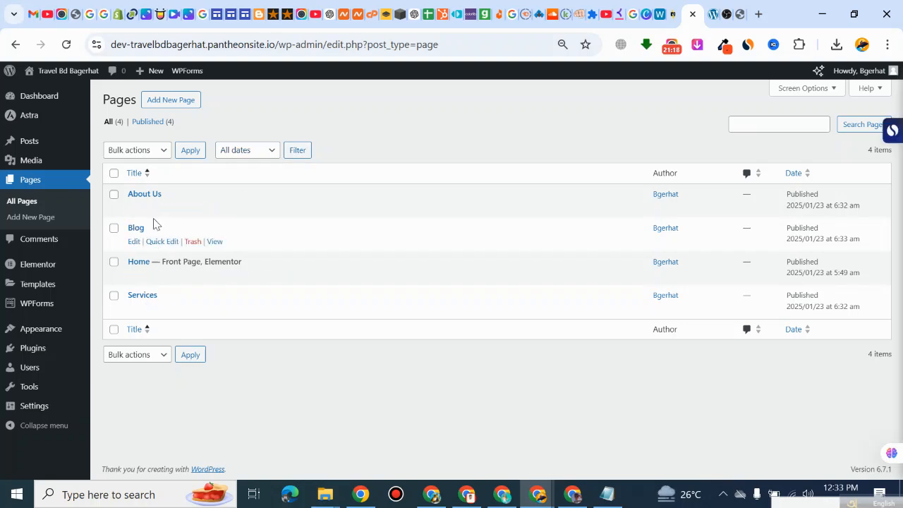
click(713, 14)
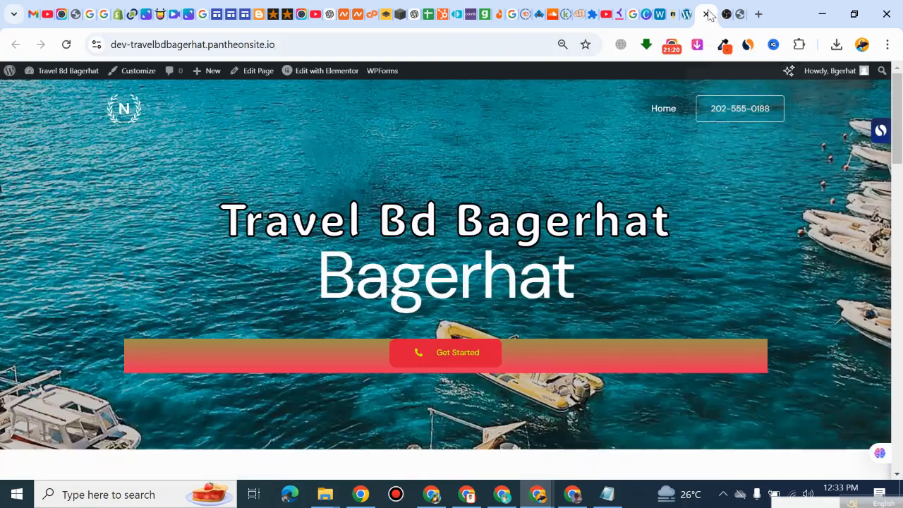
click(66, 44)
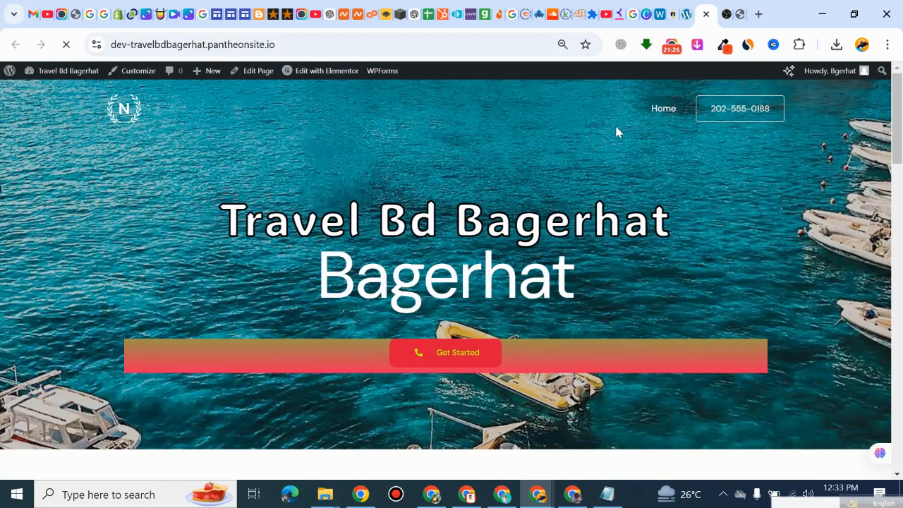
Step: Return to wp-admin and open the site's navigation menu editor
click(685, 14)
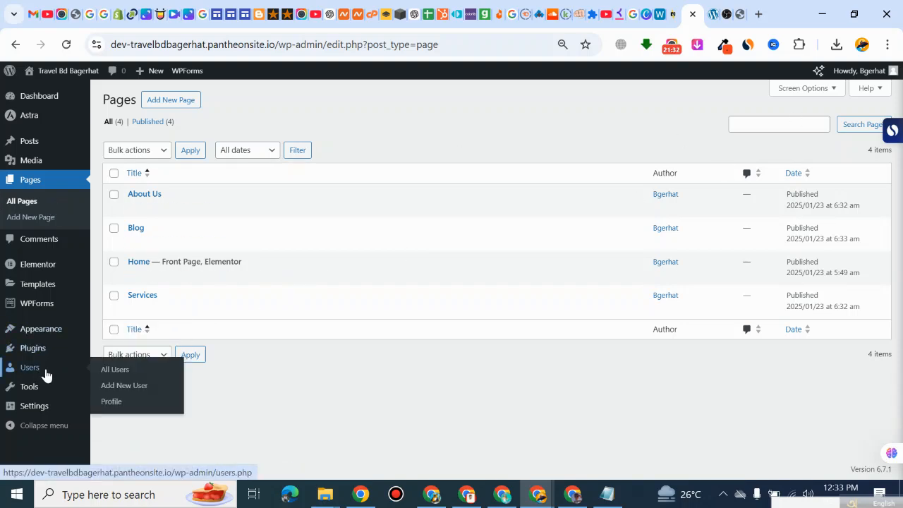
mouse_move(44, 333)
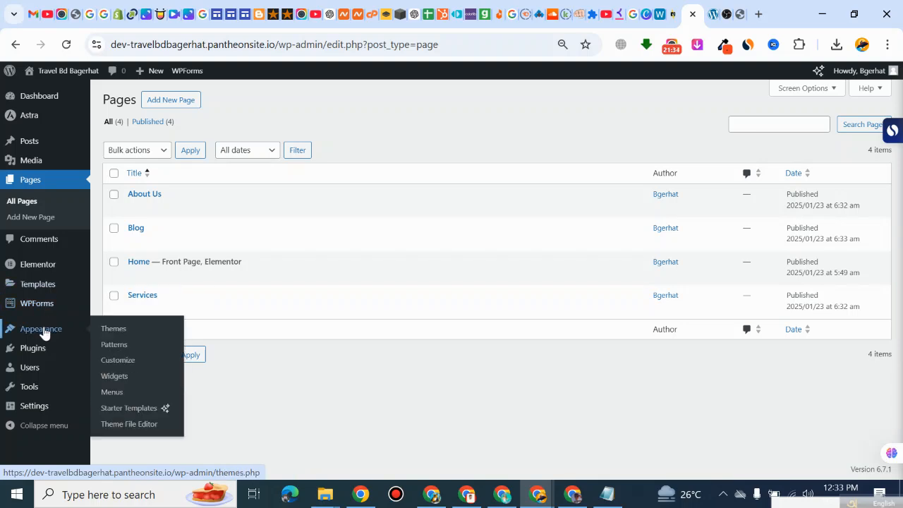
click(115, 394)
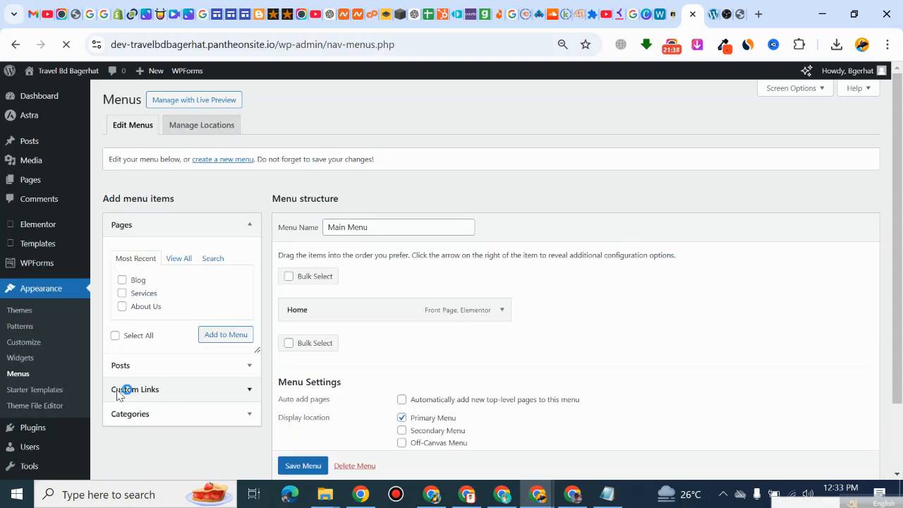
Step: Add the Blog, Services and About Us pages to the Main Menu and enable automatically adding new top-level pages to it
scroll(311, 287, down, 1)
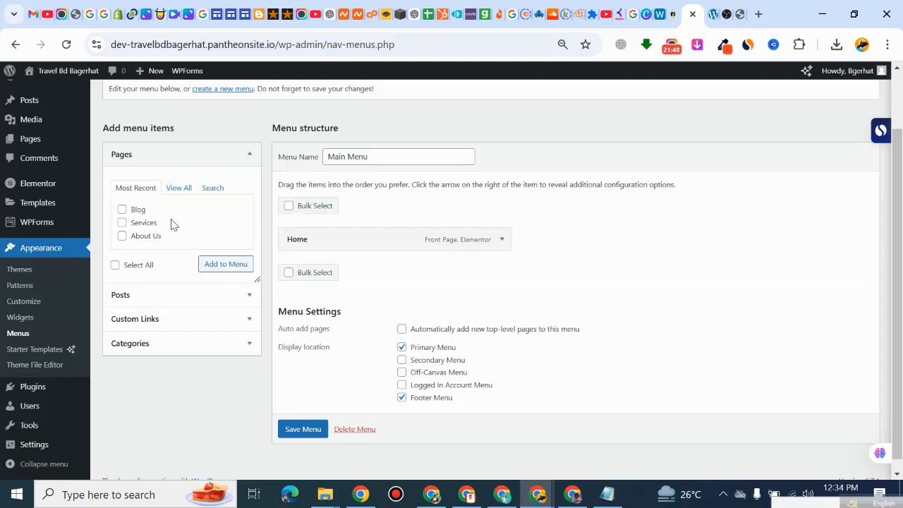
click(122, 223)
scroll(159, 246, down, 1)
click(232, 258)
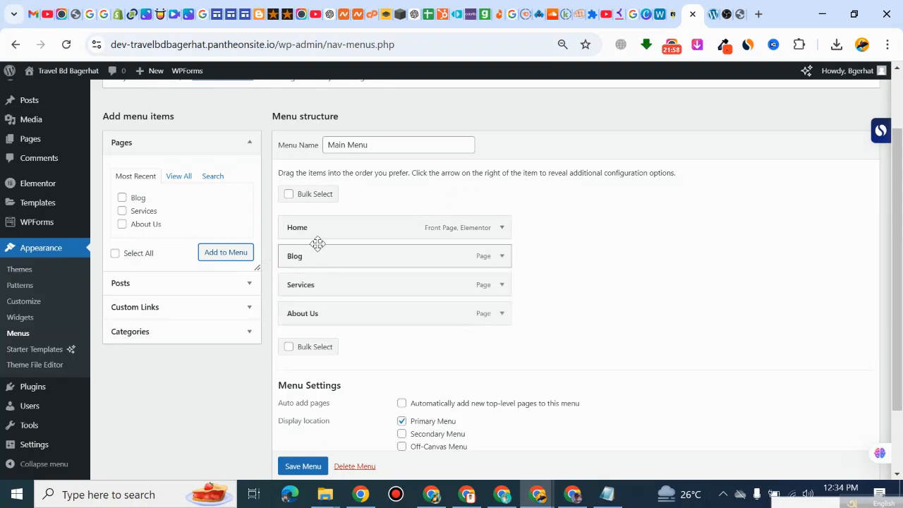
scroll(358, 374, down, 1)
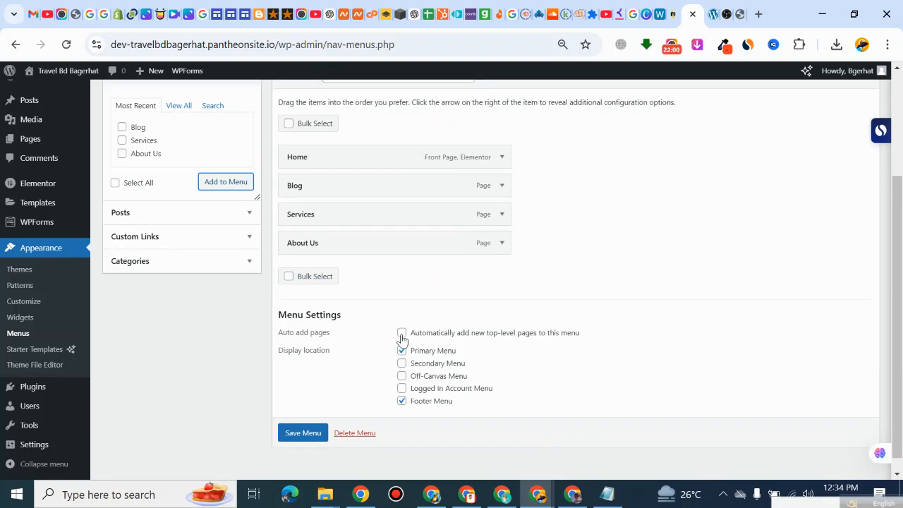
click(402, 333)
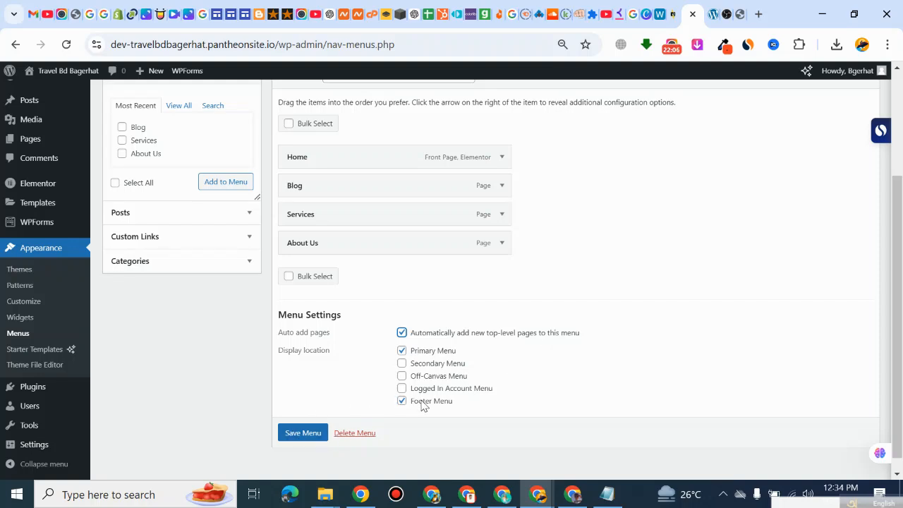
Step: Check the footer menu at the end of the live home page and return to the menu editor
click(713, 14)
scroll(432, 372, down, 5)
scroll(431, 381, down, 10)
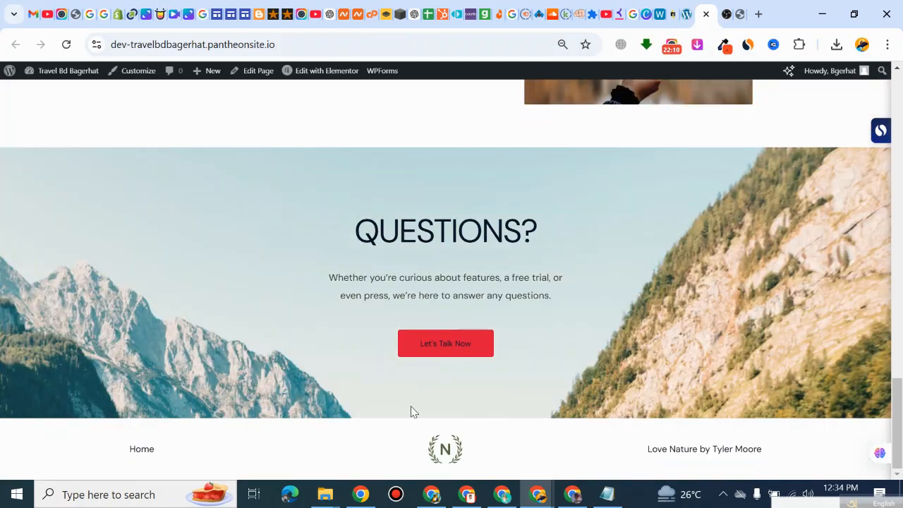
click(674, 14)
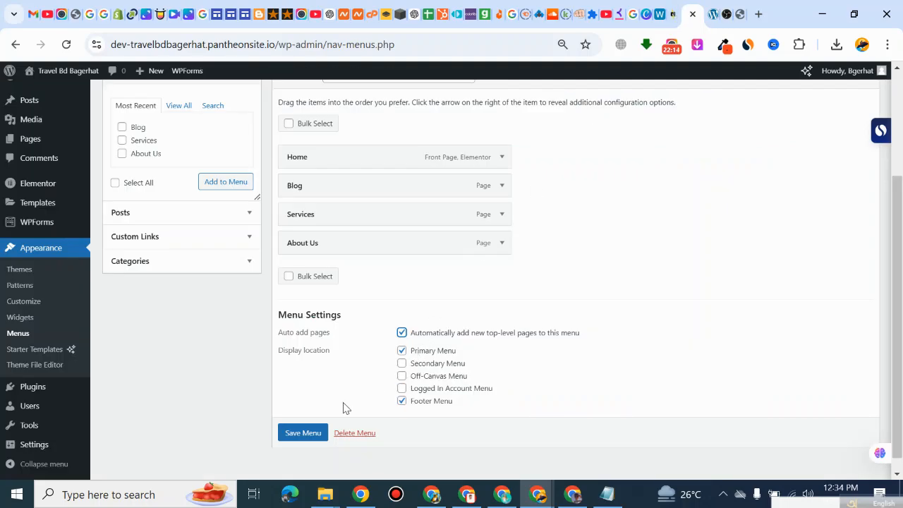
Step: Save the Main Menu and reload the live home page to check its header navigation
click(299, 436)
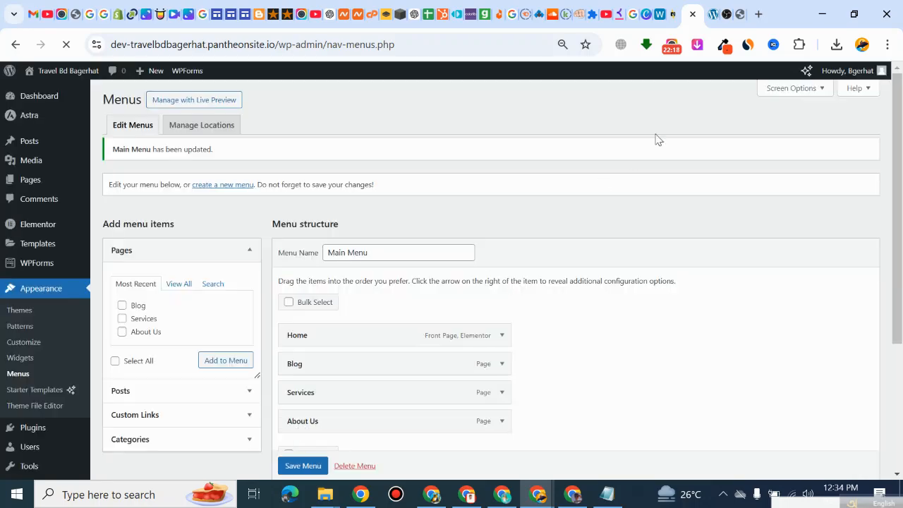
click(712, 15)
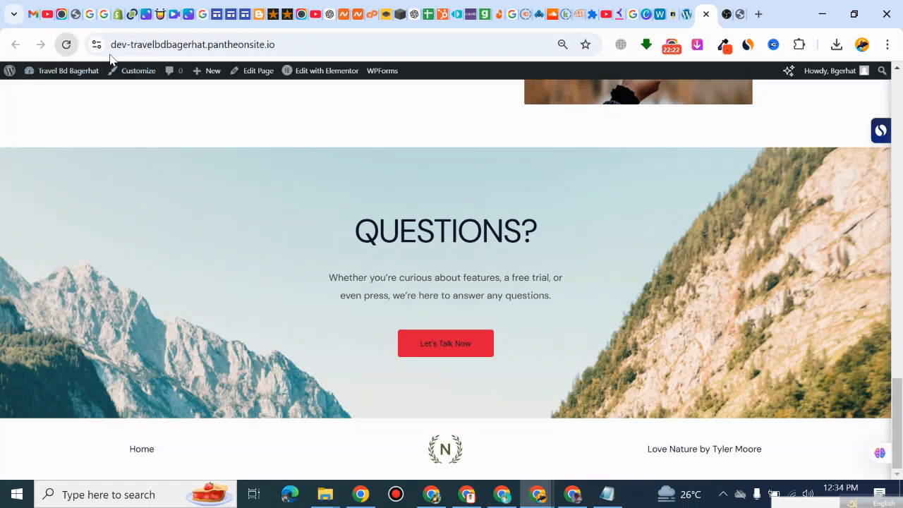
click(67, 45)
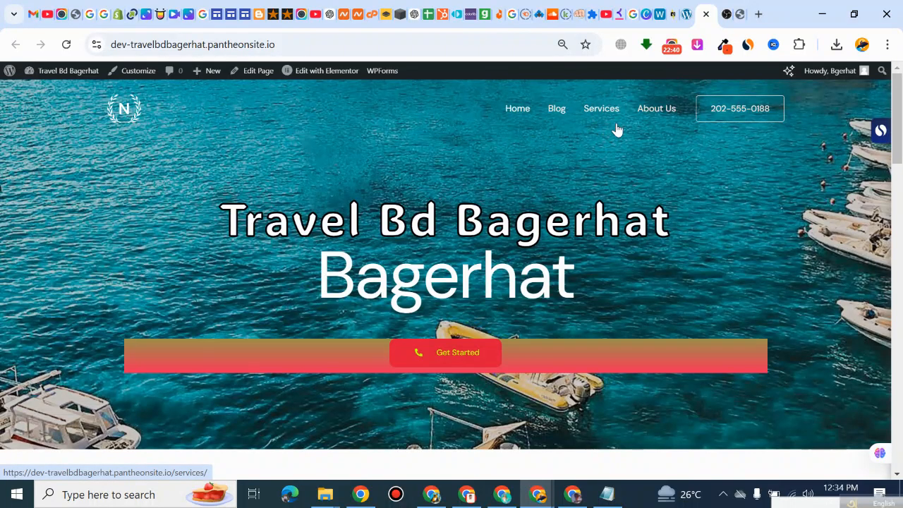
Step: Nest About Us as a sub item of Blog above Services in the Main Menu structure and save the menu
click(684, 20)
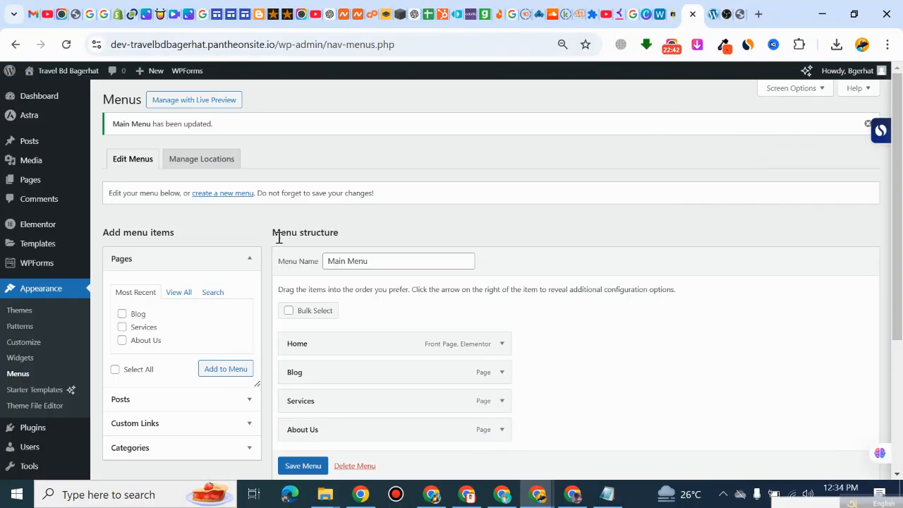
scroll(354, 323, down, 1)
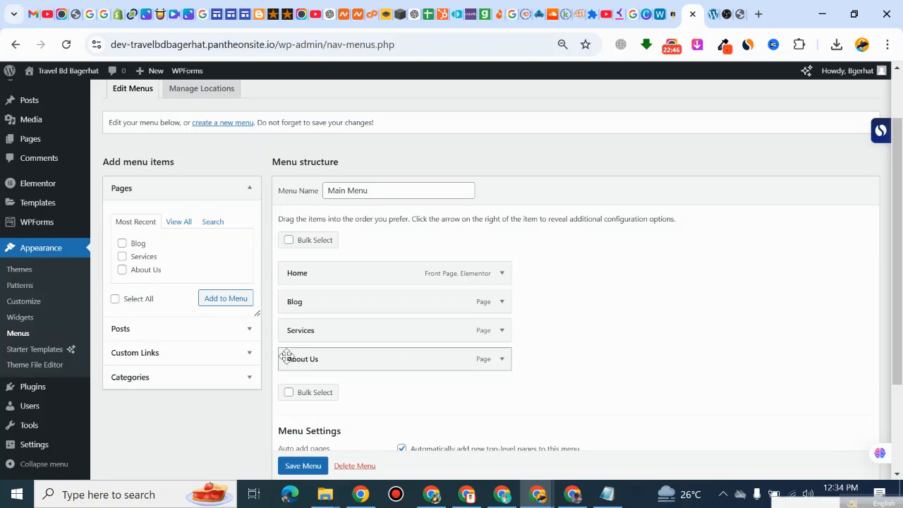
drag(286, 356, 303, 358)
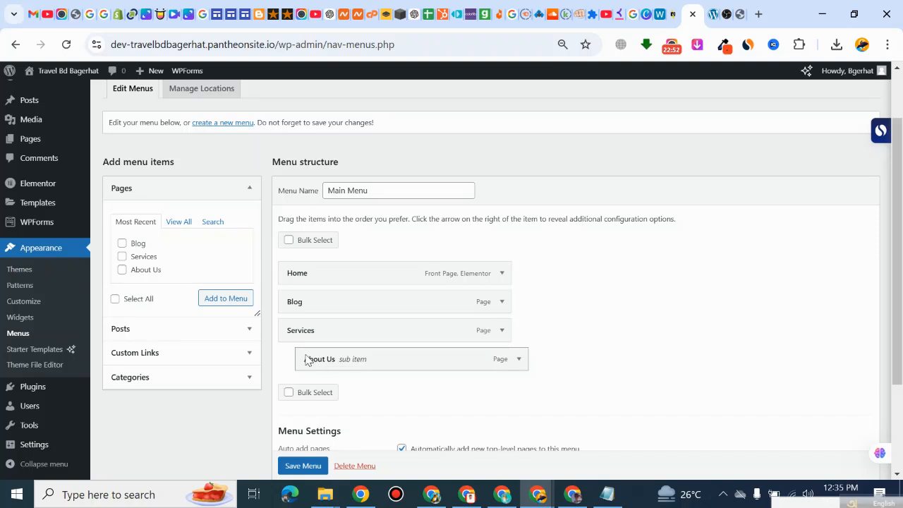
drag(300, 355, 290, 326)
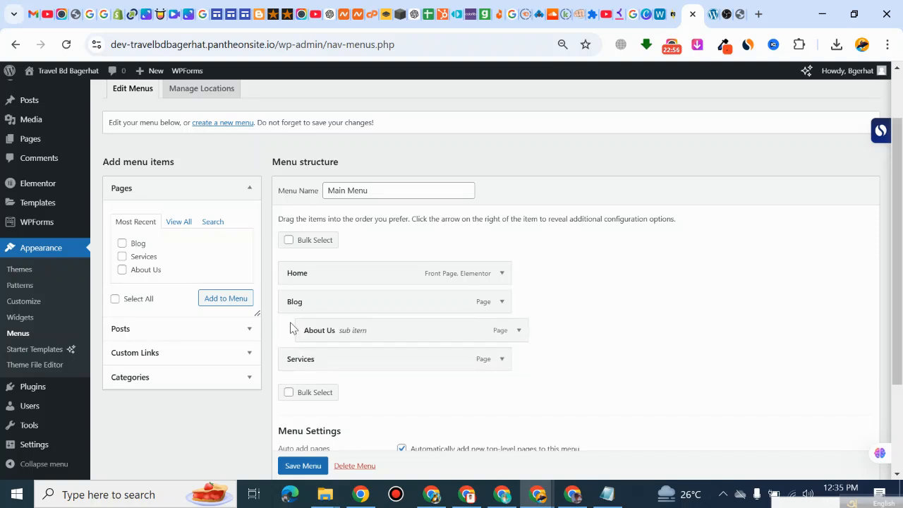
click(303, 466)
scroll(324, 432, down, 1)
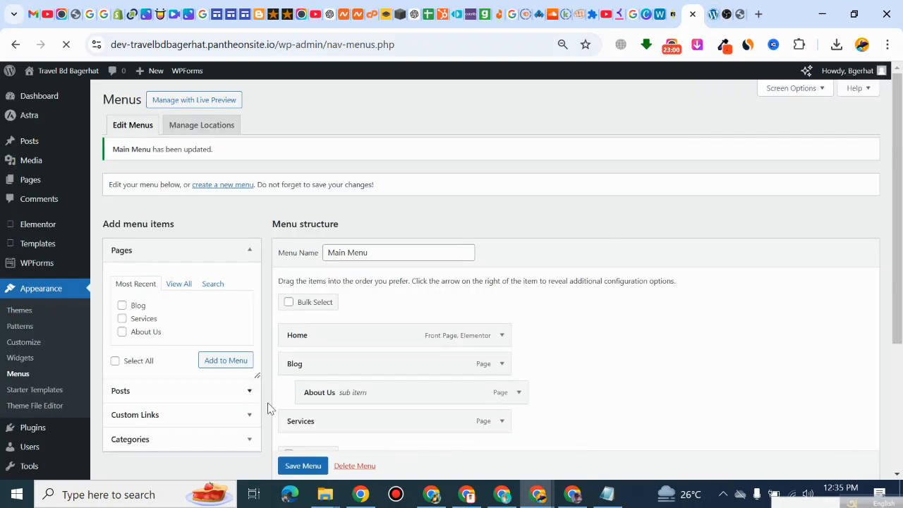
Step: Reload the live home page, check the Blog submenu in the header navigation, and return to the menu editor
click(714, 14)
click(66, 45)
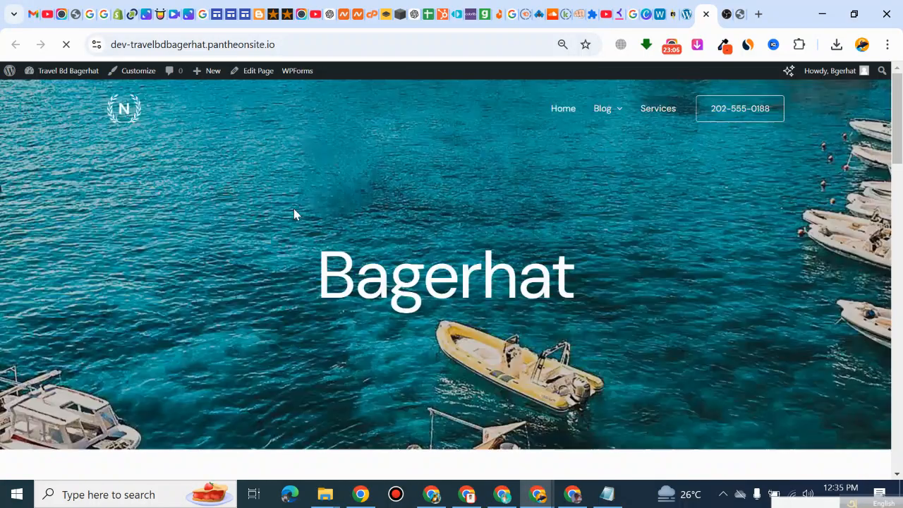
mouse_move(617, 113)
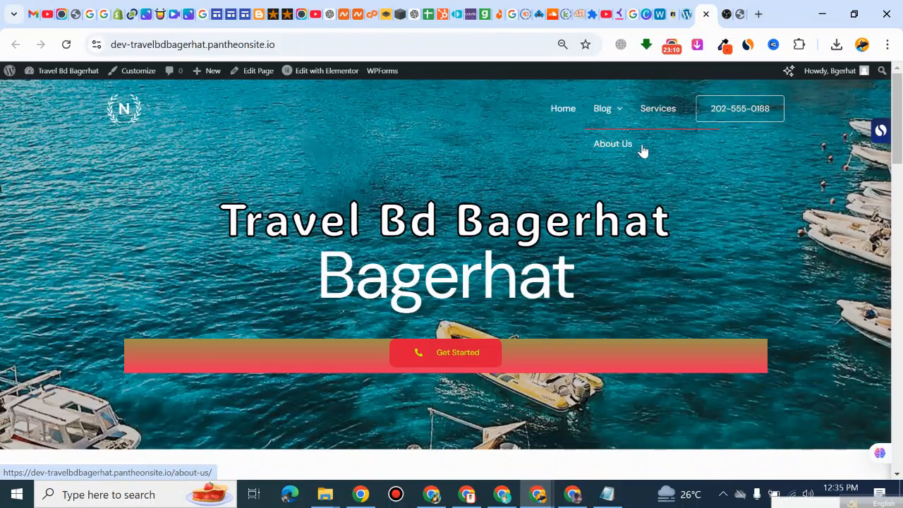
click(687, 12)
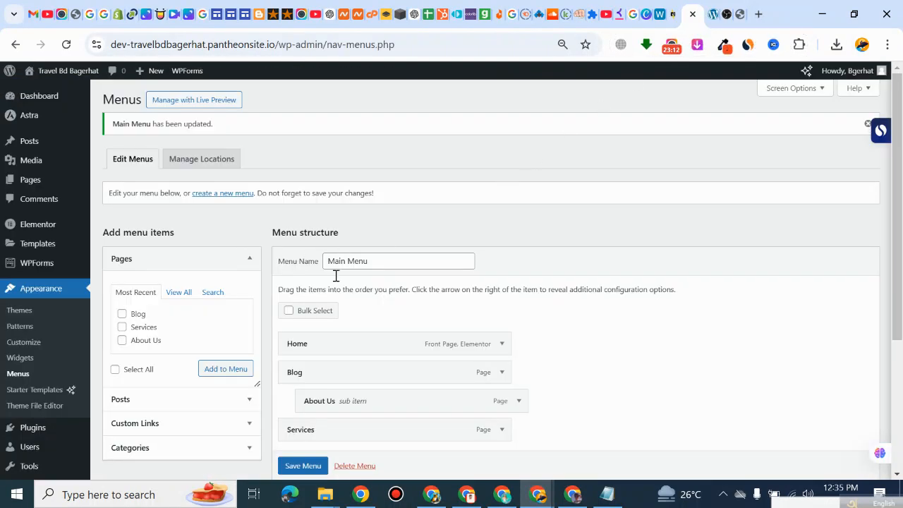
scroll(214, 316, down, 3)
scroll(217, 308, up, 3)
click(670, 47)
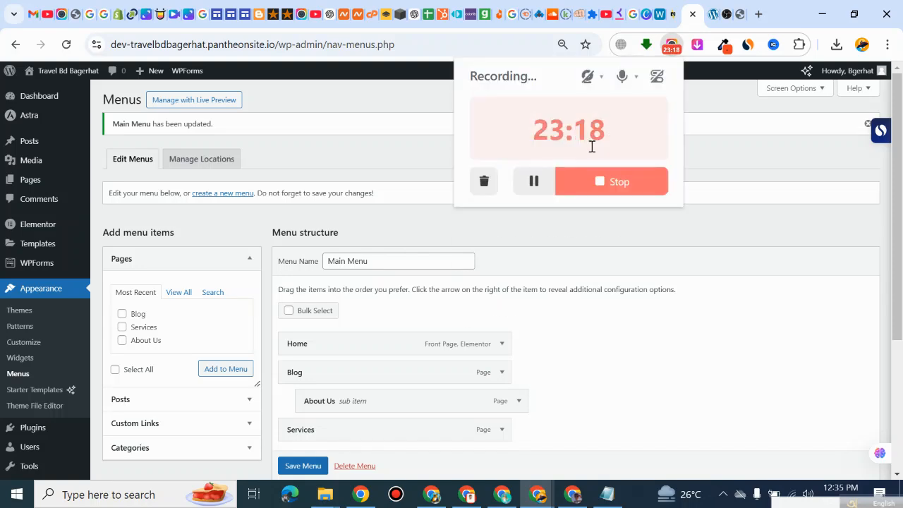
click(542, 252)
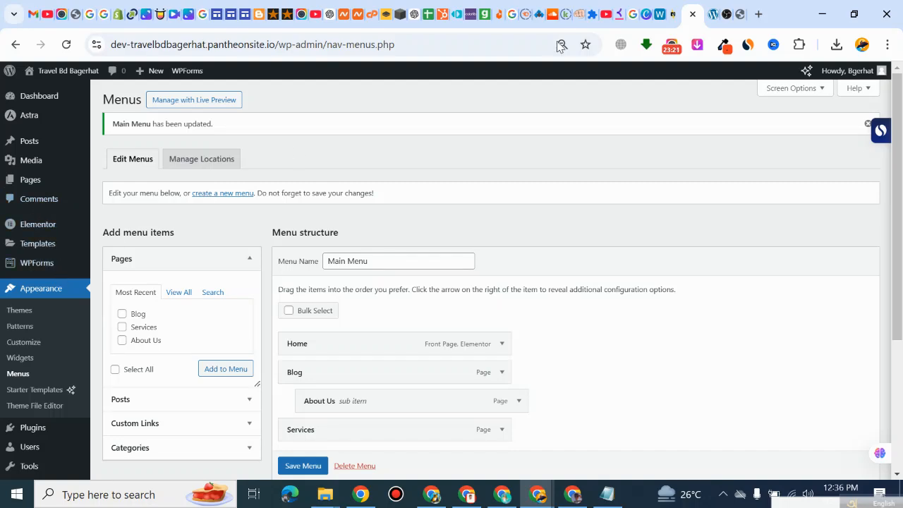
Step: Compare the header and footer menus on the live home page and return to the menu editor
click(713, 14)
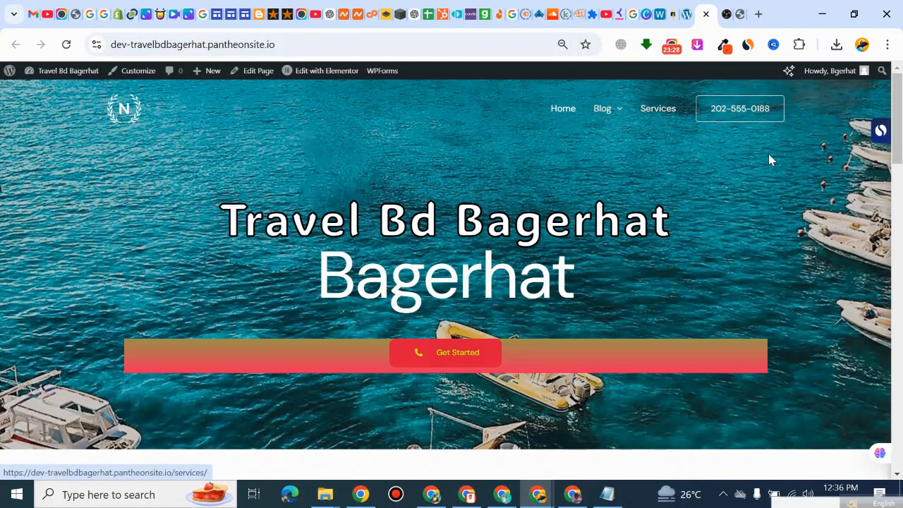
click(688, 17)
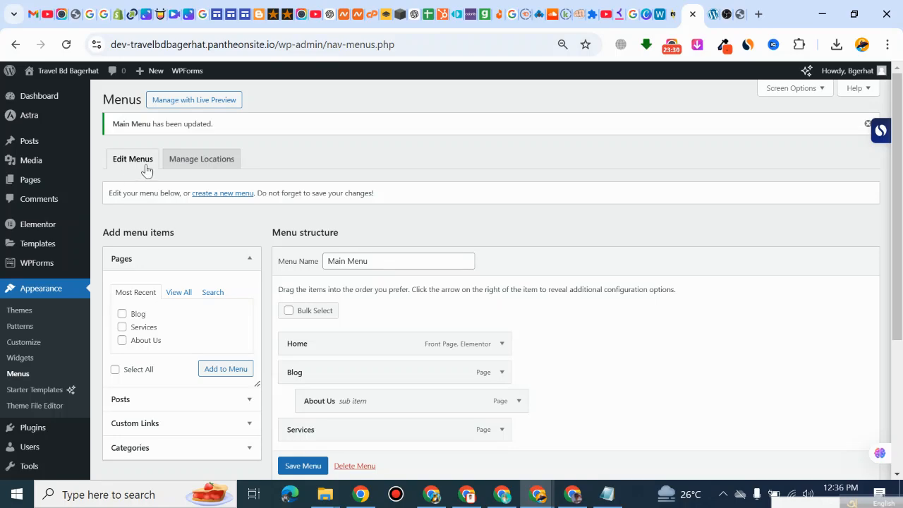
click(709, 16)
scroll(399, 372, down, 4)
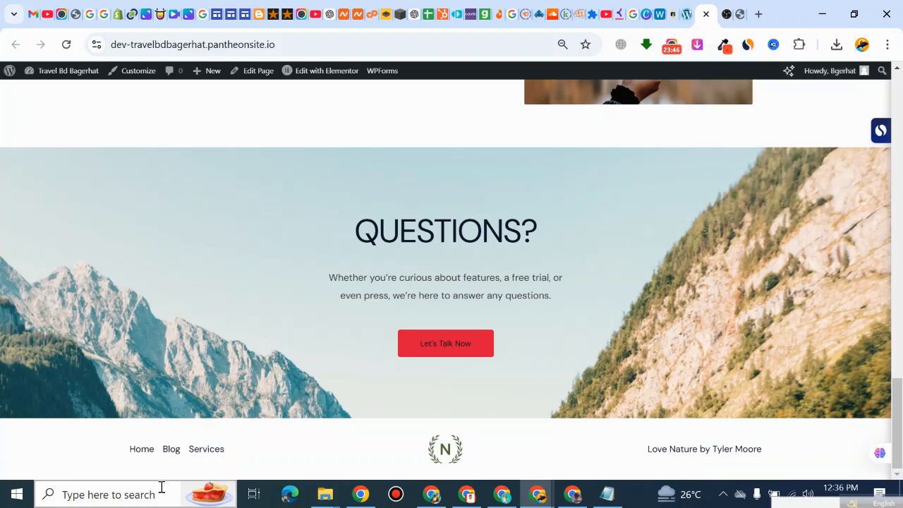
click(685, 15)
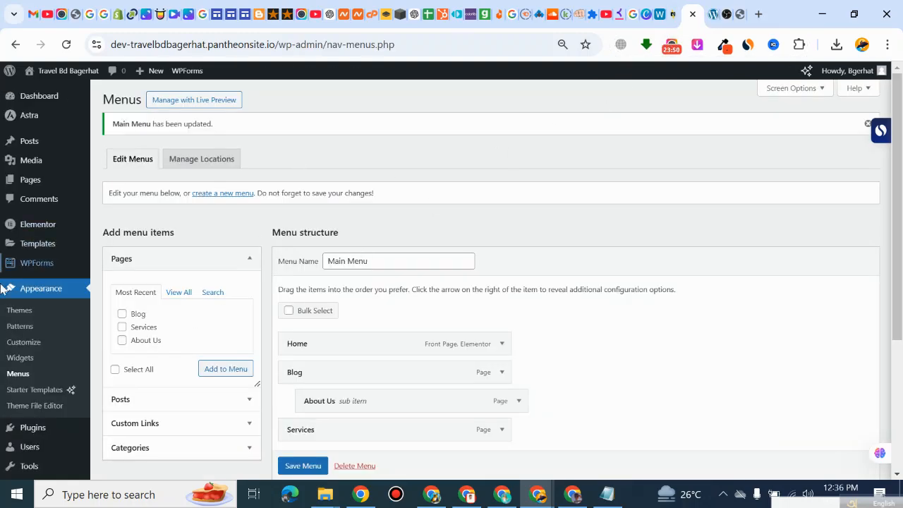
Step: Open the site's theme Customizer and set the Primary Header row's height to 120 px
click(32, 349)
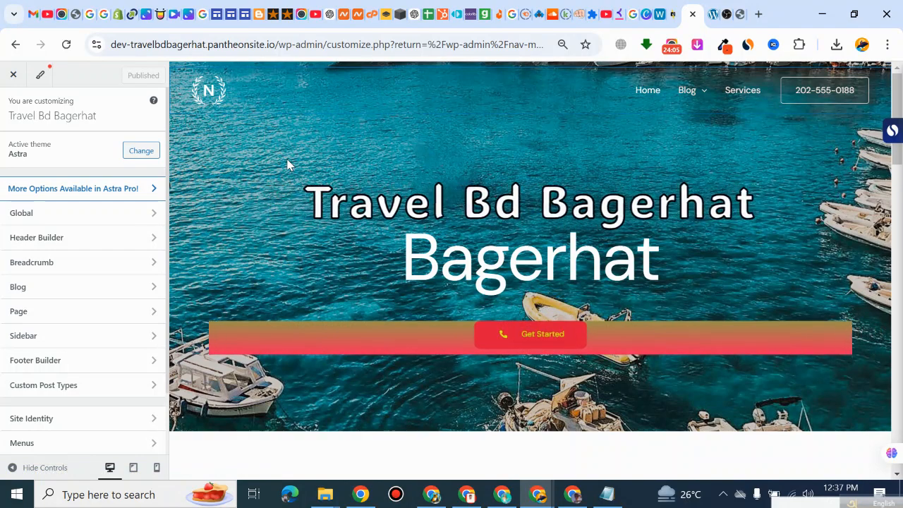
scroll(307, 180, down, 1)
scroll(308, 186, up, 1)
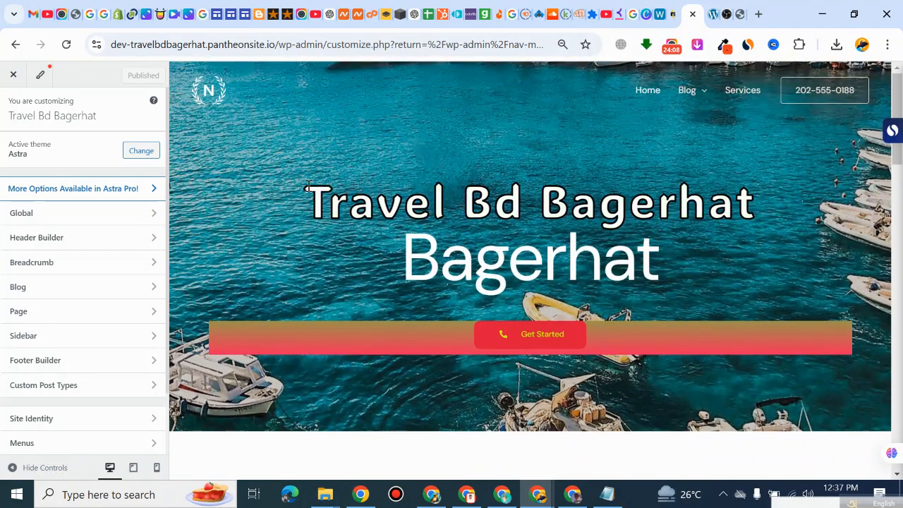
mouse_move(231, 85)
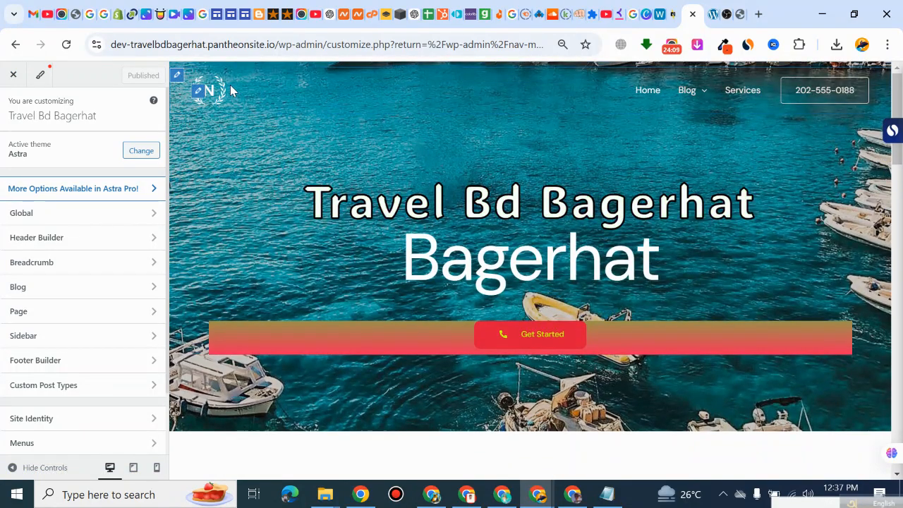
click(179, 76)
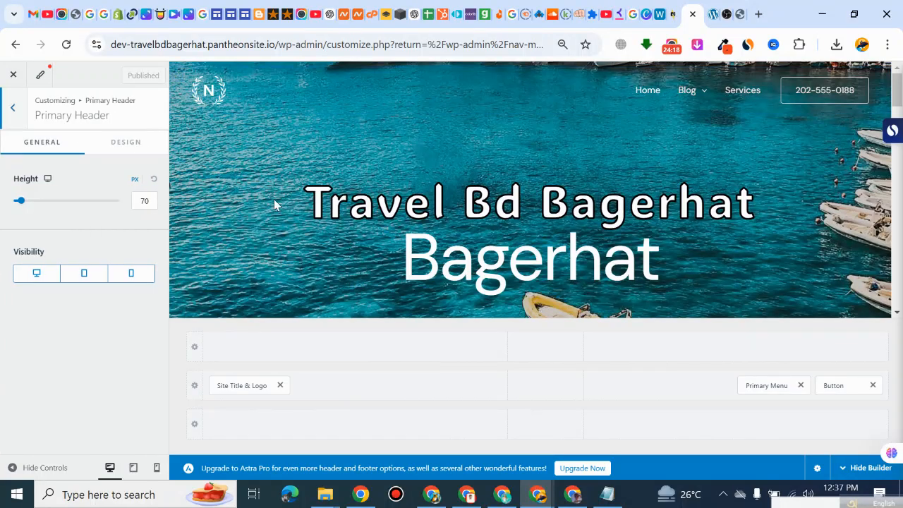
scroll(240, 184, down, 1)
scroll(261, 187, up, 1)
mouse_move(23, 204)
mouse_down()
mouse_move(36, 206)
mouse_move(27, 208)
mouse_move(34, 216)
mouse_up()
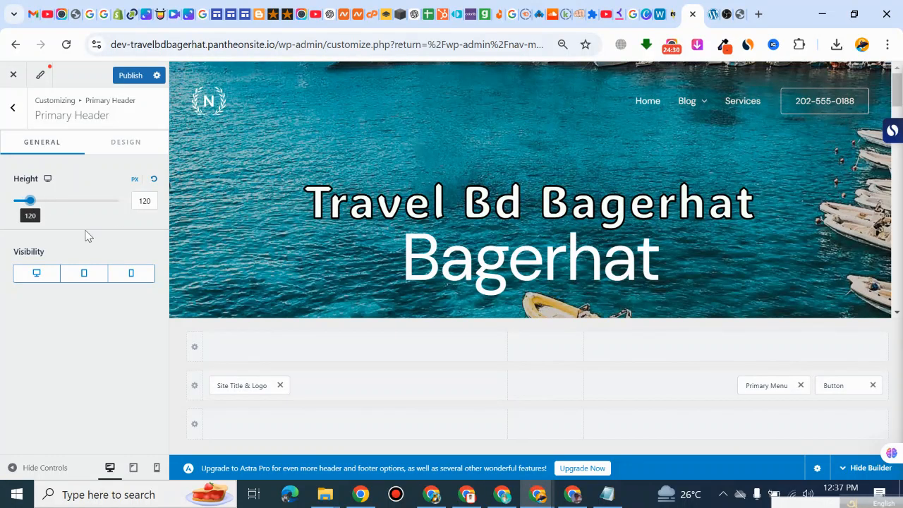
Step: Set the Primary Header's background color to red B12121
click(120, 144)
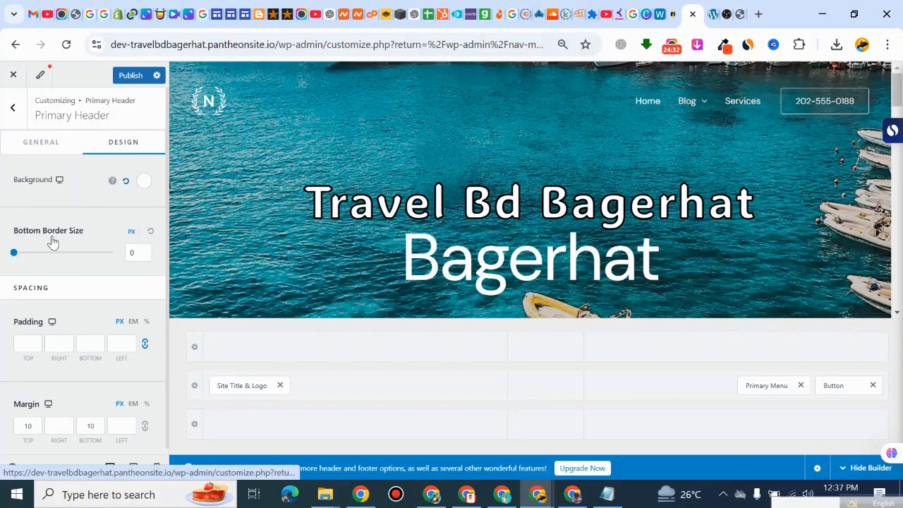
click(143, 183)
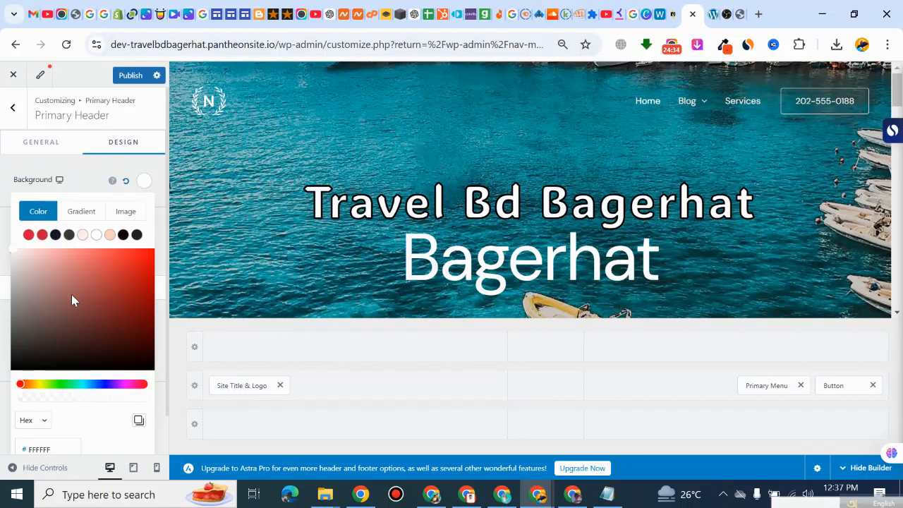
click(118, 279)
click(126, 286)
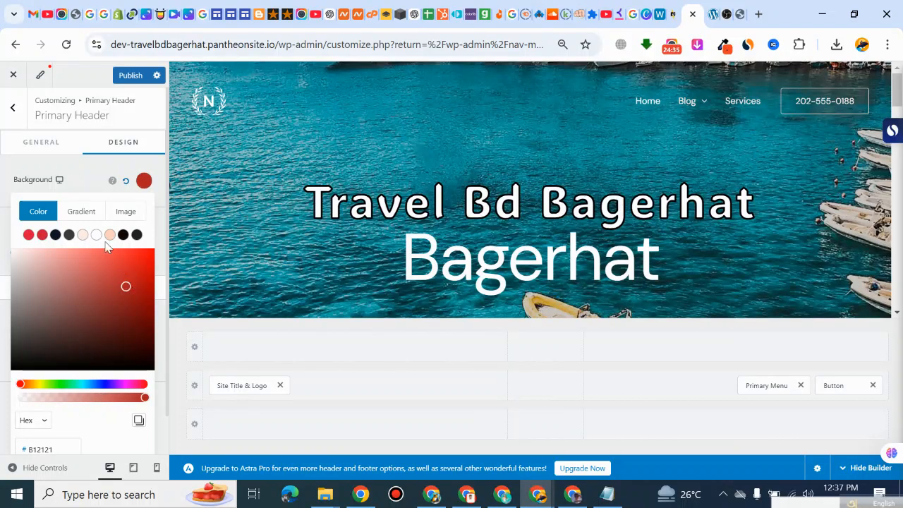
click(88, 180)
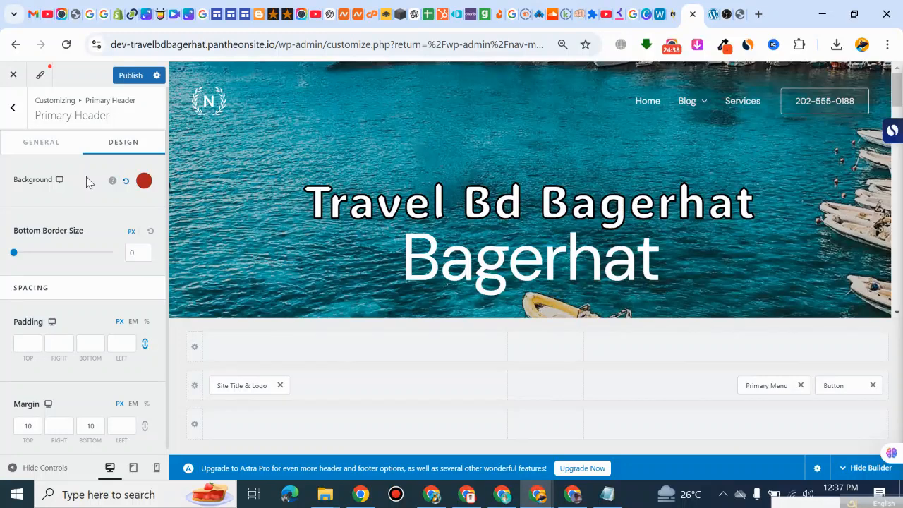
Step: Review the Primary Header's design and general settings and go back to the Header Builder
scroll(75, 251, down, 1)
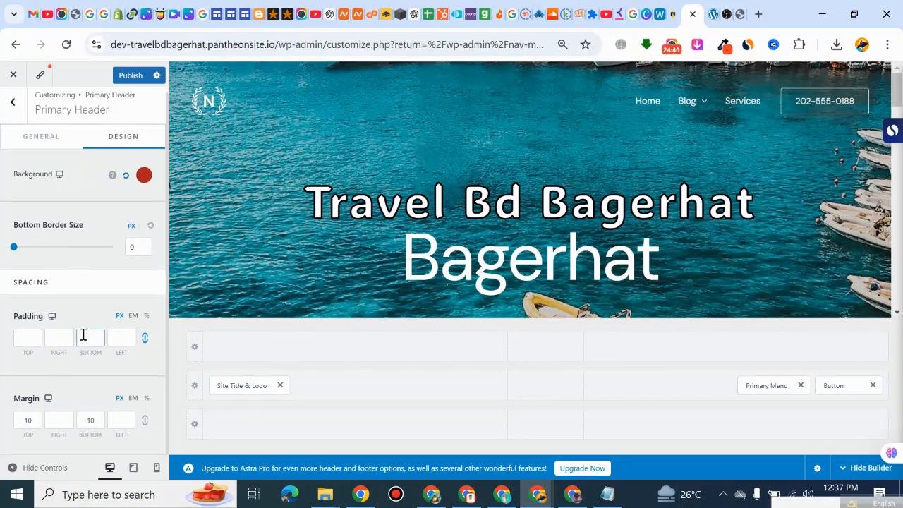
click(58, 137)
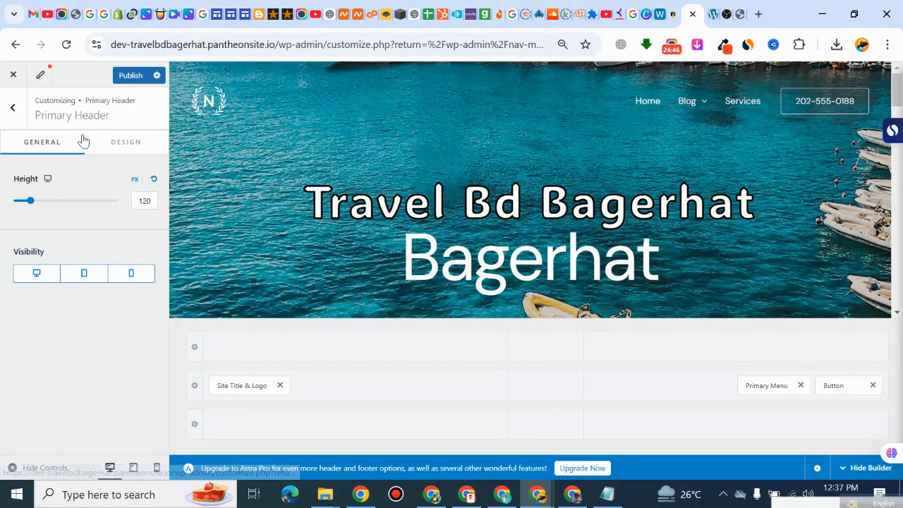
click(126, 147)
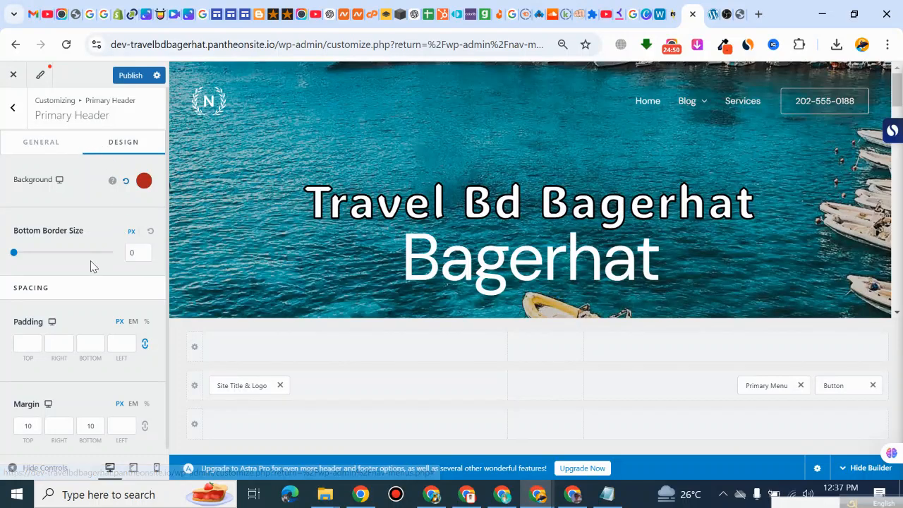
click(21, 139)
click(12, 108)
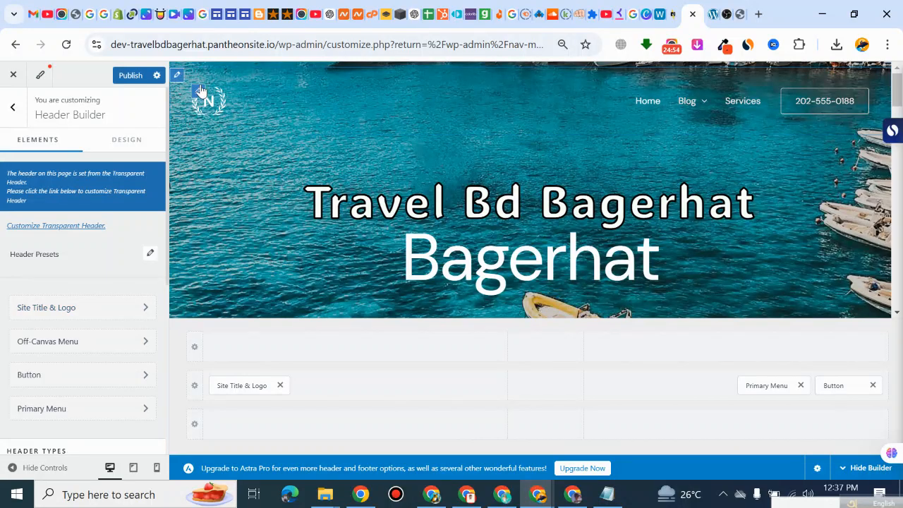
Step: Replace the Transparent Header's logo with the avatar_4.jpg image from the media library
click(196, 92)
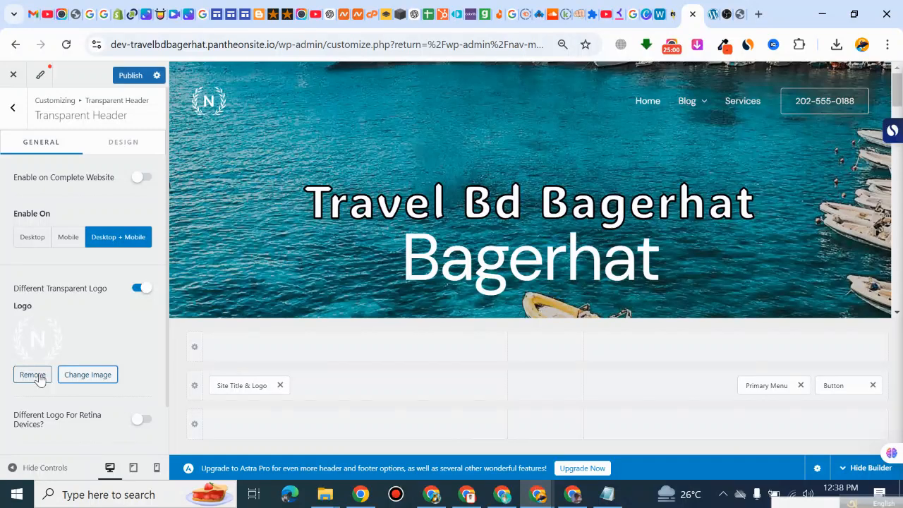
click(75, 377)
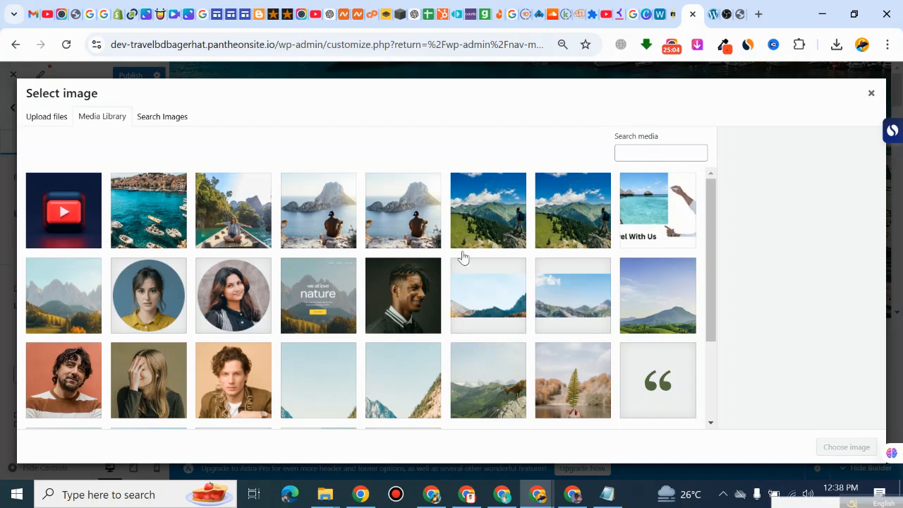
scroll(484, 294, down, 3)
scroll(145, 314, up, 3)
click(415, 289)
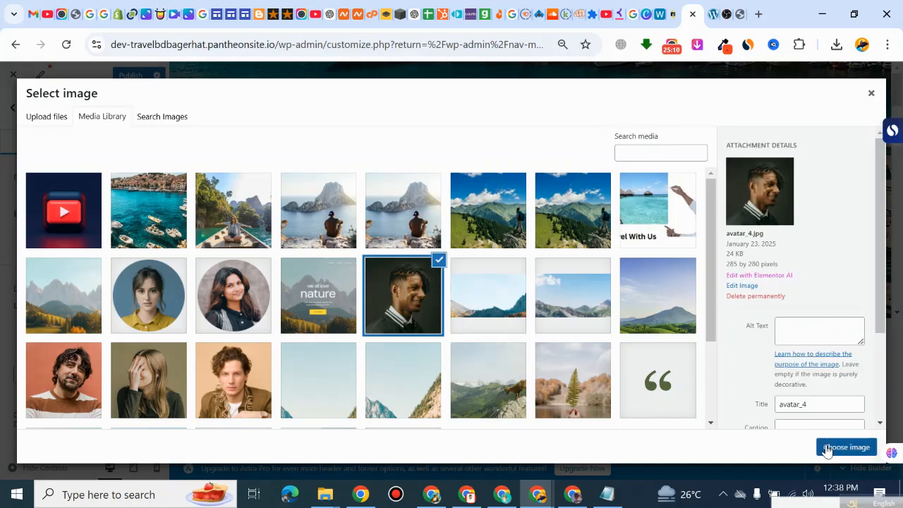
click(827, 448)
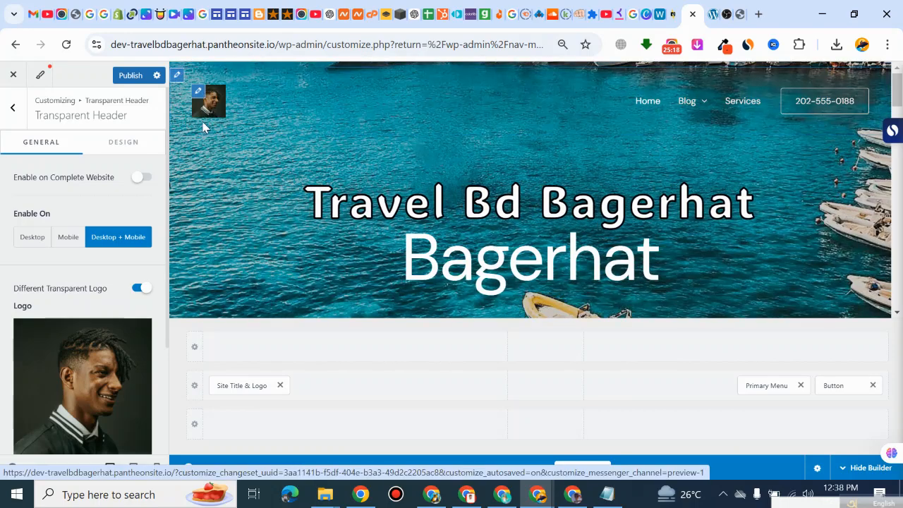
Step: Set the Transparent Header's logo width to 50 px
scroll(78, 310, down, 2)
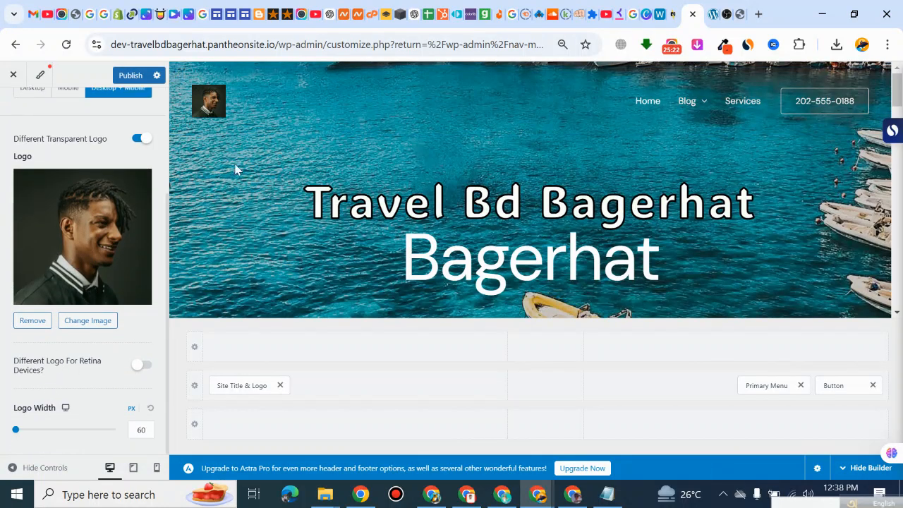
click(16, 430)
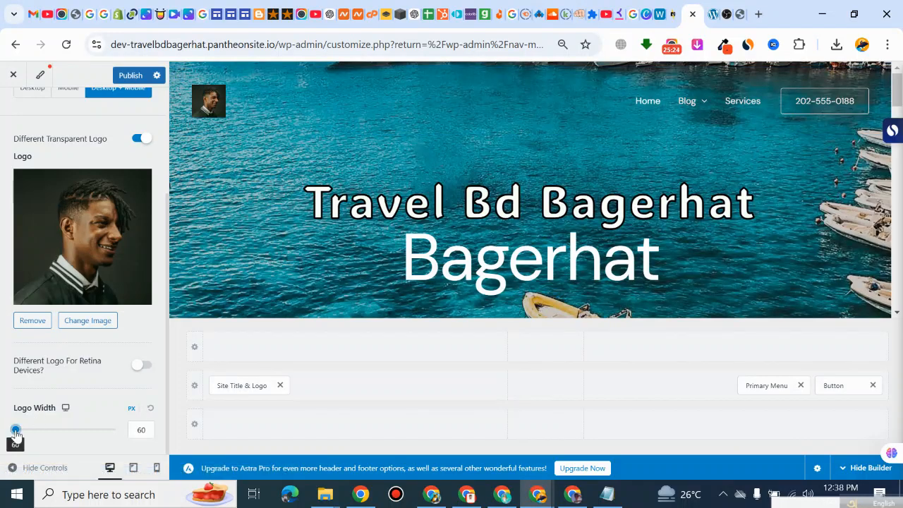
mouse_move(16, 432)
mouse_down()
mouse_move(64, 430)
mouse_move(2, 437)
mouse_up()
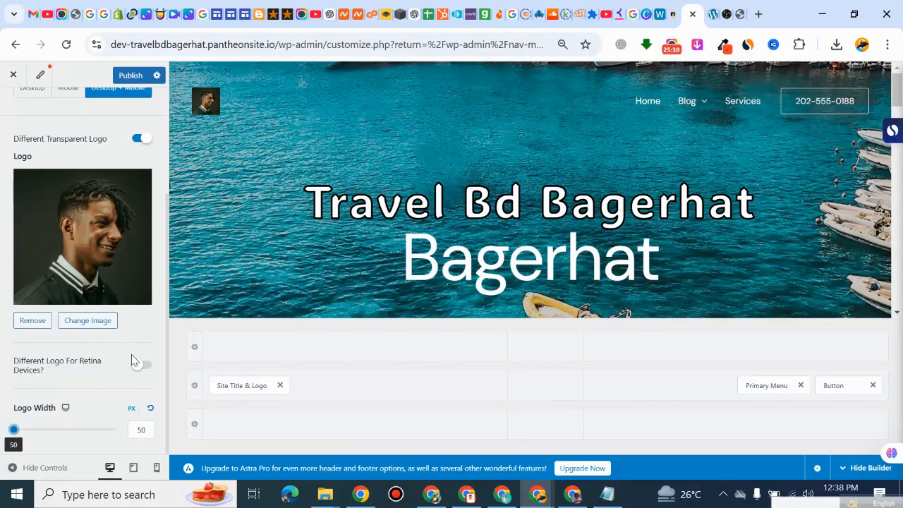
scroll(127, 367, up, 5)
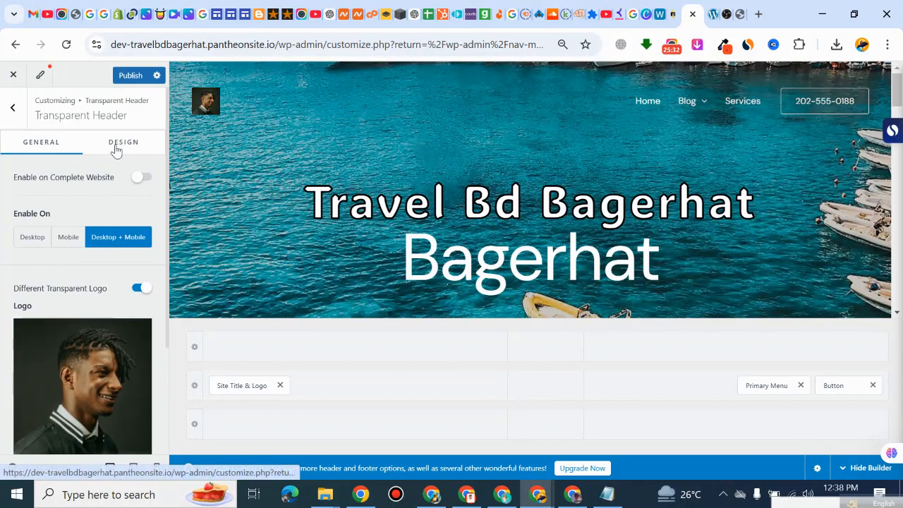
Step: Try a red logo color in the Transparent Header's design settings, then reset it to the default
click(117, 149)
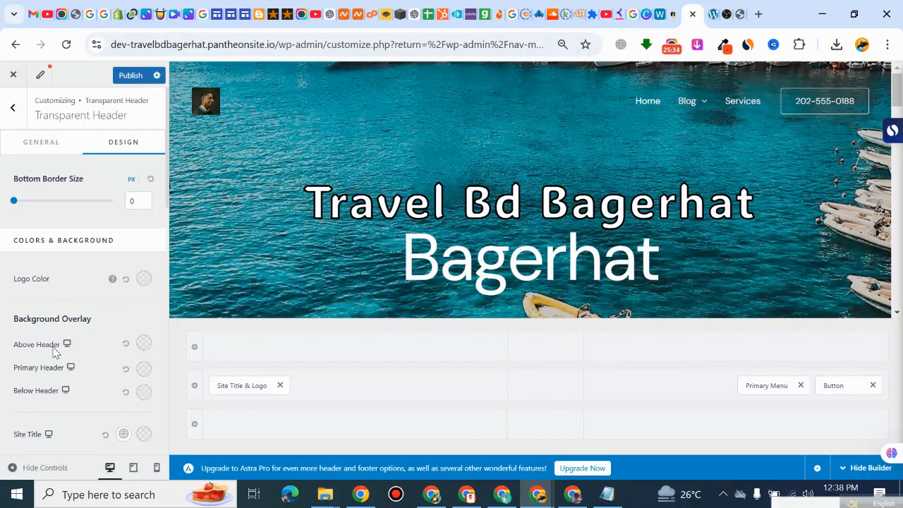
scroll(57, 349, down, 1)
scroll(59, 296, up, 1)
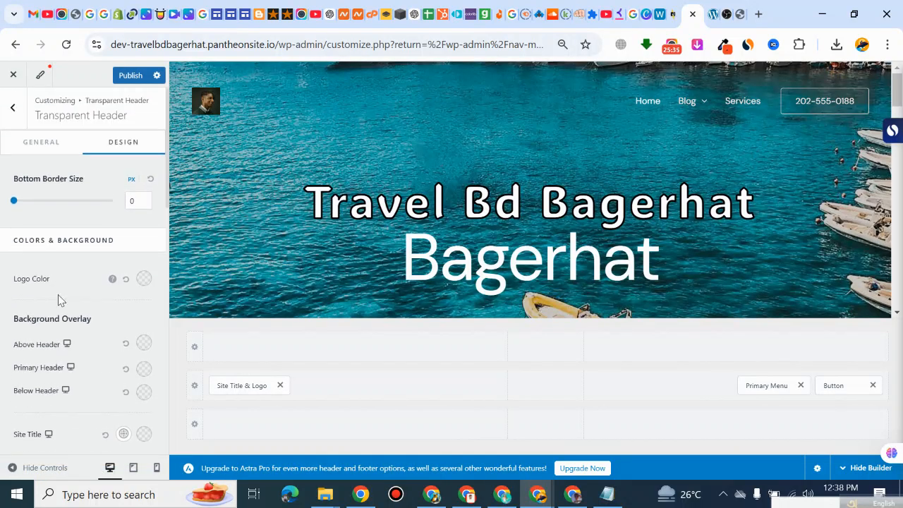
click(143, 279)
click(115, 355)
click(127, 336)
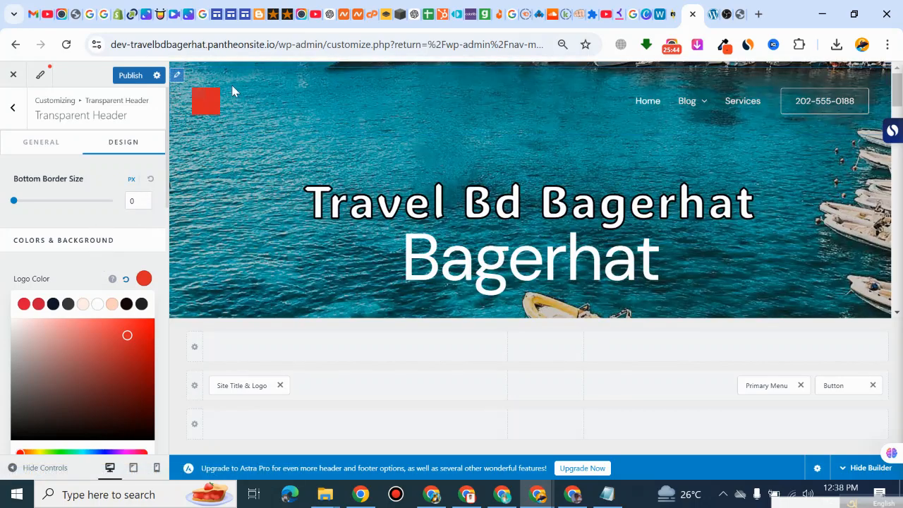
click(126, 280)
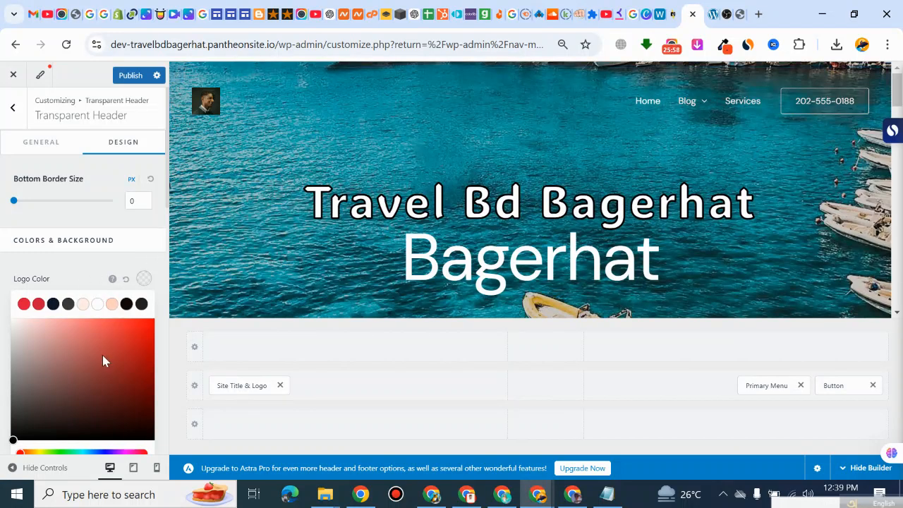
click(96, 263)
Step: Set the Transparent Header's background overlay for the Above Header to red
scroll(64, 325, down, 1)
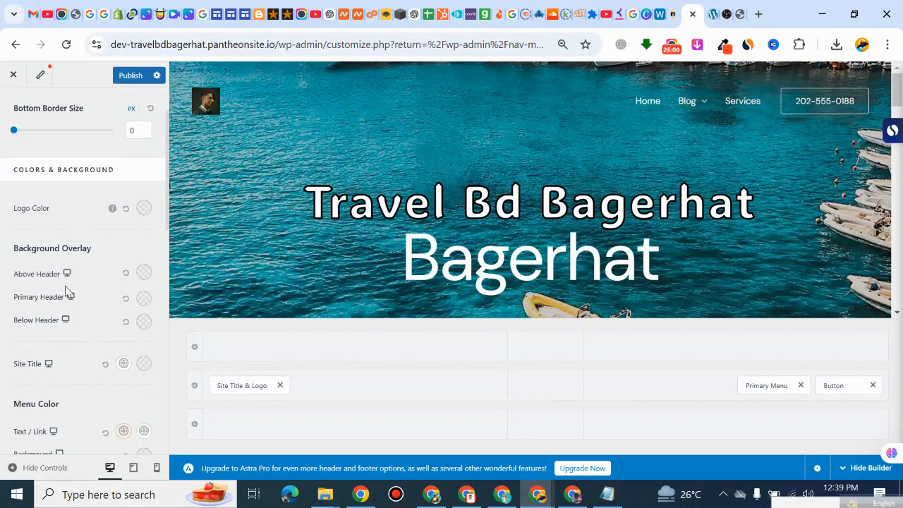
click(144, 273)
click(110, 345)
click(128, 333)
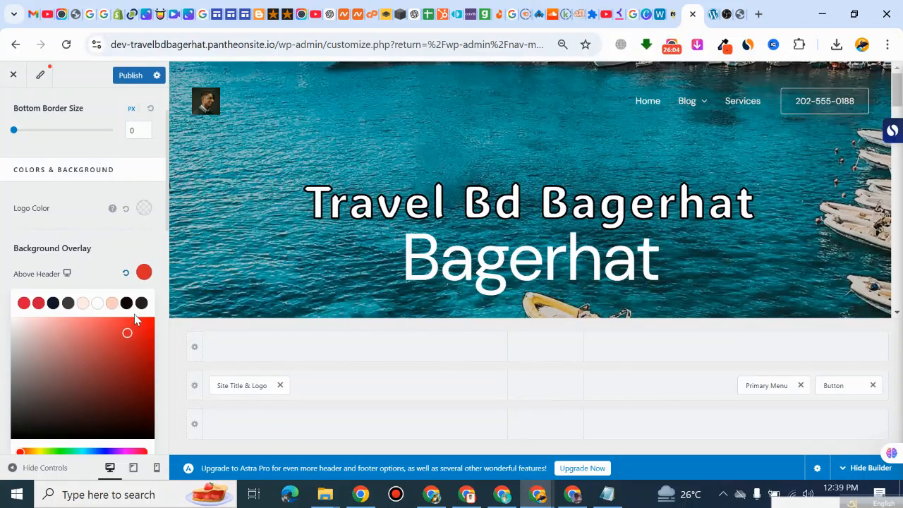
click(98, 274)
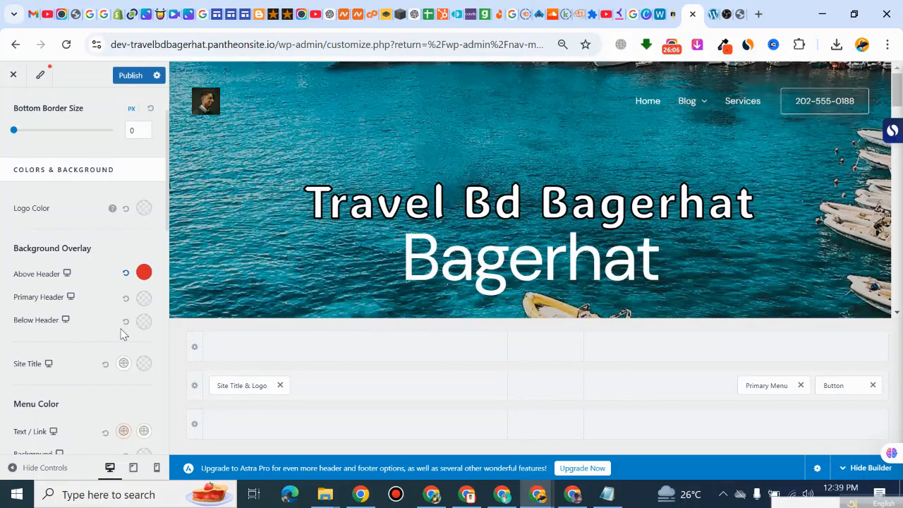
Step: Set the second Site Title color of the Transparent Header to red
scroll(64, 352, down, 1)
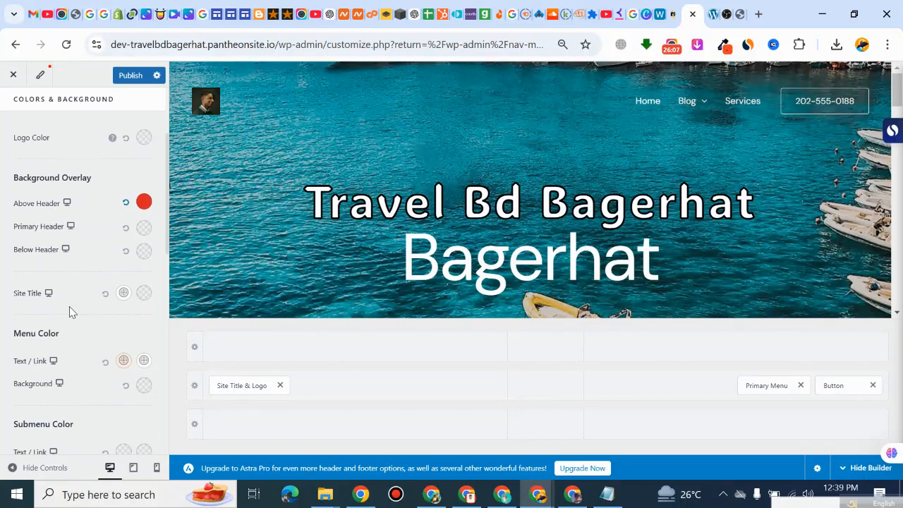
click(144, 293)
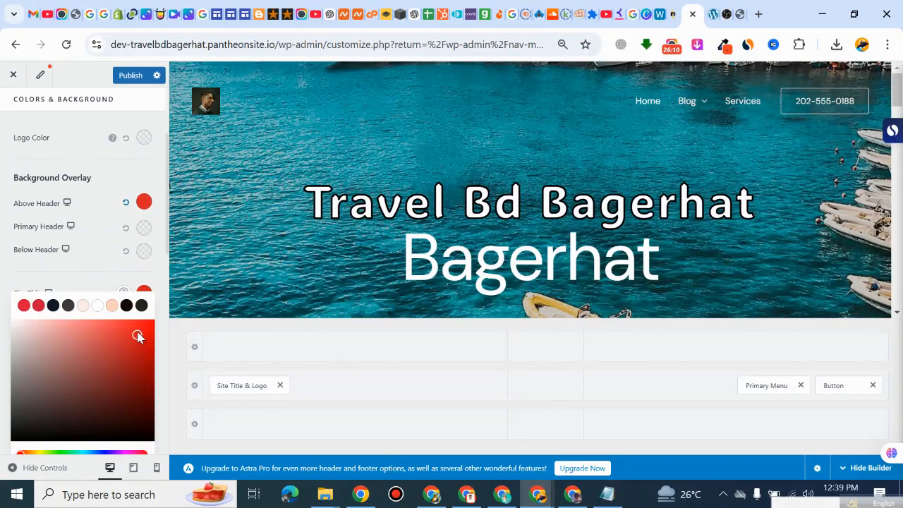
click(119, 249)
Step: Review the remaining Transparent Header color settings and publish the header changes
scroll(81, 333, down, 2)
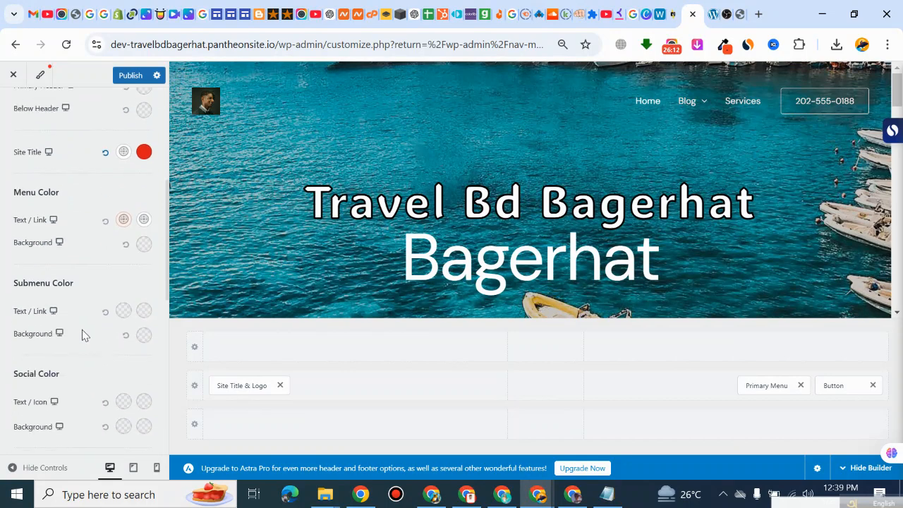
scroll(56, 326, down, 5)
scroll(55, 304, up, 3)
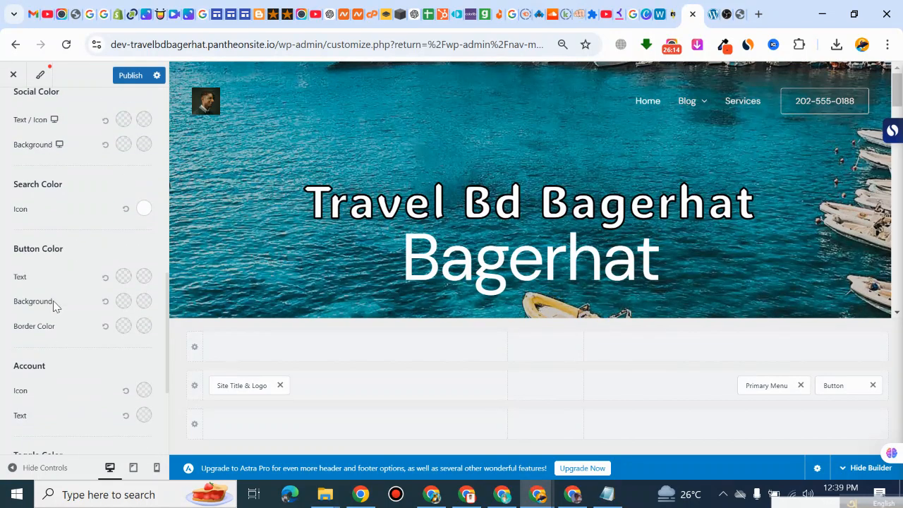
scroll(66, 321, down, 3)
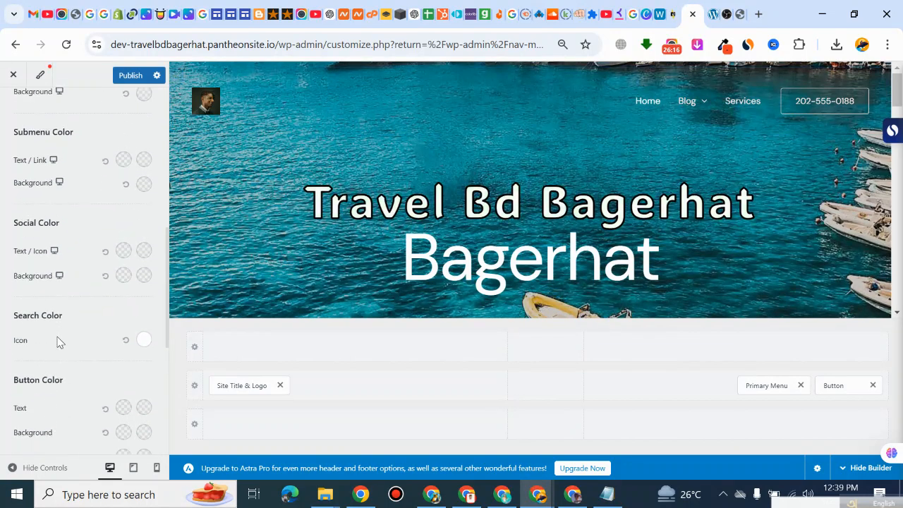
scroll(46, 205, down, 2)
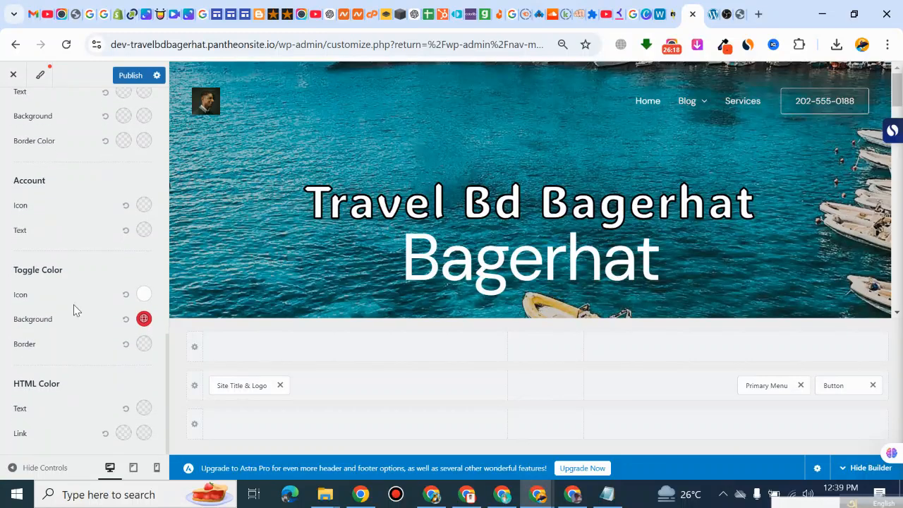
scroll(52, 319, up, 10)
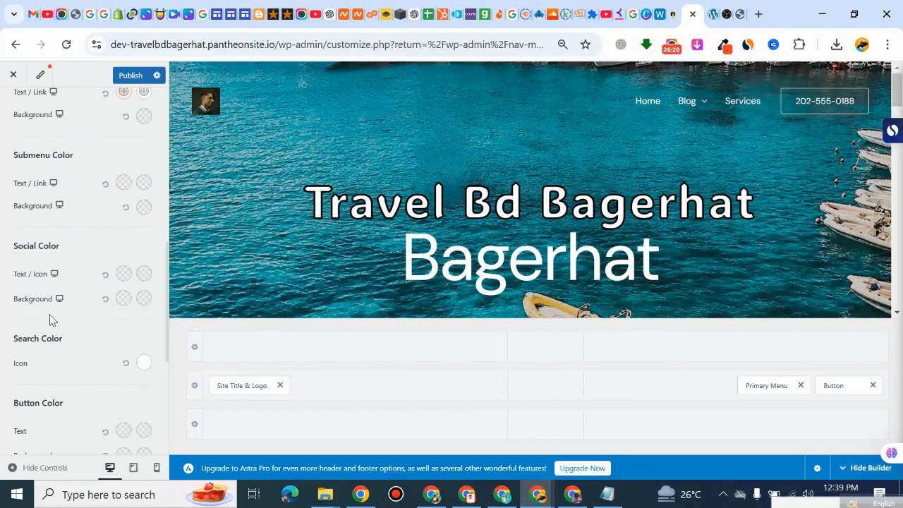
click(129, 78)
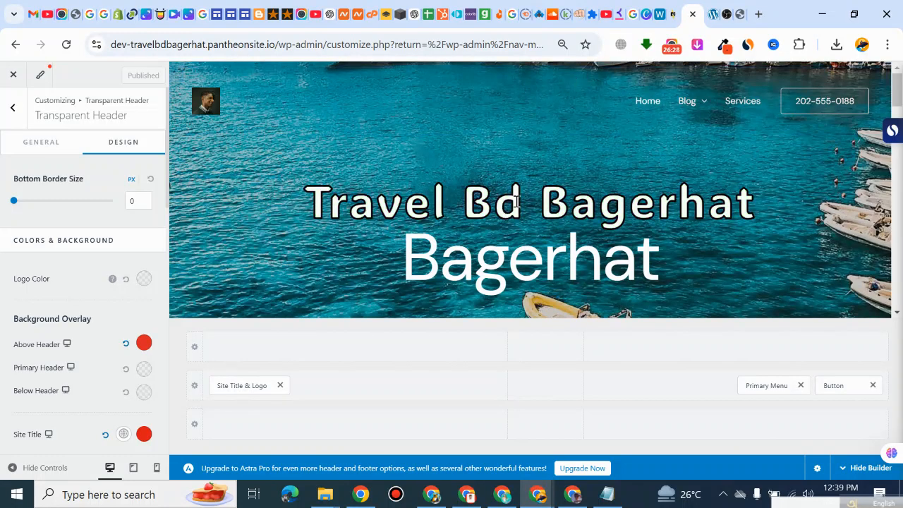
Step: Reload the live home page to check its header logo and return to the customizer
click(712, 14)
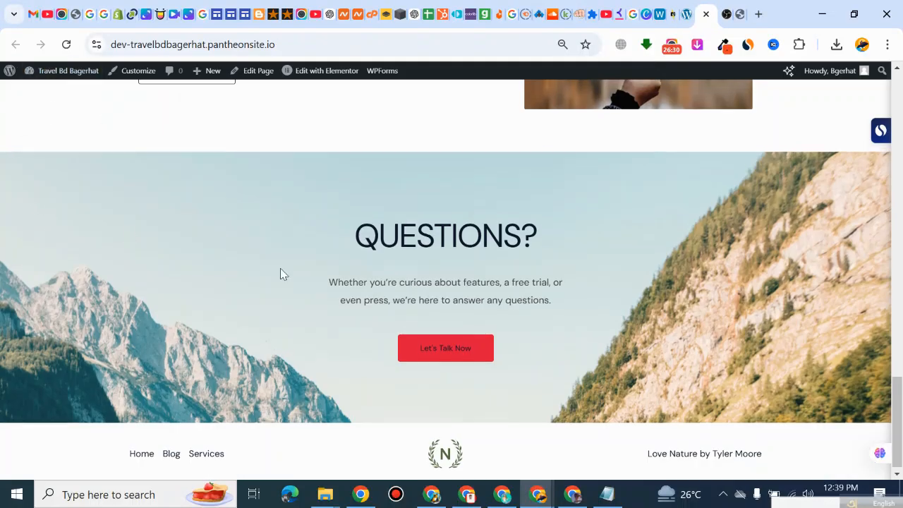
scroll(282, 275, up, 15)
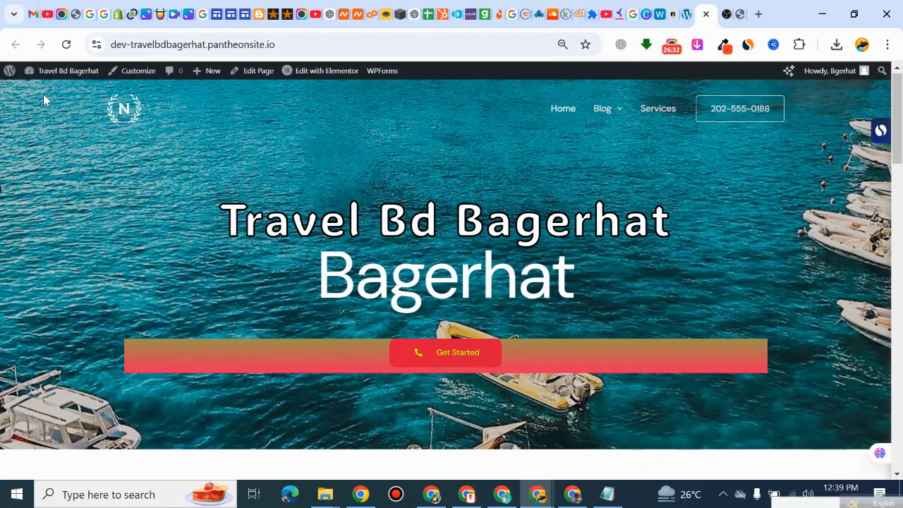
click(66, 44)
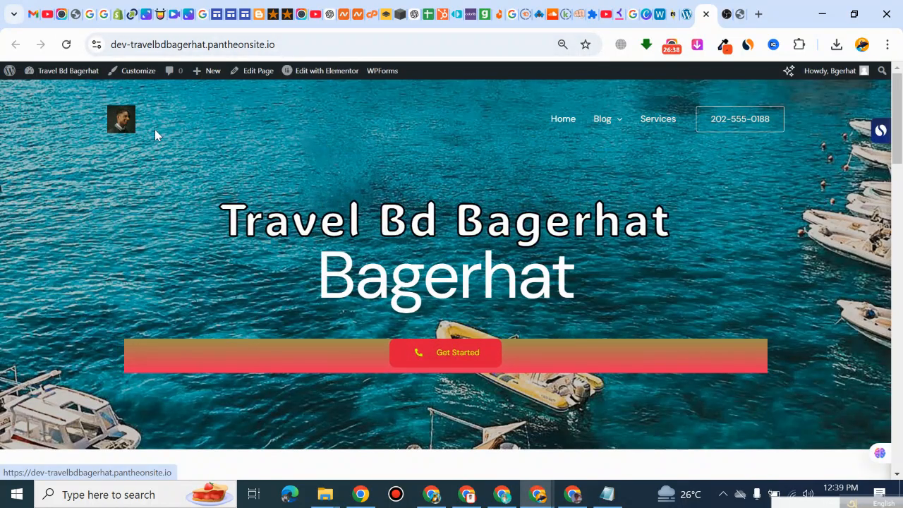
click(676, 14)
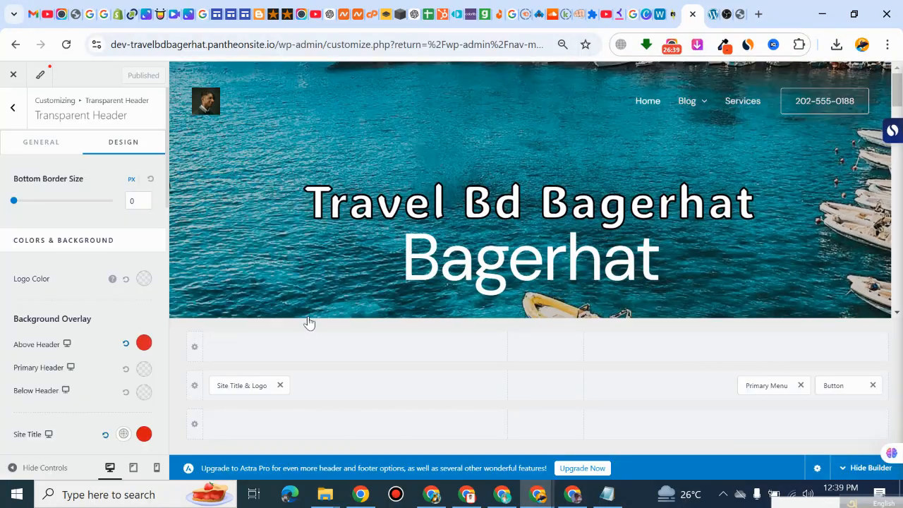
Step: Compare the customizer preview with the live home page down to its footer
scroll(261, 315, down, 5)
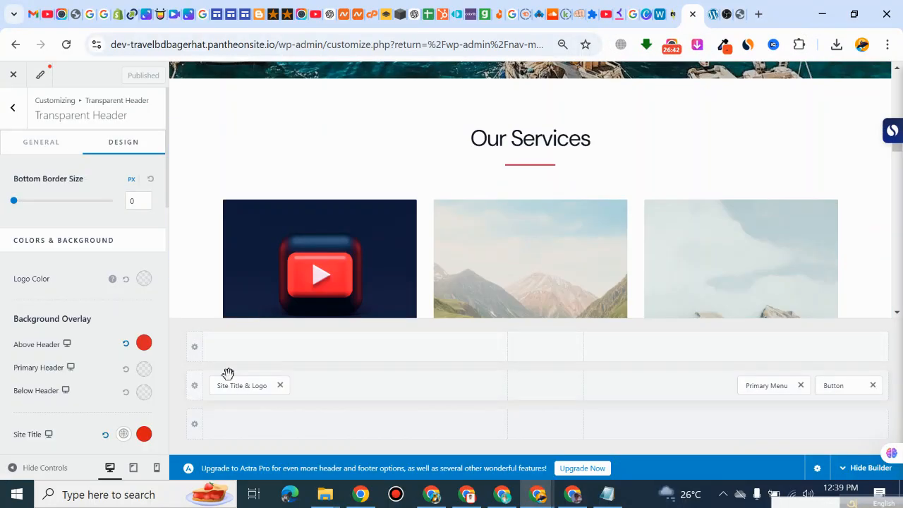
click(713, 15)
scroll(427, 359, down, 15)
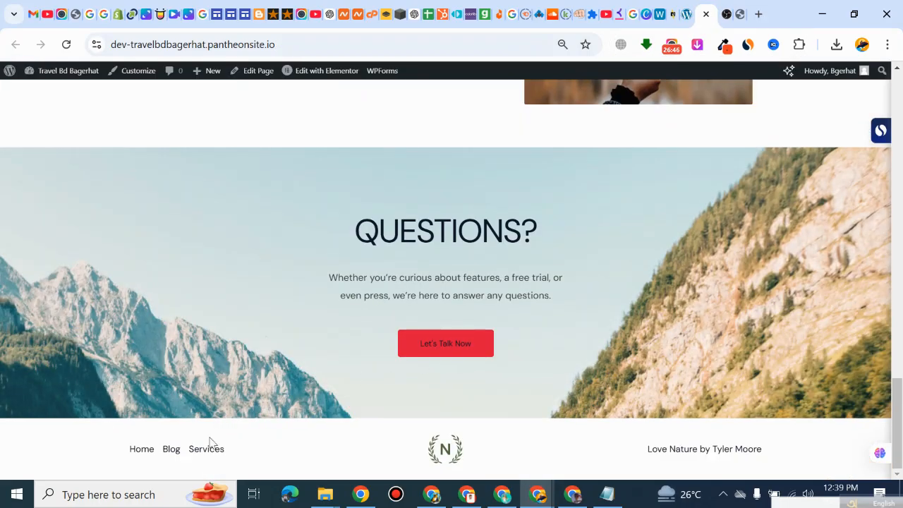
click(683, 14)
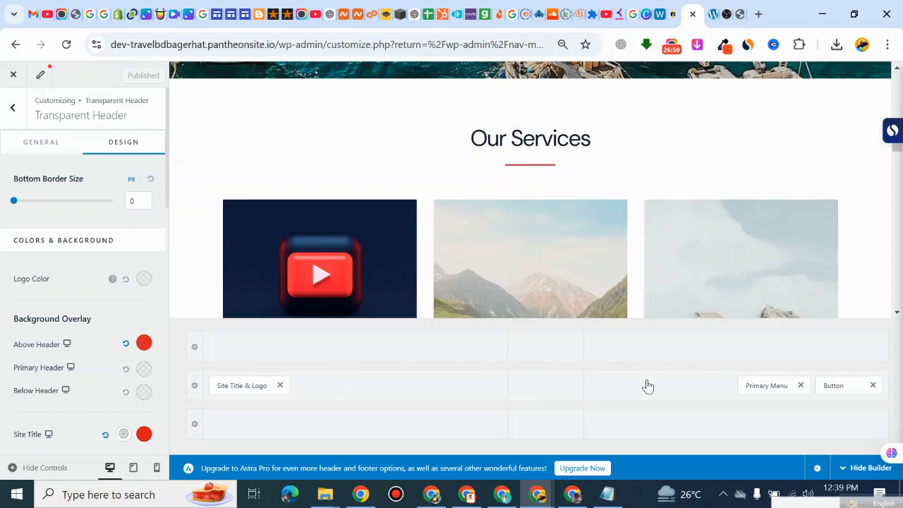
click(705, 14)
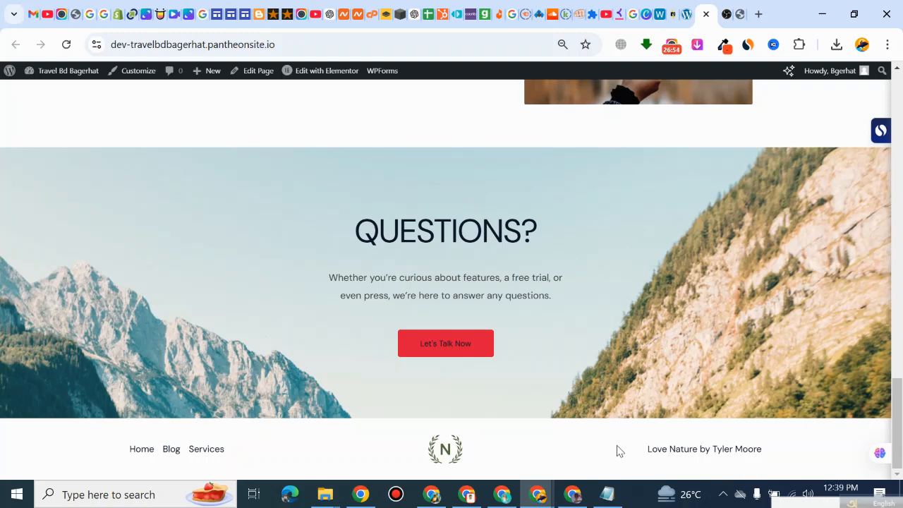
click(688, 15)
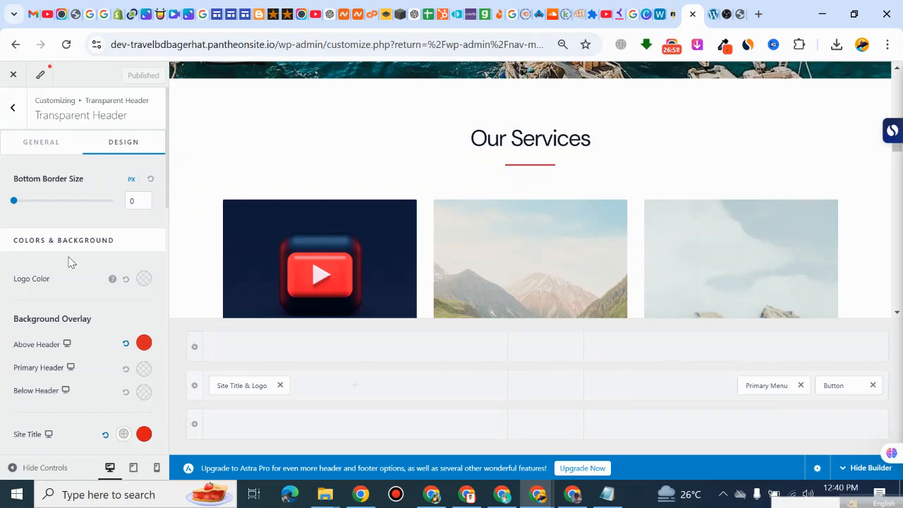
Step: Add the Widget 1 element beside Site Title & Logo in the Primary Header row
click(195, 384)
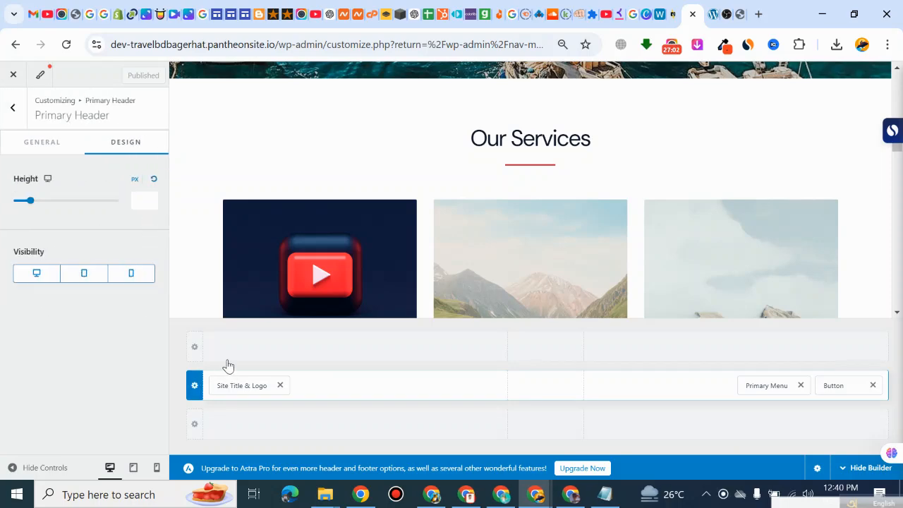
click(355, 386)
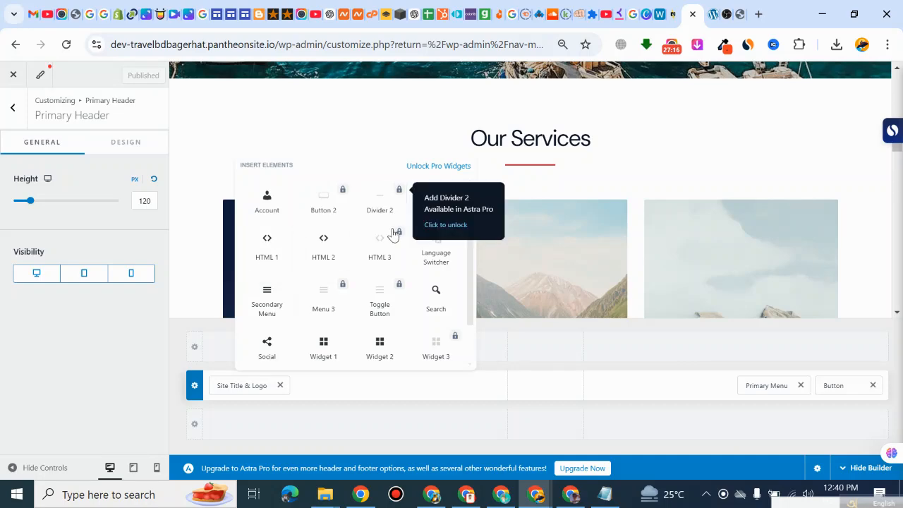
scroll(393, 235, down, 1)
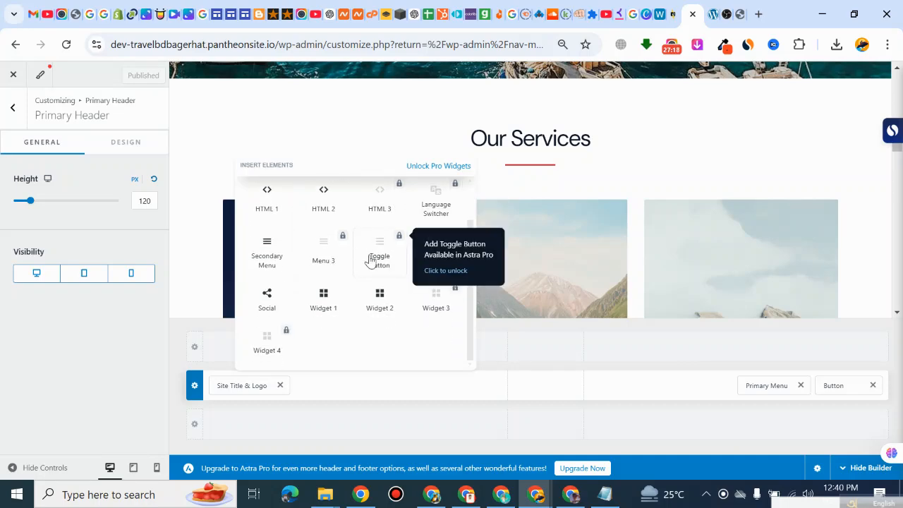
scroll(364, 266, up, 1)
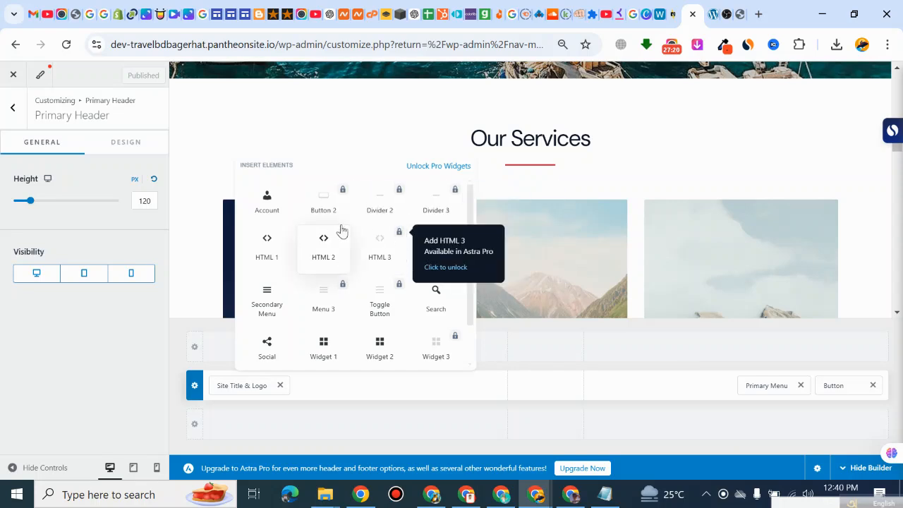
scroll(436, 303, down, 1)
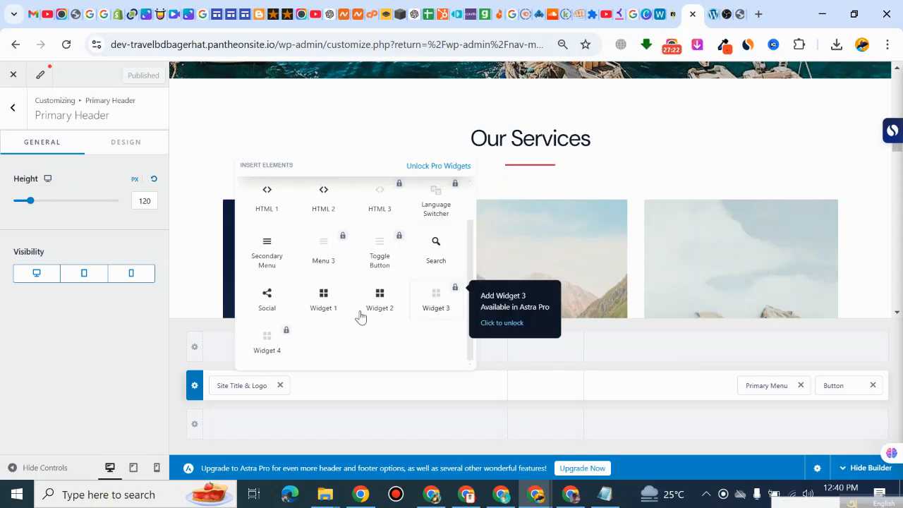
click(327, 307)
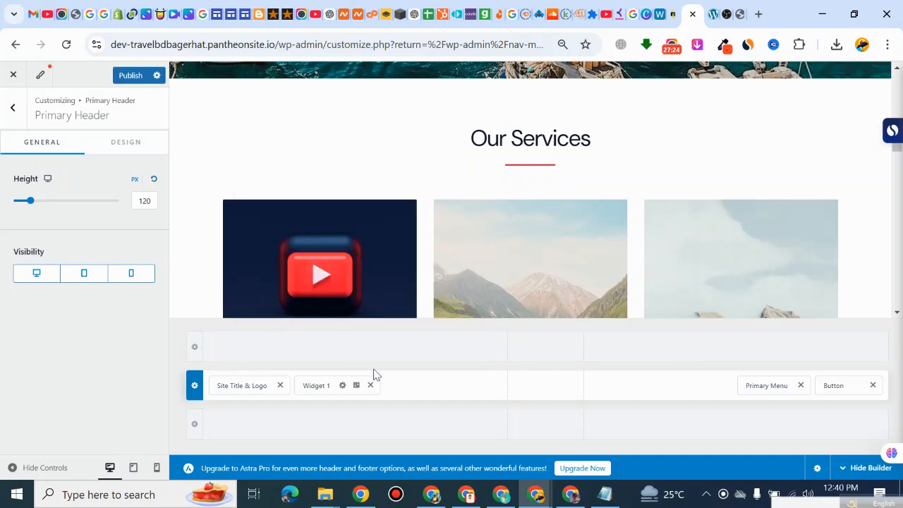
Step: Dismiss the block widgets introduction for Header Builder Widget 1 and insert a Social Icons block into it
click(343, 387)
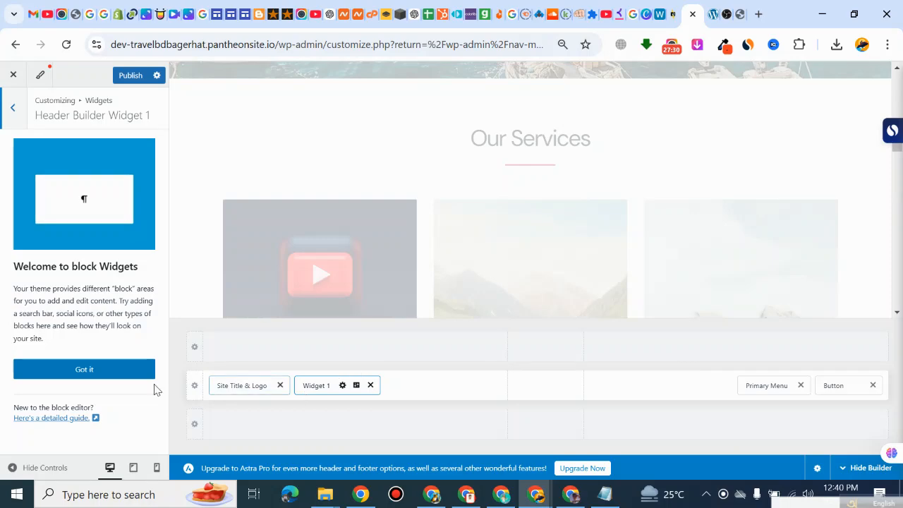
click(111, 372)
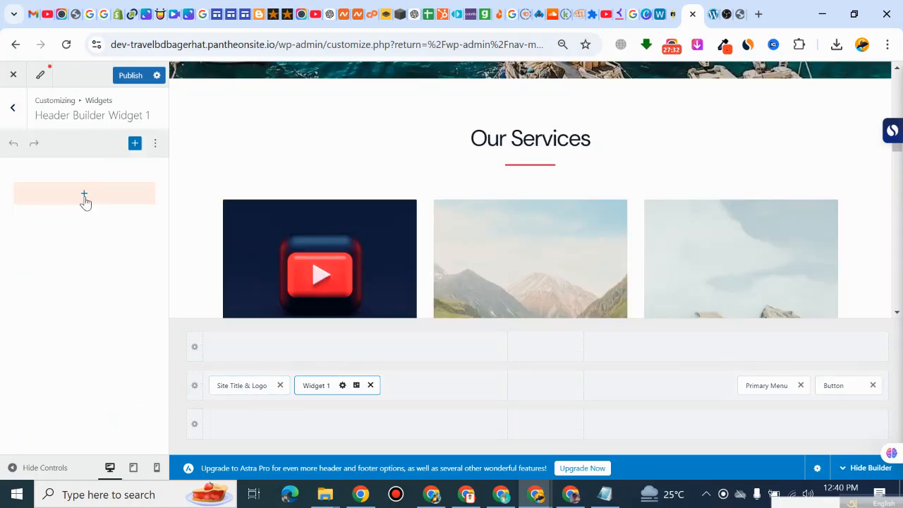
click(84, 197)
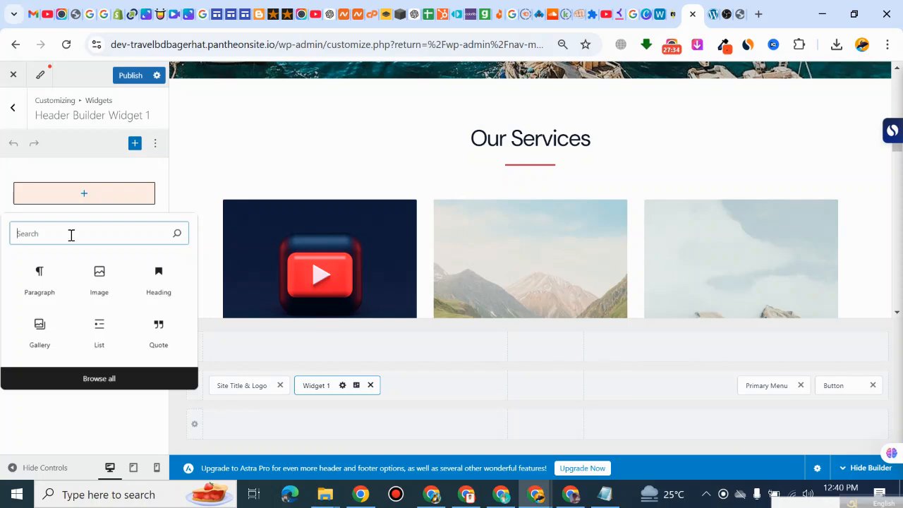
text(social)
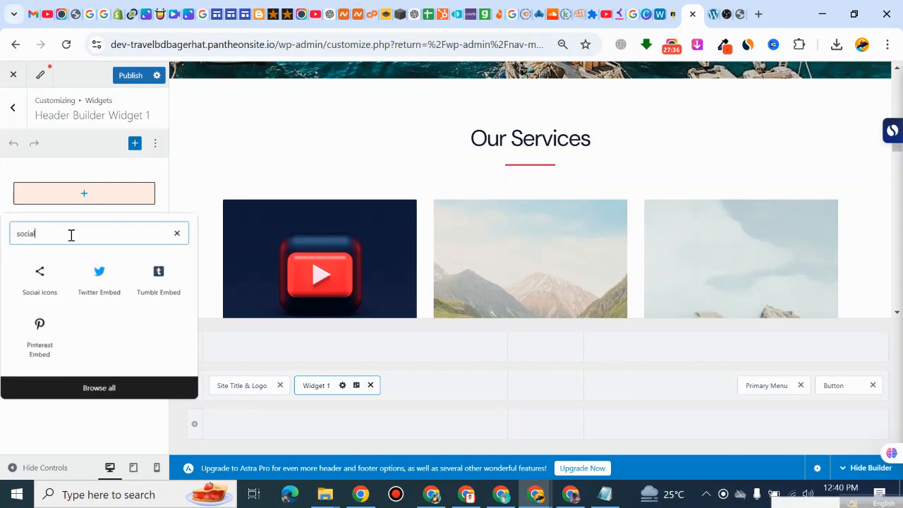
click(45, 282)
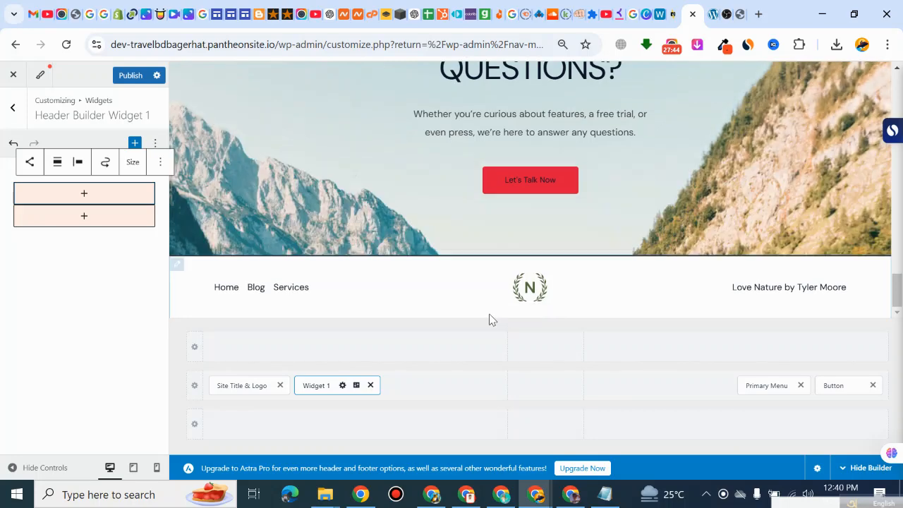
Step: Add Facebook and Twitter icons to the Social Icons block in Header Builder Widget 1
click(91, 197)
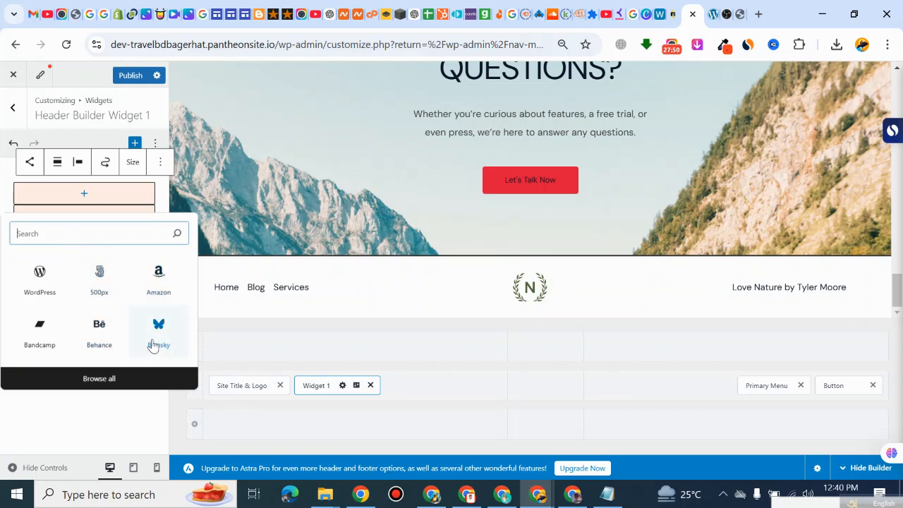
text(face)
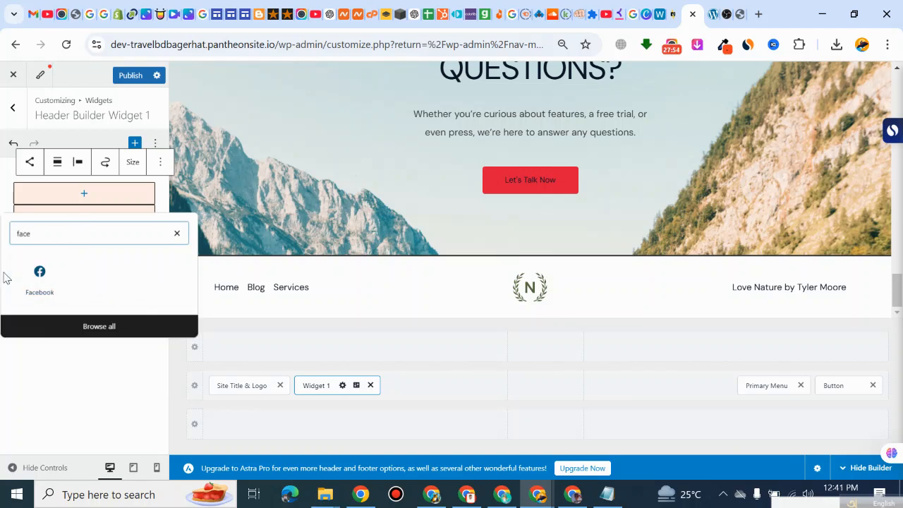
click(34, 284)
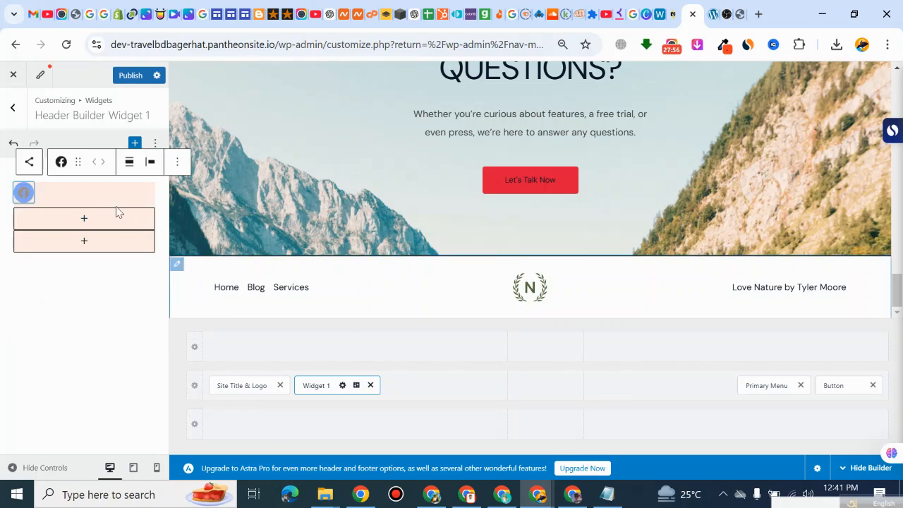
click(83, 219)
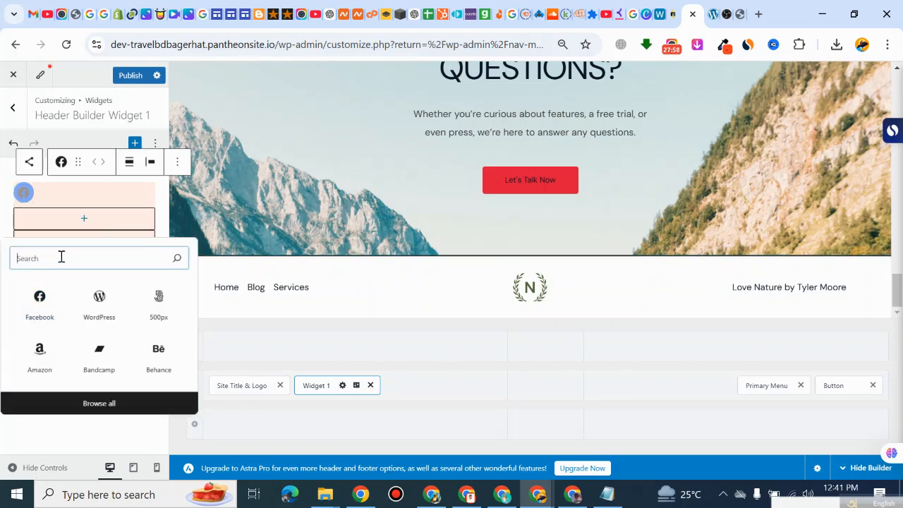
text(twitt)
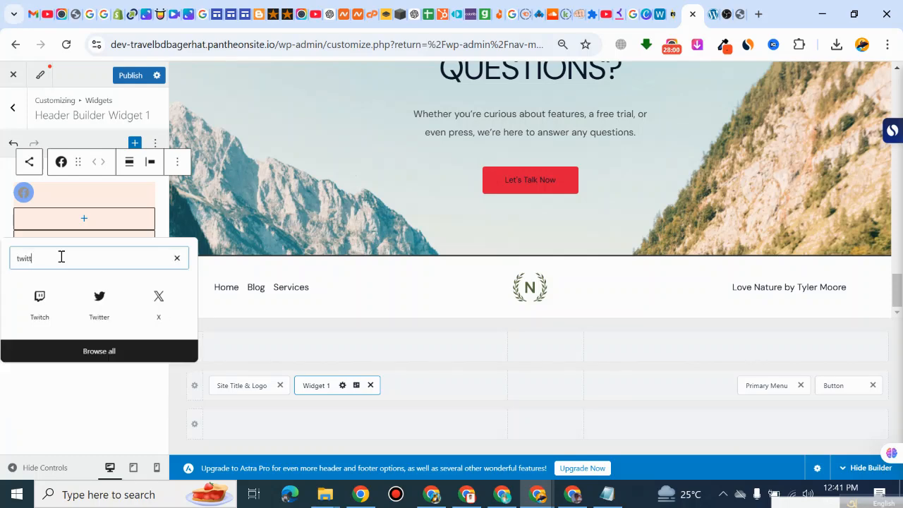
text(er)
click(44, 304)
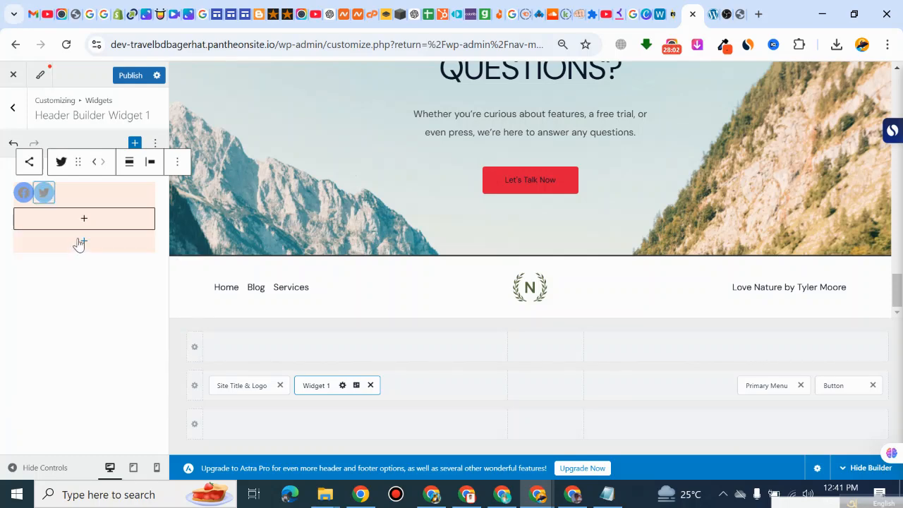
Step: Add Instagram and Tumblr icons after the Twitter icon in the Social Icons block
click(84, 221)
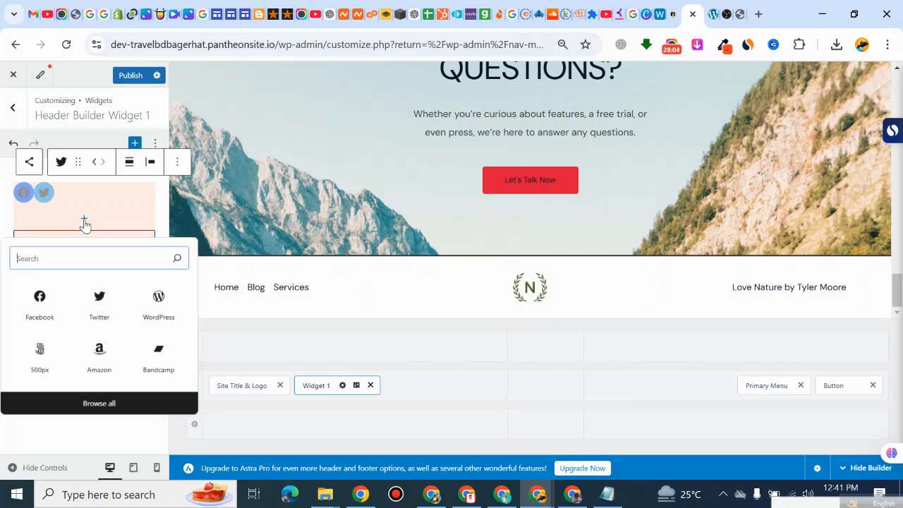
text(insta)
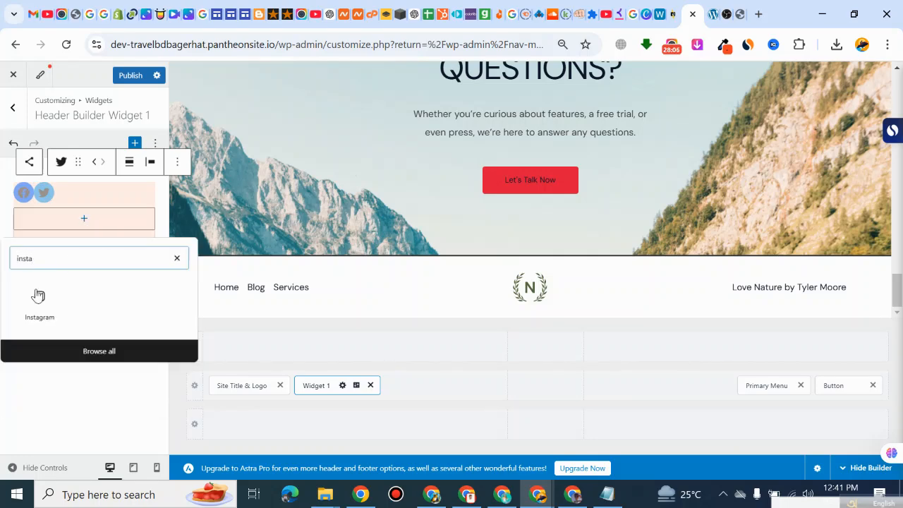
click(40, 300)
click(84, 222)
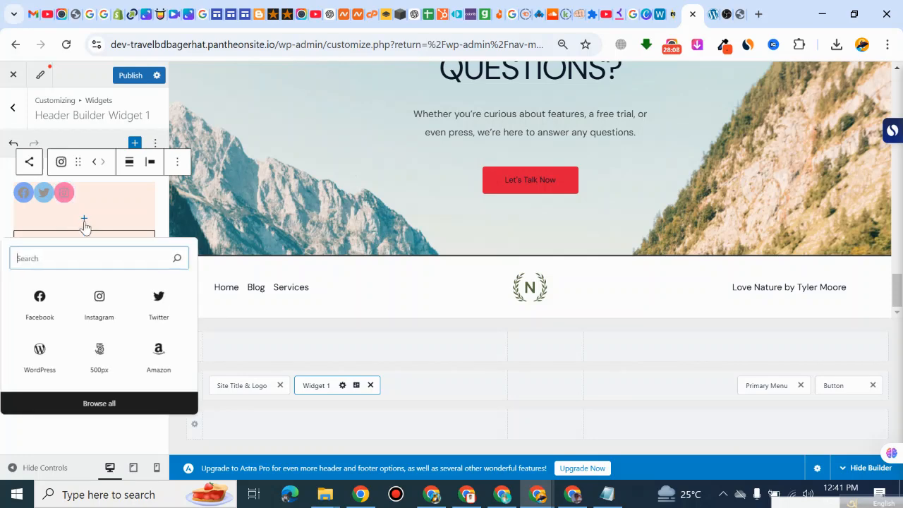
text(th)
key(BackSpace)
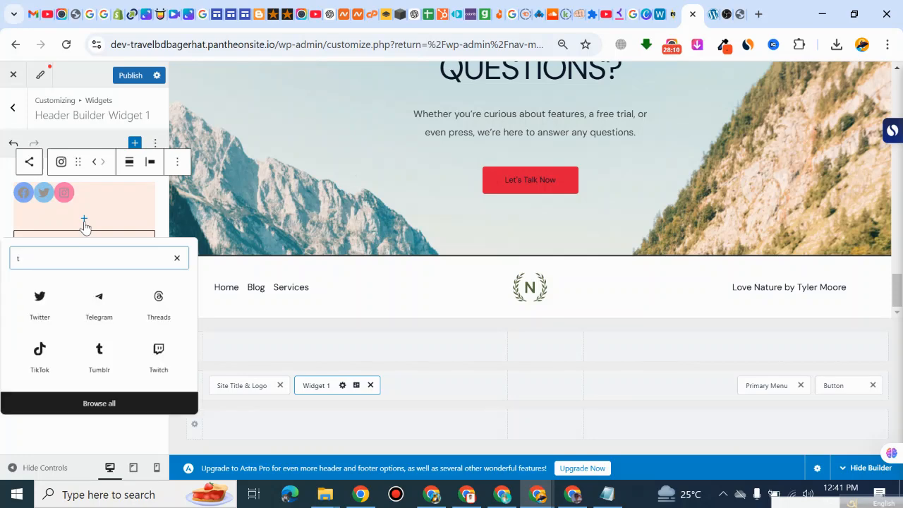
text(um)
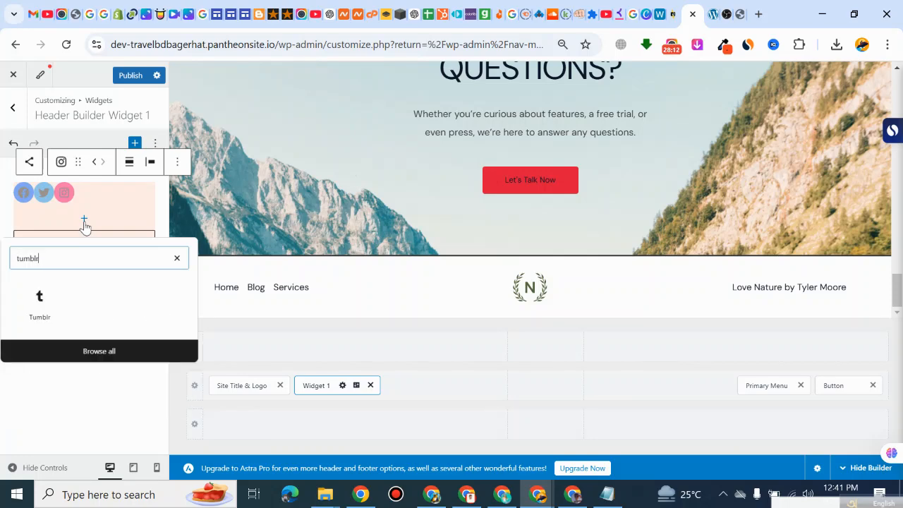
text(blr)
click(40, 296)
Step: Add Pinterest and Medium icons after the Tumblr icon in the Social Icons block
click(86, 223)
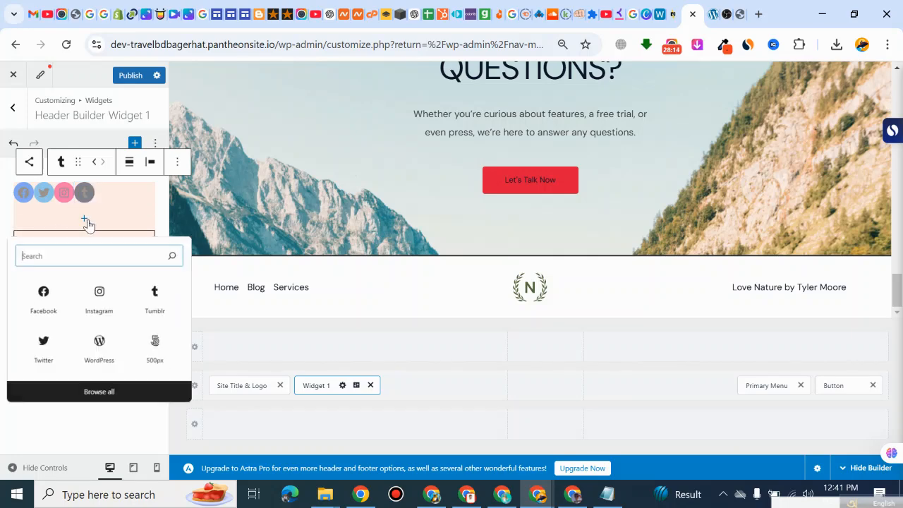
text(pinterest)
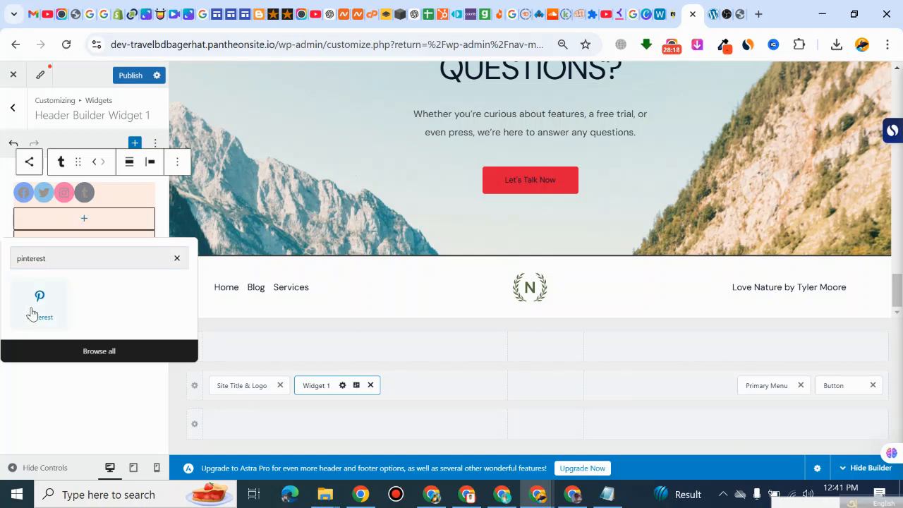
click(33, 312)
click(88, 222)
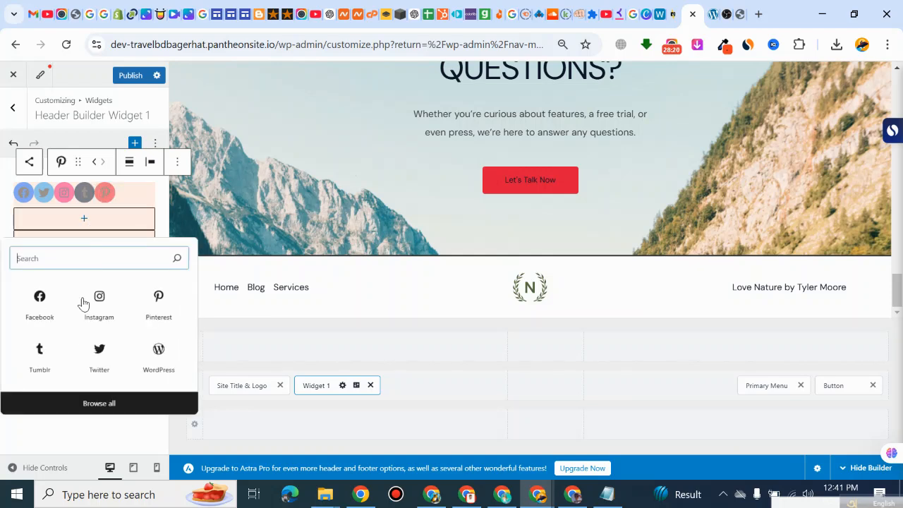
text(medium)
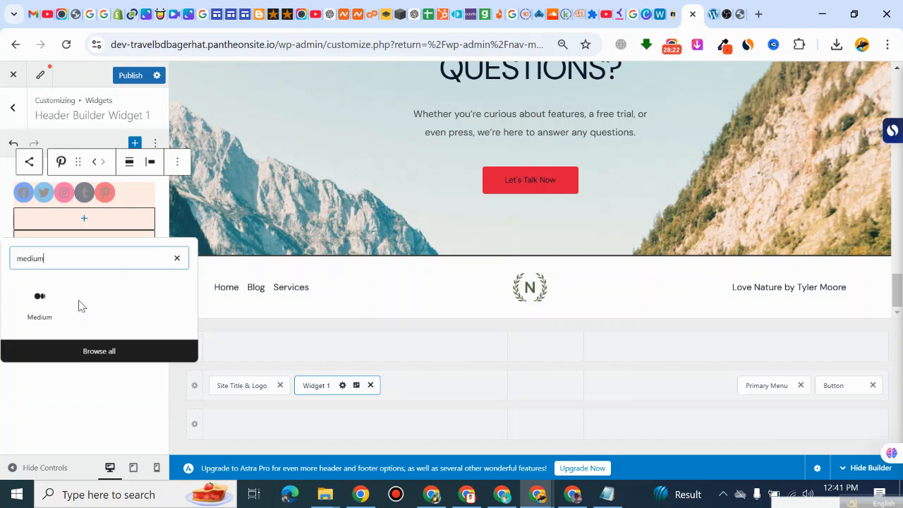
click(34, 309)
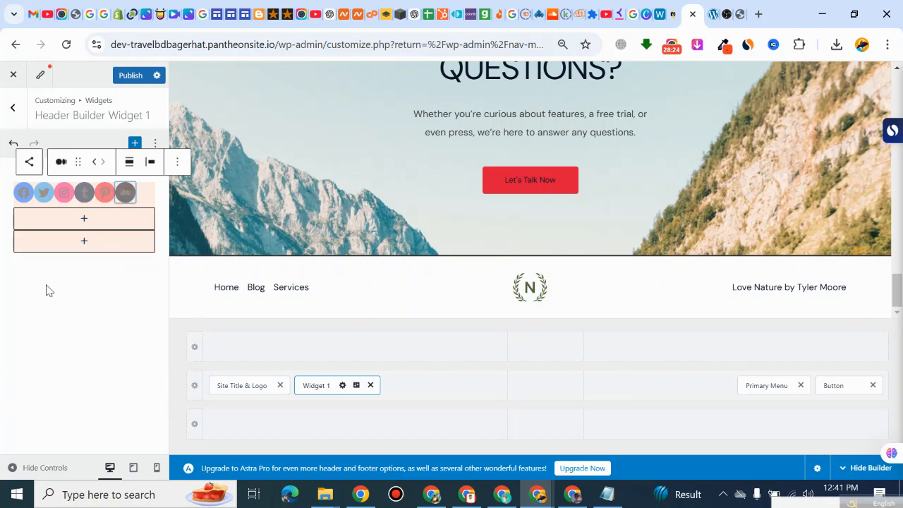
Step: Add Reddit and Bluesky icons after the Medium icon in the Social Icons block and publish the changes
click(84, 218)
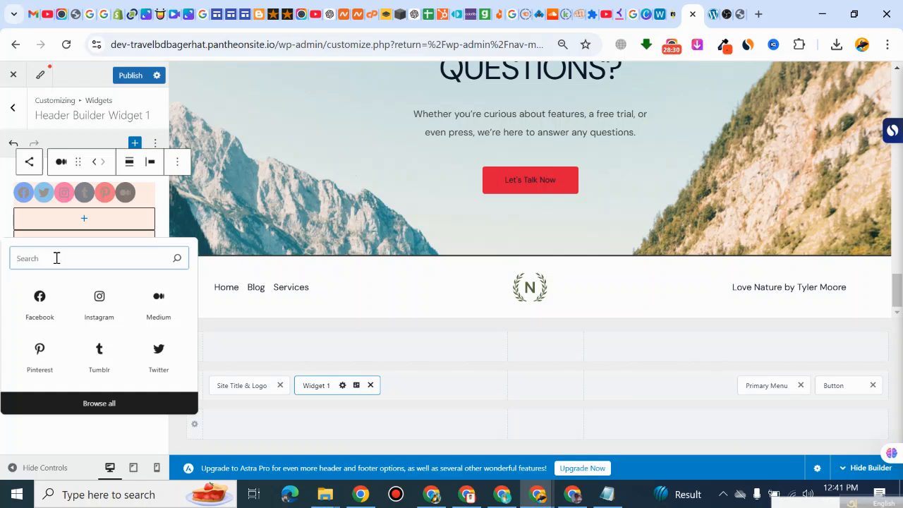
text(reddit)
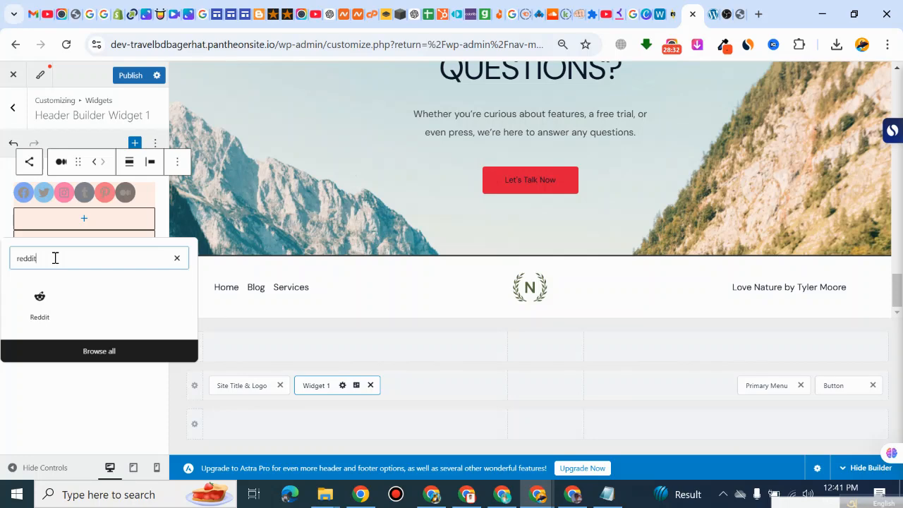
click(38, 307)
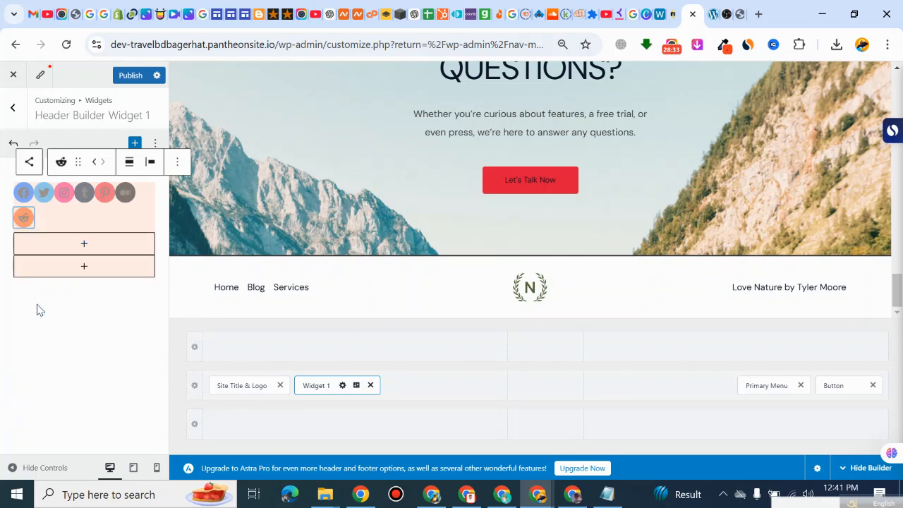
click(86, 259)
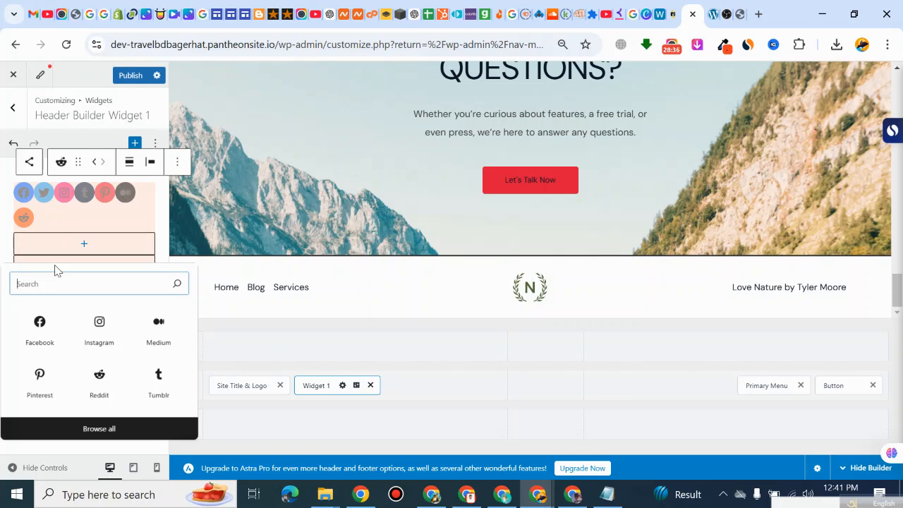
text(blus)
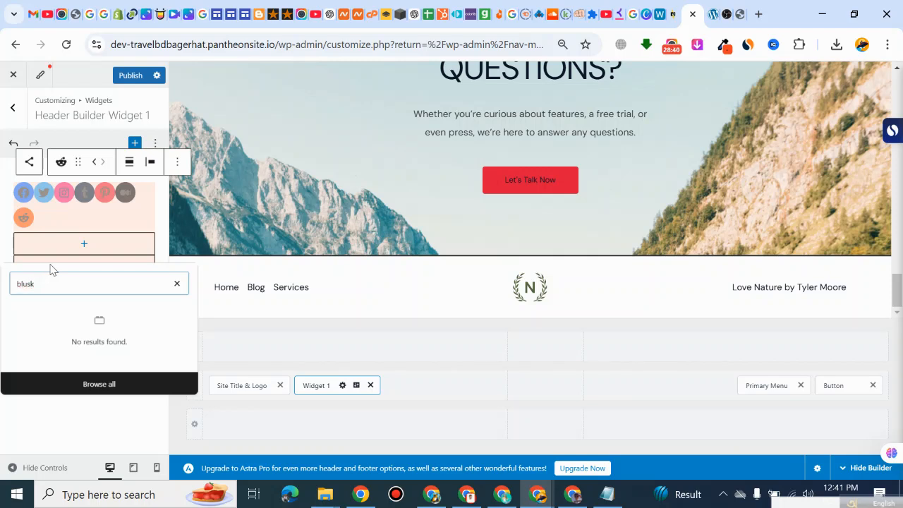
key(BackSpace)
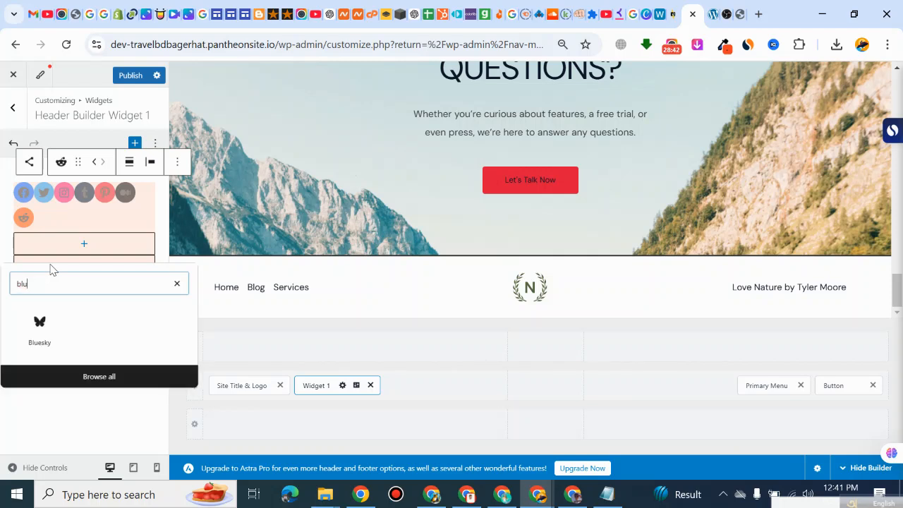
click(33, 343)
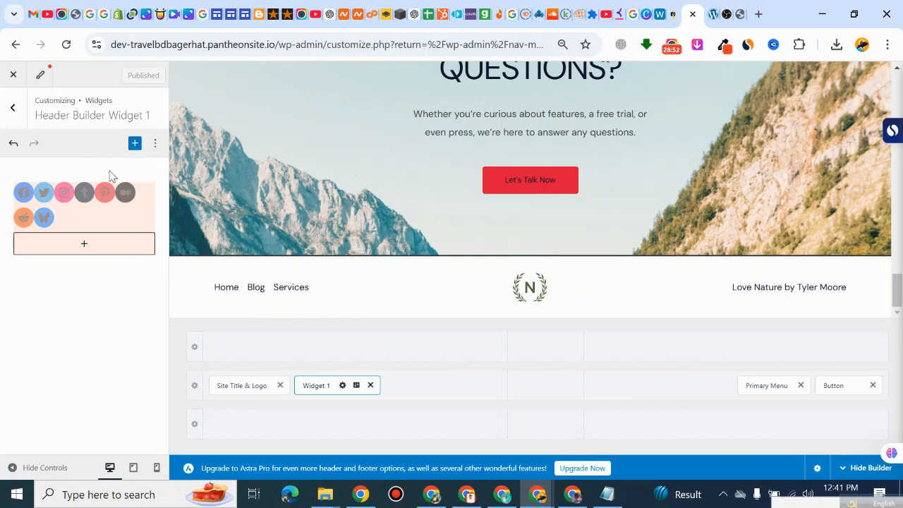
Step: Reload the live home page to check for the social icons and return to the customizer
click(713, 14)
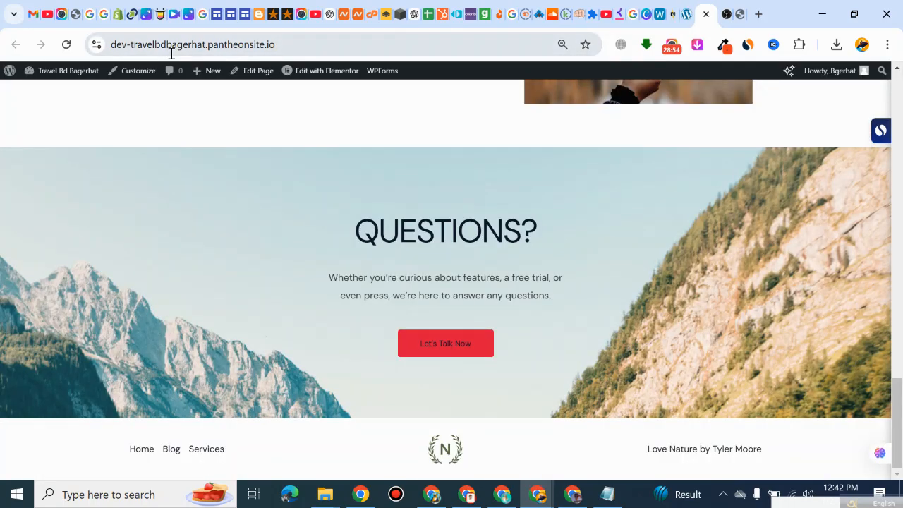
click(66, 45)
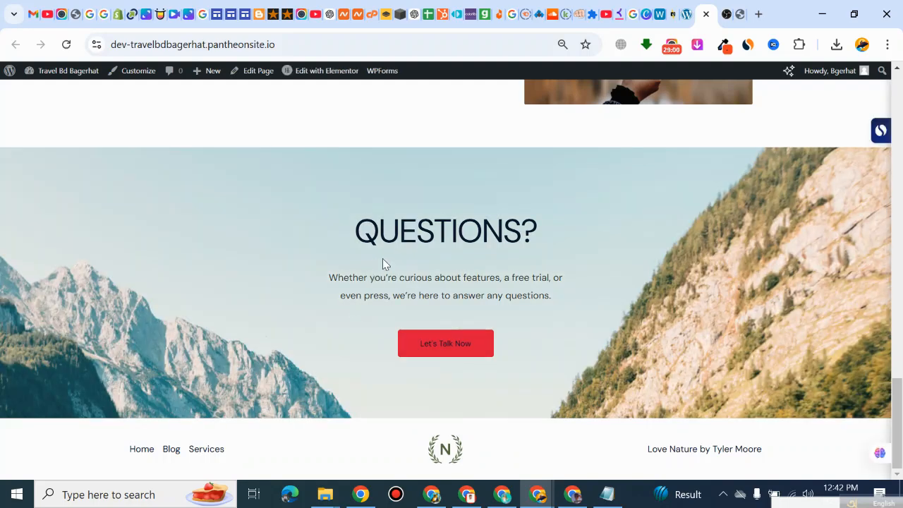
scroll(492, 273, up, 7)
scroll(501, 268, down, 7)
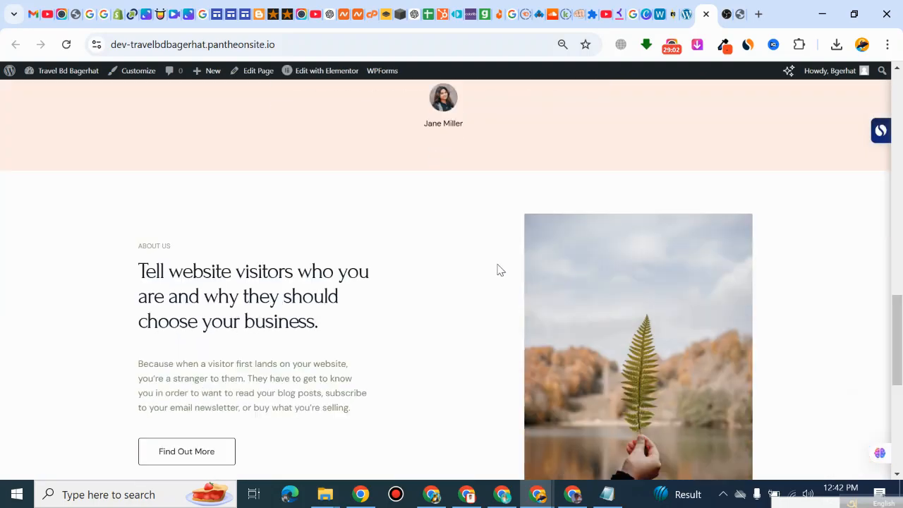
click(684, 14)
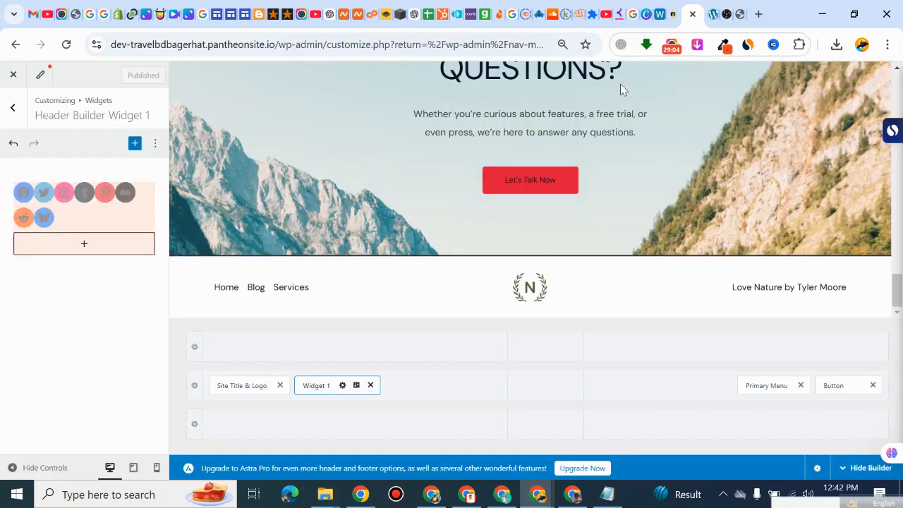
Step: Select the Facebook icon in the Social Icons block and confirm its link entry
click(24, 192)
key(Return)
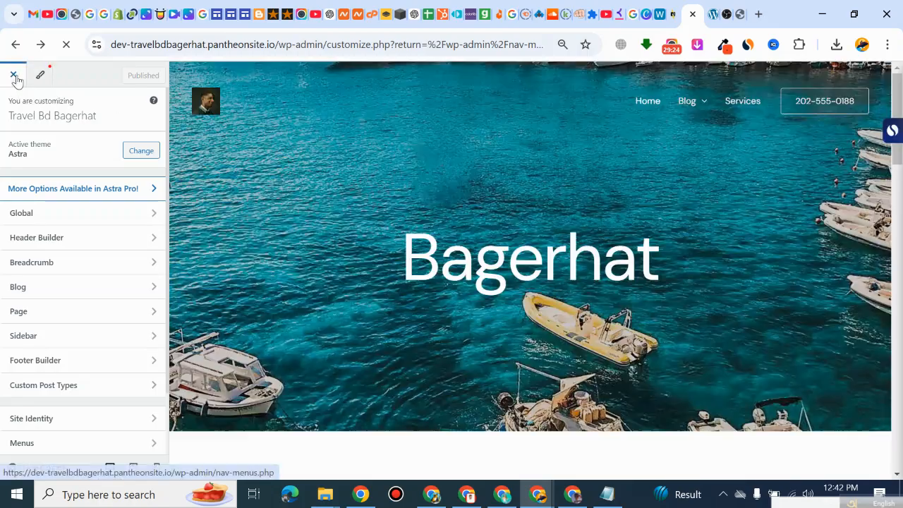
Step: Open the Footer Builder from the footer of the home page preview
scroll(498, 242, down, 10)
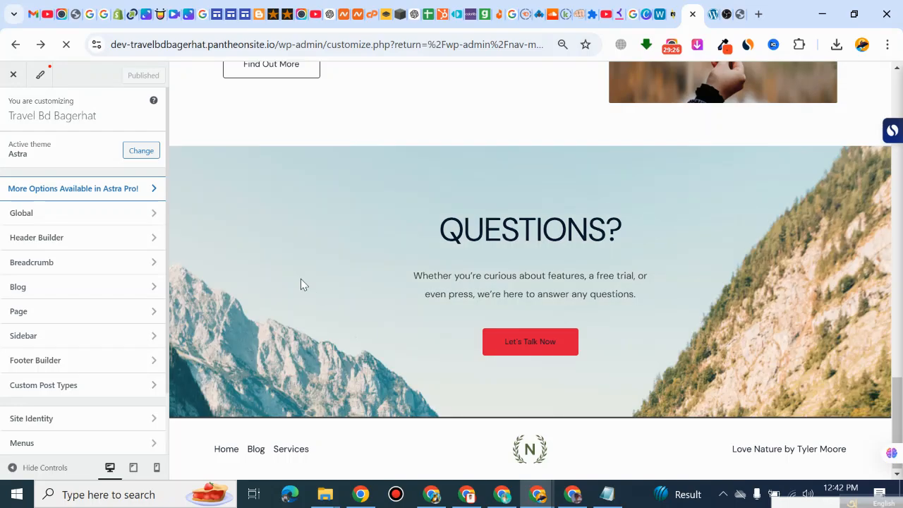
scroll(311, 338, up, 2)
scroll(353, 289, up, 15)
scroll(357, 298, down, 18)
click(178, 428)
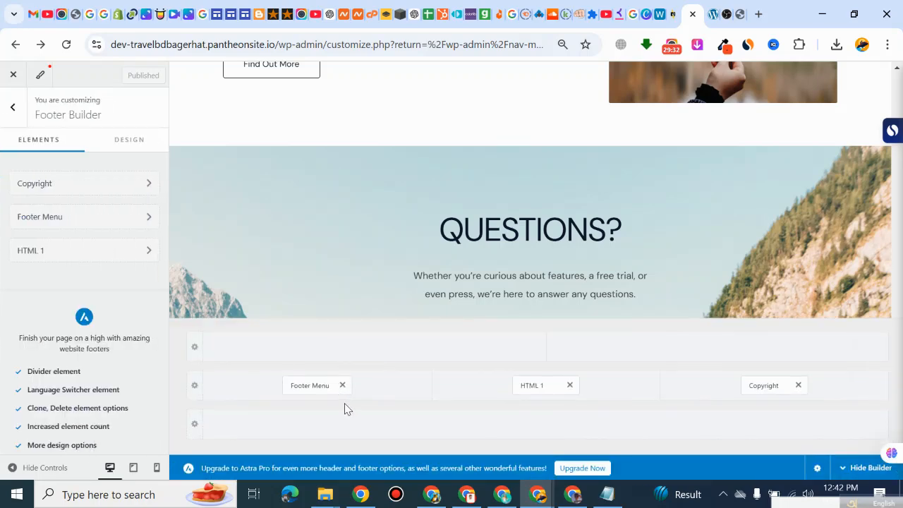